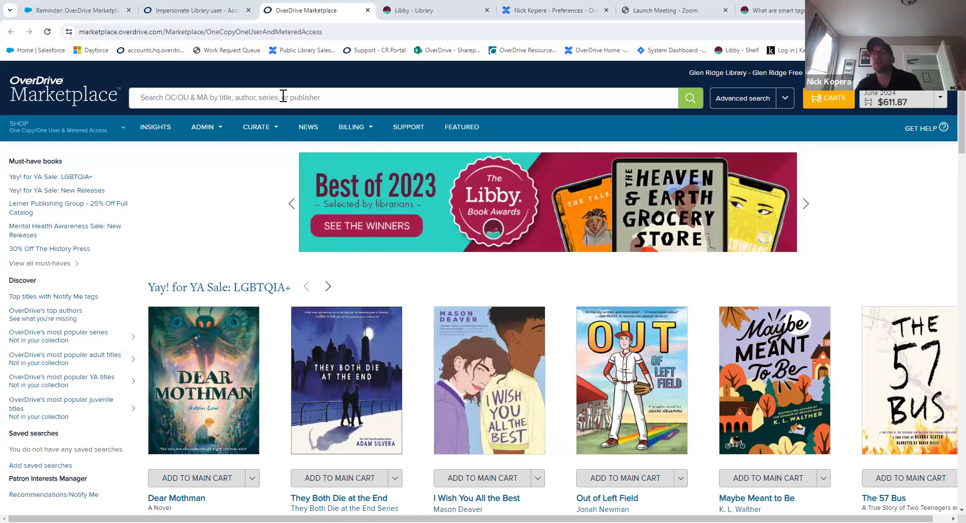
Search the catalogue for the title "The Art of Fielding" using the matching title suggestion.
click(335, 104)
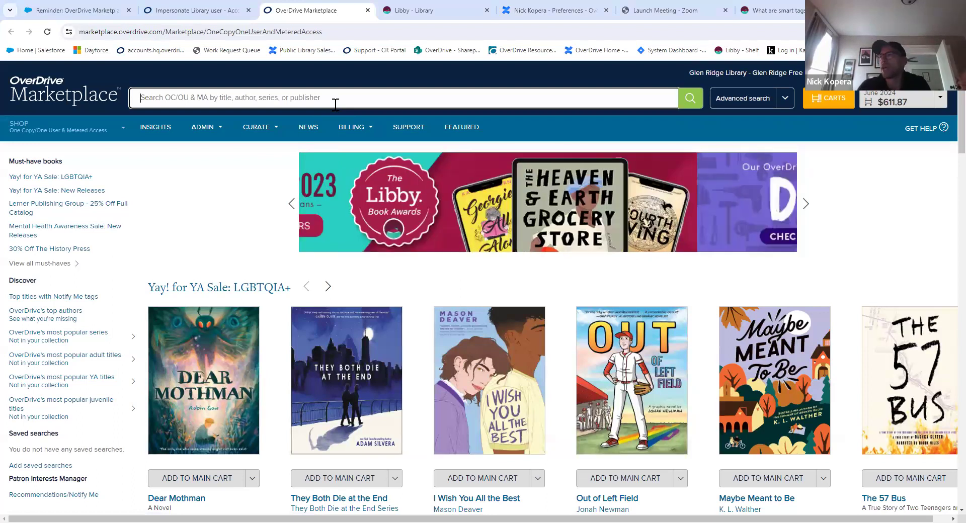
text(the art)
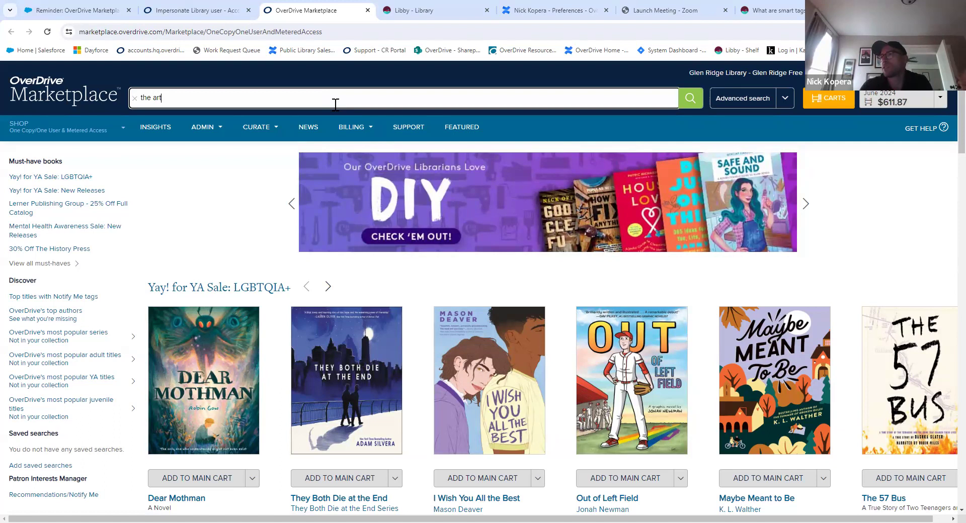
text( of fie)
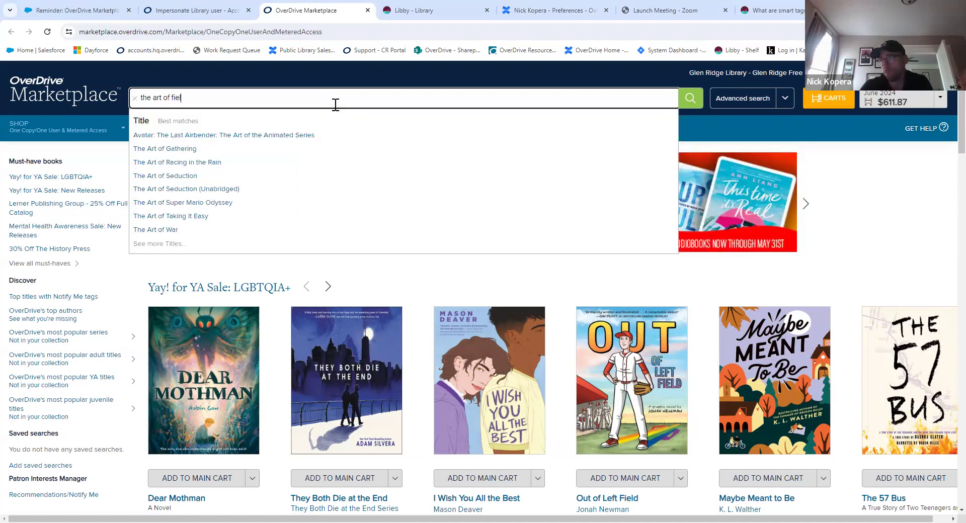
text(lding)
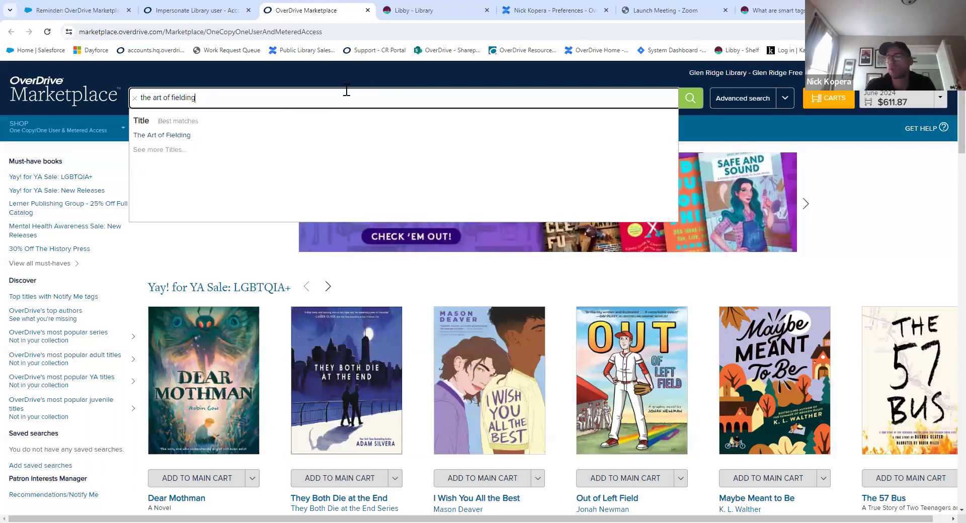
click(181, 137)
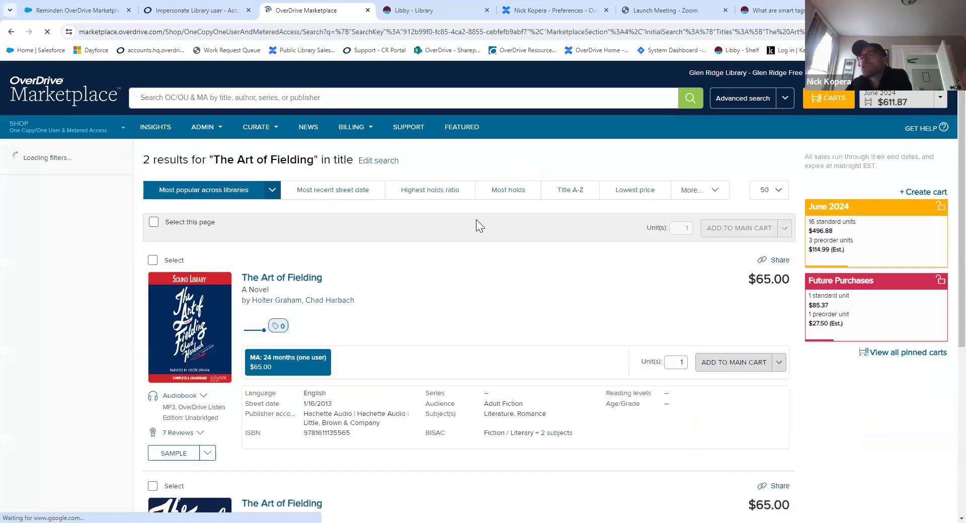
Add the ebook edition of The Art of Fielding to a new cart named OD Demo, pinned as the main cart.
scroll(476, 220, down, 6)
scroll(440, 203, up, 5)
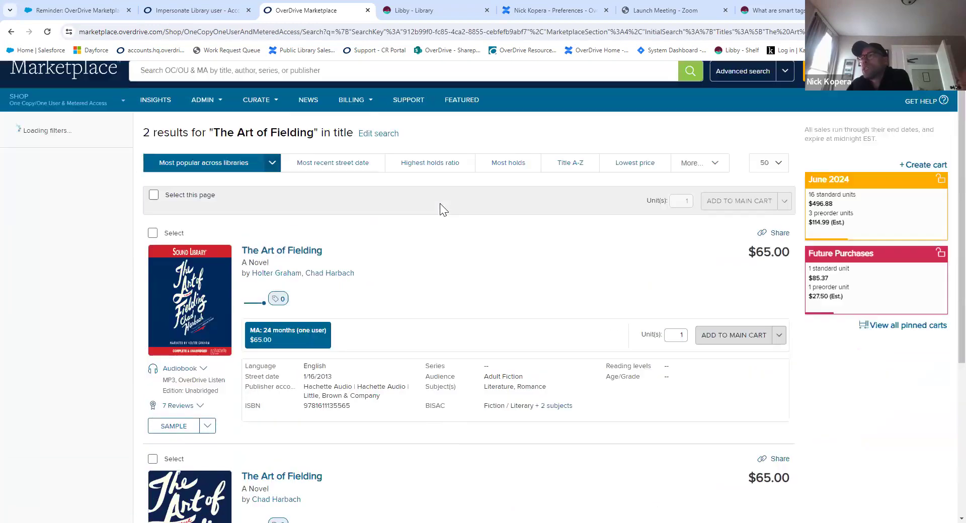
scroll(441, 207, down, 5)
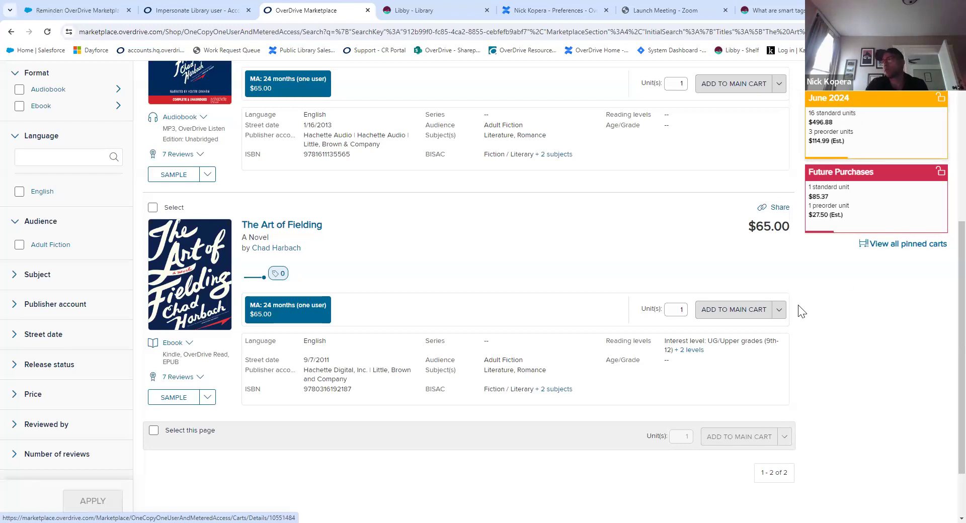
click(778, 311)
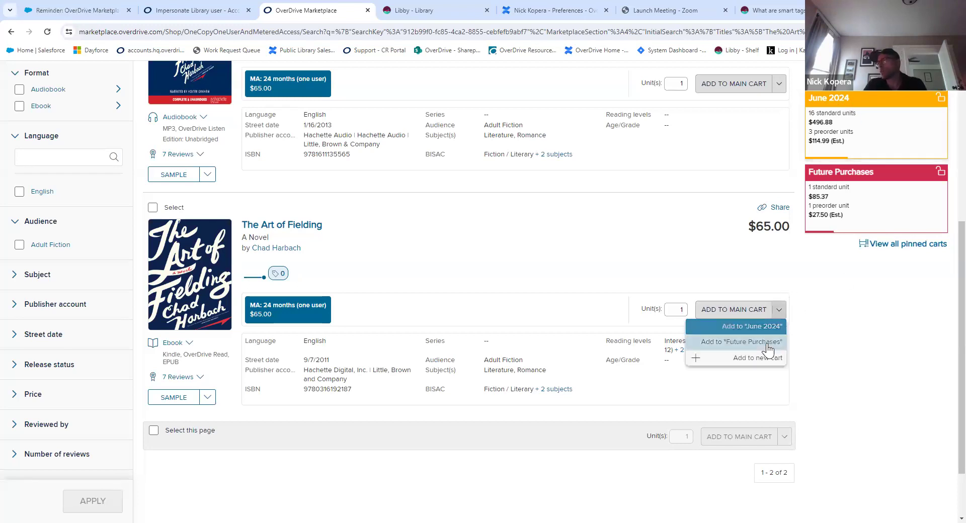
click(761, 358)
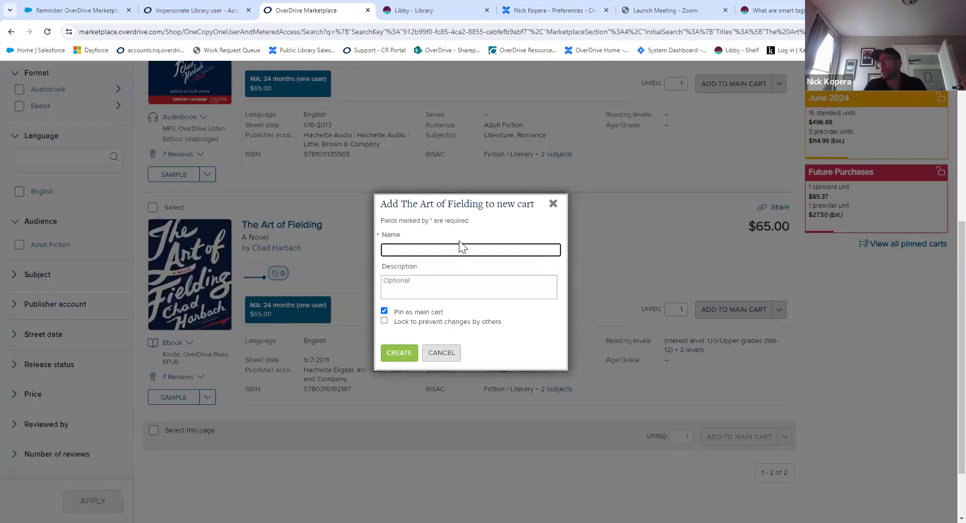
text(OD Demo)
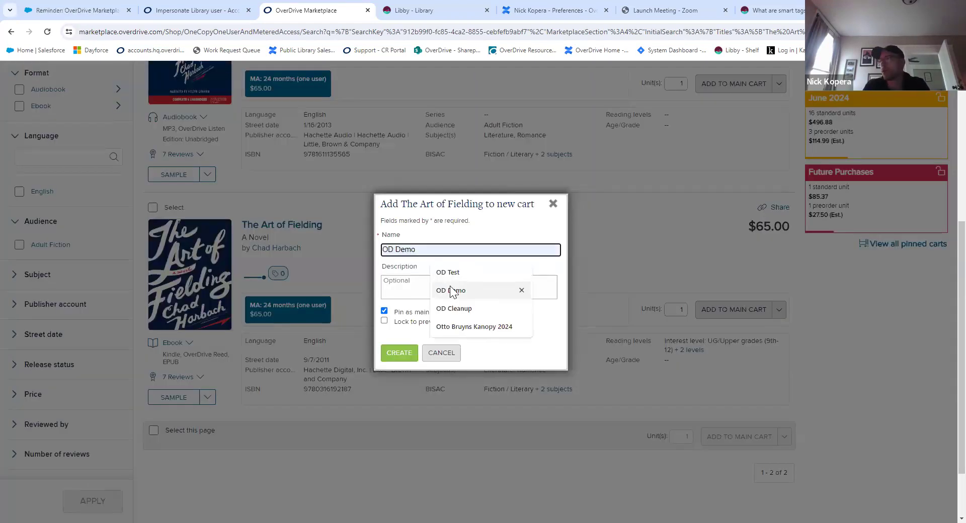
click(451, 290)
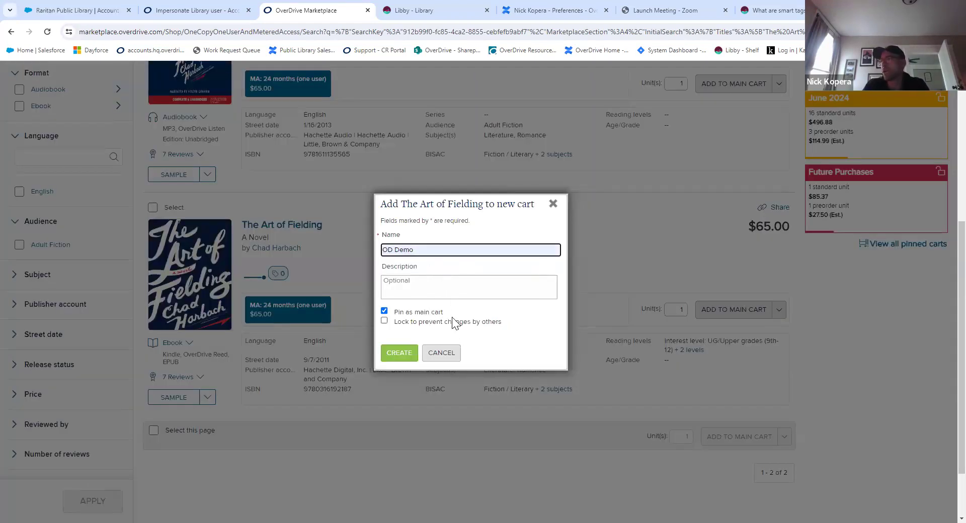
click(396, 354)
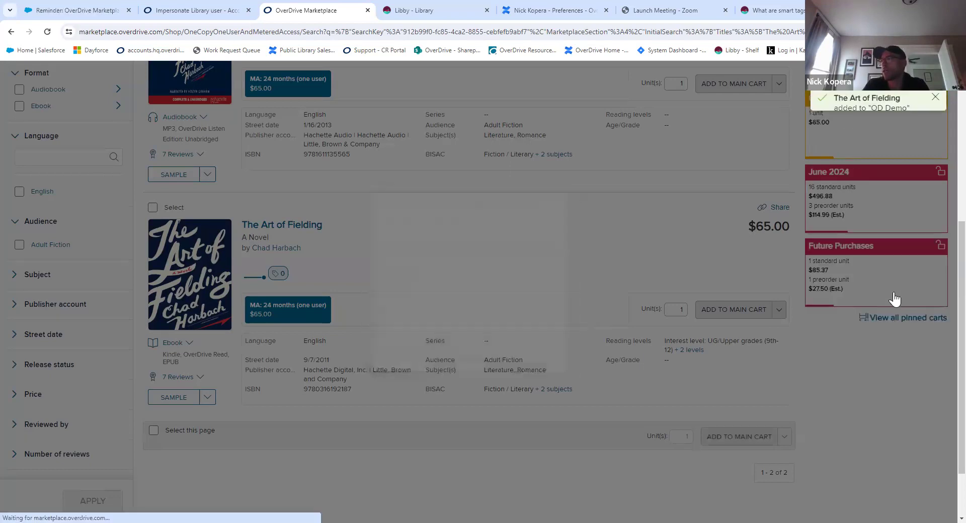
click(936, 97)
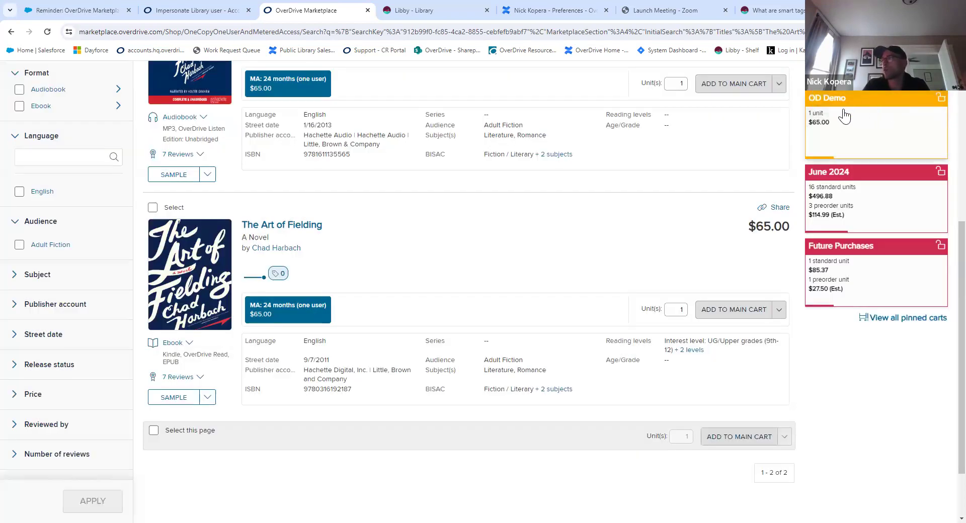
Start an advanced search with the subject Romance and the audience Young Adult Fiction.
scroll(649, 217, up, 5)
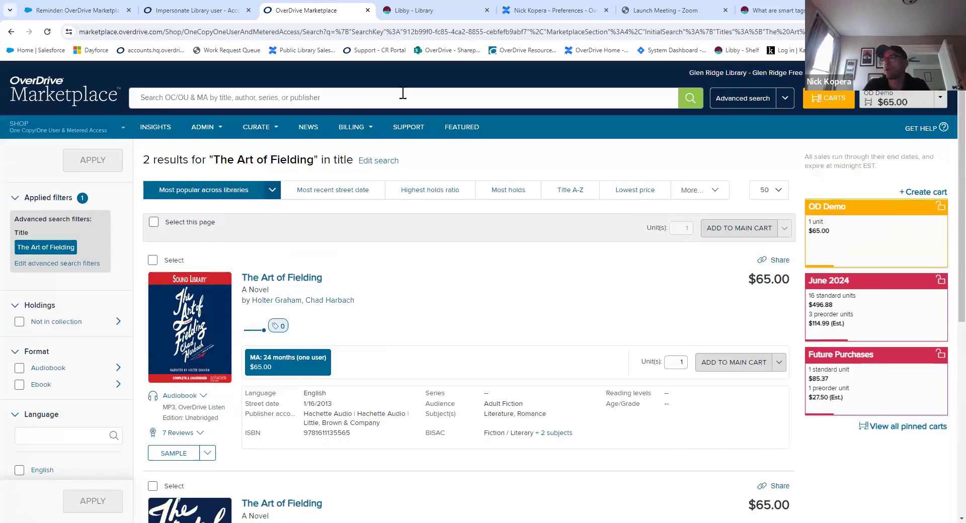
click(373, 100)
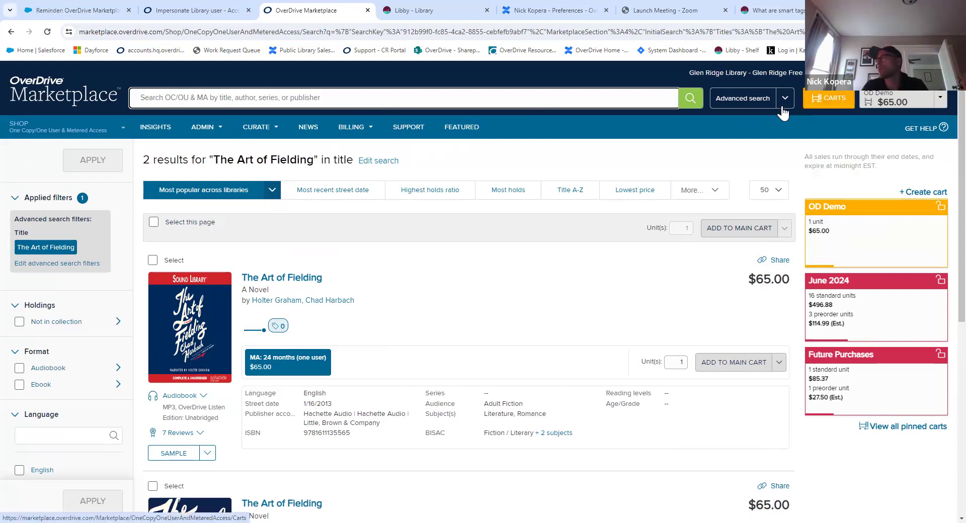
click(746, 100)
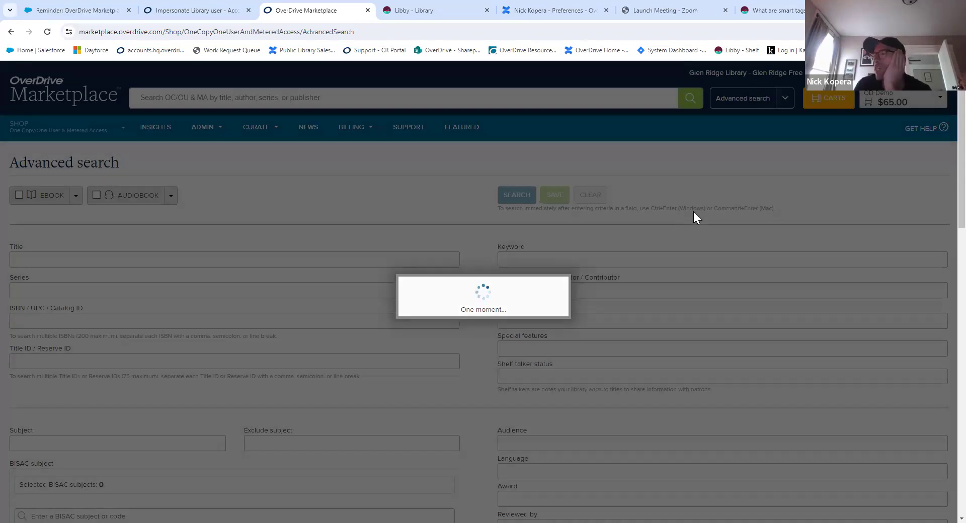
scroll(708, 206, down, 4)
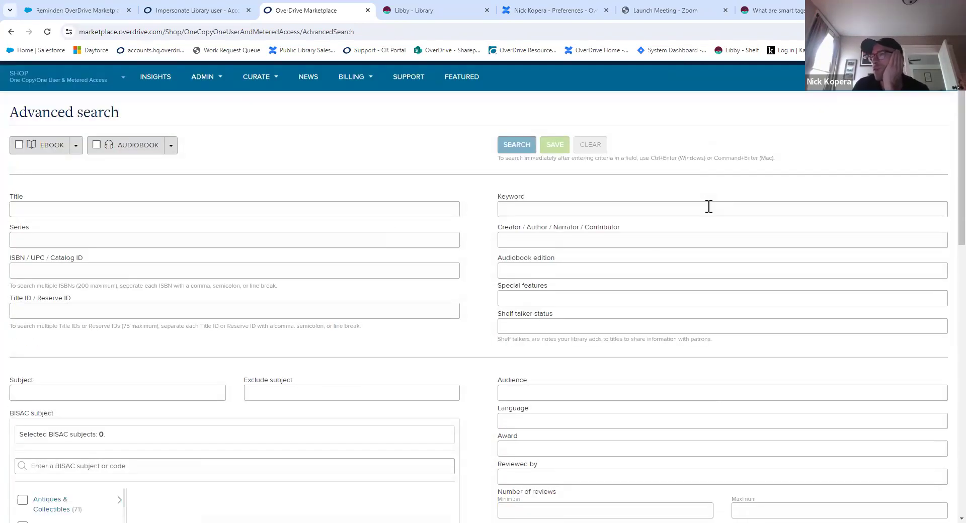
click(118, 237)
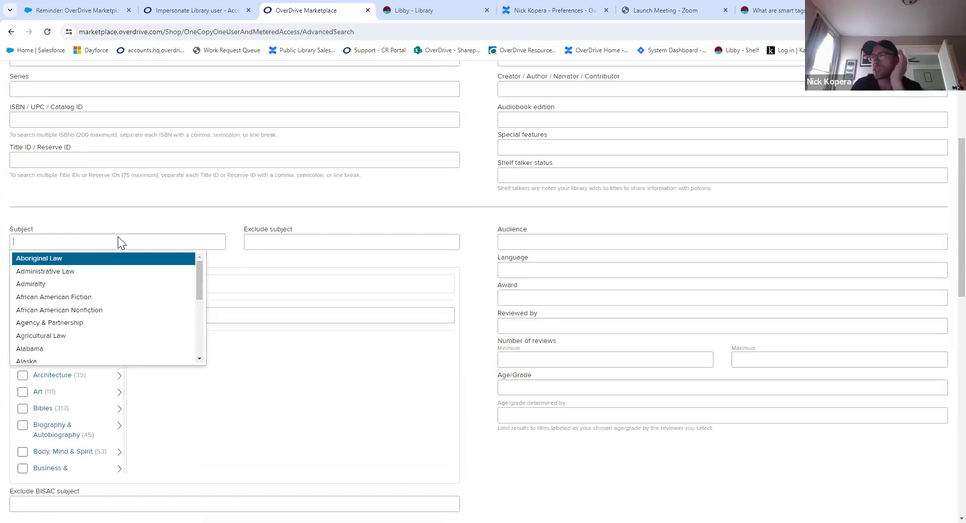
text(roman)
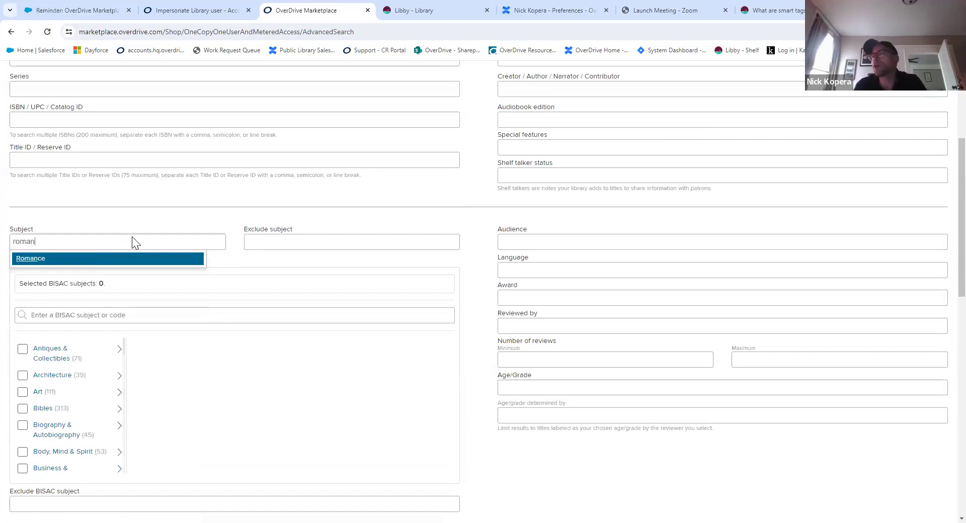
click(128, 259)
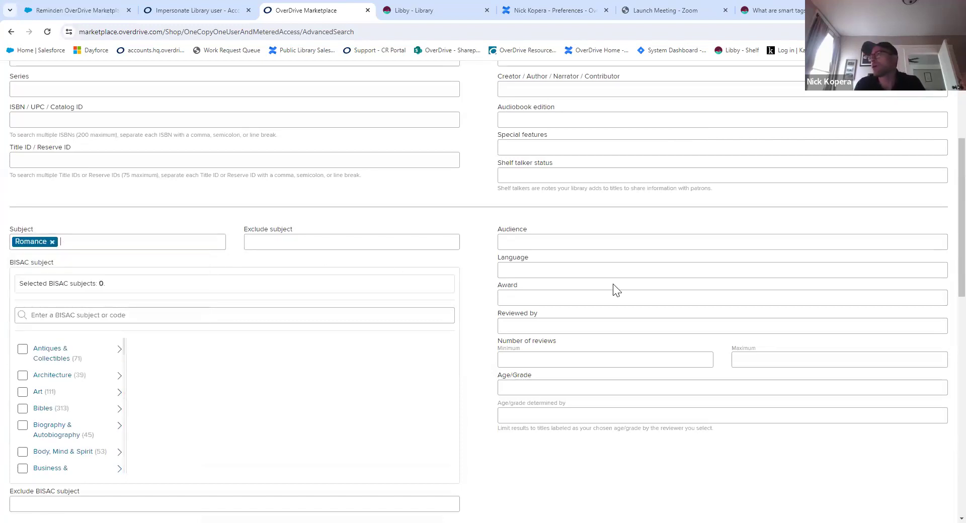
scroll(600, 251, down, 1)
click(562, 196)
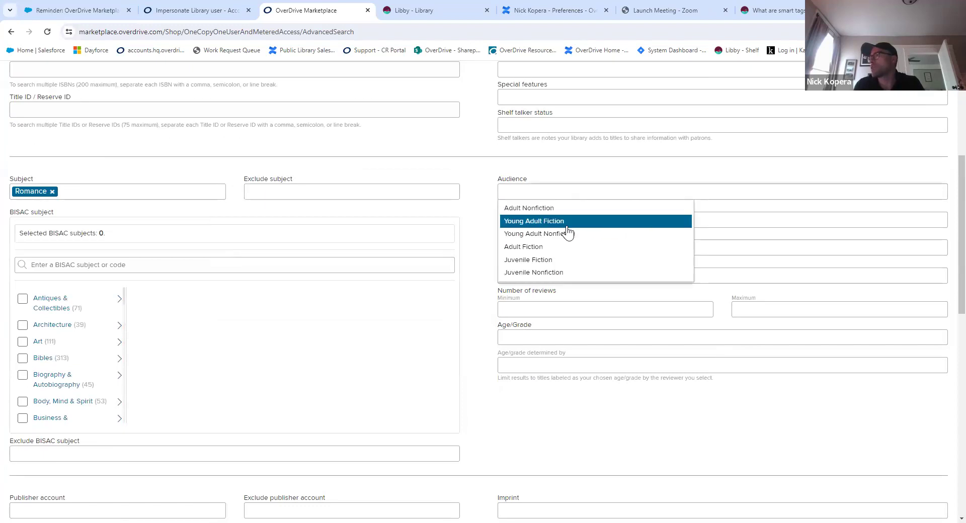
click(566, 223)
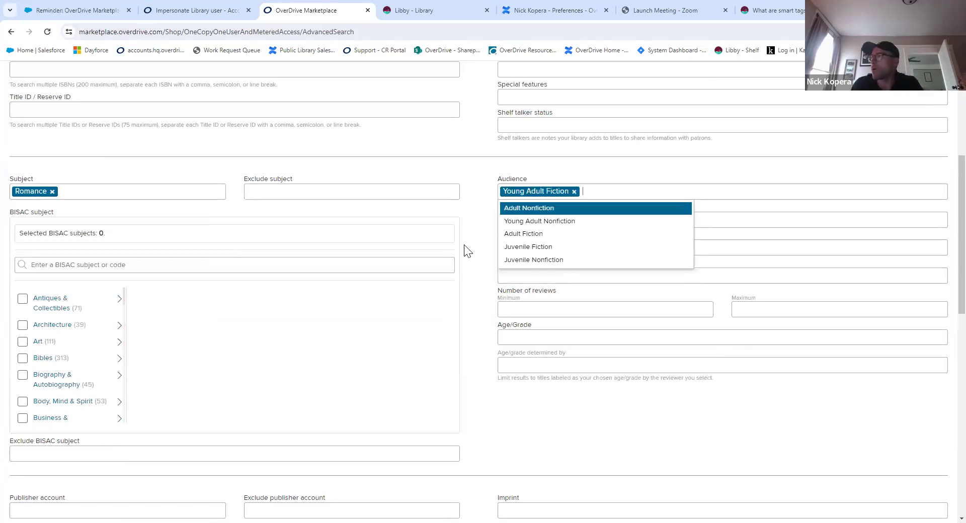
Restrict the advanced search to the OC/OU lending model.
scroll(503, 267, down, 1)
scroll(502, 268, down, 4)
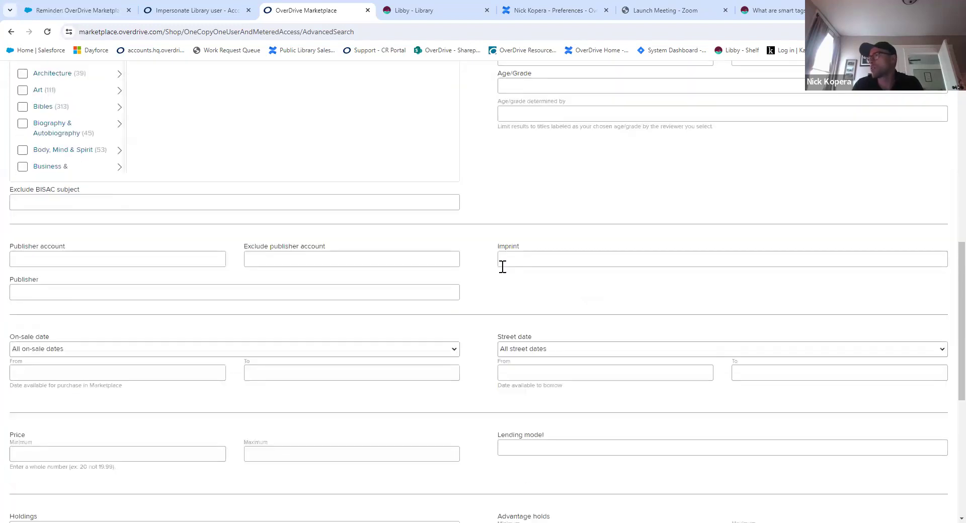
scroll(502, 267, down, 2)
click(553, 347)
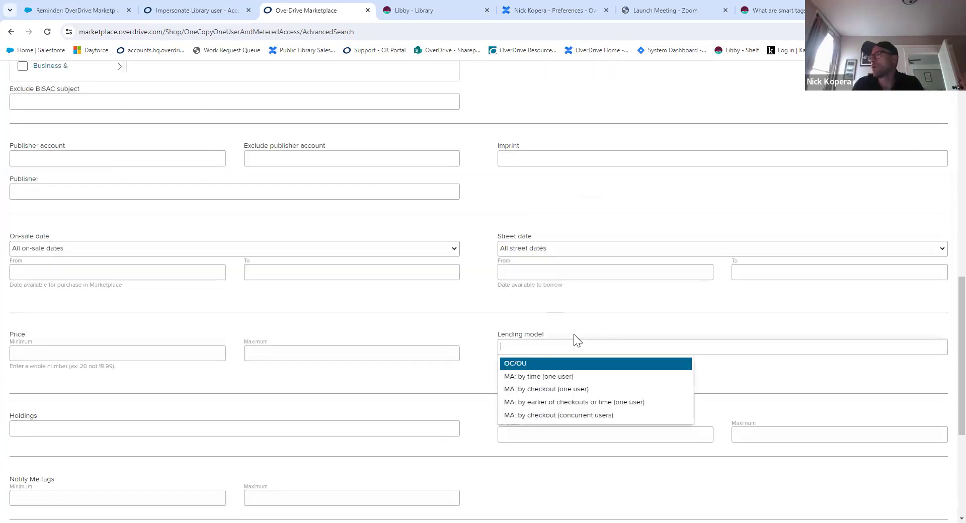
click(548, 370)
click(470, 328)
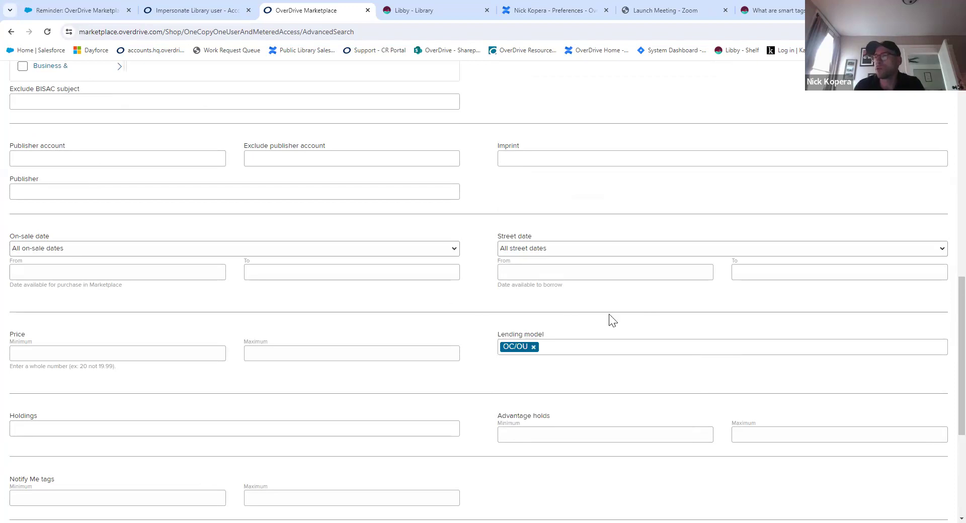
Enter 29.99 as the maximum price and run the advanced search.
click(278, 351)
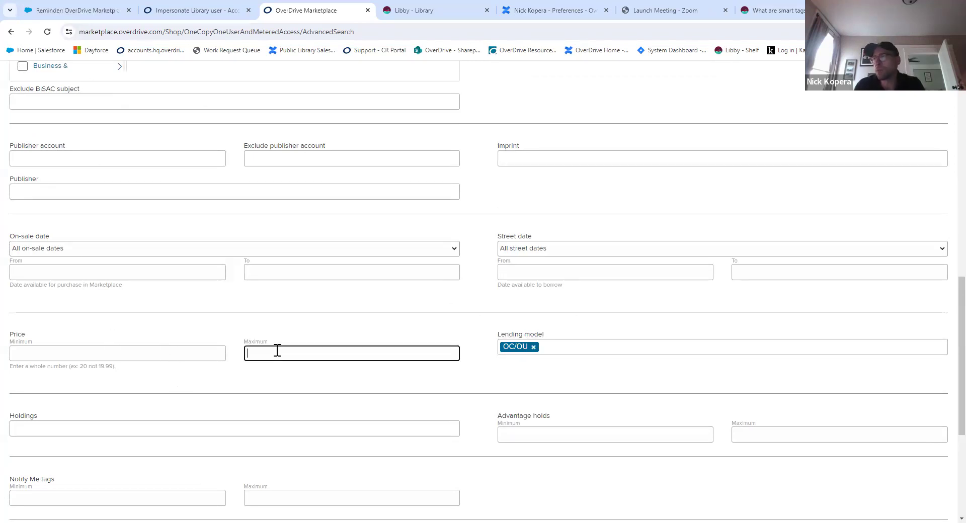
text(29.99)
scroll(318, 333, down, 5)
click(524, 478)
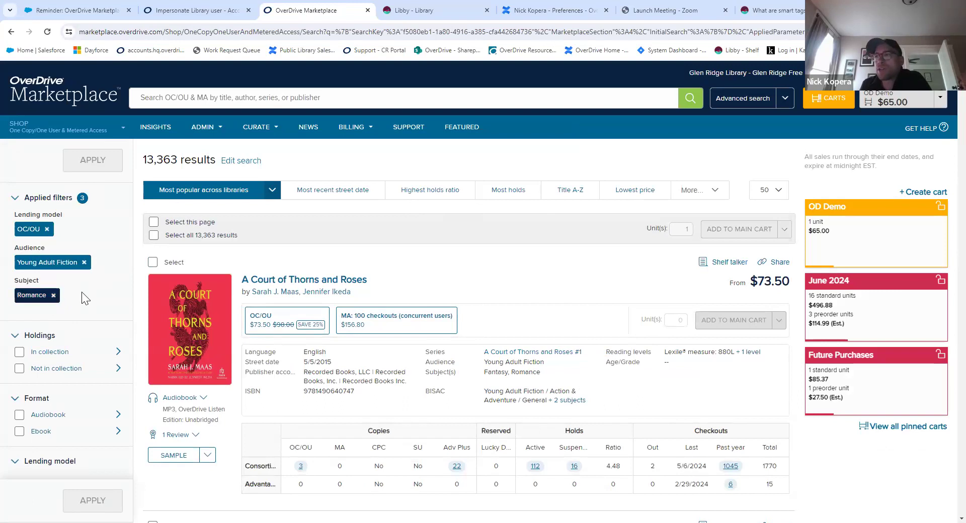
Filter the search results to titles not in the collection and to the Ebook format.
scroll(82, 291, down, 2)
click(20, 268)
scroll(117, 318, down, 2)
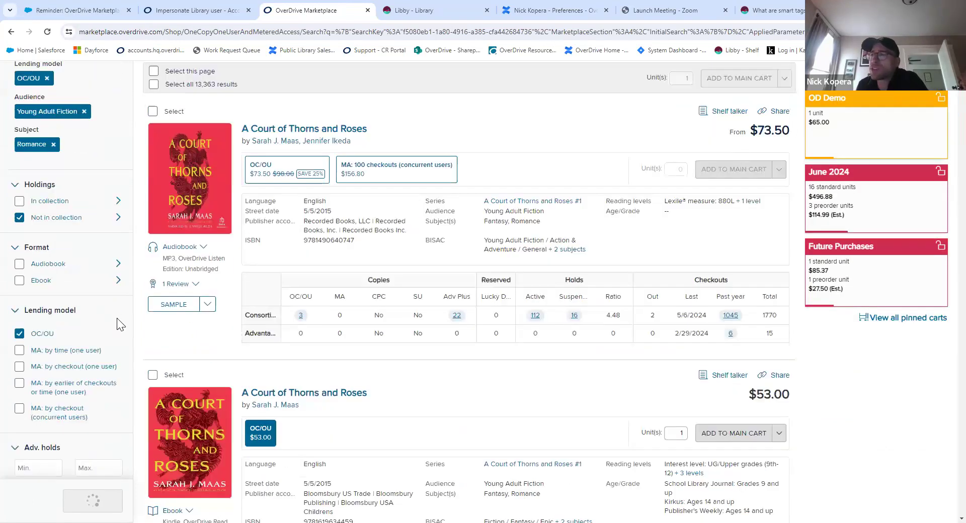
click(29, 231)
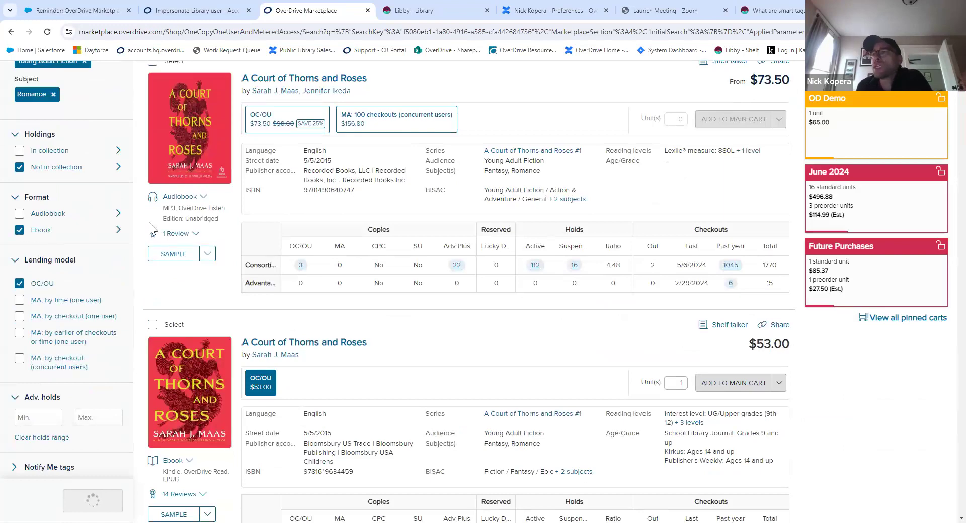
Limit the street date to the range 1/1/2024 to 5/7/2024 and apply the chosen filters to the results.
scroll(109, 253, down, 3)
scroll(108, 256, down, 10)
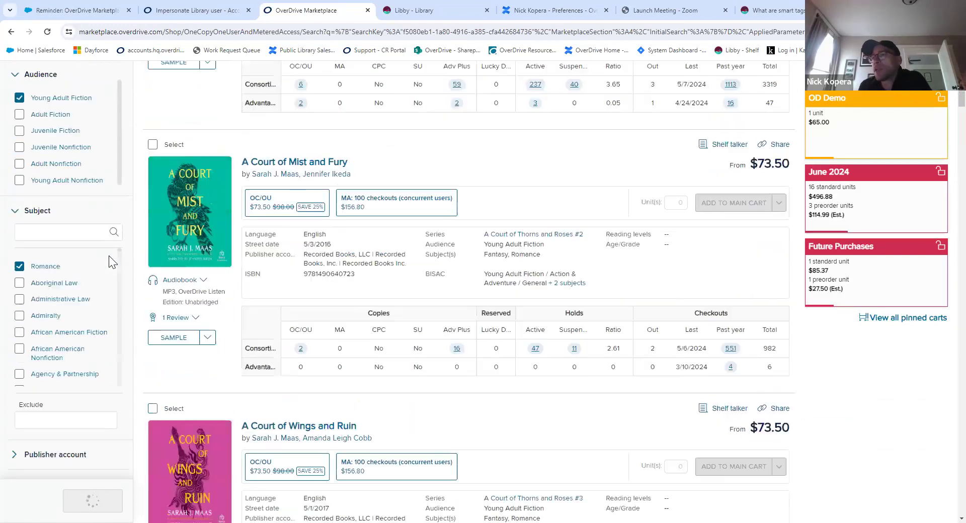
scroll(92, 302, down, 2)
click(36, 189)
click(45, 204)
click(24, 217)
click(24, 217)
click(24, 218)
click(24, 218)
click(44, 243)
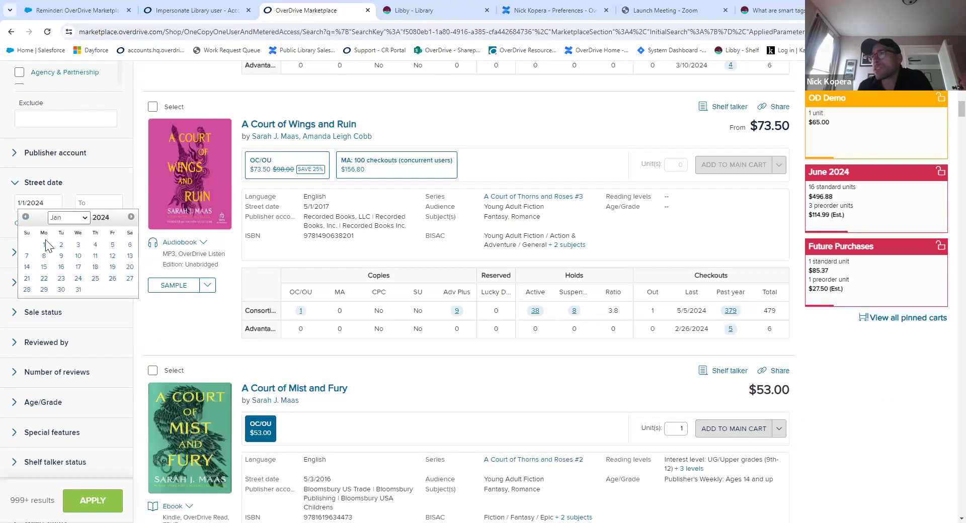
click(95, 204)
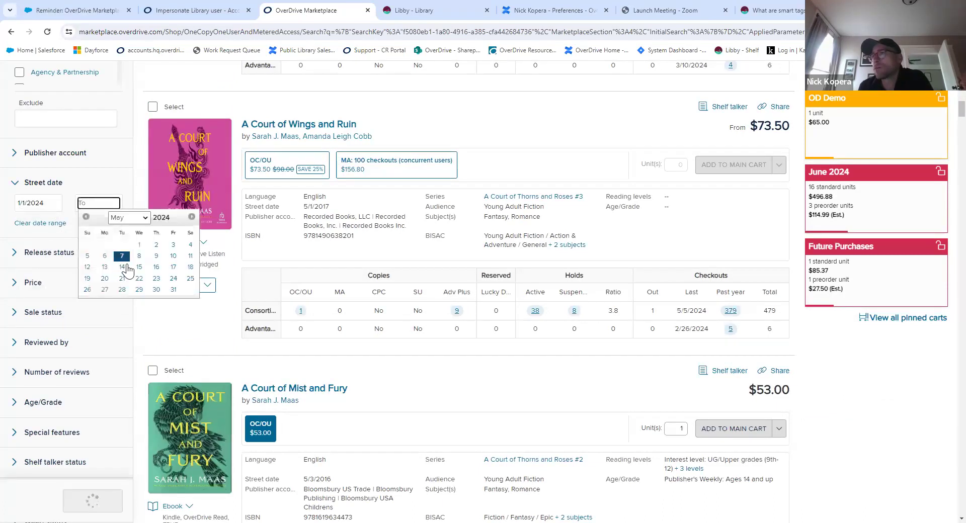
click(122, 258)
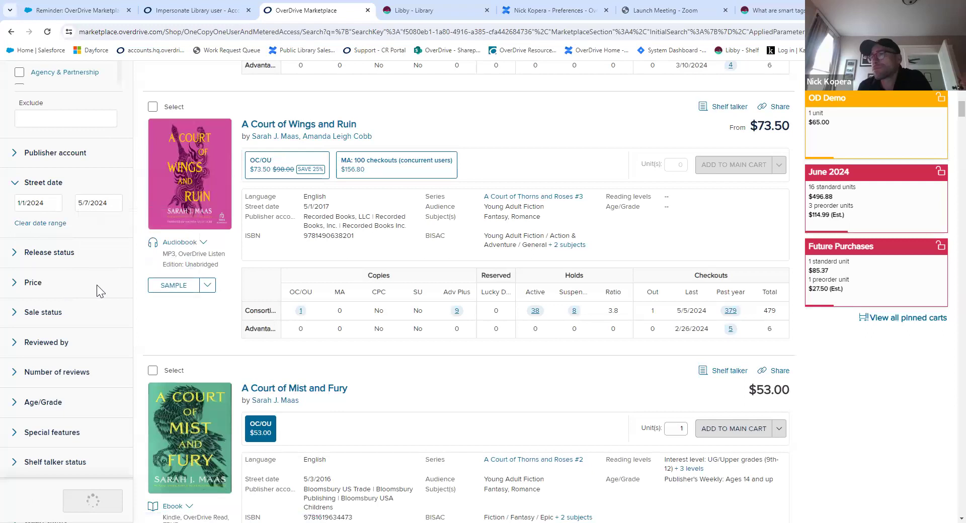
scroll(65, 448, down, 7)
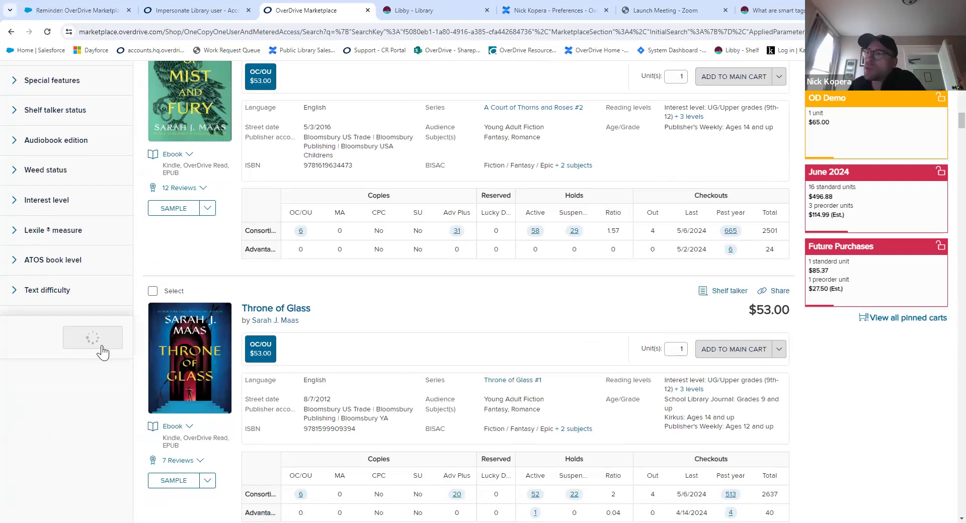
click(100, 352)
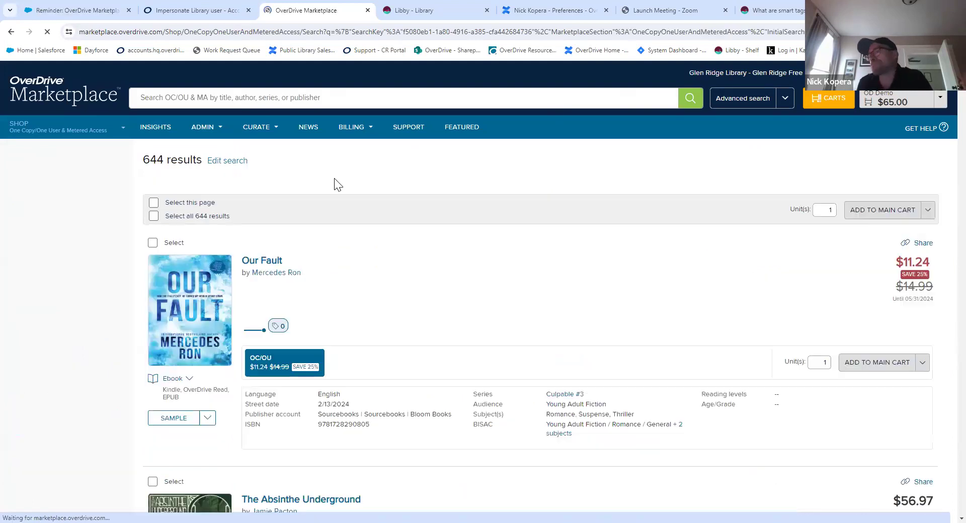
Examine the filtered young adult romance results, comparing the prices, lending models and copy and checkout data of the listed titles.
scroll(610, 226, down, 10)
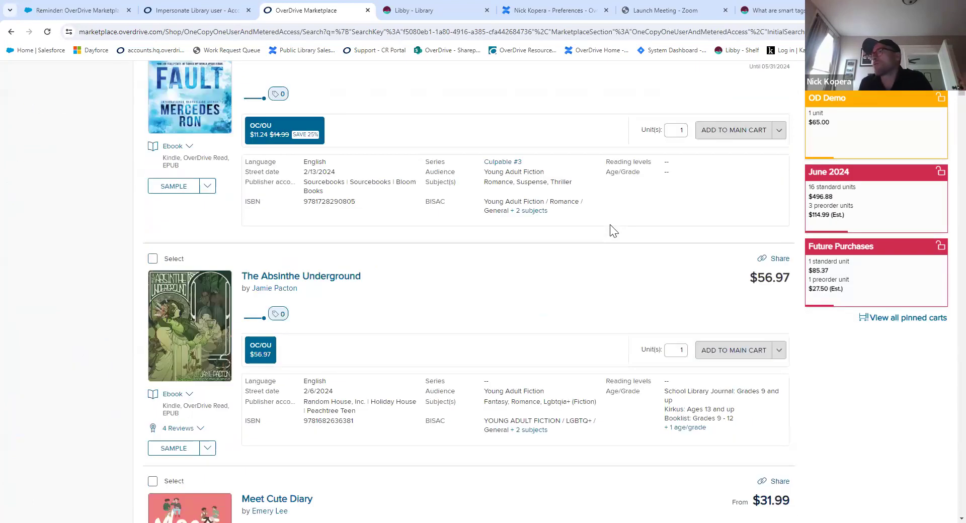
scroll(613, 231, down, 14)
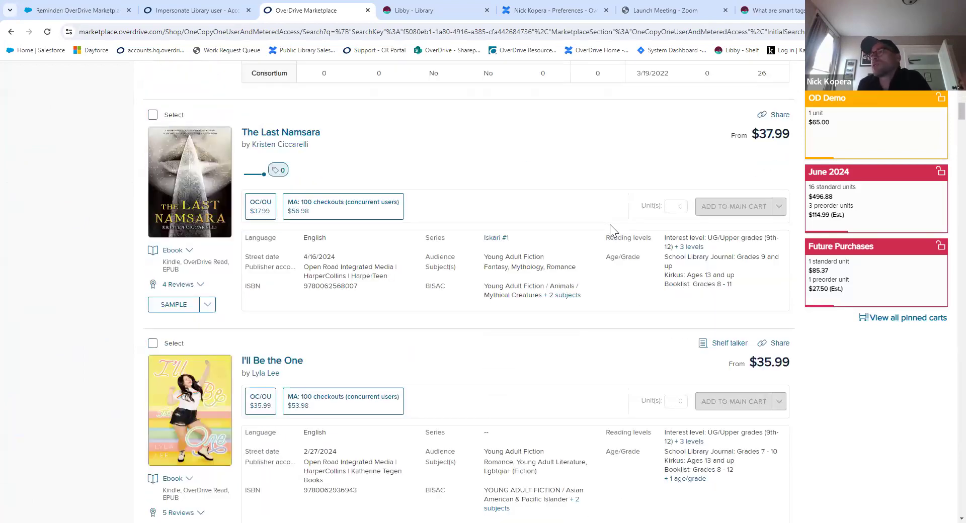
scroll(613, 230, down, 2)
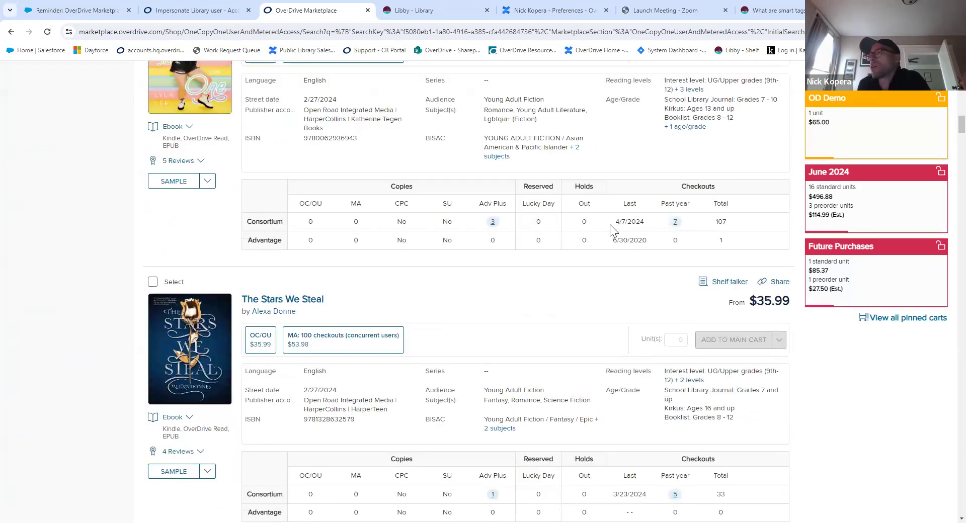
scroll(610, 225, up, 20)
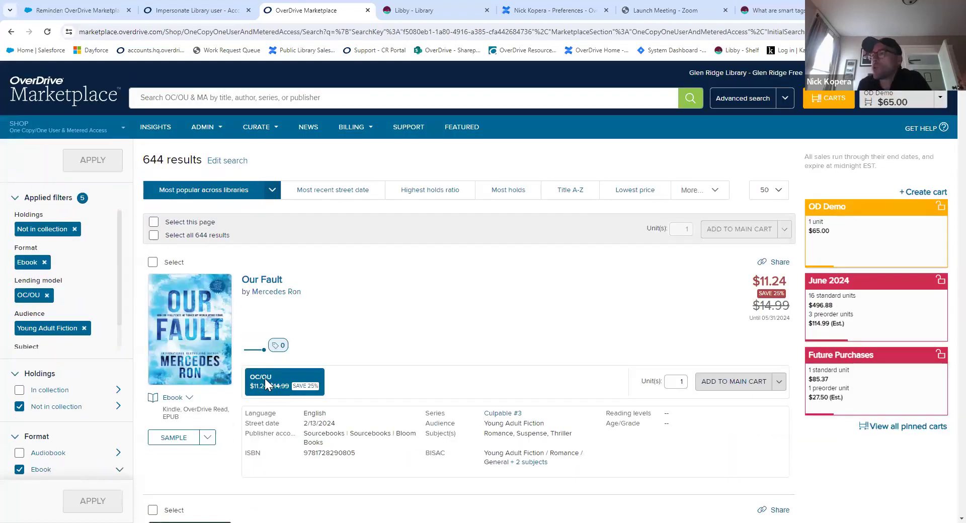
scroll(468, 315, down, 10)
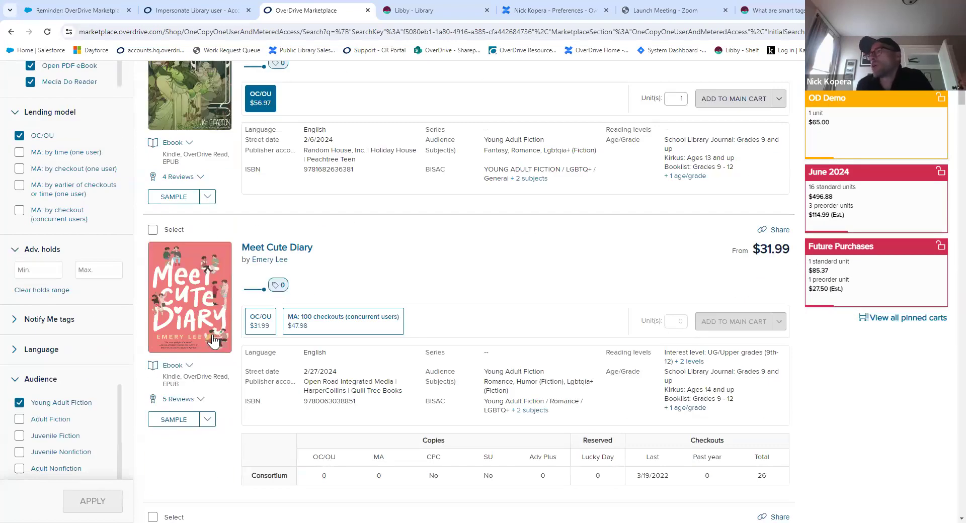
scroll(357, 296, down, 16)
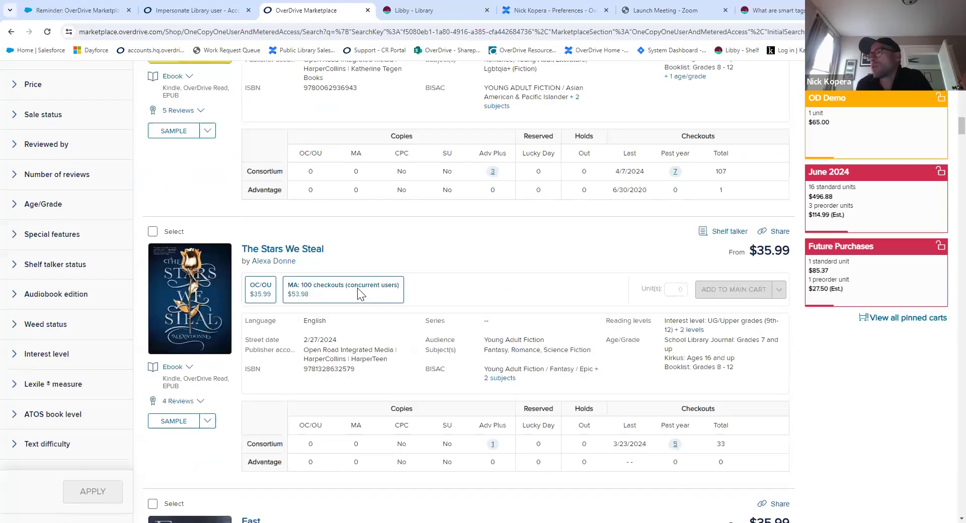
scroll(358, 294, up, 20)
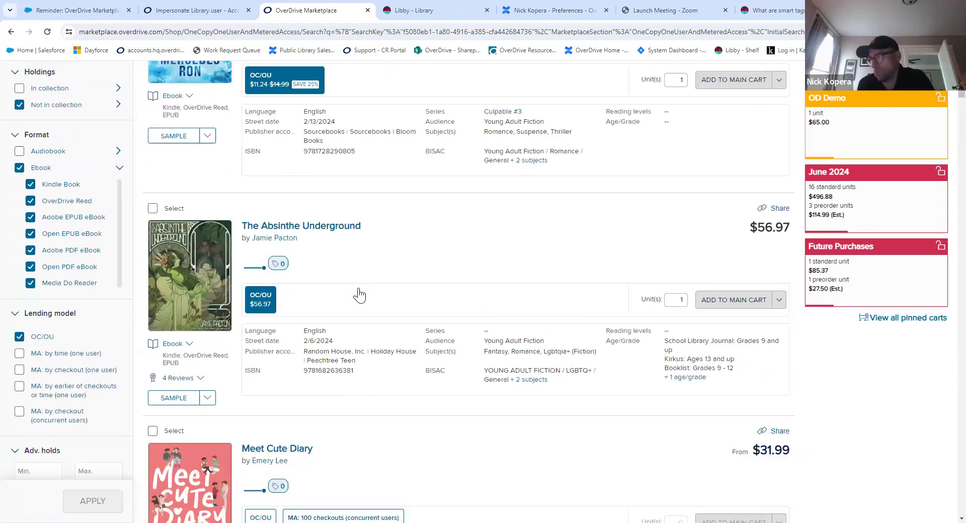
scroll(360, 295, up, 5)
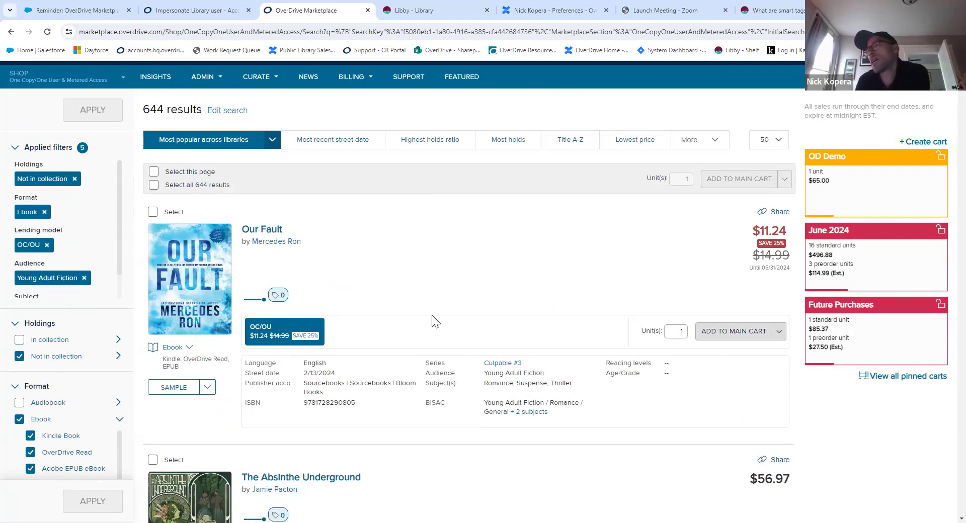
scroll(432, 315, down, 10)
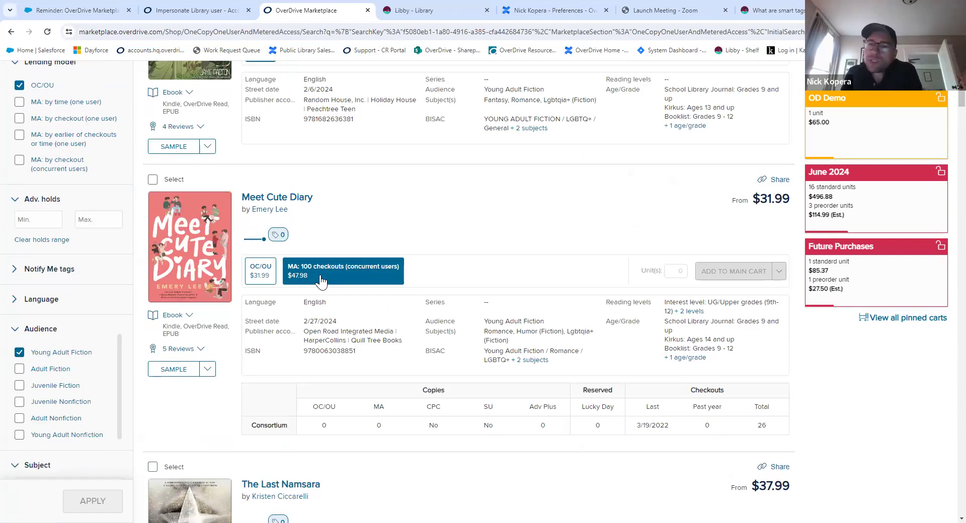
scroll(543, 190, down, 2)
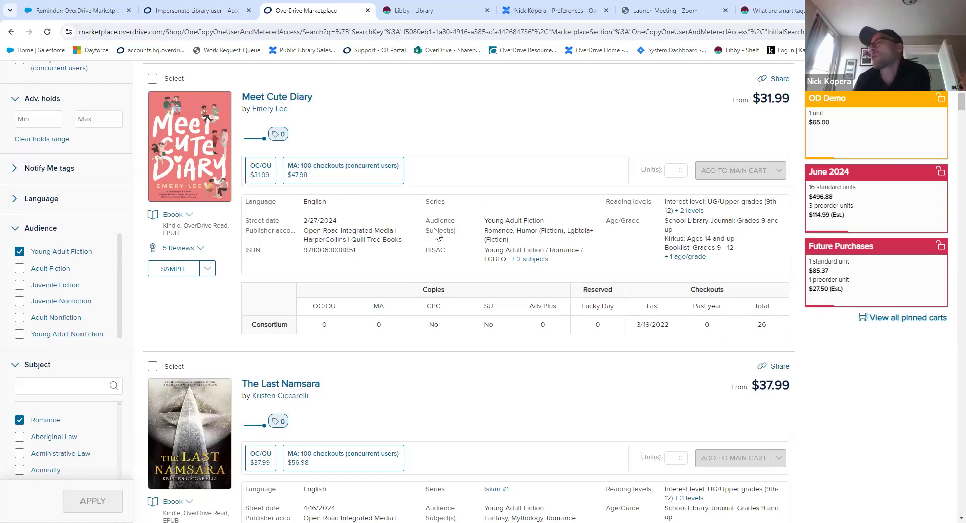
scroll(478, 155, down, 15)
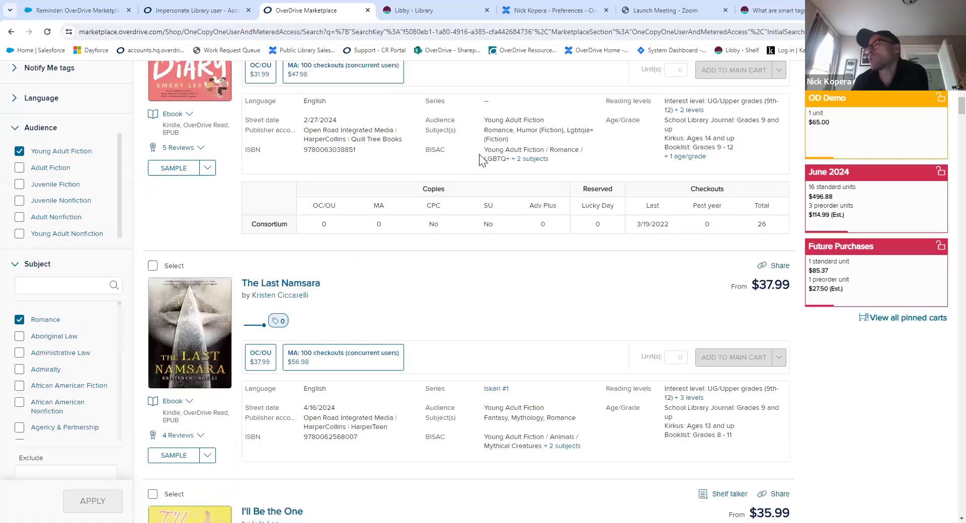
scroll(480, 160, down, 20)
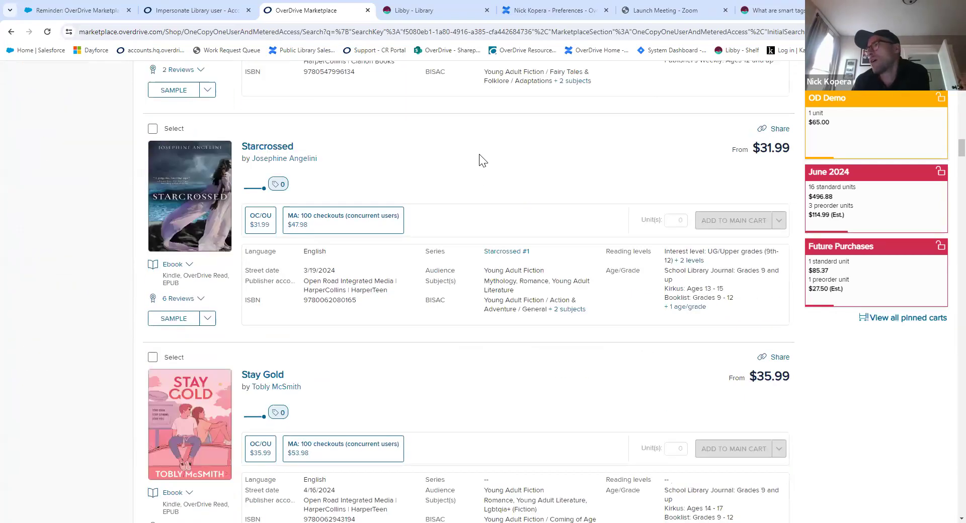
scroll(479, 157, down, 20)
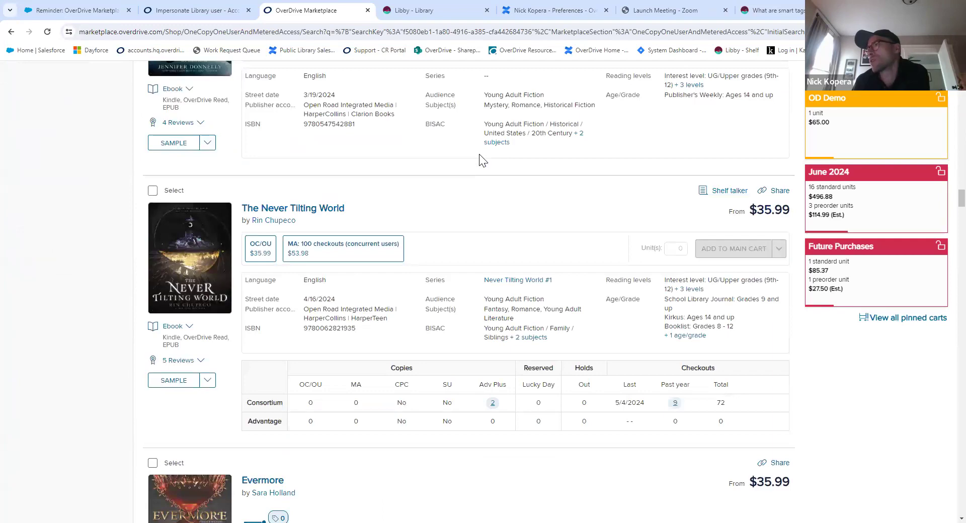
scroll(481, 160, up, 7)
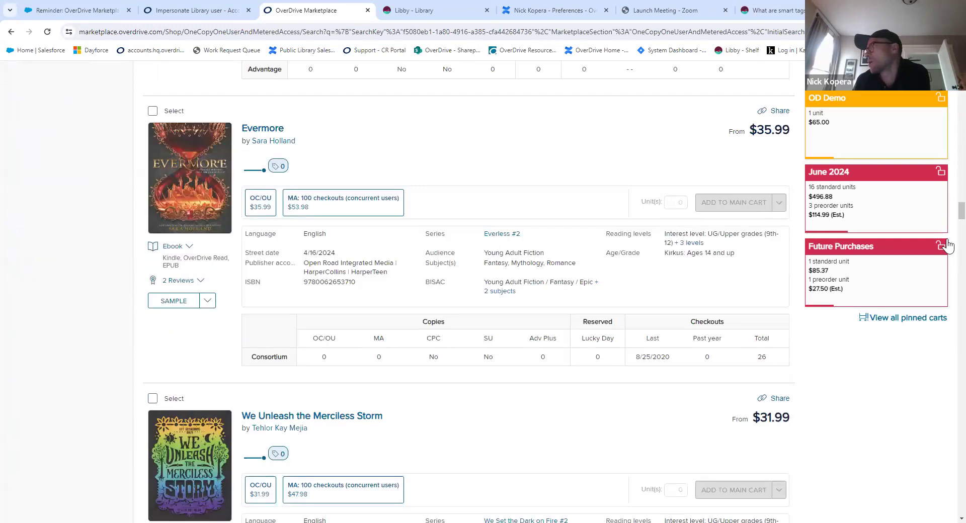
Replace the OC/OU lending model filter with MA: by time (one user) and MA: by checkout (one user), and apply it to the results.
scroll(948, 246, up, 20)
scroll(112, 355, down, 4)
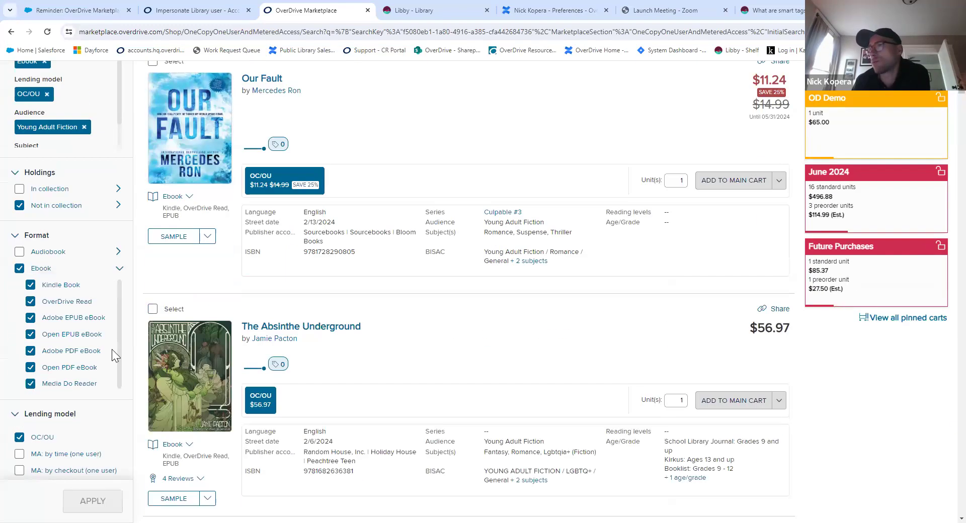
scroll(57, 434, down, 4)
click(20, 236)
click(20, 253)
click(19, 272)
scroll(115, 424, down, 1)
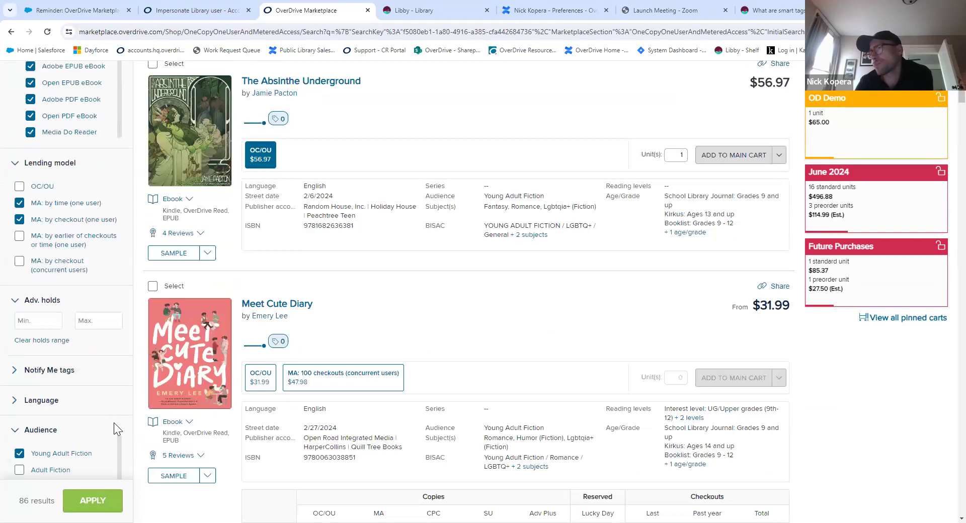
click(100, 495)
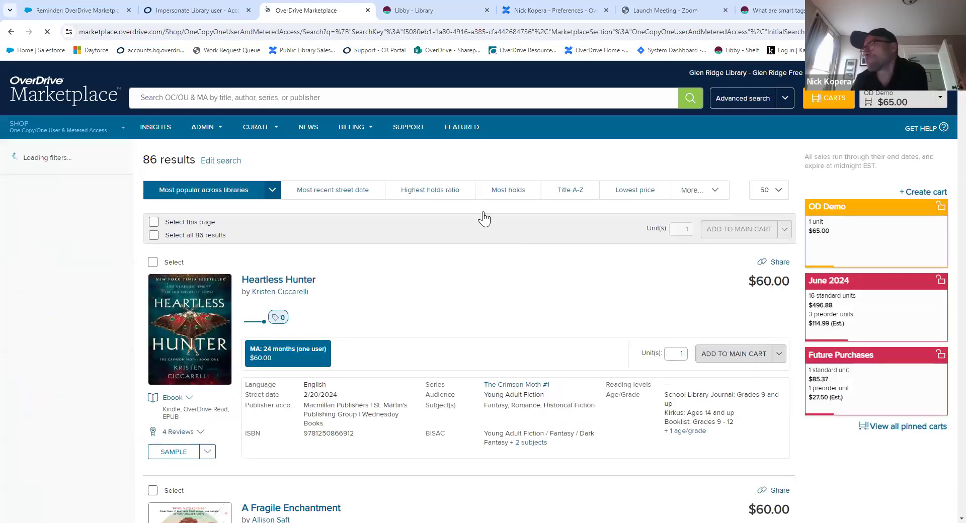
Add one unit of Dungeons and Drama to the main cart under the MA: 24 months (one user) lending model.
scroll(298, 177, down, 3)
scroll(538, 161, down, 14)
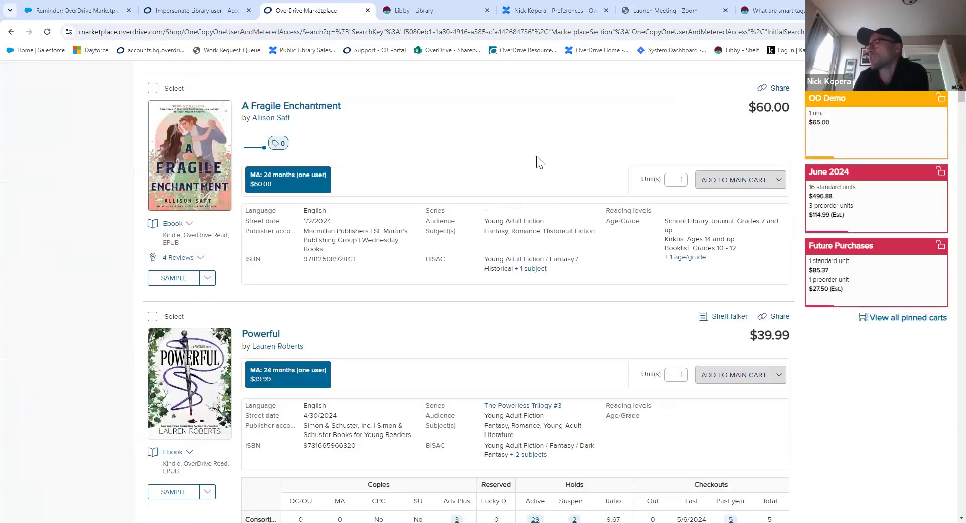
scroll(537, 160, down, 6)
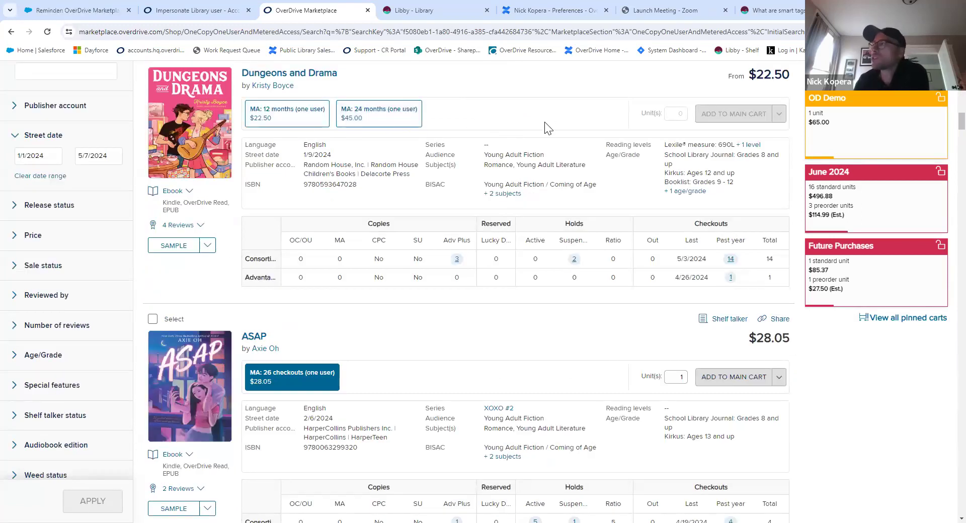
scroll(573, 115, down, 1)
scroll(579, 121, up, 2)
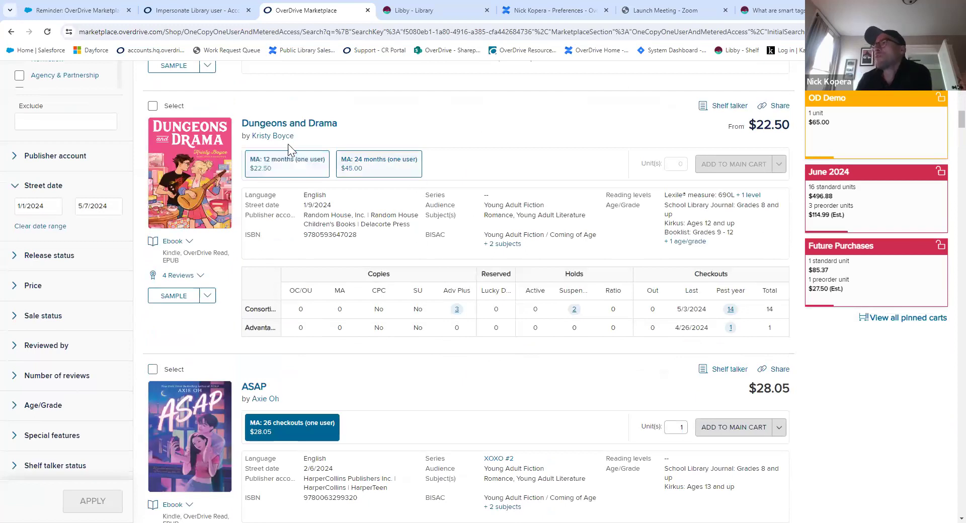
click(357, 172)
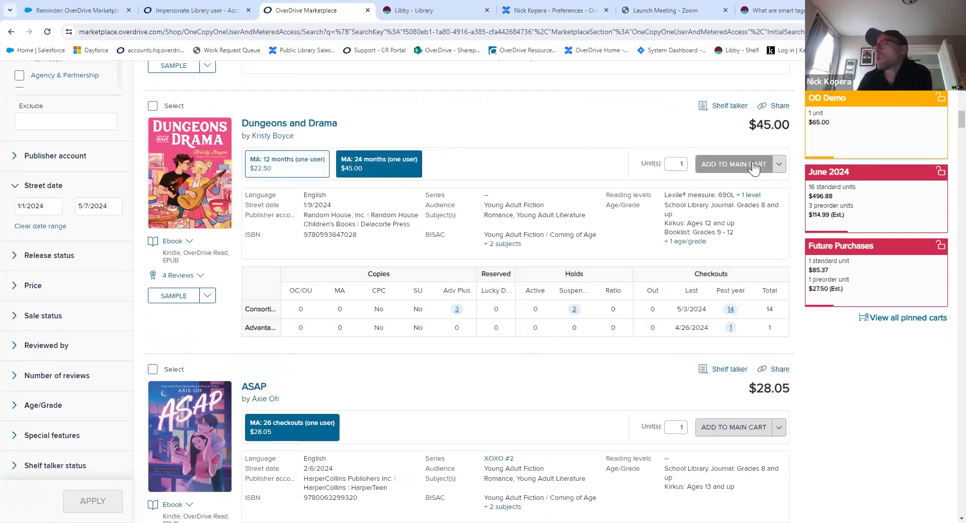
Open the OD Demo cart's details, review the titles and lending models in it, and go to the overview of all carts.
scroll(482, 145, down, 6)
scroll(482, 145, up, 3)
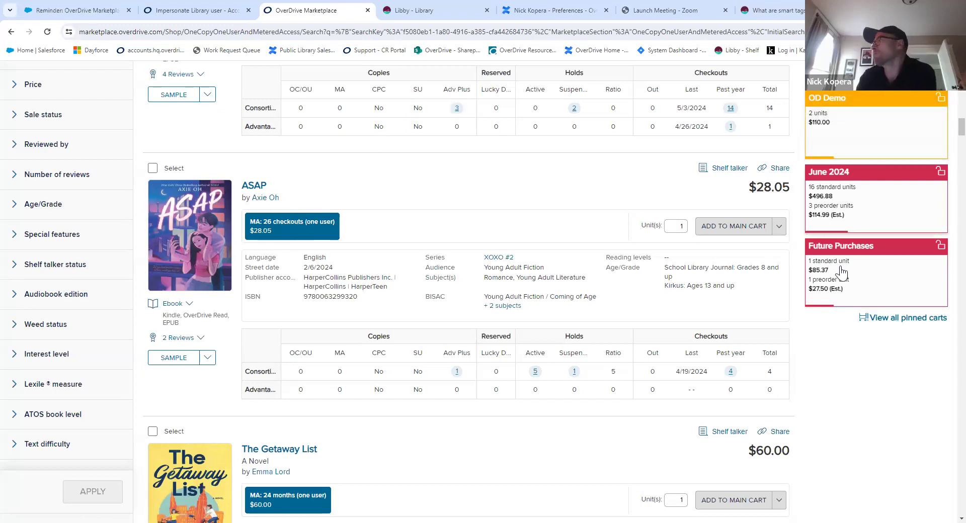
scroll(885, 153, up, 2)
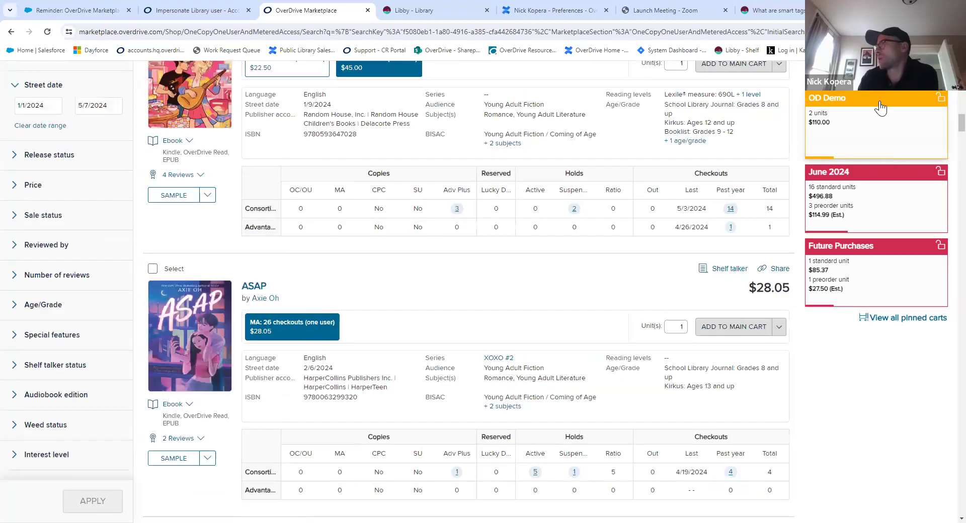
scroll(748, 207, up, 1)
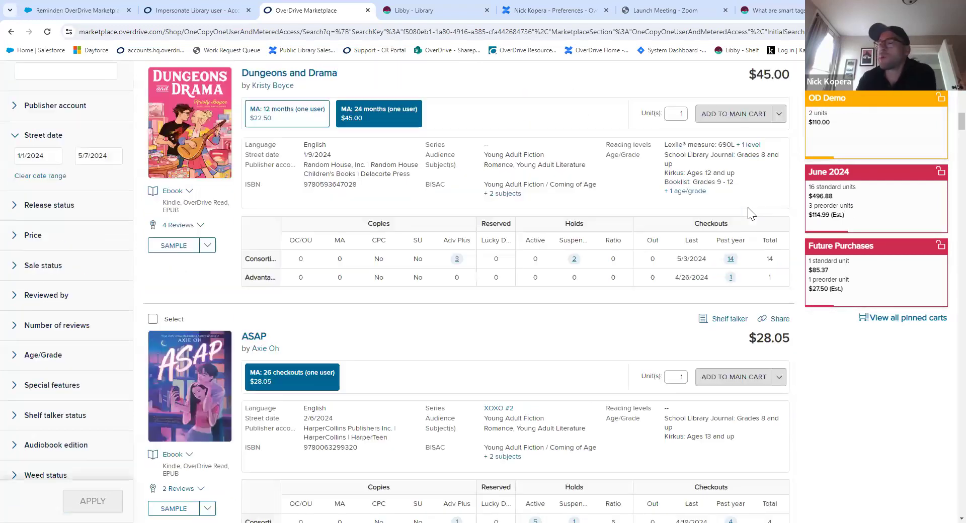
click(824, 100)
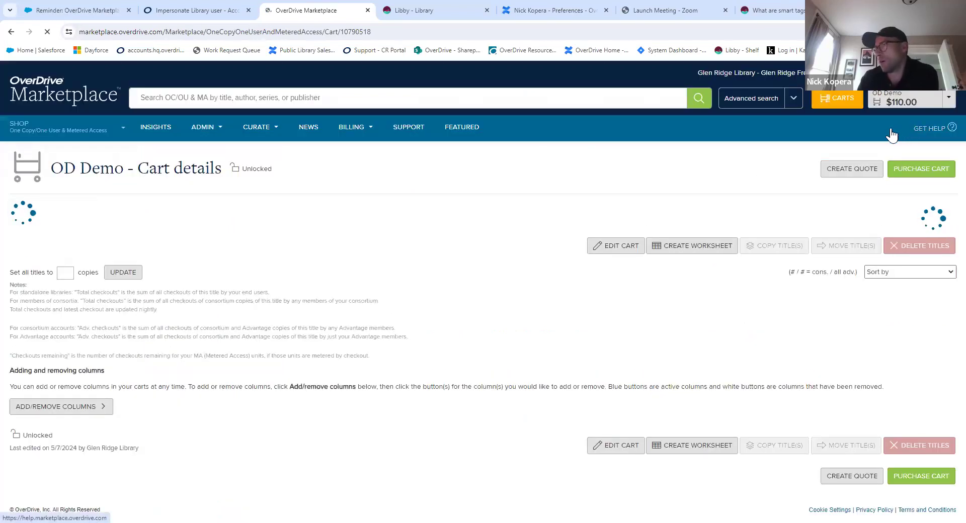
scroll(134, 371, down, 3)
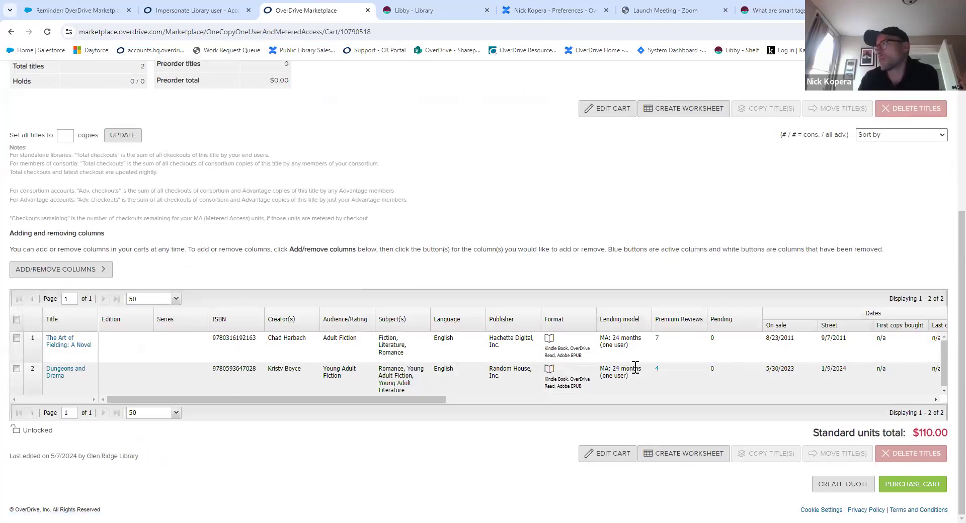
scroll(725, 350, up, 4)
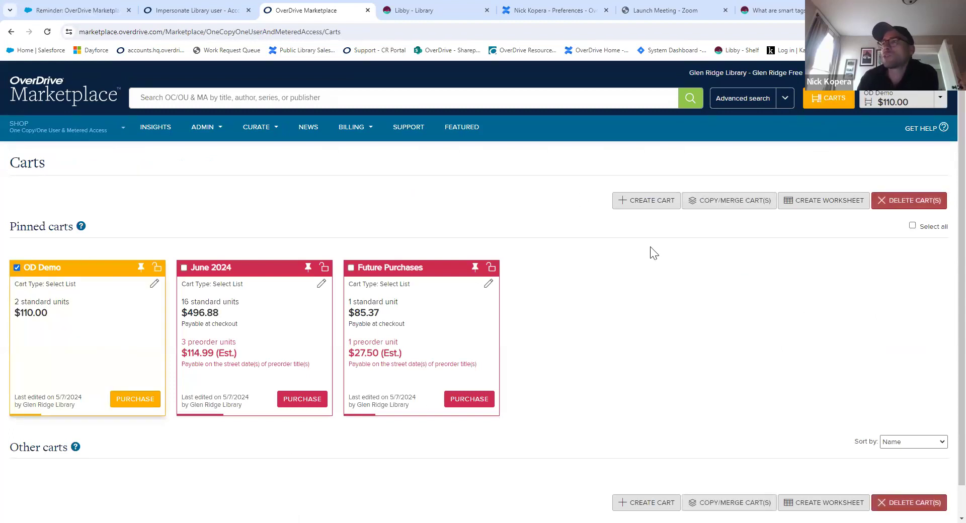
Delete the OD Demo cart and confirm the deletion.
scroll(315, 186, down, 1)
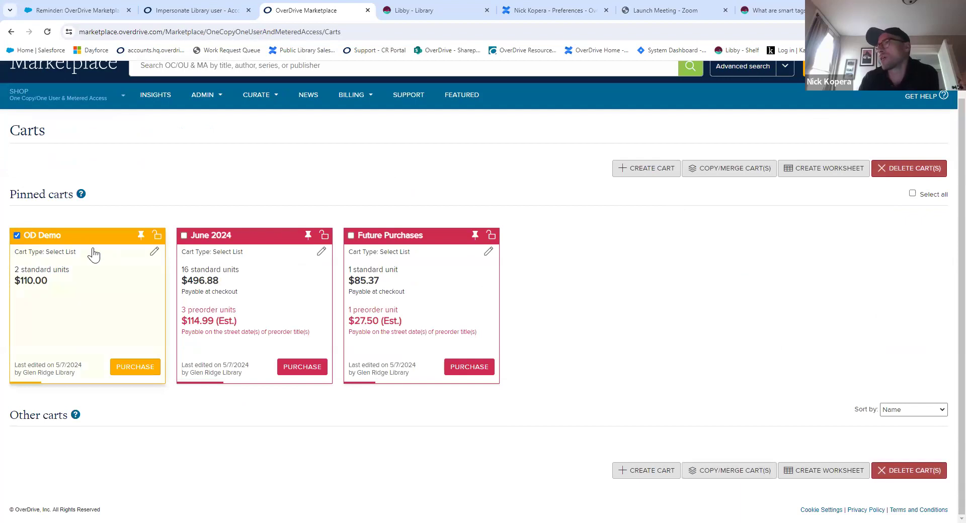
click(906, 174)
click(395, 318)
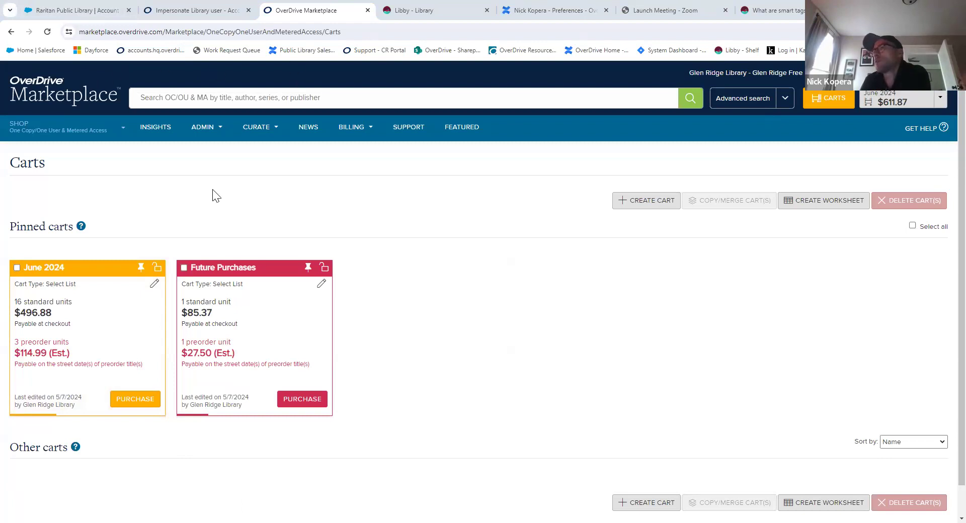
Return to the Marketplace shop home page and open the Yay! for YA Sale: New Releases list.
click(106, 136)
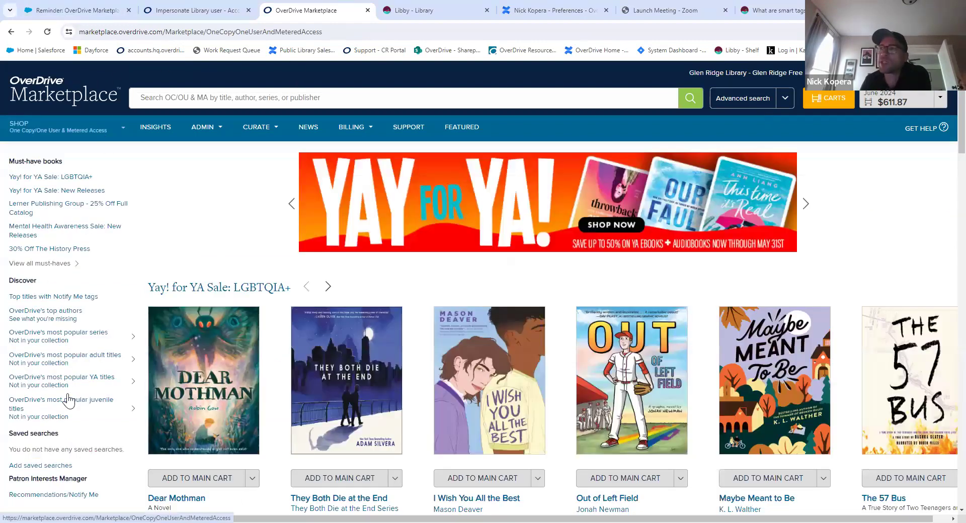
click(56, 191)
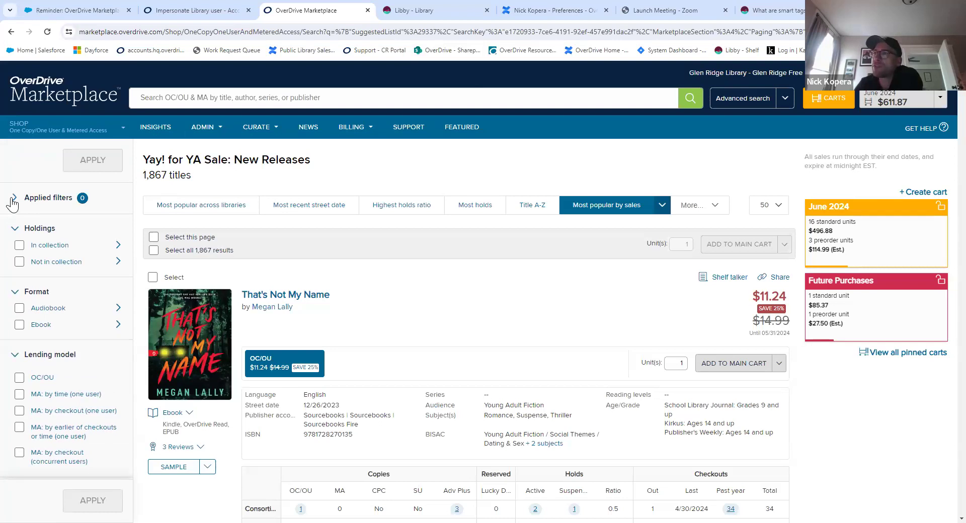
Select the OC/OU lending model and English as filters for the Yay! for YA Sale: New Releases list.
click(31, 198)
scroll(48, 245, down, 5)
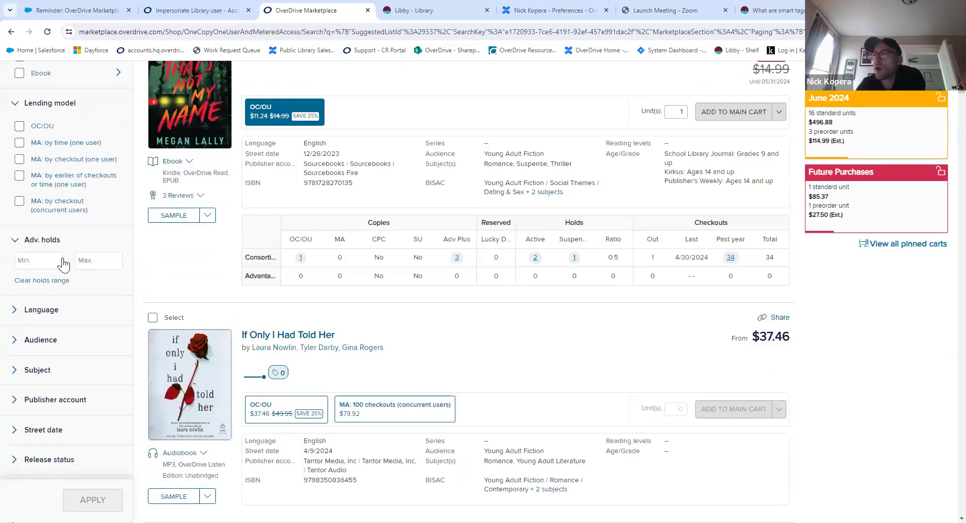
click(19, 127)
scroll(123, 230, down, 2)
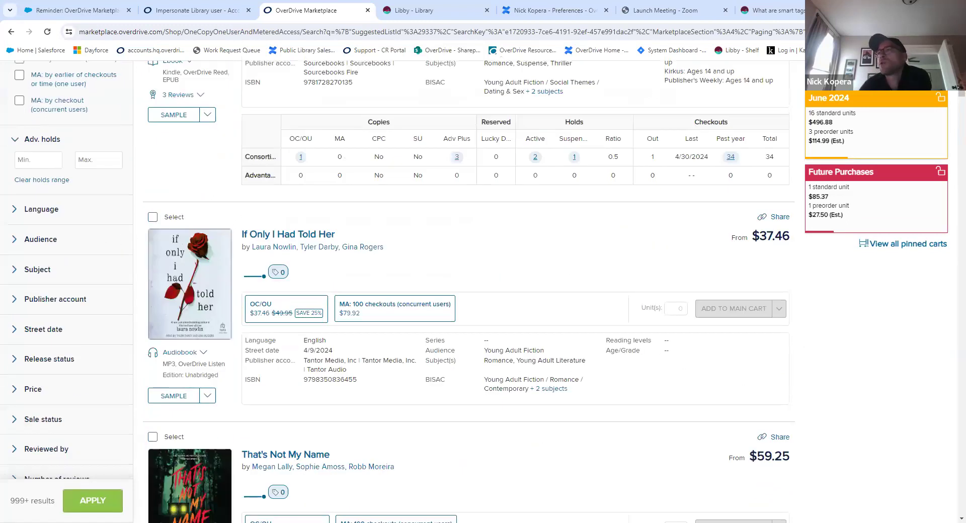
click(81, 222)
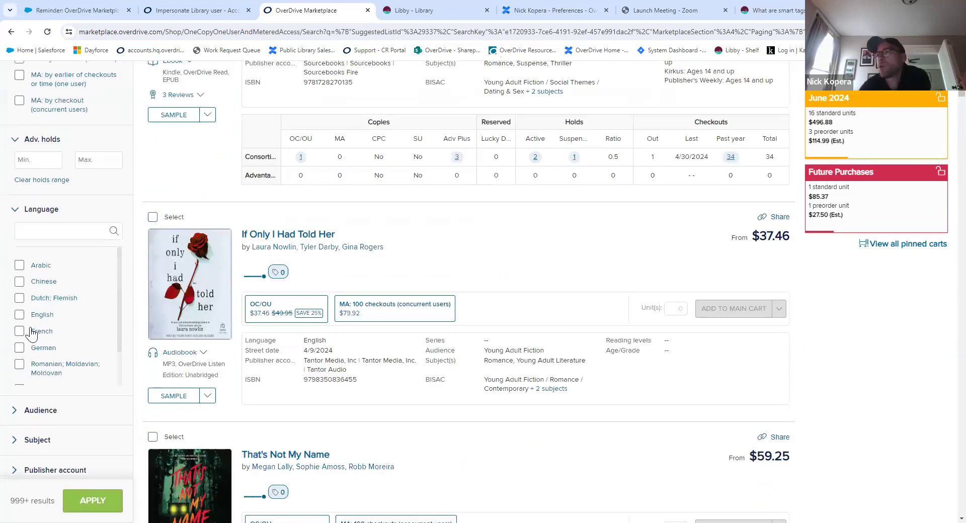
click(20, 315)
scroll(91, 308, down, 3)
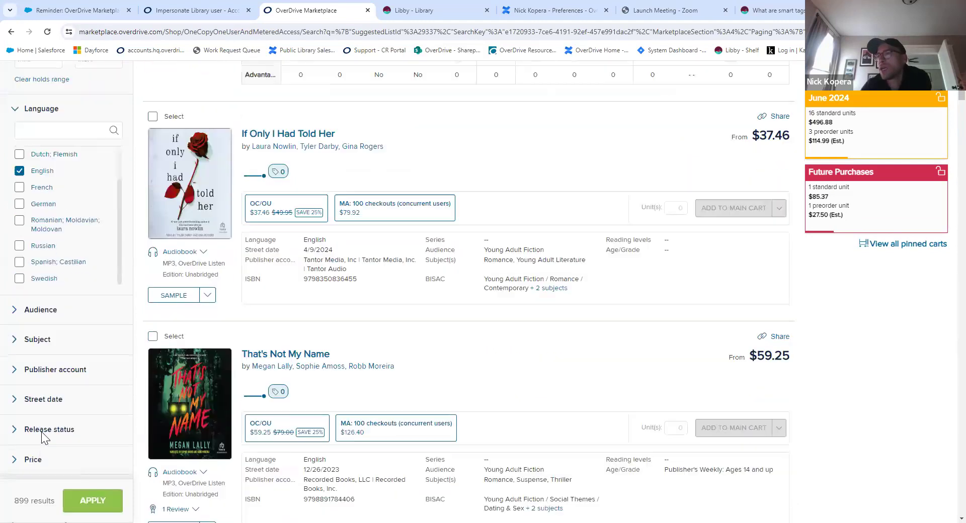
Add Romance as a subject filter for the Yay! for YA Sale: New Releases list and apply the selected filters.
scroll(41, 432, down, 2)
click(35, 239)
scroll(66, 307, down, 7)
scroll(64, 325, down, 4)
click(35, 355)
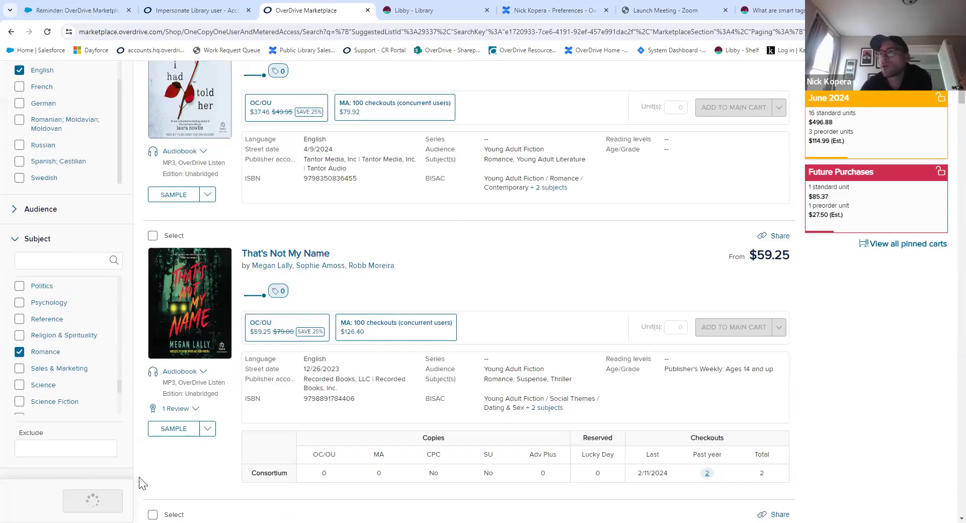
click(86, 500)
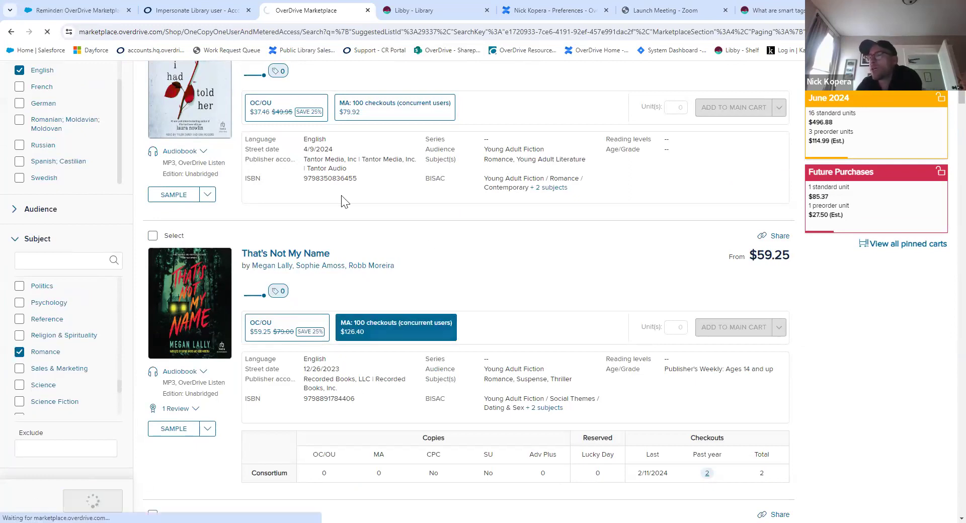
scroll(92, 358, up, 5)
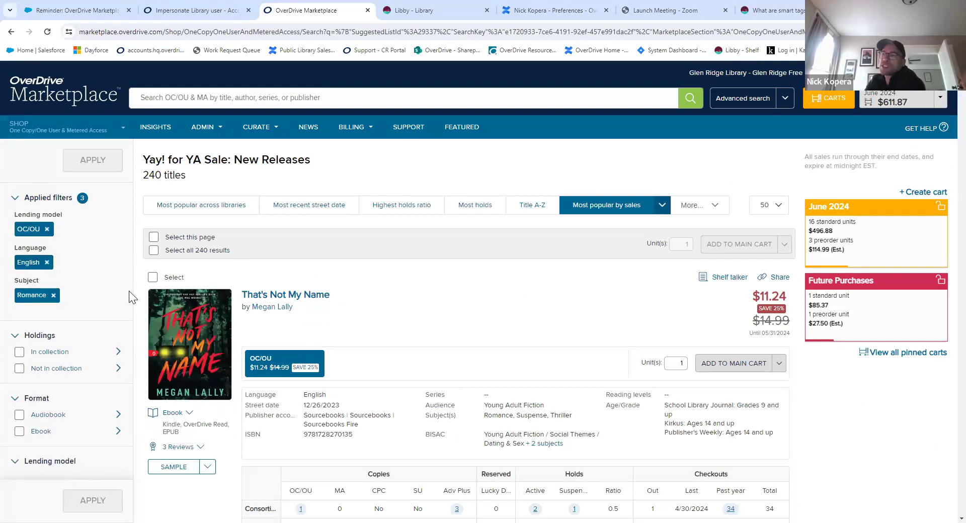
scroll(34, 200, down, 5)
scroll(71, 273, up, 5)
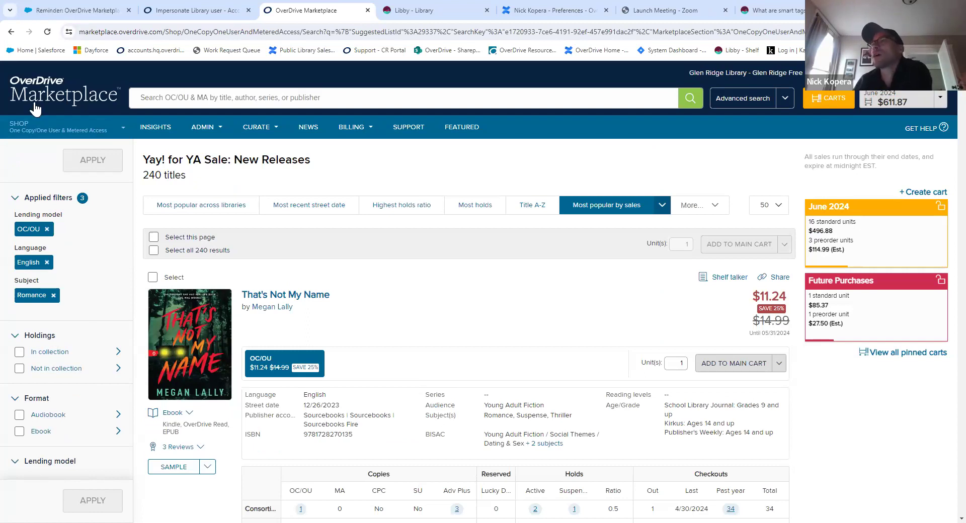
Return to the shop home page, expand all must-have lists, and browse the NYT Adult Bestsellers: May 12th list.
click(51, 98)
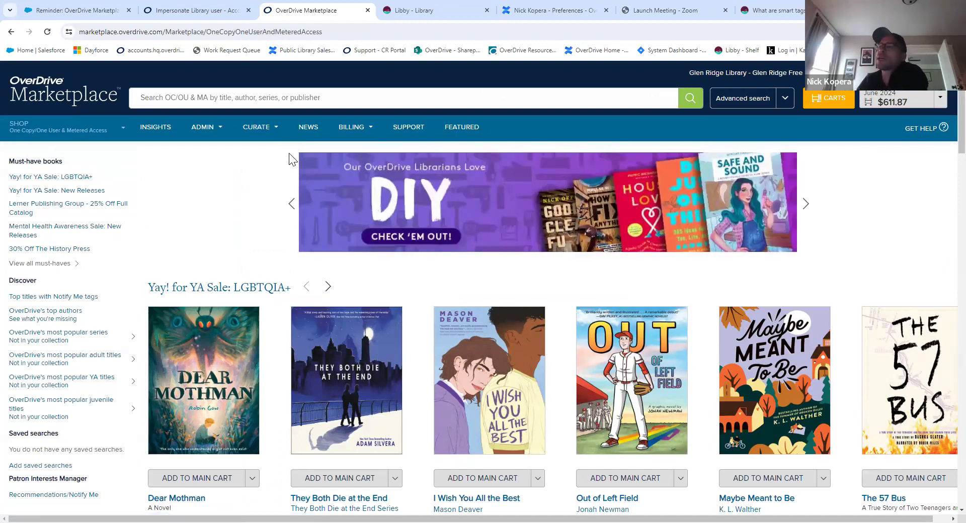
click(60, 264)
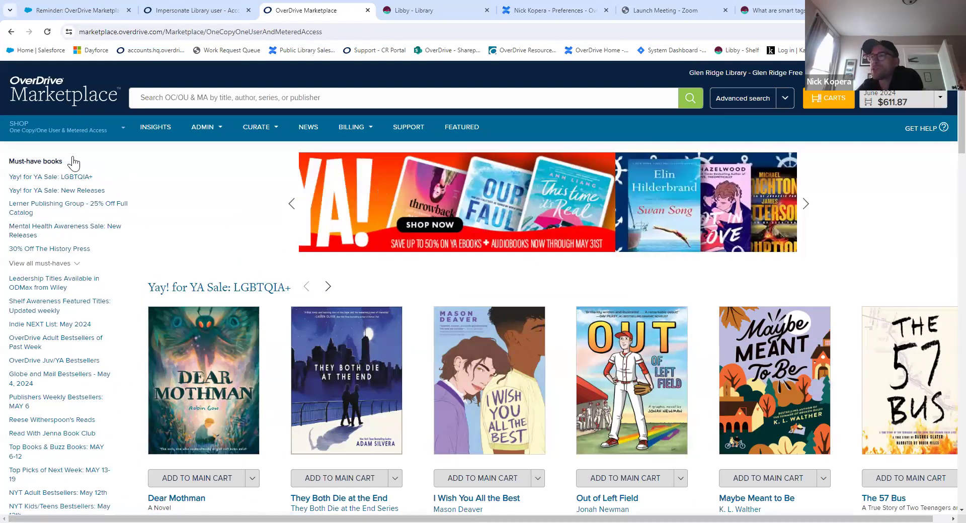
scroll(73, 180, down, 3)
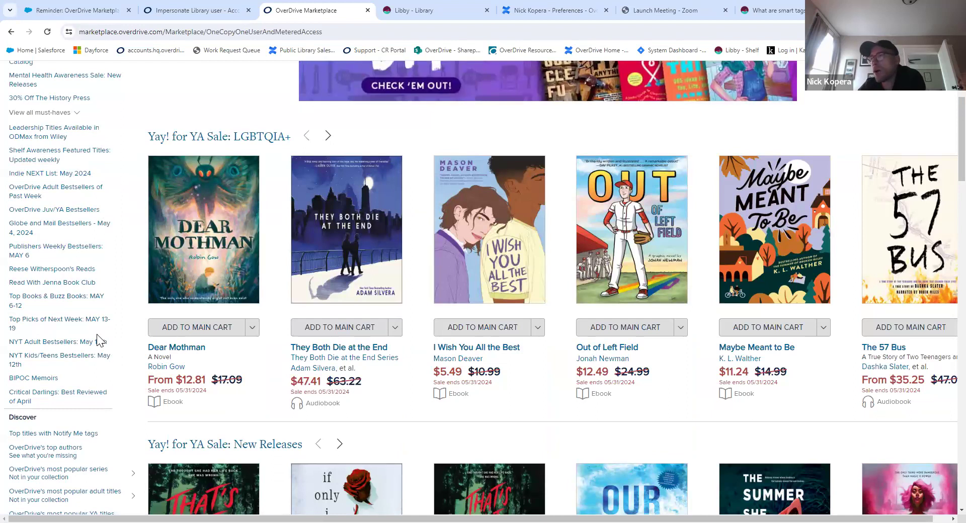
click(59, 342)
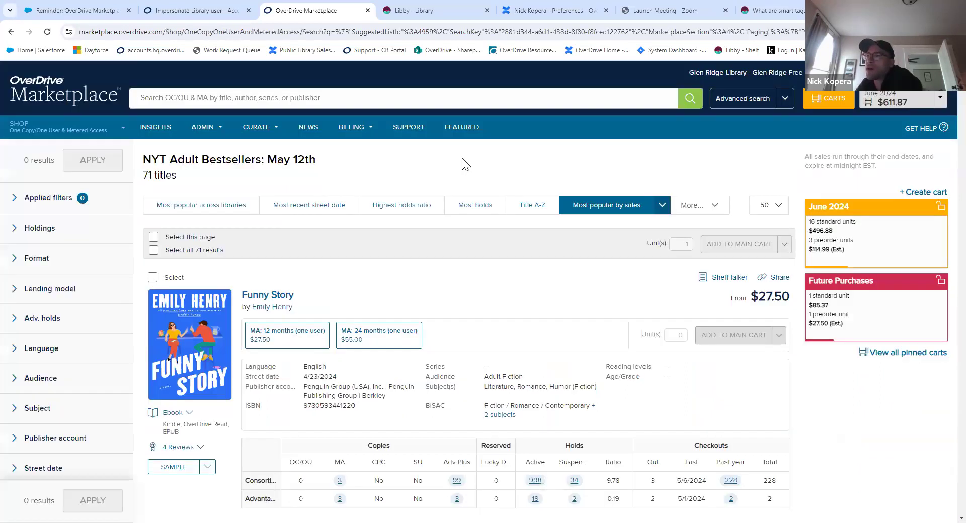
scroll(495, 170, down, 4)
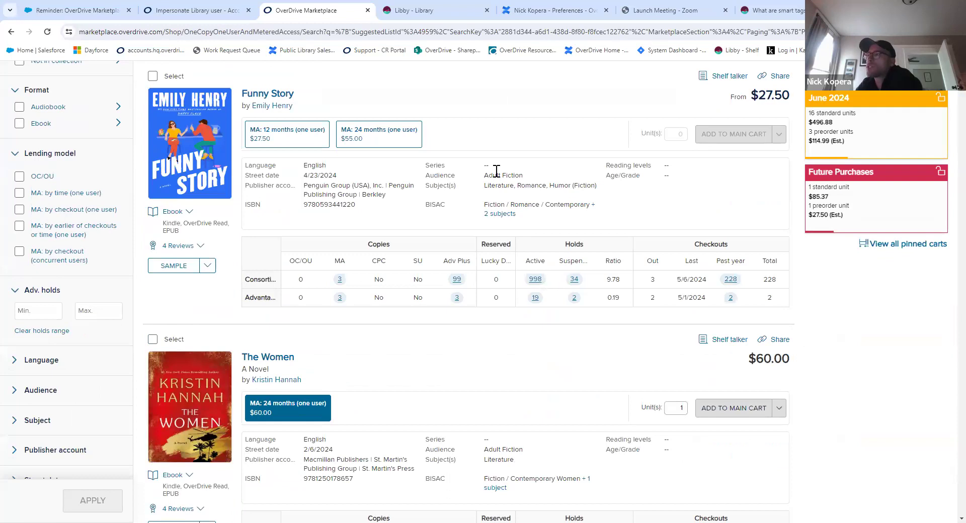
scroll(497, 171, down, 10)
scroll(497, 171, up, 15)
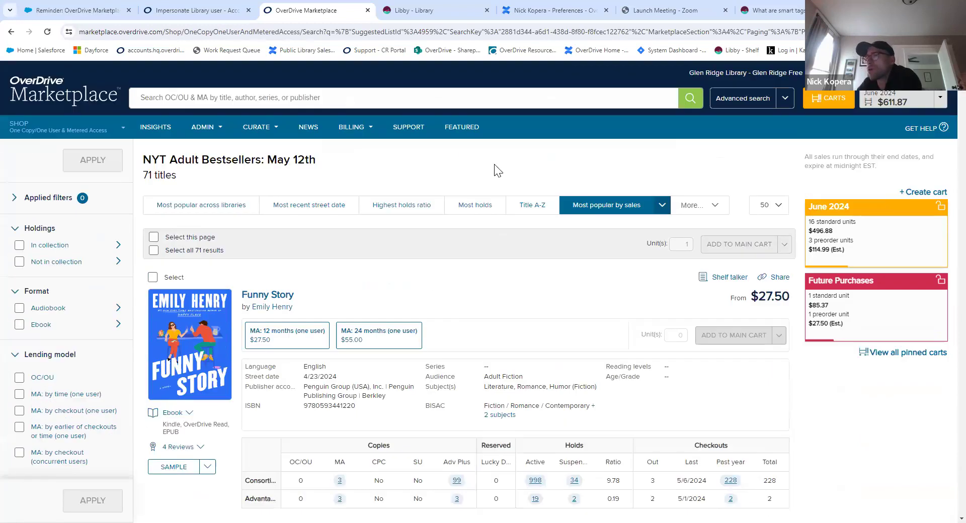
Go back to the shop home page and show the Discover lists under OverDrive's most popular adult titles.
click(51, 128)
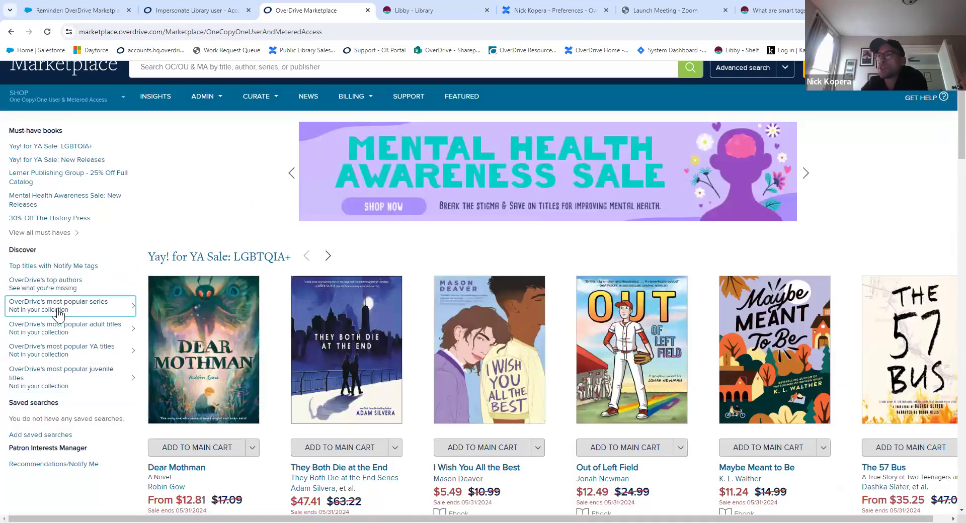
click(125, 326)
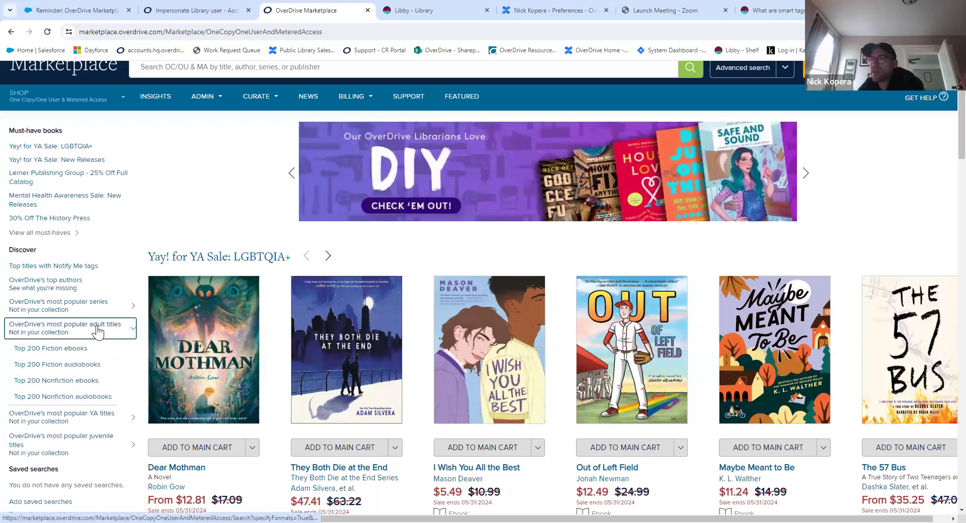
scroll(80, 317, down, 3)
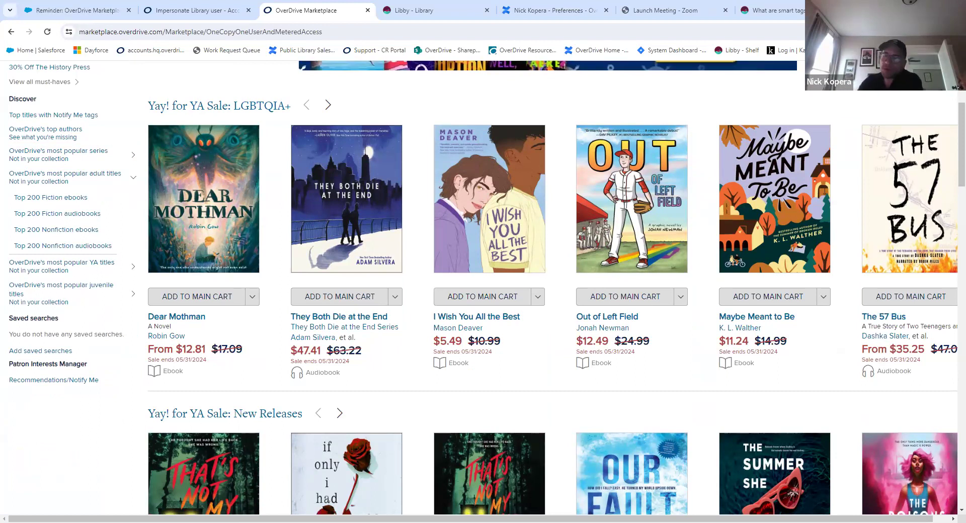
scroll(675, 144, up, 4)
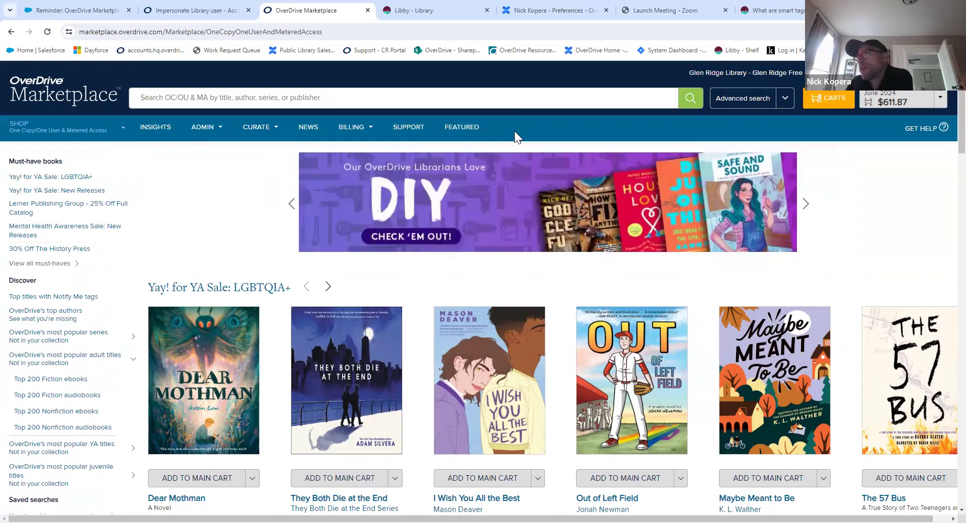
Open Insights and view the summary's period and format options, leaving them as they are.
click(160, 128)
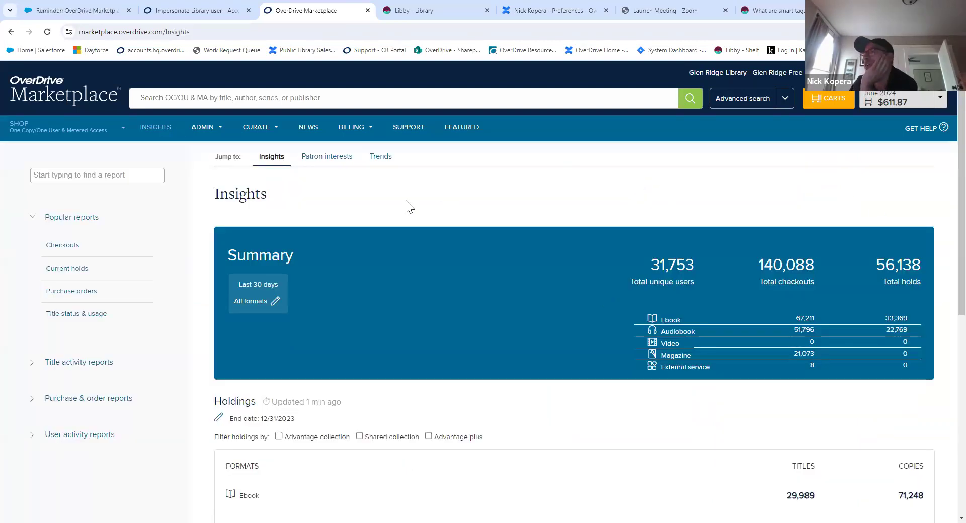
scroll(550, 201, down, 2)
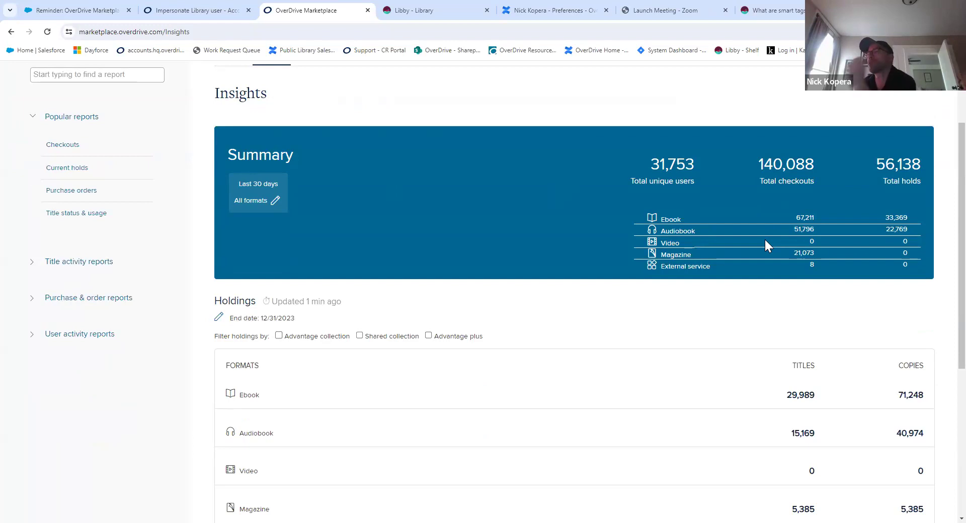
click(276, 200)
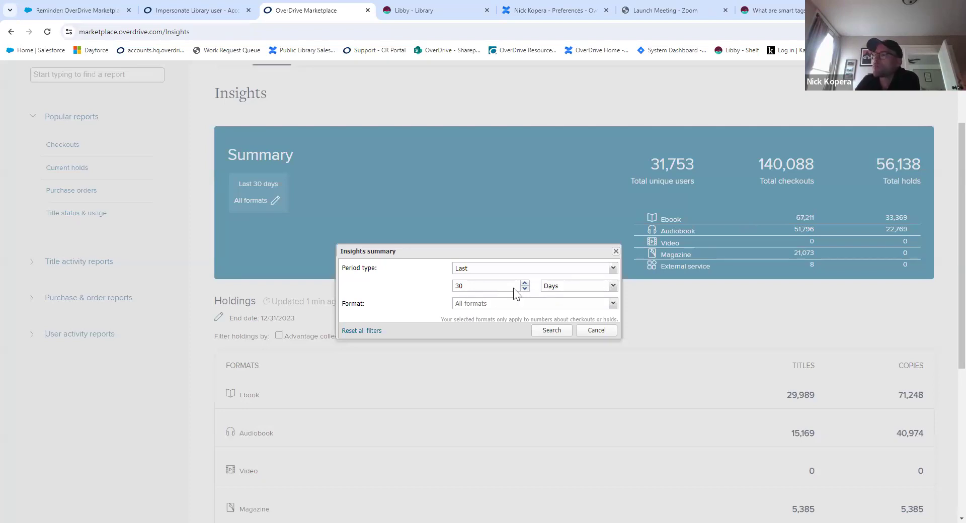
click(602, 334)
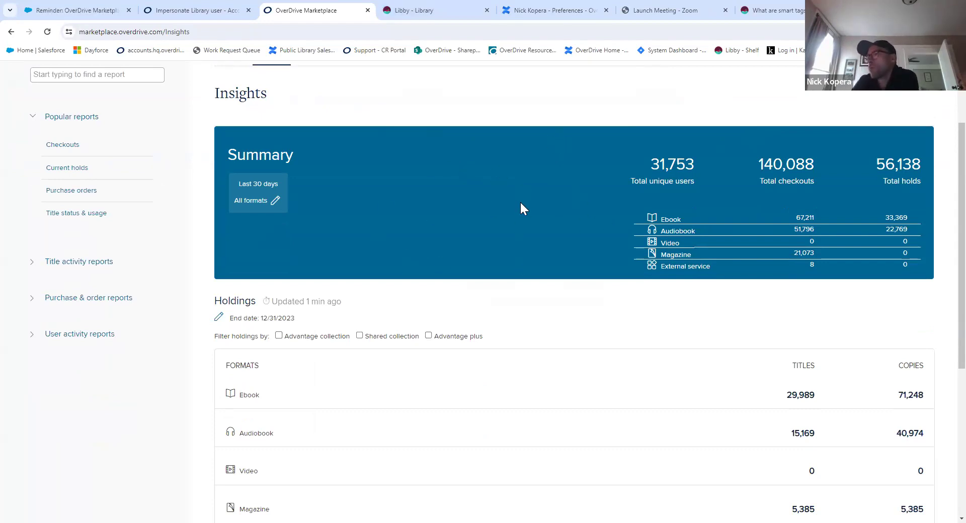
scroll(520, 201, up, 1)
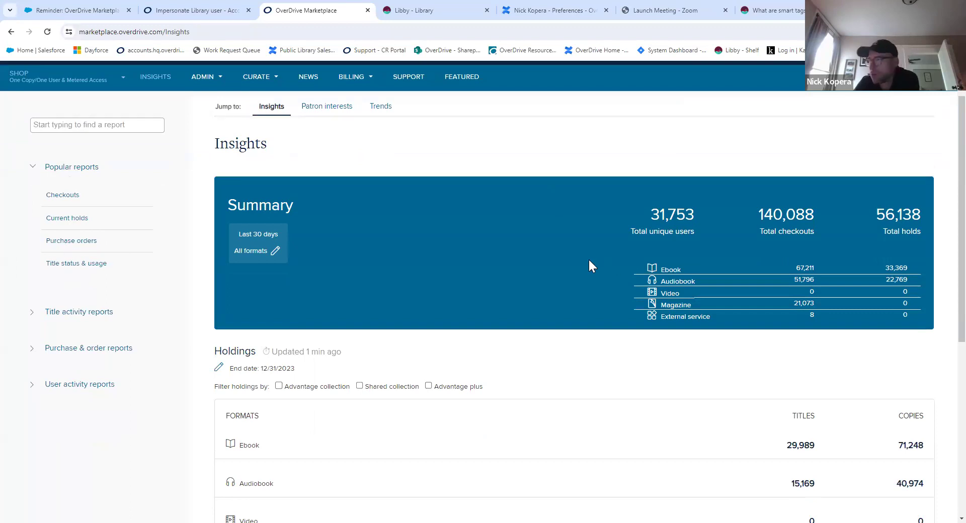
Filter the Insights holdings by Shared collection, switch the filter to Advantage collection only, and review the current activity.
scroll(588, 259, down, 4)
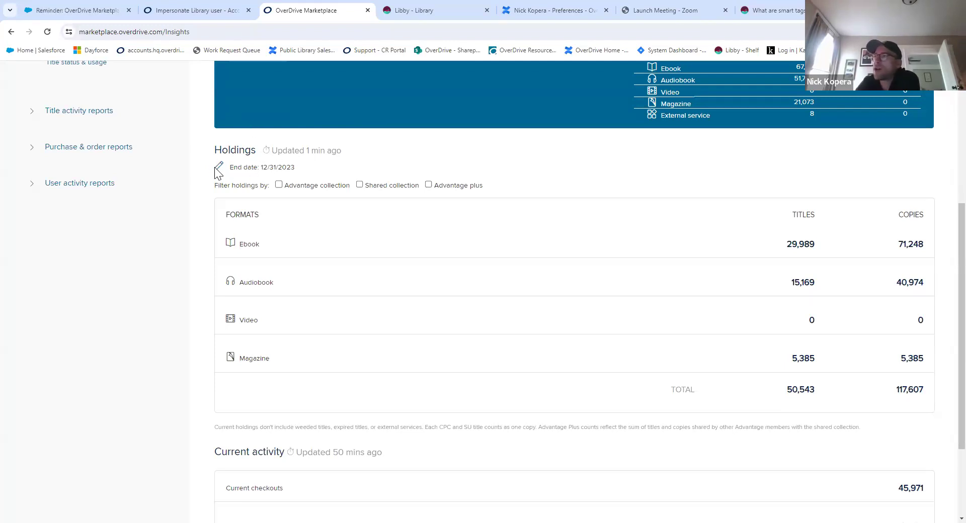
click(292, 166)
click(429, 308)
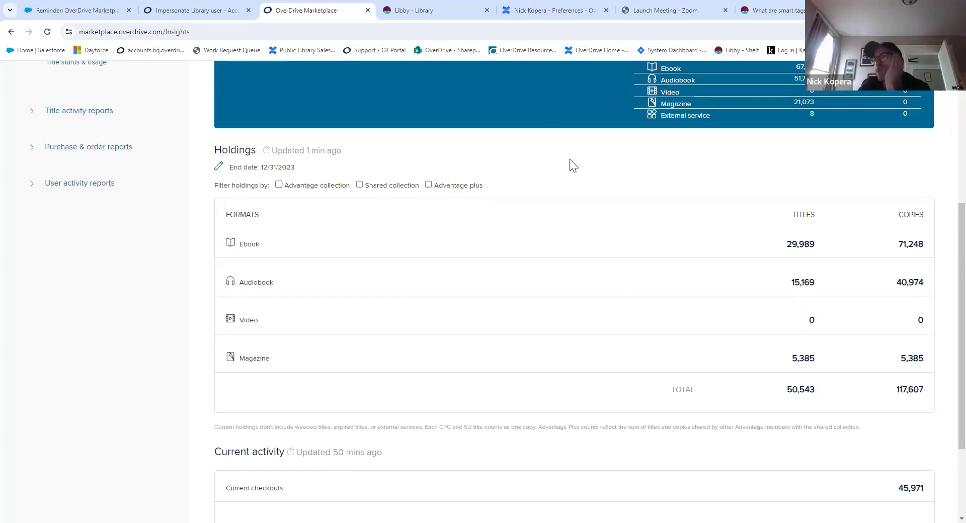
click(360, 185)
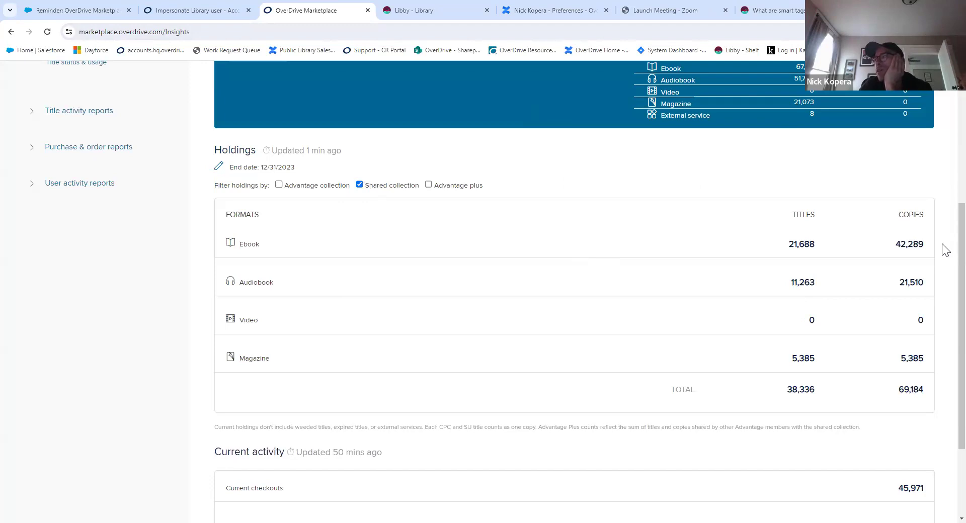
click(280, 186)
click(359, 184)
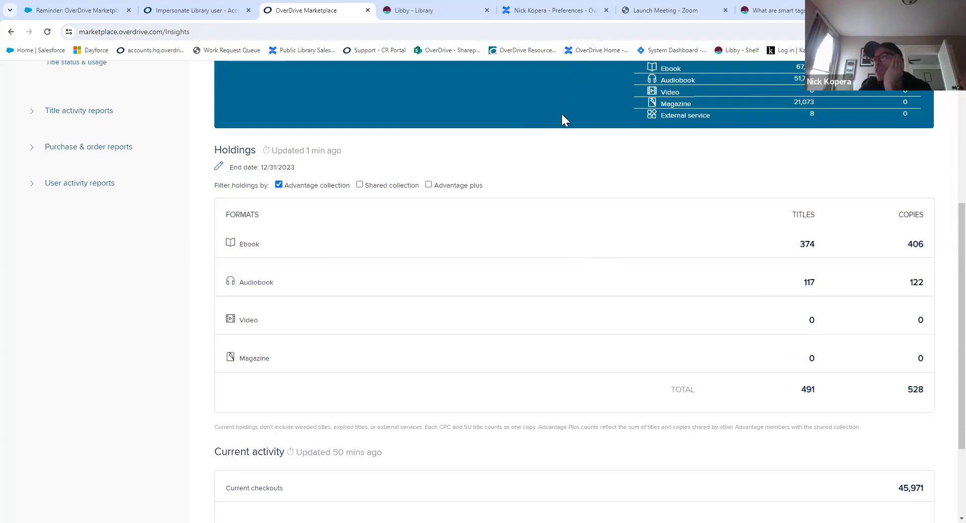
scroll(561, 119, down, 1)
scroll(554, 121, up, 1)
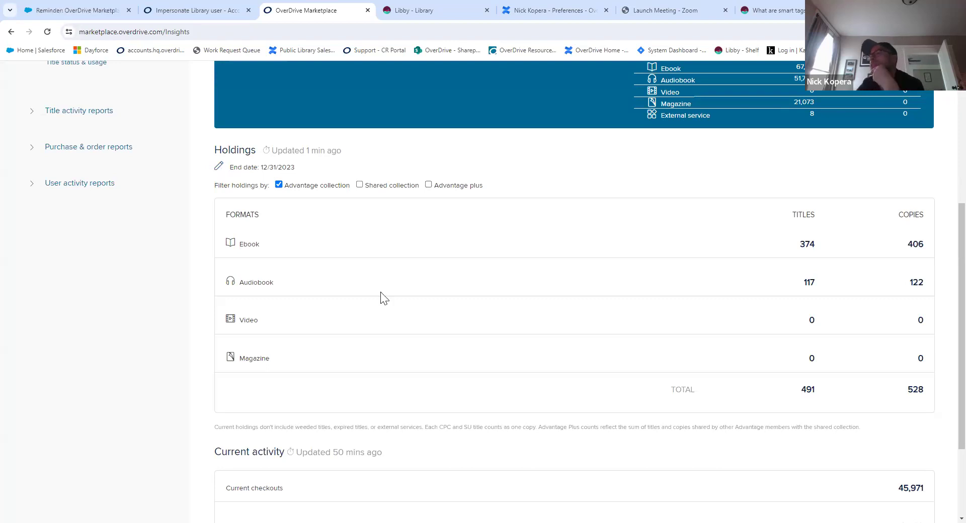
scroll(611, 370, down, 3)
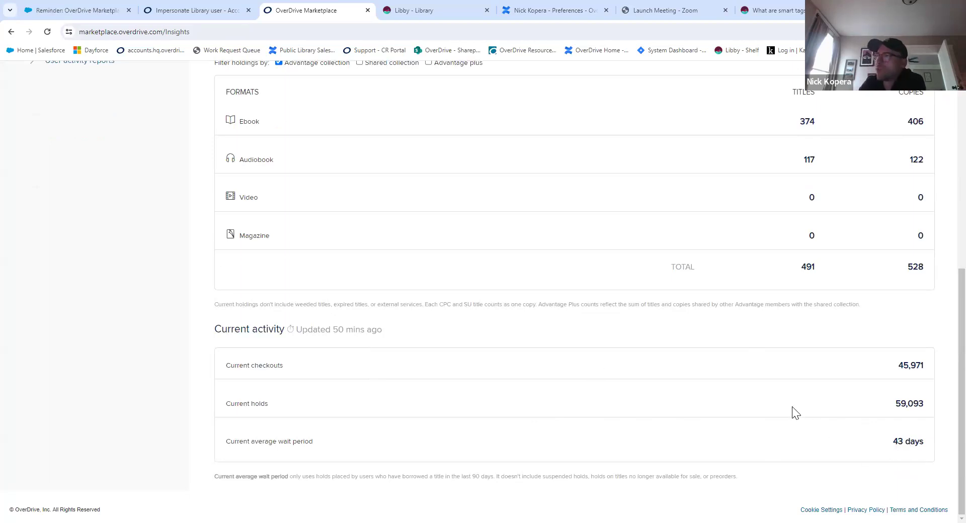
Open the Checkouts report without running it and check which other reports can be reached from it.
scroll(793, 408, up, 7)
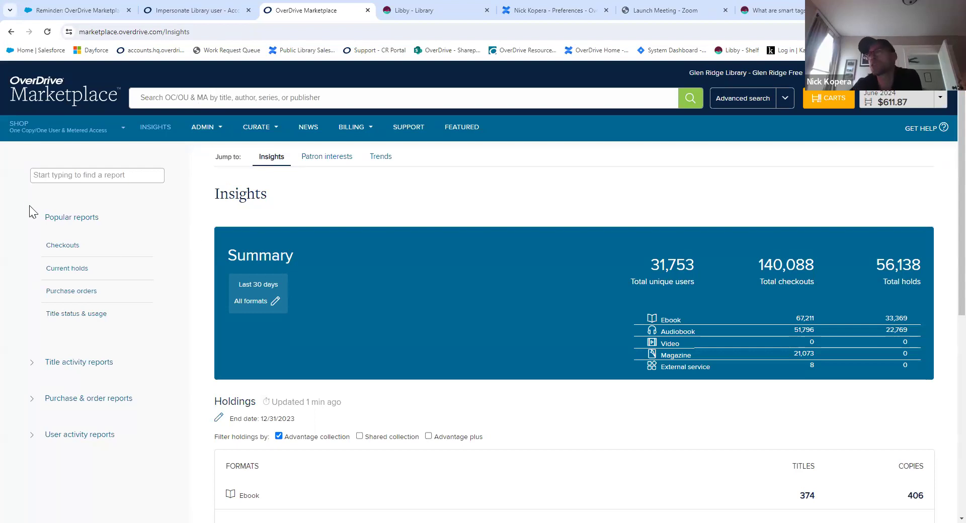
click(67, 247)
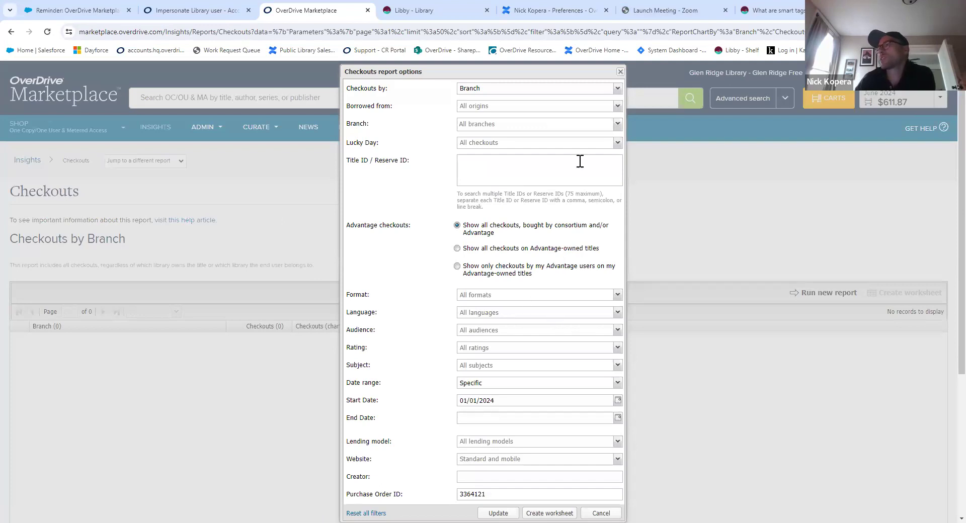
click(620, 73)
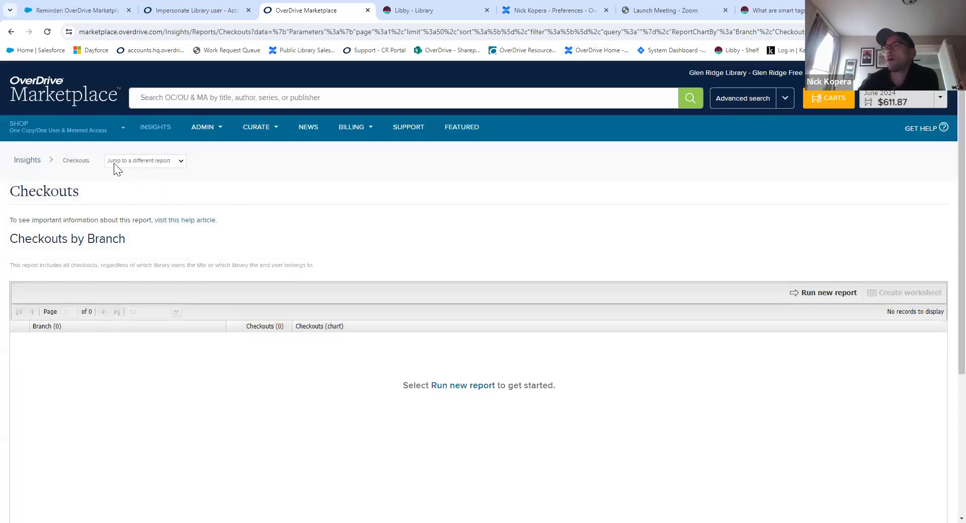
click(179, 161)
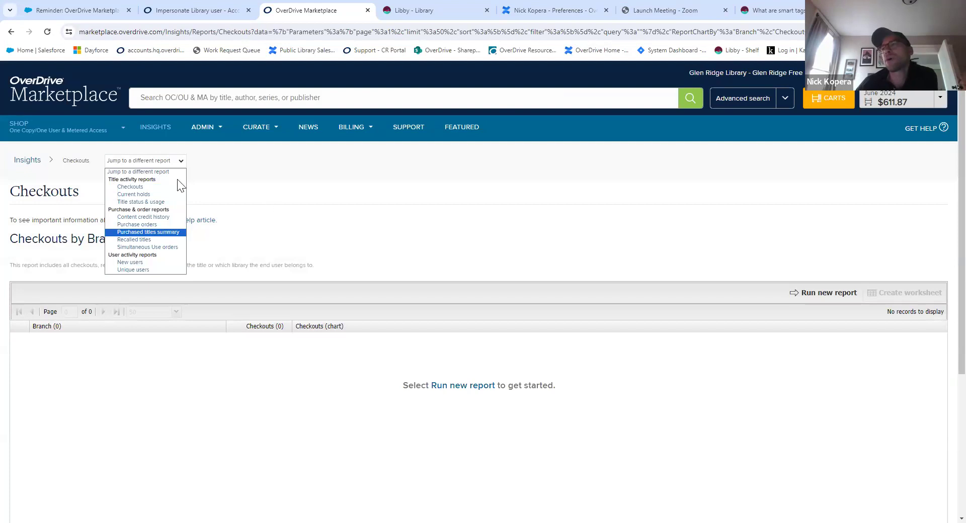
click(358, 191)
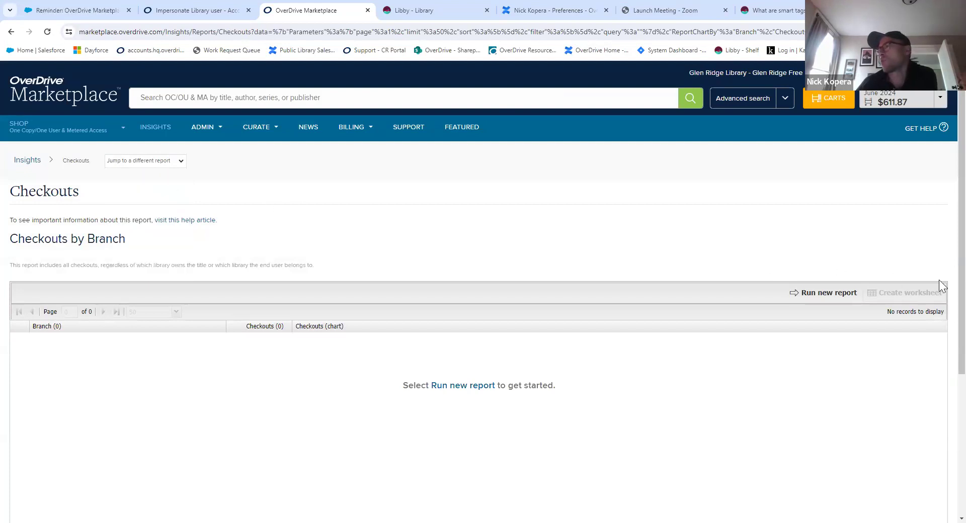
Open the options for a new Checkouts report and check the available groupings, keeping Branch.
click(828, 297)
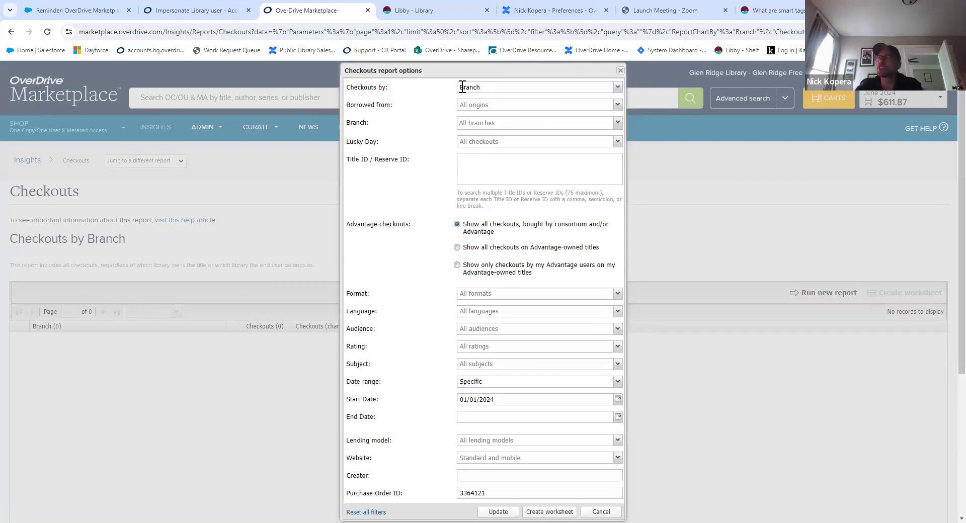
click(512, 86)
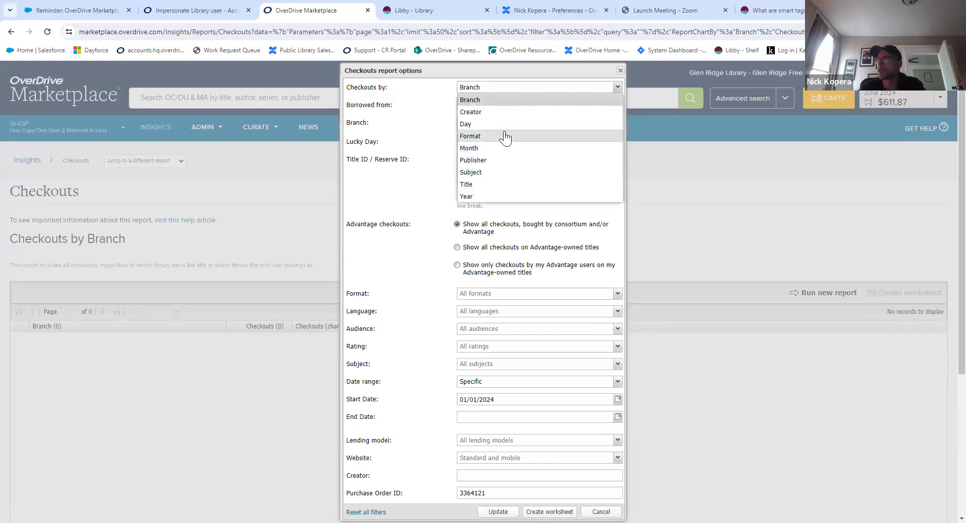
click(429, 131)
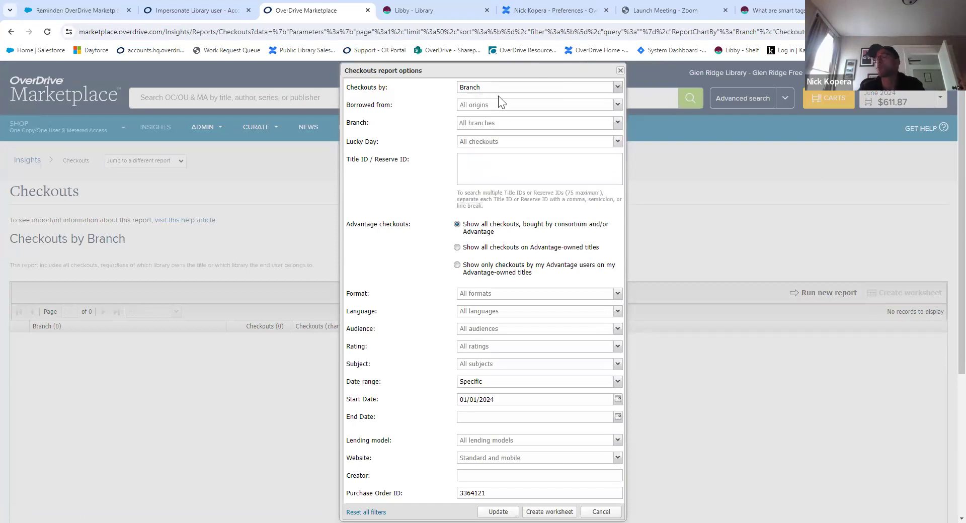
Set the report's start date to 04/01/2024 and its end date to 04/30/2024.
scroll(680, 206, down, 2)
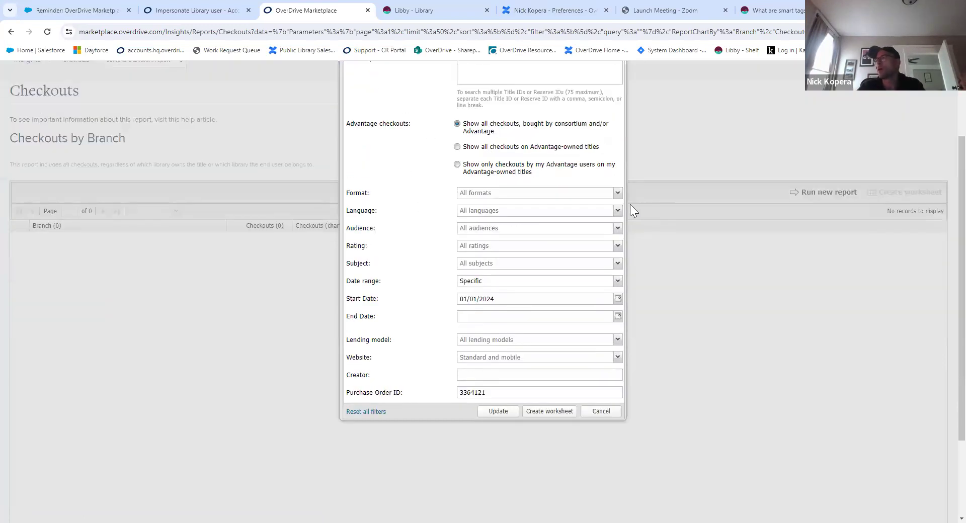
click(618, 299)
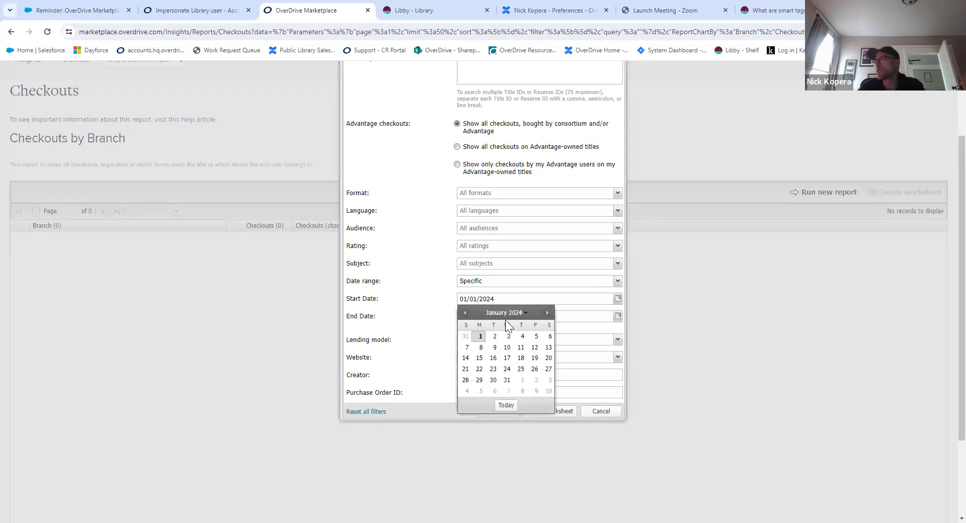
click(546, 313)
click(547, 313)
click(546, 313)
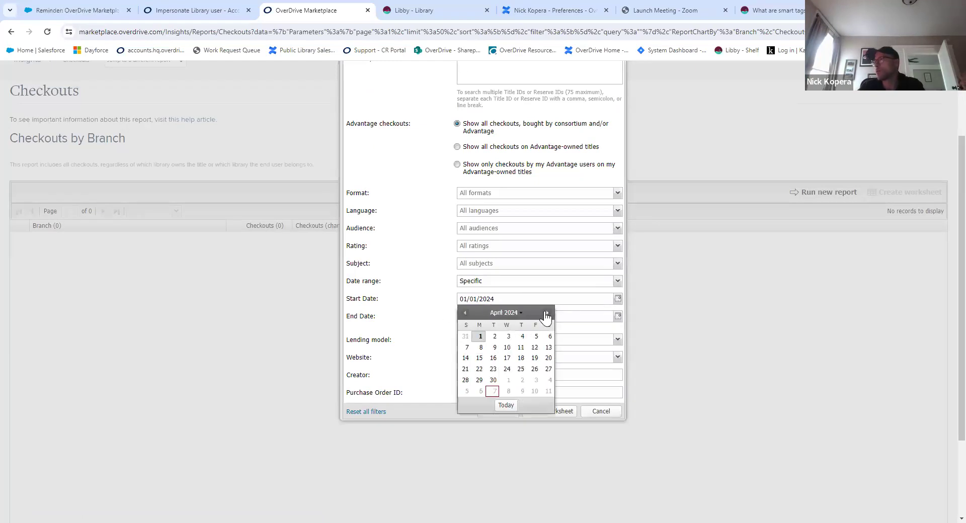
click(481, 337)
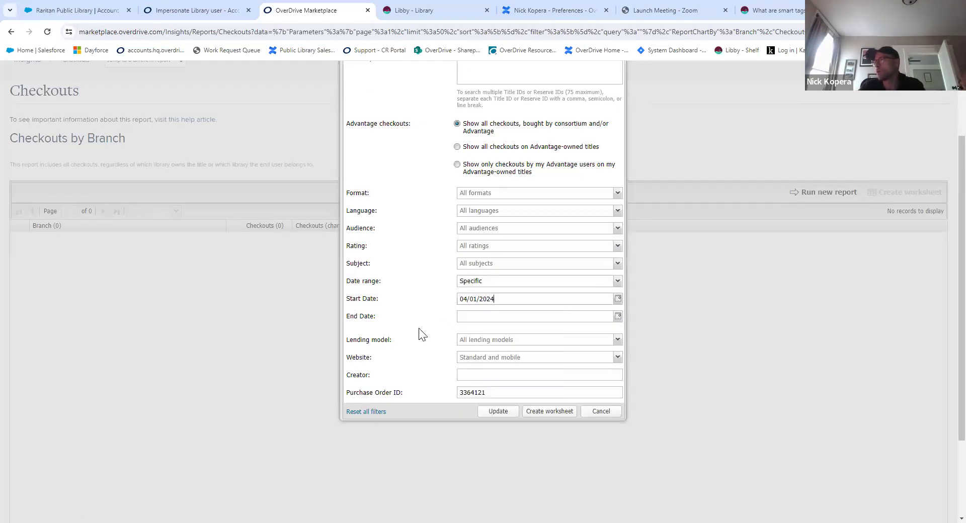
click(618, 316)
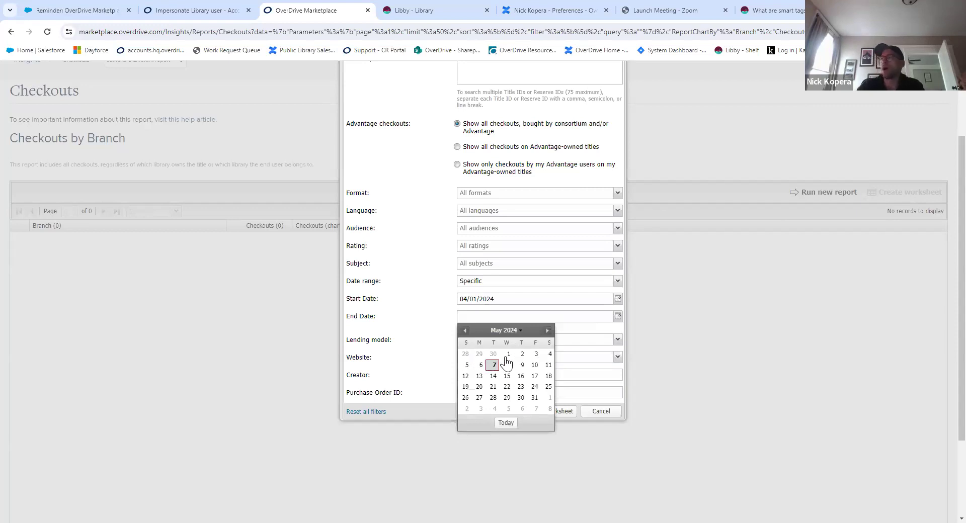
click(493, 354)
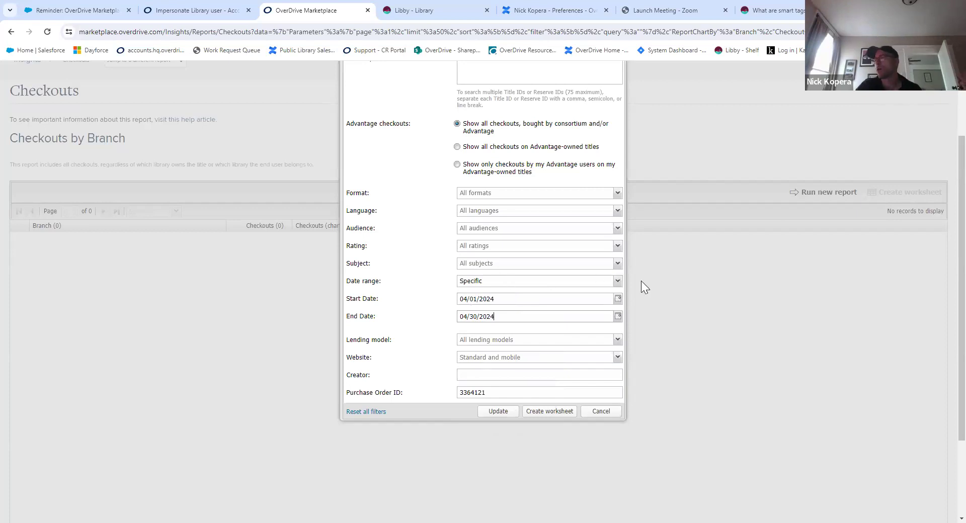
Check the date range choices, keeping Specific, and clear the Purchase Order ID filter.
click(536, 282)
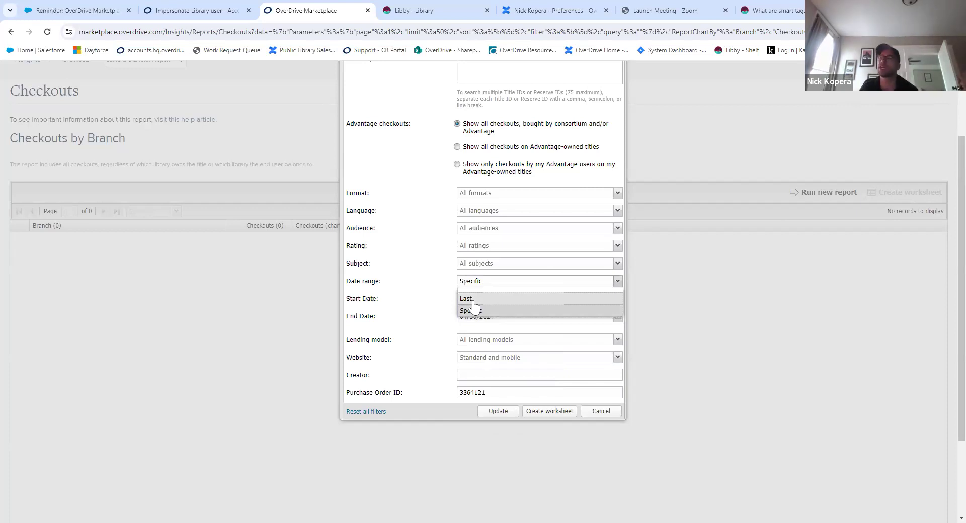
click(430, 261)
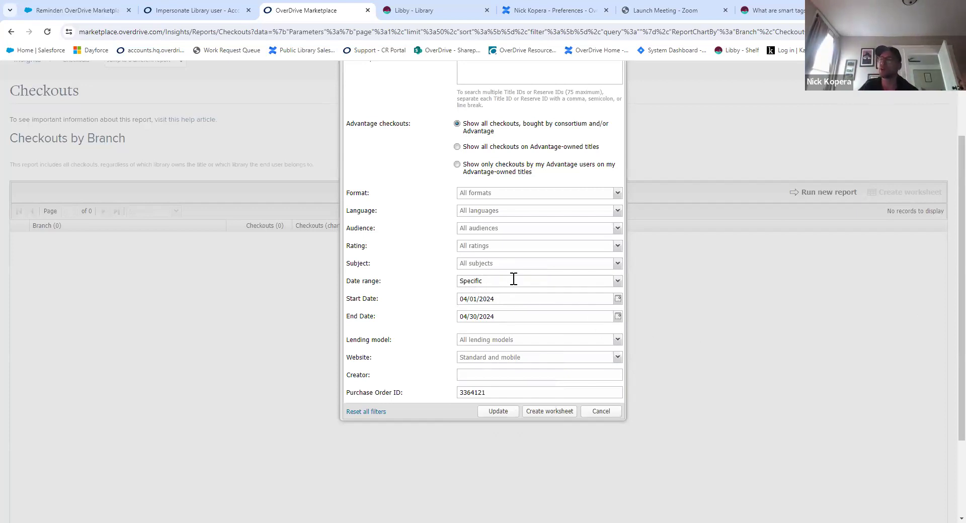
drag(504, 394, 189, 397)
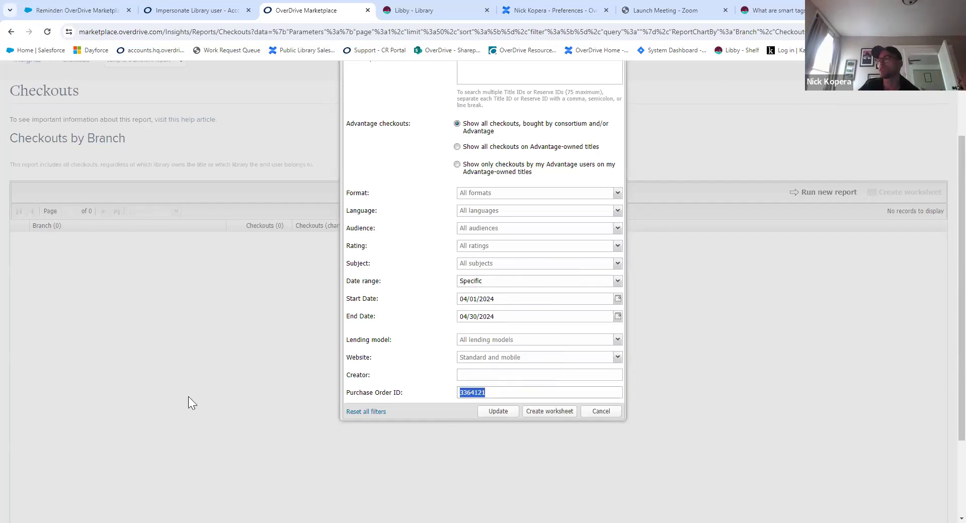
key(BackSpace)
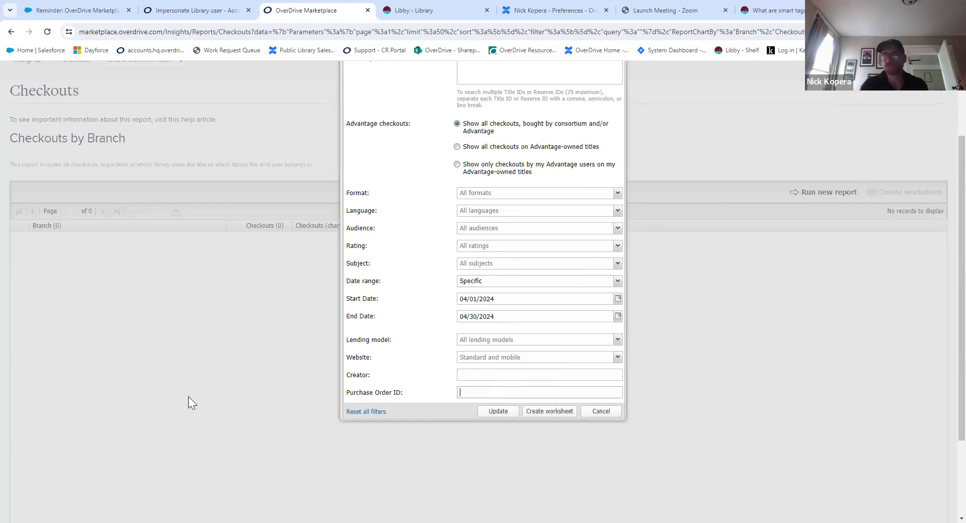
Show all checkouts bought by consortium and/or Advantage, run the report by branch, and look over the branch results.
scroll(483, 241, up, 2)
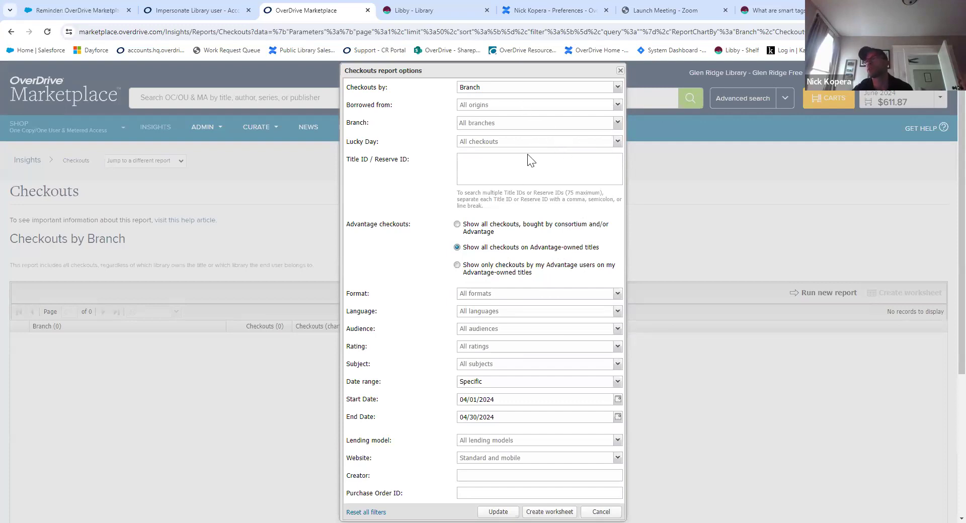
click(457, 225)
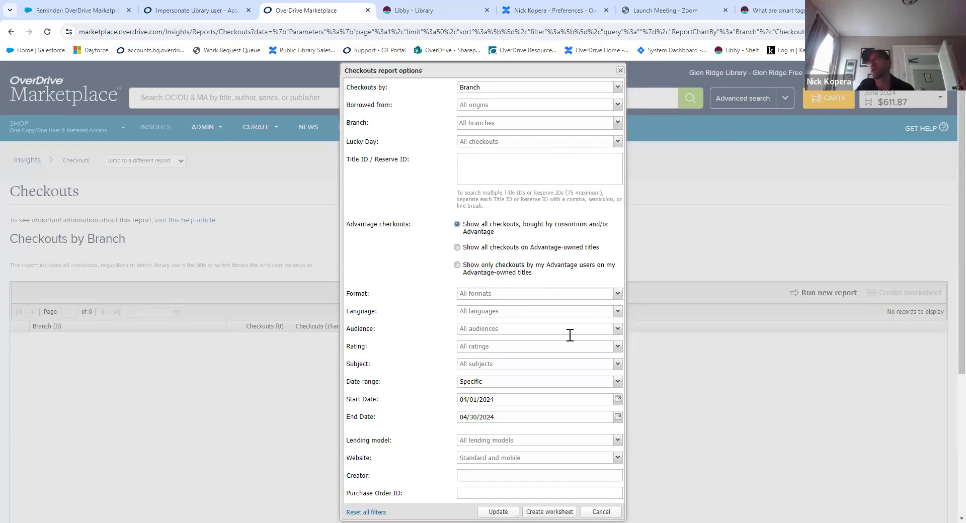
scroll(570, 335, down, 1)
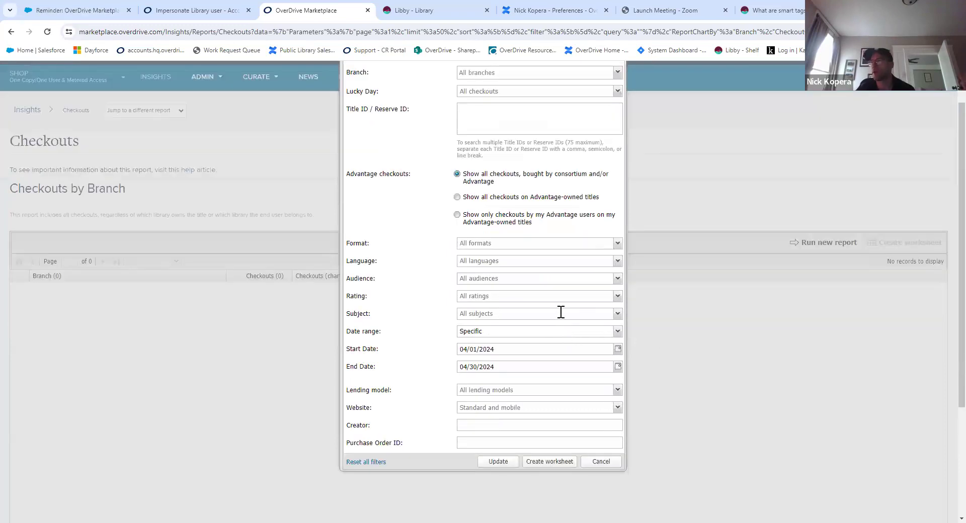
scroll(562, 312, up, 1)
scroll(563, 313, down, 2)
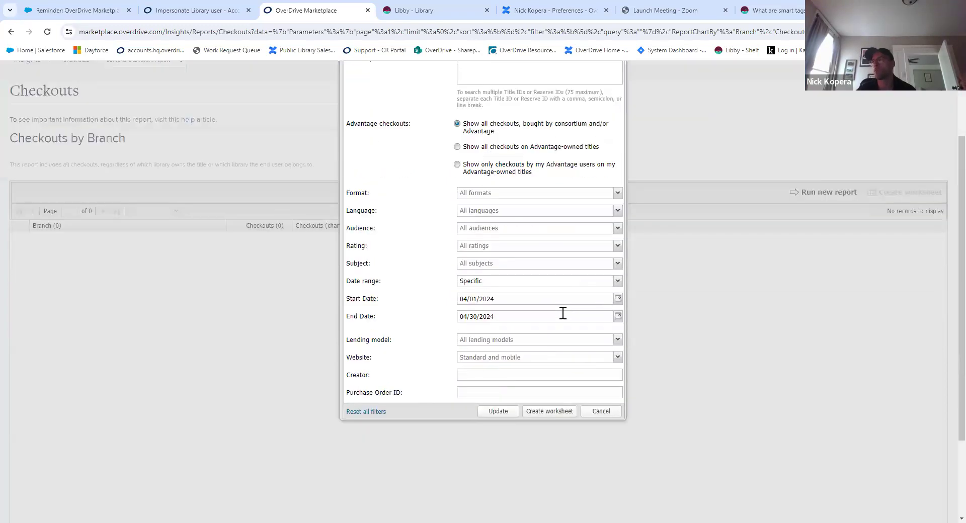
scroll(565, 303, up, 1)
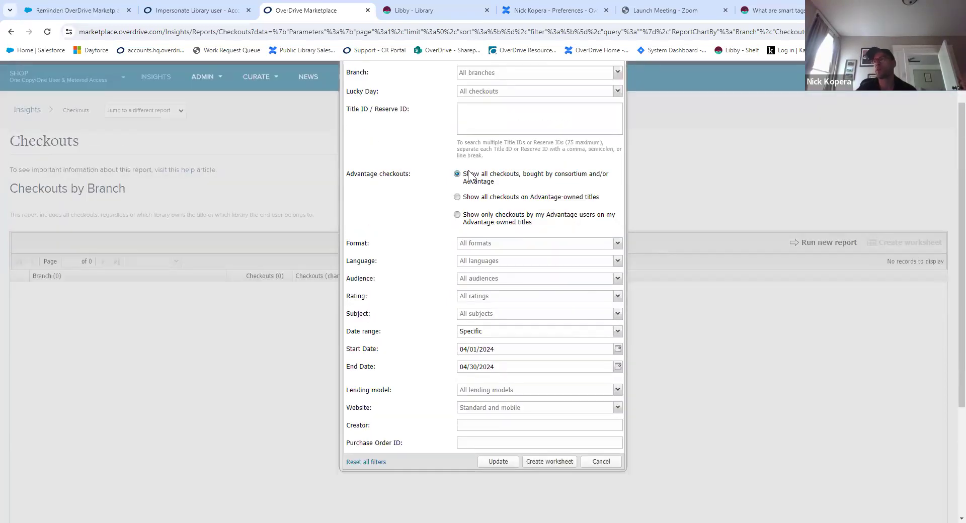
click(496, 457)
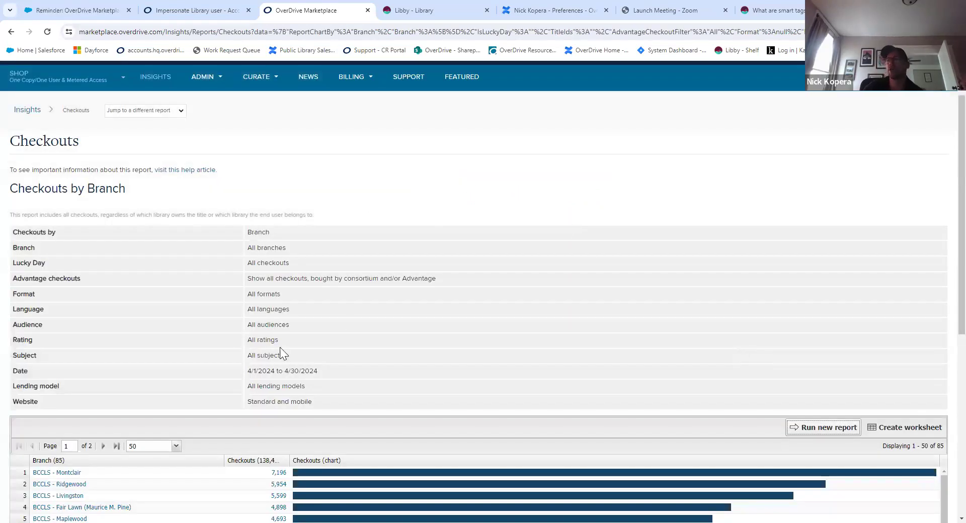
scroll(280, 354, down, 6)
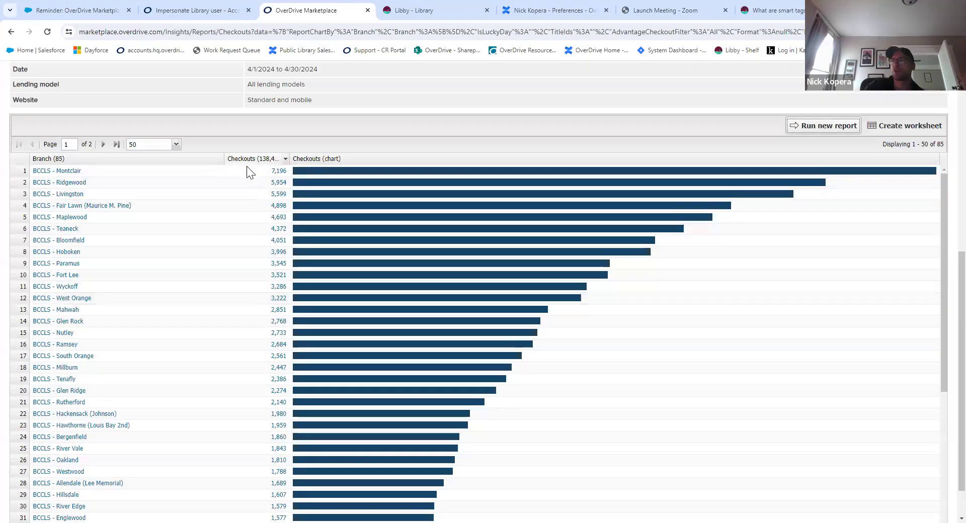
scroll(247, 174, down, 5)
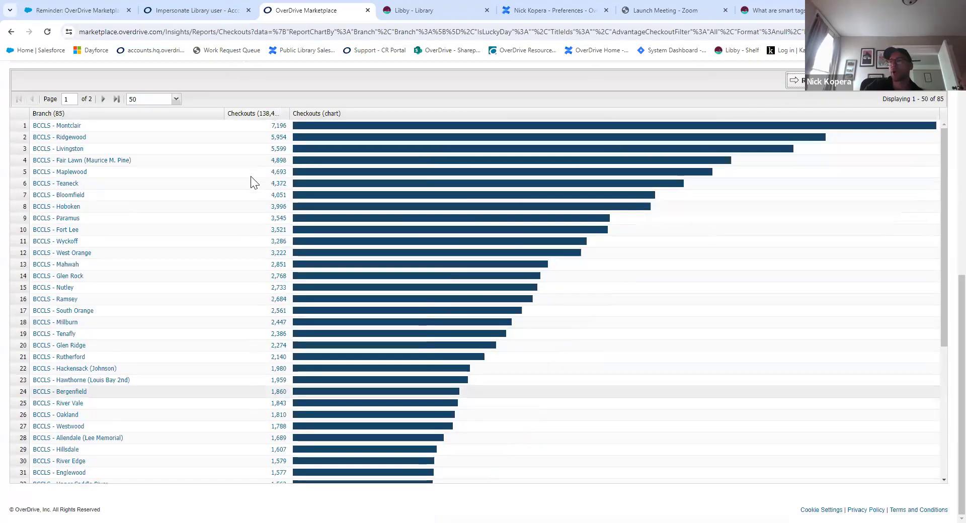
Rerun the Checkouts report grouped by Month with the same date range.
scroll(252, 176, up, 5)
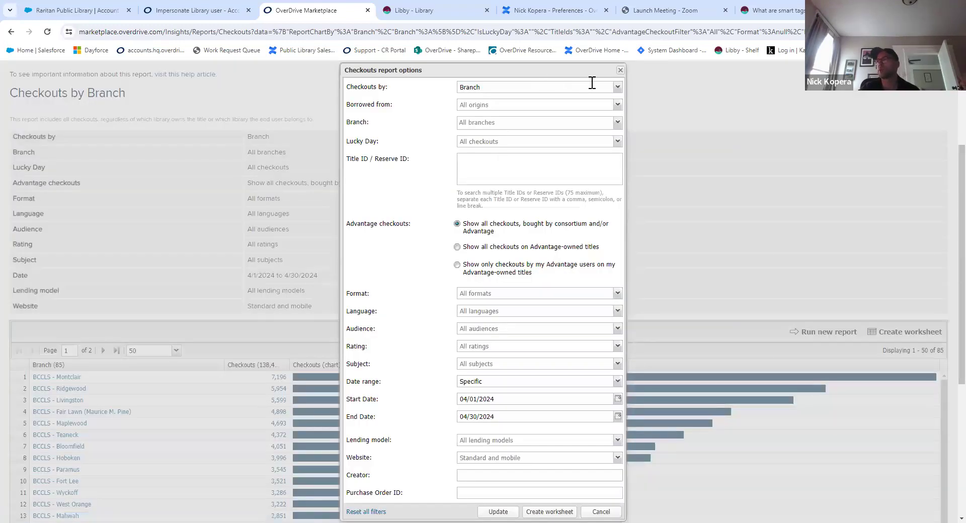
click(617, 88)
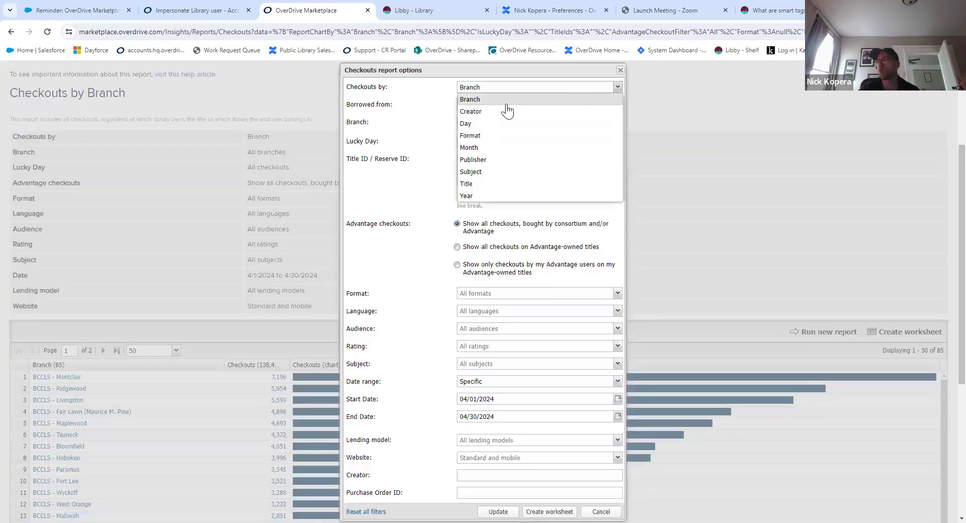
click(490, 147)
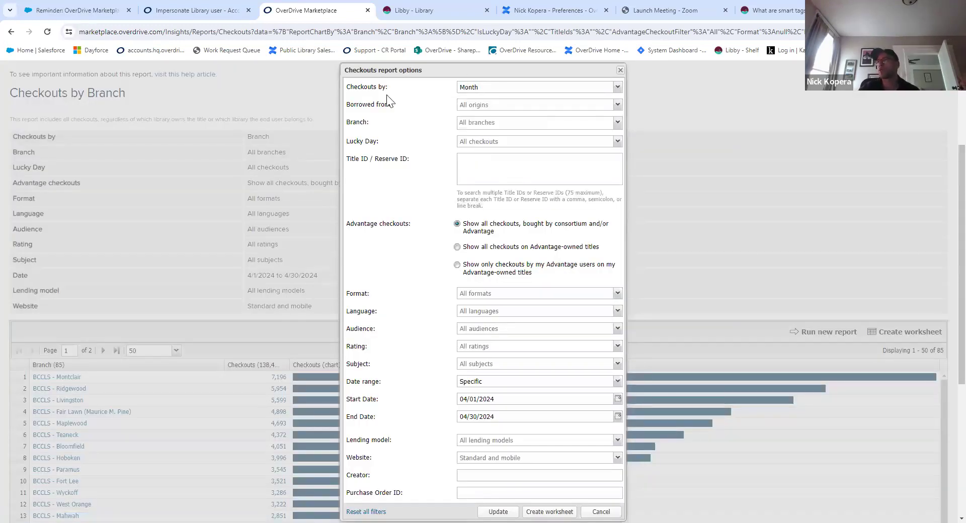
scroll(457, 251, down, 5)
click(498, 257)
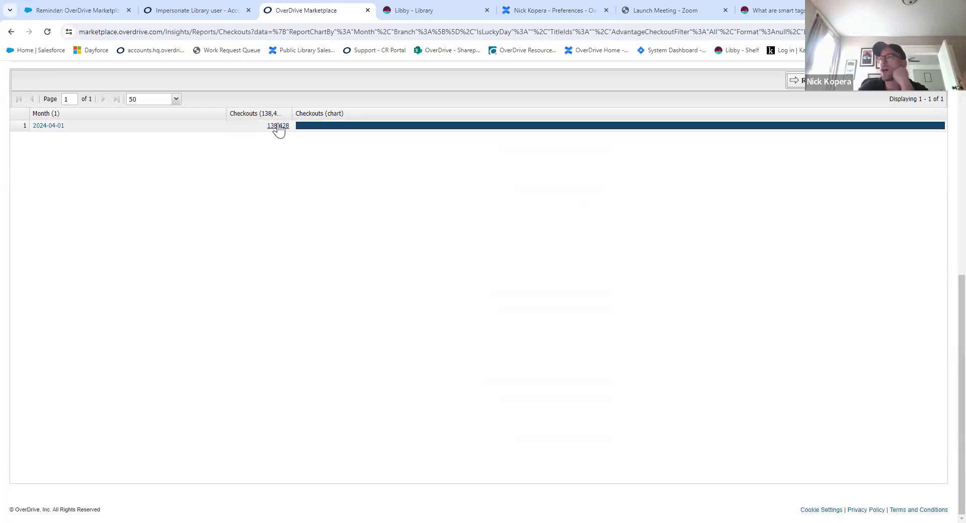
Open the title-level details behind the 2024-04-01 checkout total and look through the listed titles.
click(279, 127)
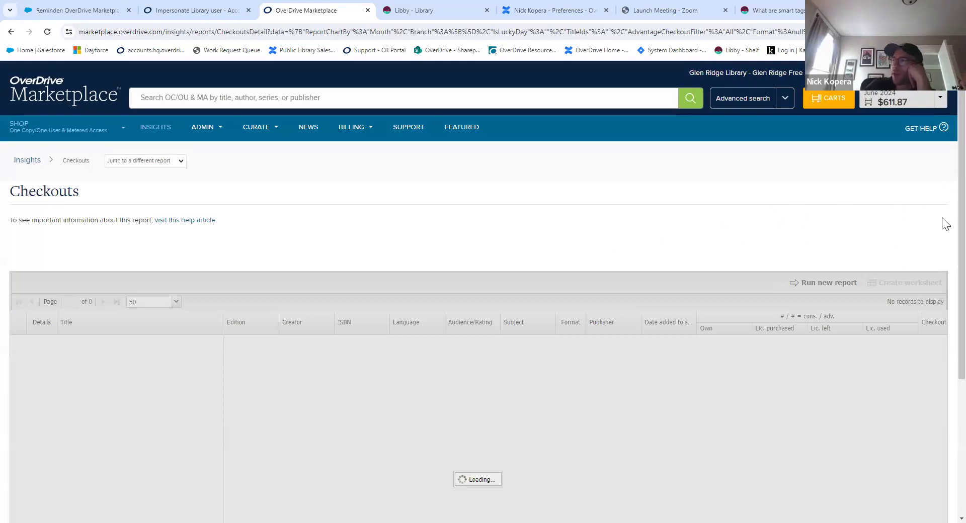
scroll(851, 237, down, 4)
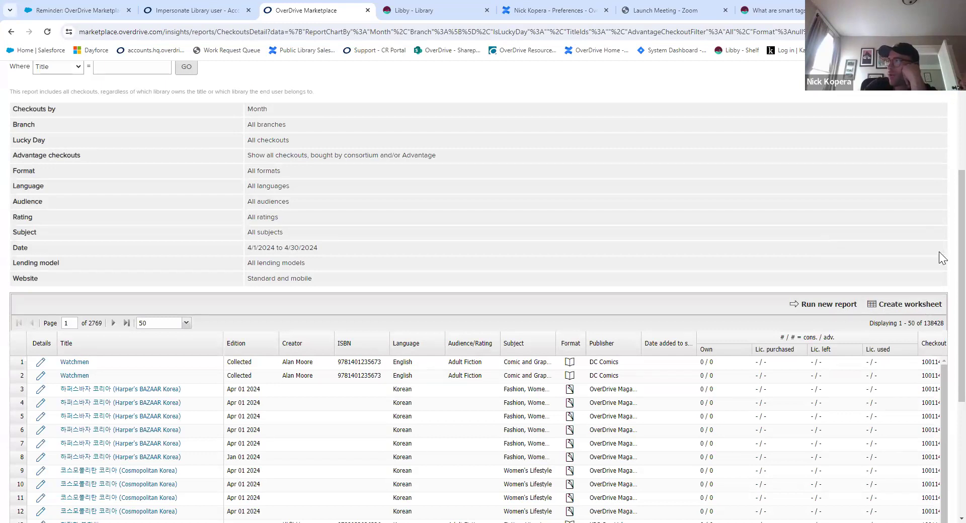
scroll(942, 224, down, 4)
drag(658, 482, 318, 424)
Reopen the report options and limit the Checkouts report to the BCCLS - Glen Ridge branch.
scroll(426, 305, up, 5)
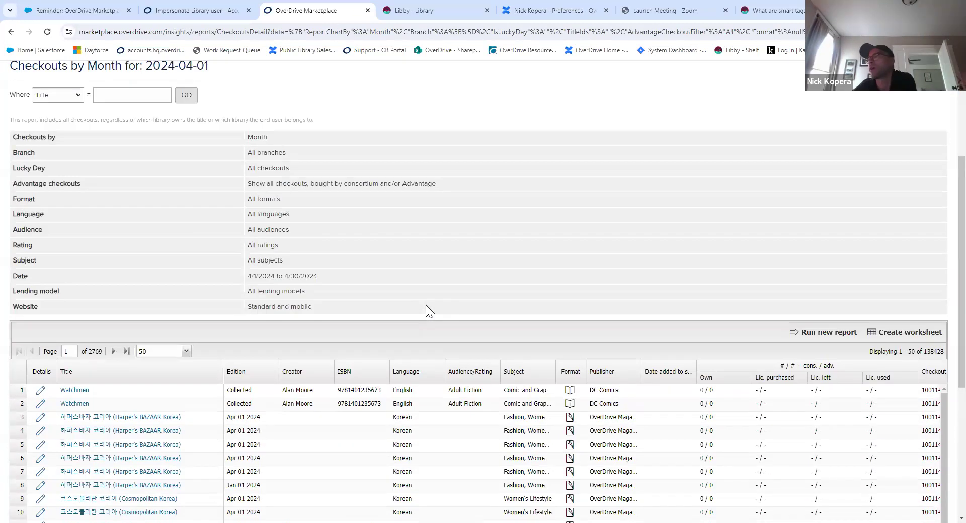
scroll(428, 304, up, 1)
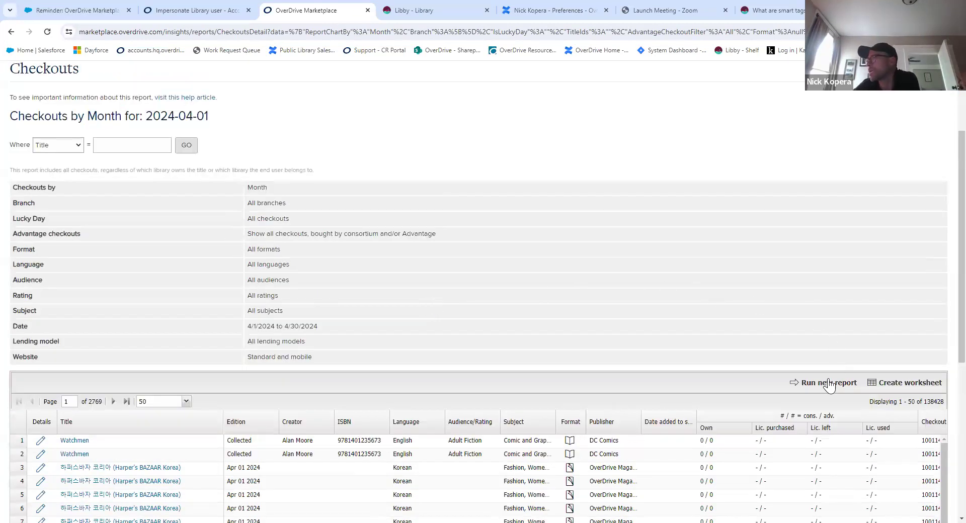
click(829, 384)
scroll(556, 162, down, 2)
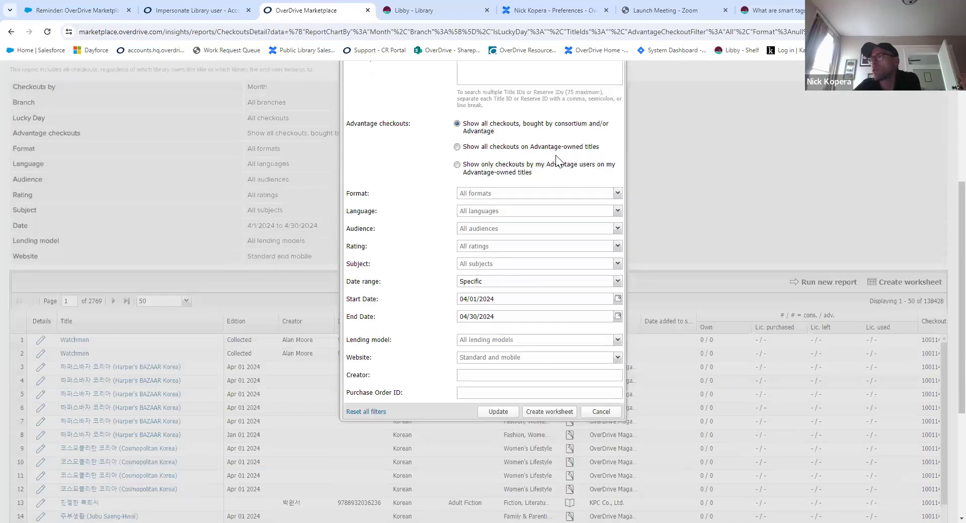
scroll(556, 160, up, 2)
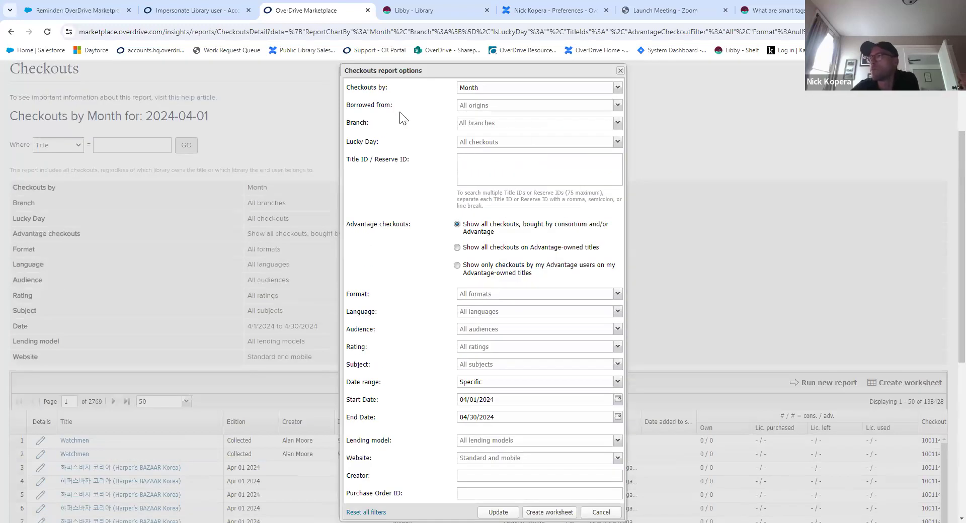
click(616, 123)
scroll(499, 169, down, 3)
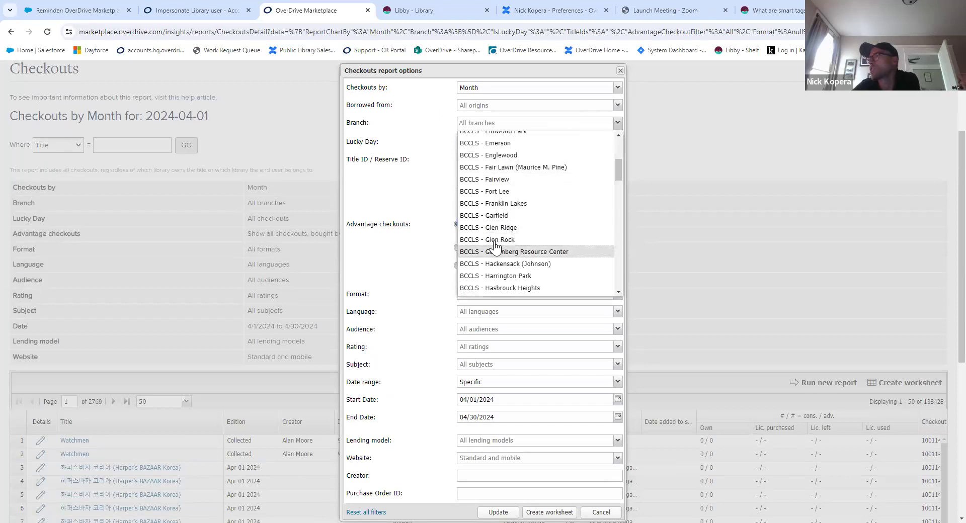
click(486, 227)
click(405, 227)
Limit the branch's report to one format and run the updated Checkouts report.
scroll(488, 309, down, 2)
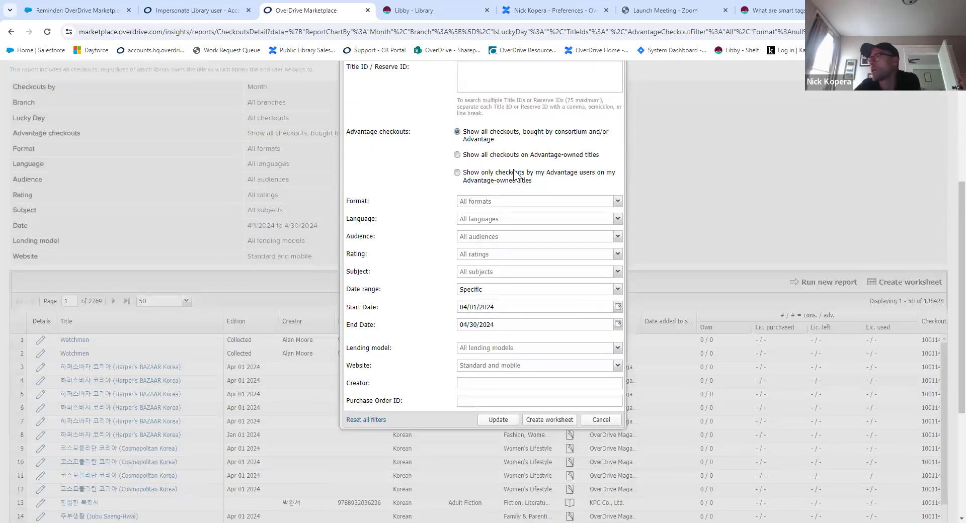
click(618, 201)
click(482, 250)
click(498, 421)
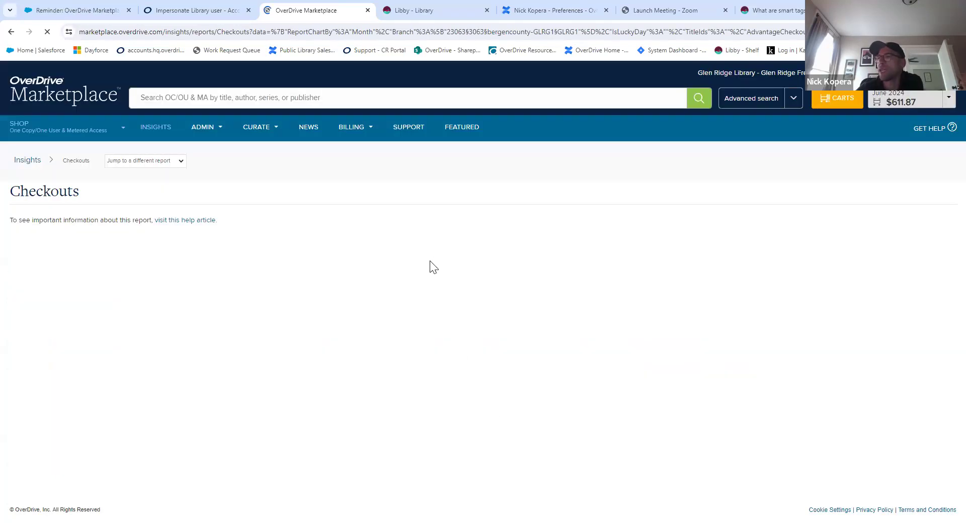
scroll(430, 261, down, 1)
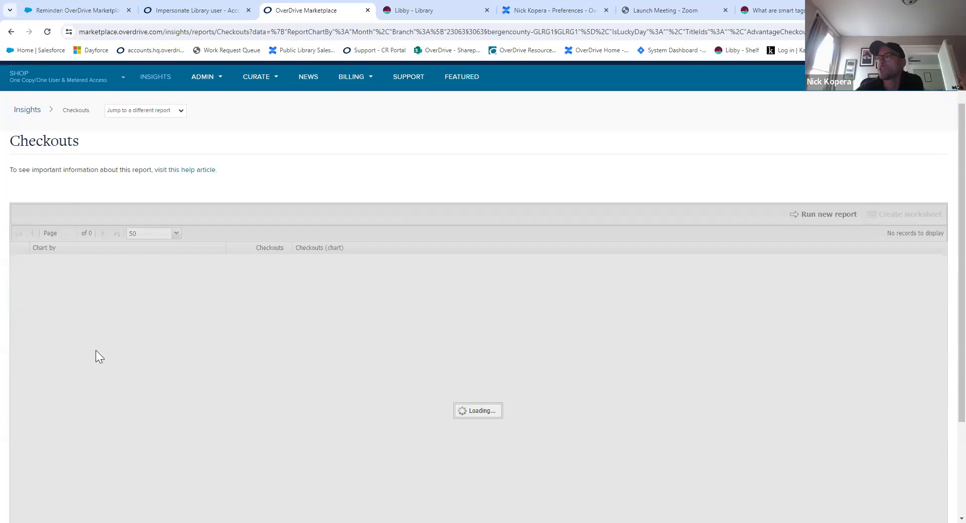
Reopen the options of the Checkouts by Month report and reset all filters.
scroll(749, 311, down, 3)
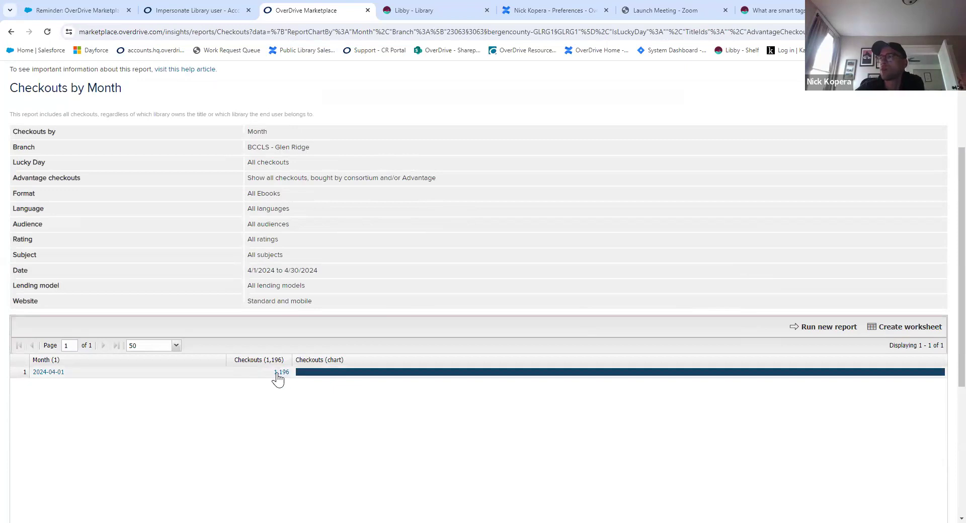
click(826, 330)
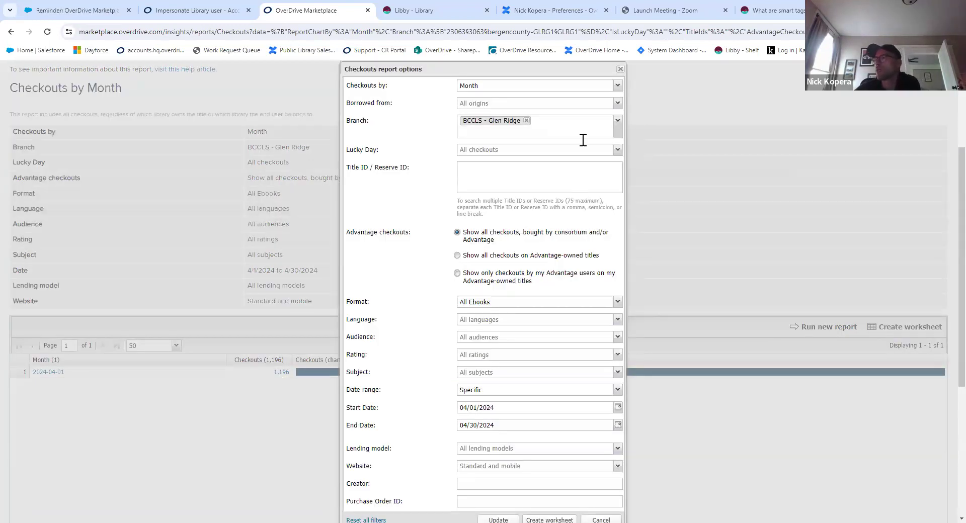
scroll(580, 172, down, 3)
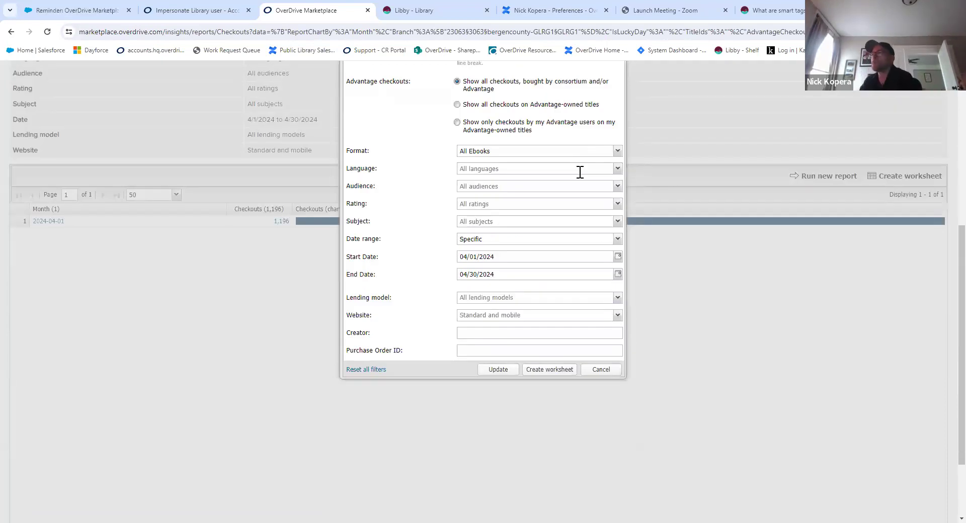
click(369, 372)
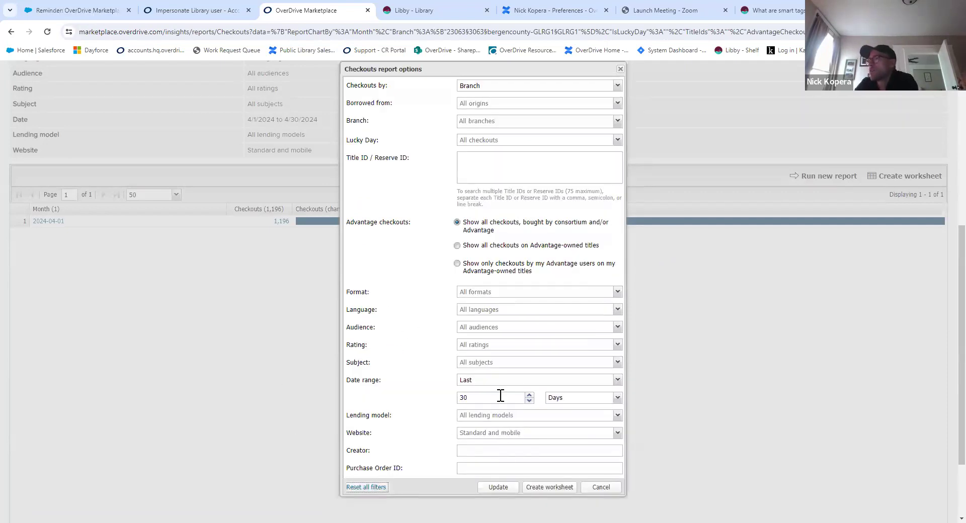
scroll(535, 233, up, 3)
scroll(585, 242, down, 2)
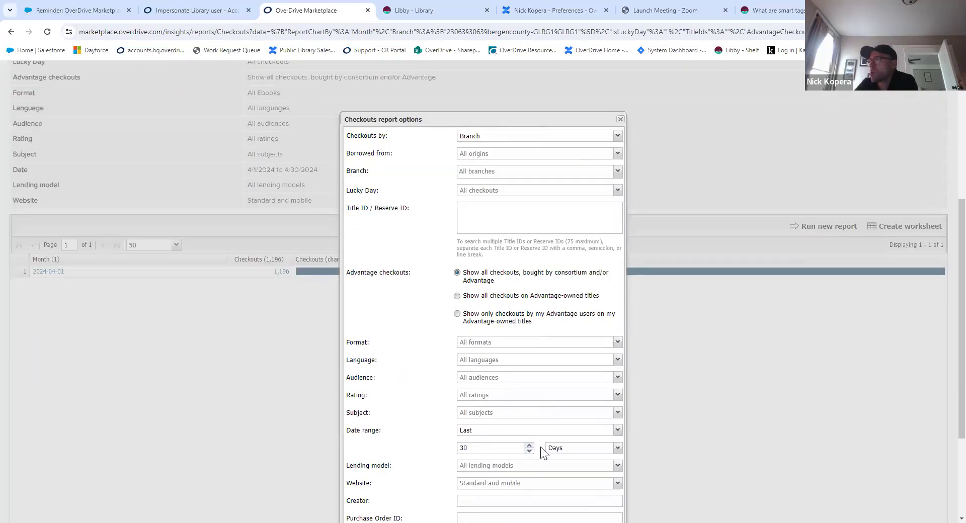
Switch the date range to Specific, look through the Checkouts by grouping choices, and cancel the report options.
scroll(540, 448, down, 2)
click(618, 330)
click(486, 360)
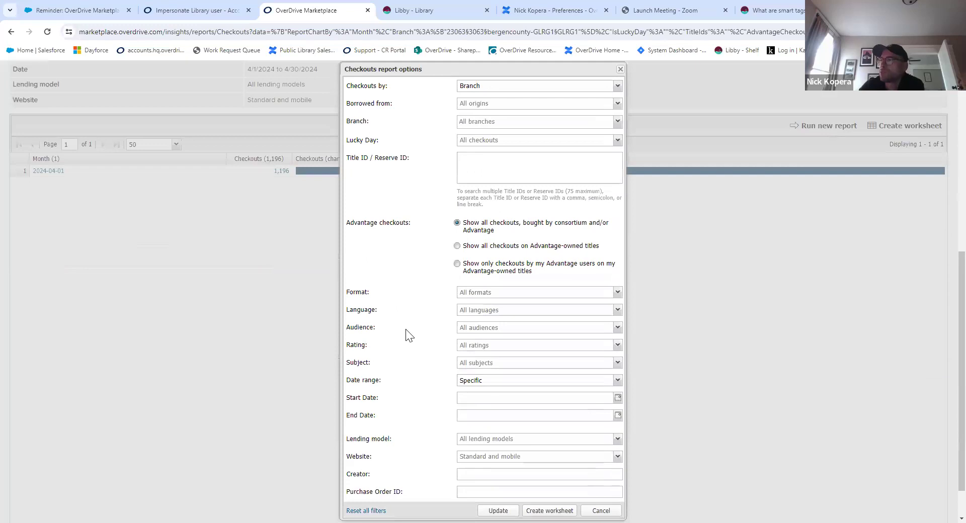
scroll(598, 373, down, 1)
scroll(524, 363, up, 1)
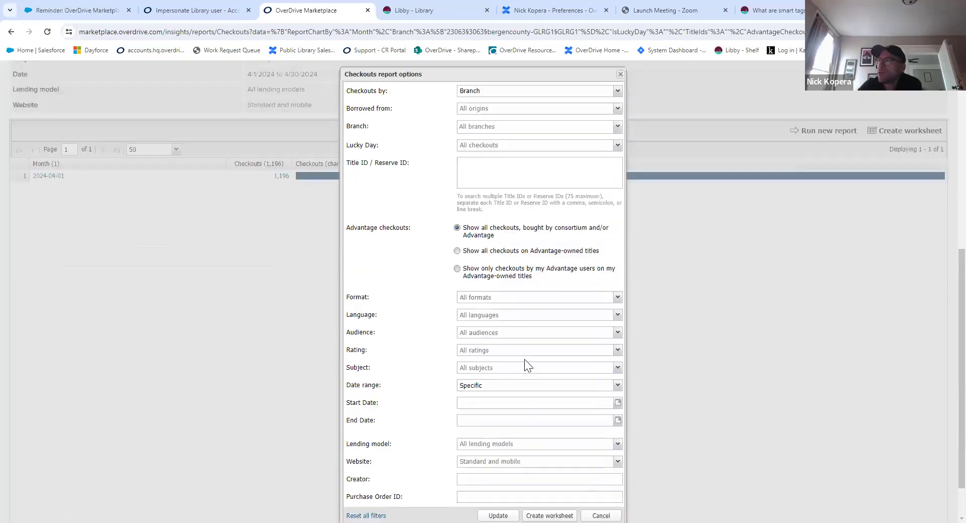
scroll(569, 282, up, 3)
click(602, 244)
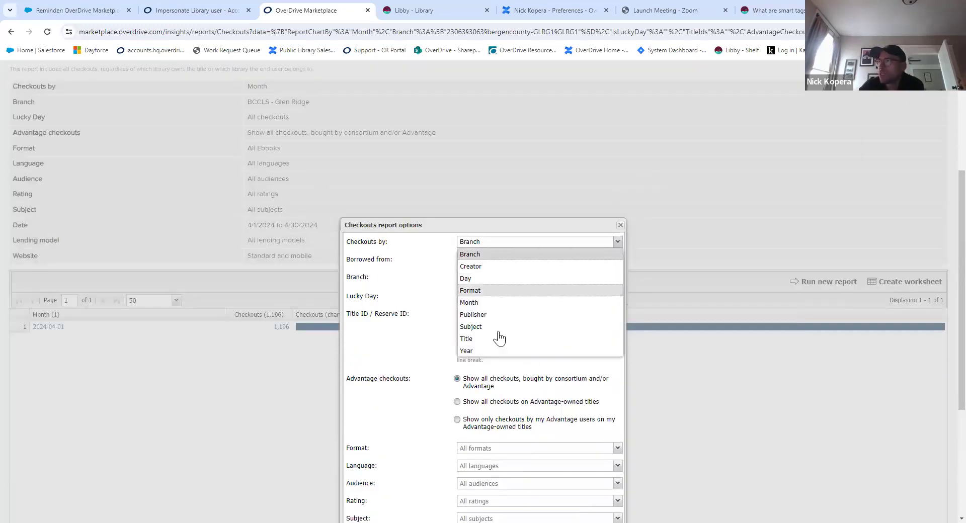
scroll(453, 333, down, 4)
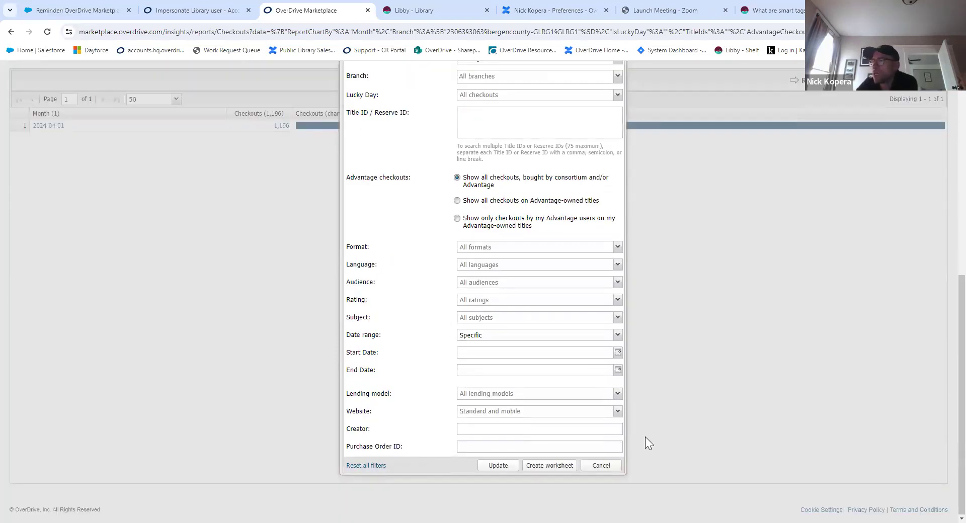
click(607, 466)
Jump to the Current holds report and run it by Title for active holds at the BCCLS - Glen Ridge branch.
scroll(455, 484, up, 8)
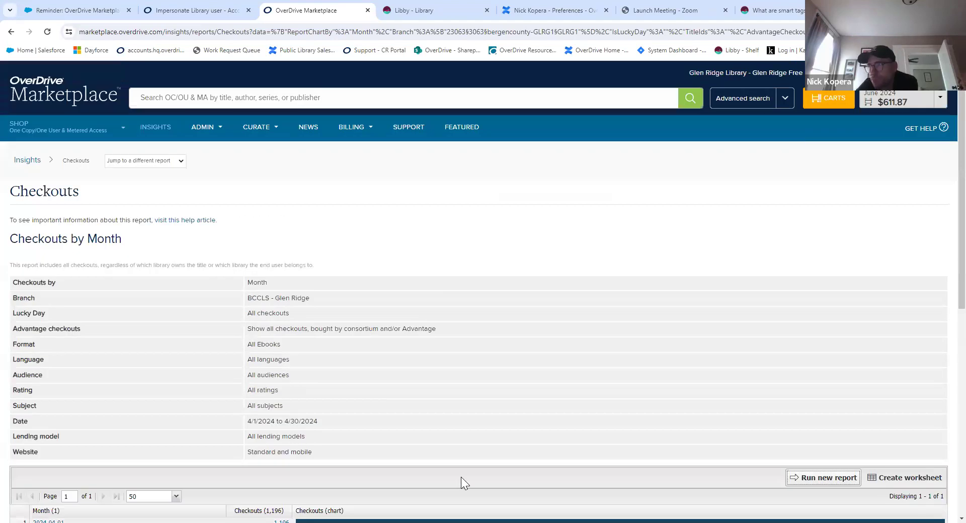
click(142, 161)
click(142, 195)
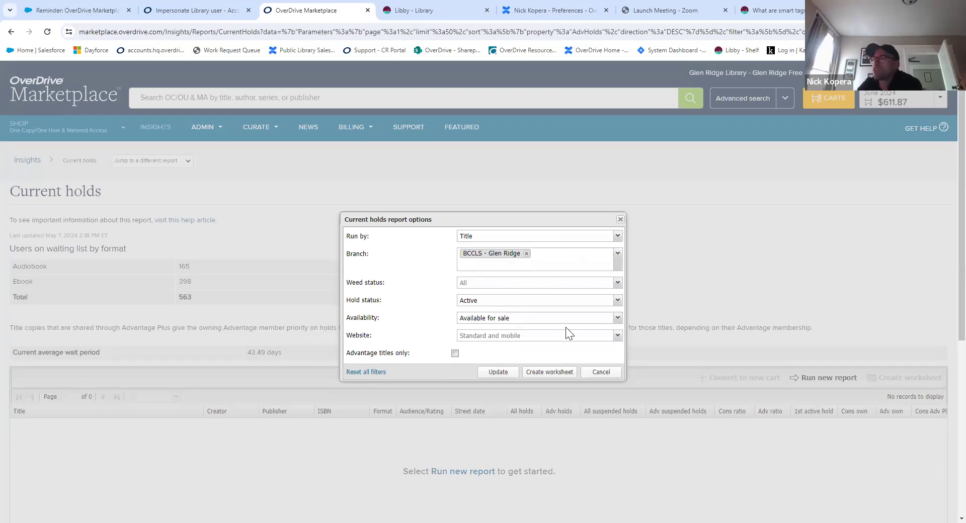
click(498, 372)
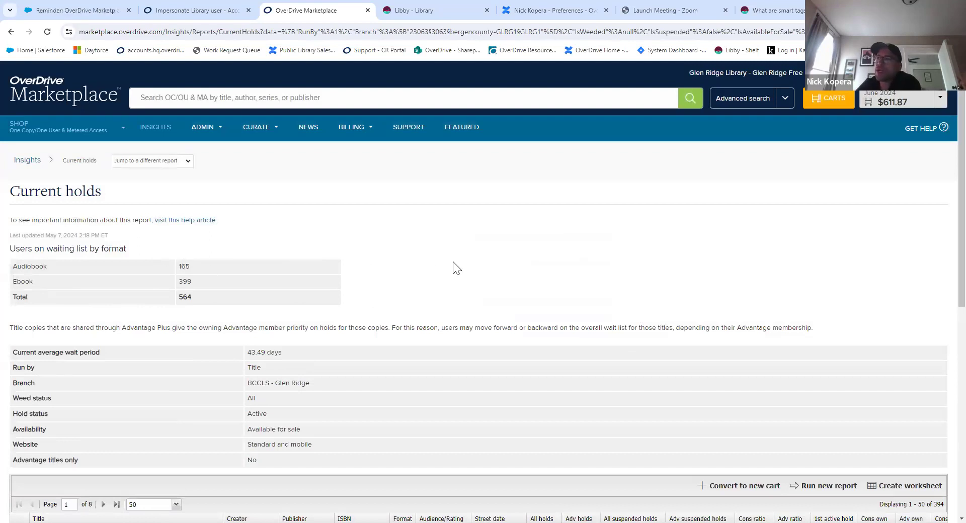
Examine the waiting list summary by format and the titles with holds in the Current holds report.
scroll(458, 269, down, 2)
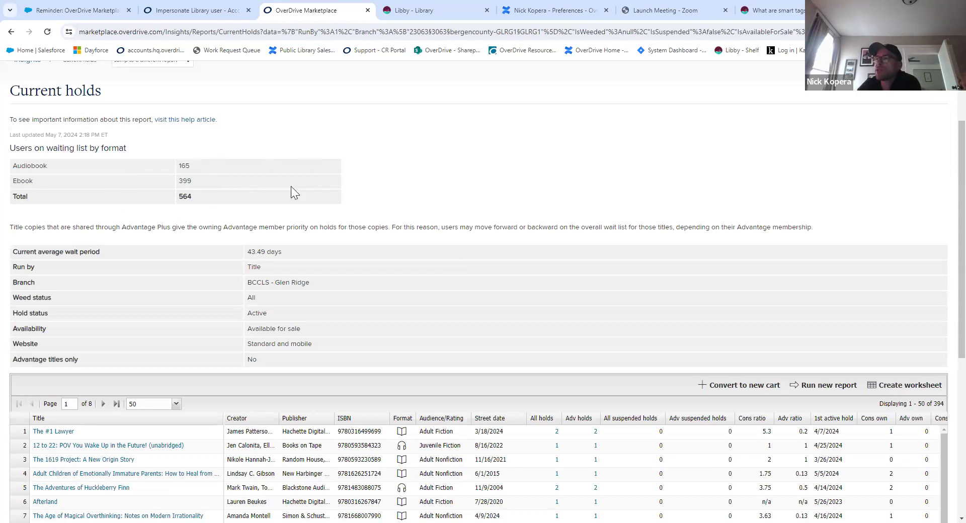
scroll(372, 188, down, 1)
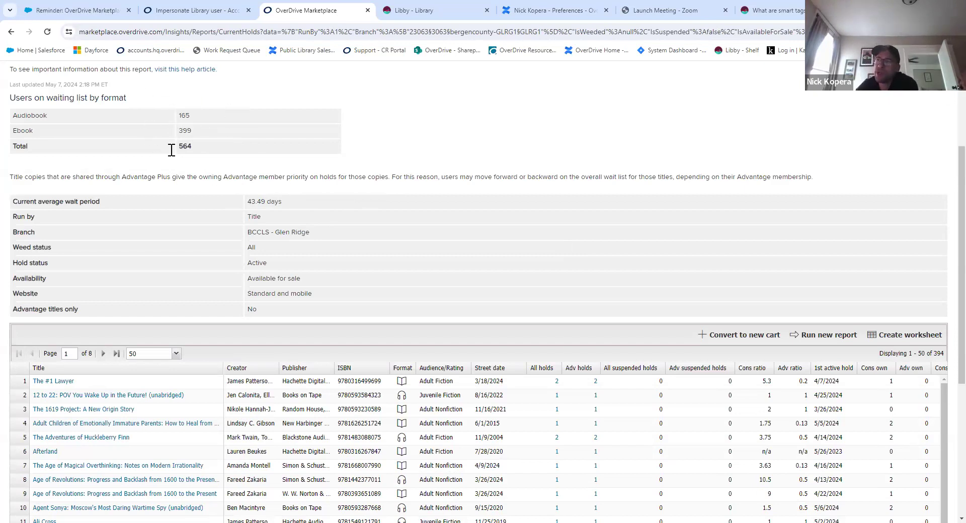
scroll(767, 218, down, 1)
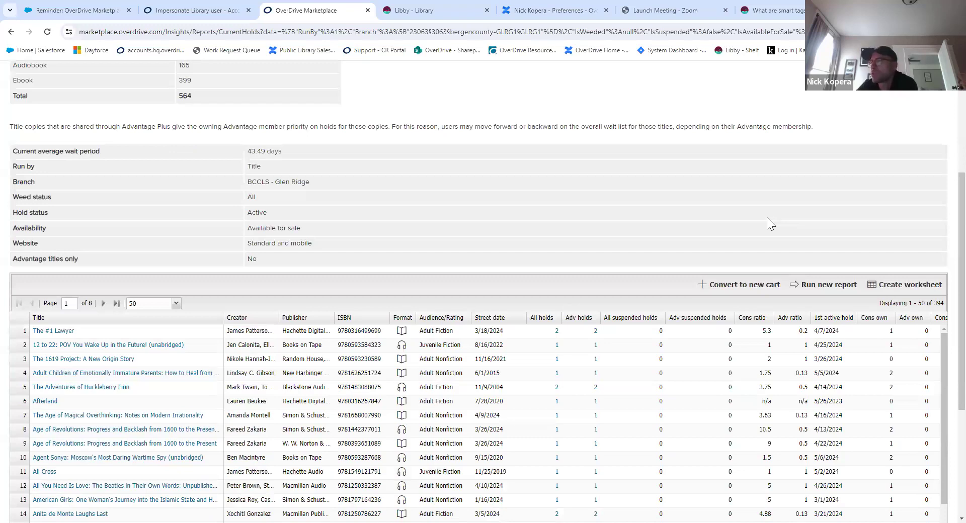
scroll(767, 218, down, 2)
scroll(645, 347, down, 3)
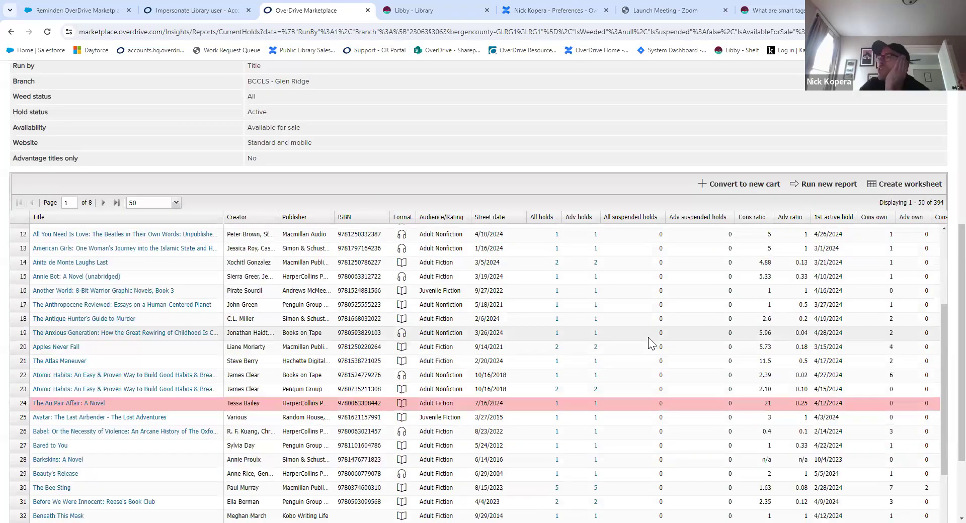
scroll(604, 368, up, 7)
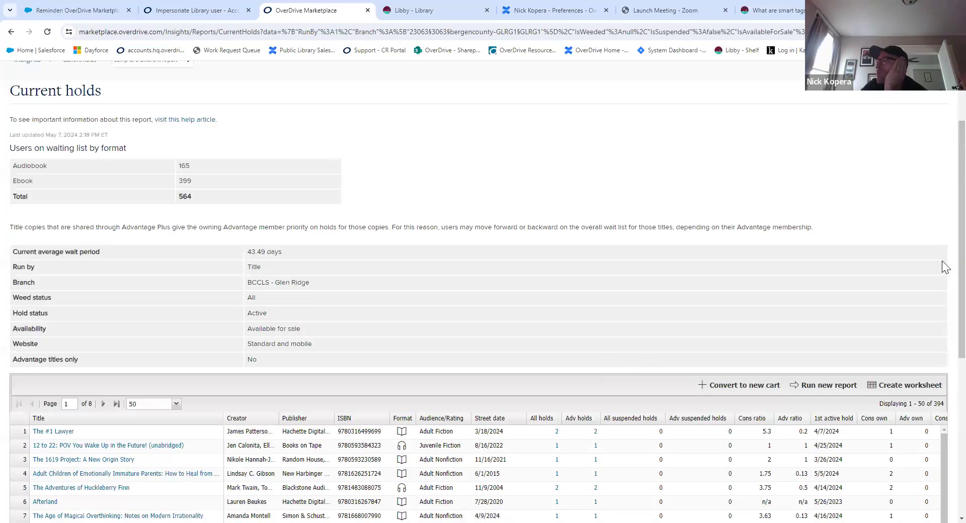
scroll(944, 302, down, 5)
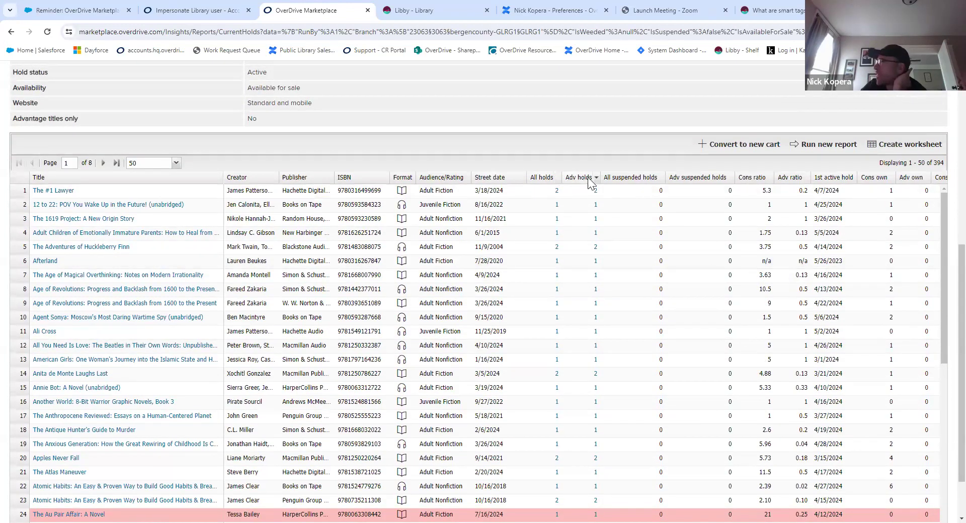
scroll(578, 283, down, 5)
scroll(578, 284, down, 2)
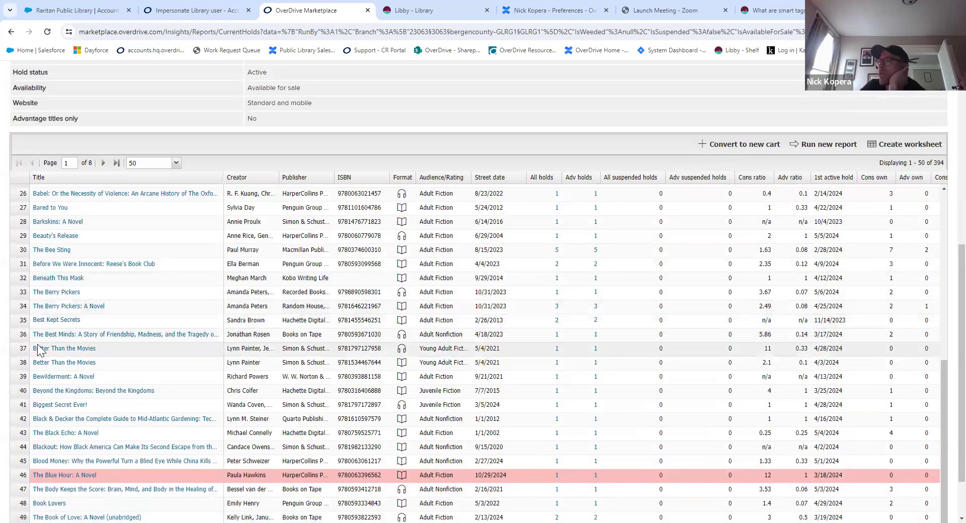
View the title details of Beauty's Release from the holds list and return to the Current holds report.
click(41, 237)
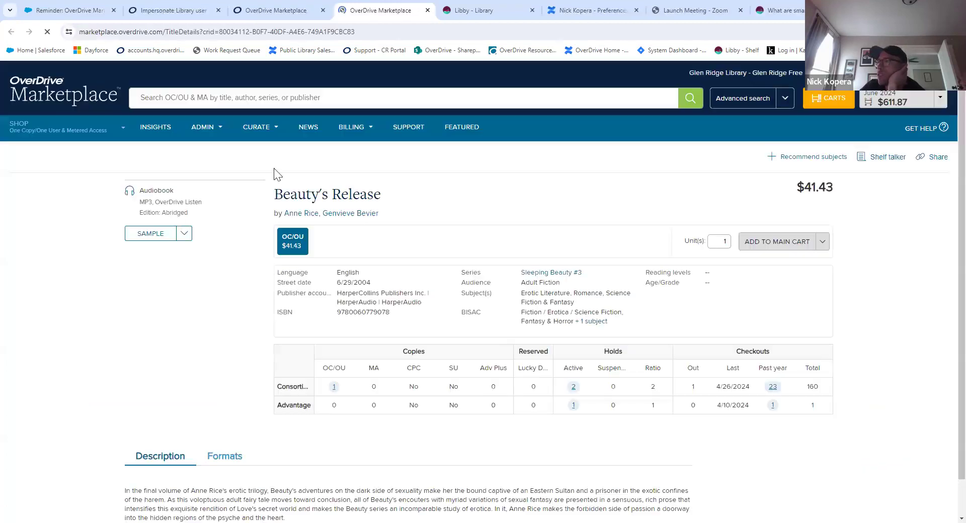
click(266, 4)
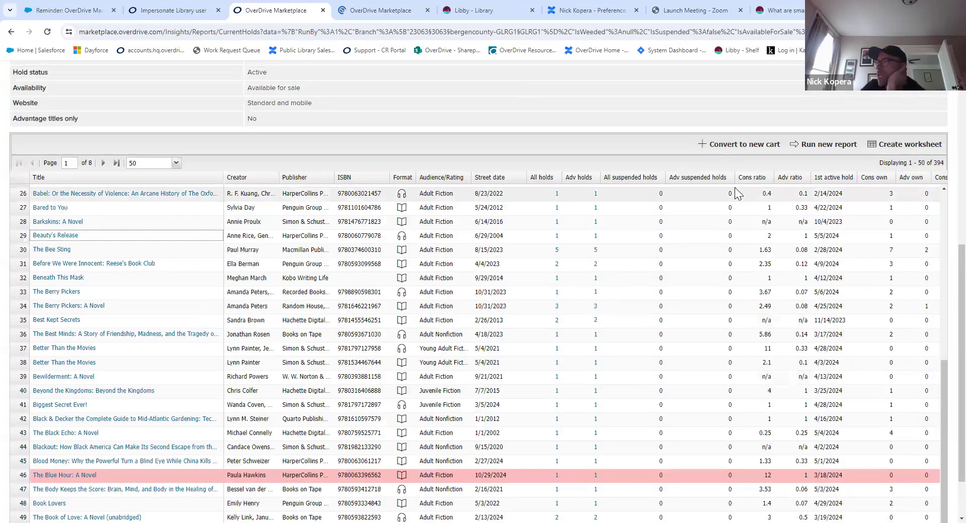
scroll(735, 187, down, 3)
scroll(755, 171, up, 2)
Remove the BCCLS - Glen Ridge branch filter and rerun the Current holds report for all branches.
click(826, 144)
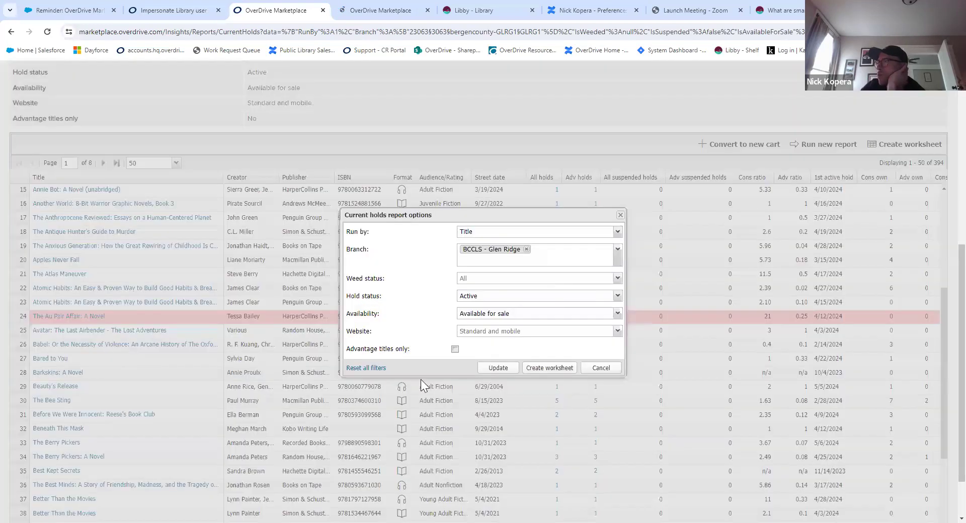
click(527, 249)
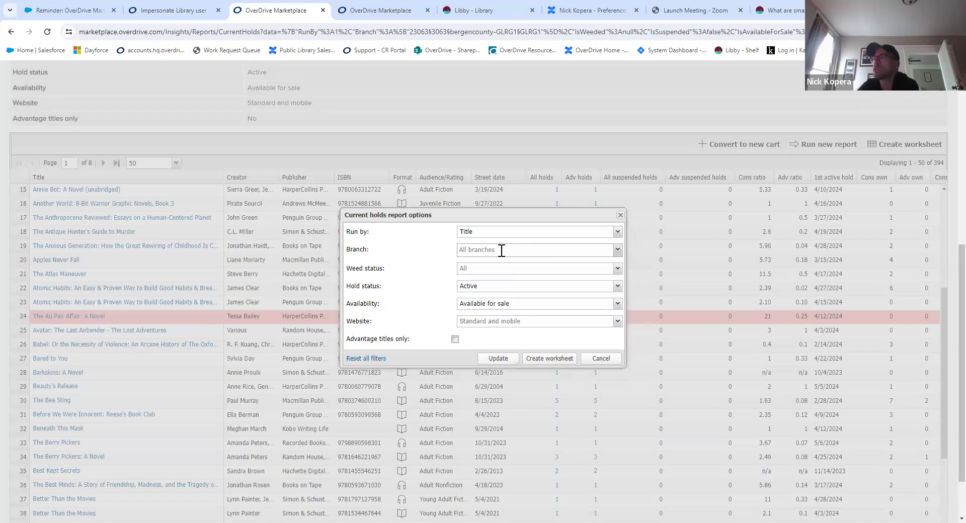
click(503, 358)
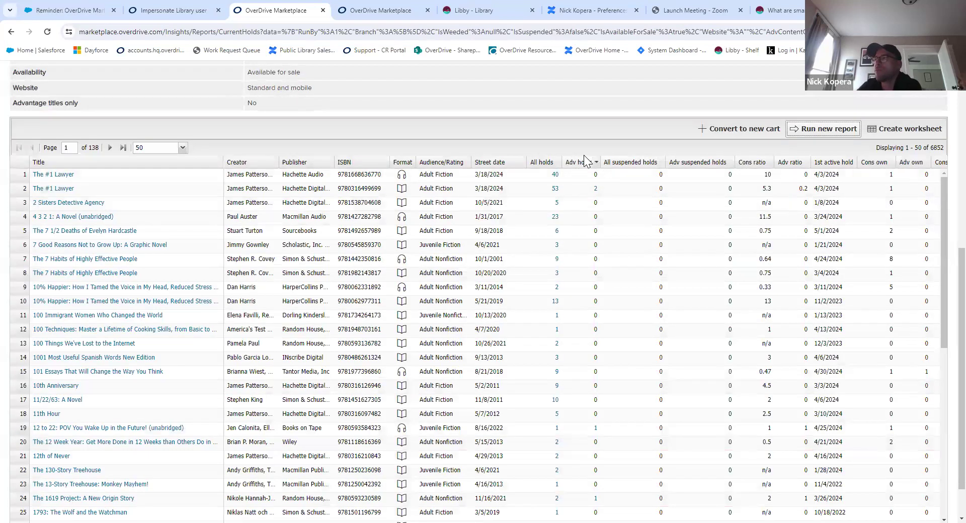
Sort the Current holds report by Adv holds in descending order.
click(597, 162)
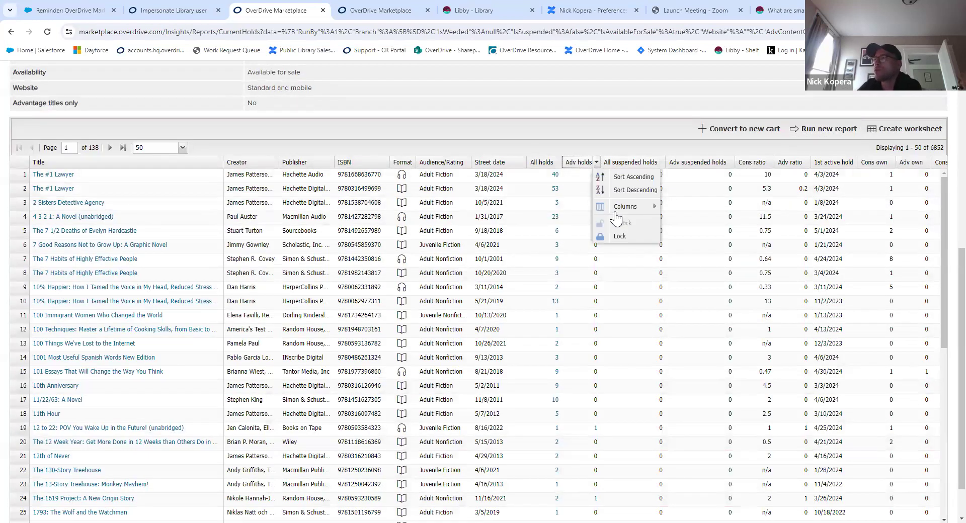
click(630, 190)
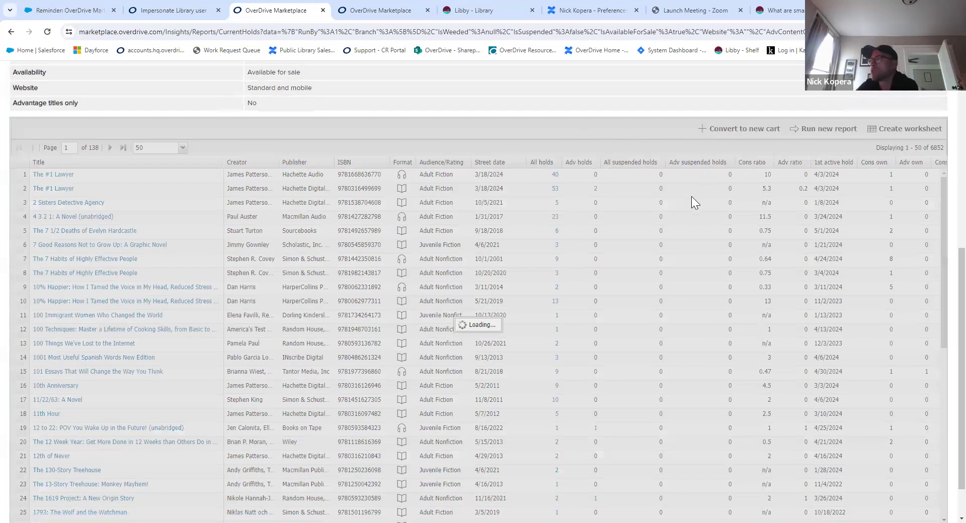
scroll(631, 223, up, 1)
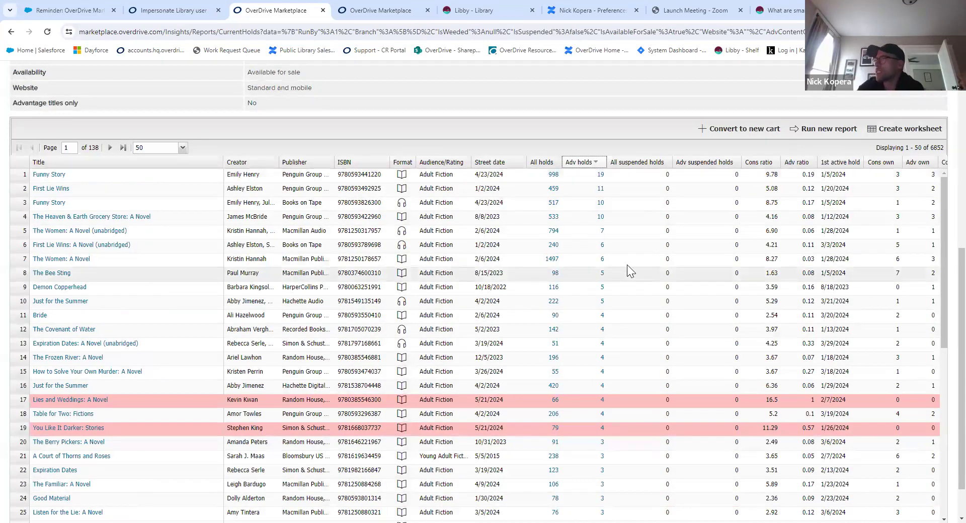
Open the all-holds detail for the ebook The Women: A Novel, look through its waiting list, and close it.
click(551, 263)
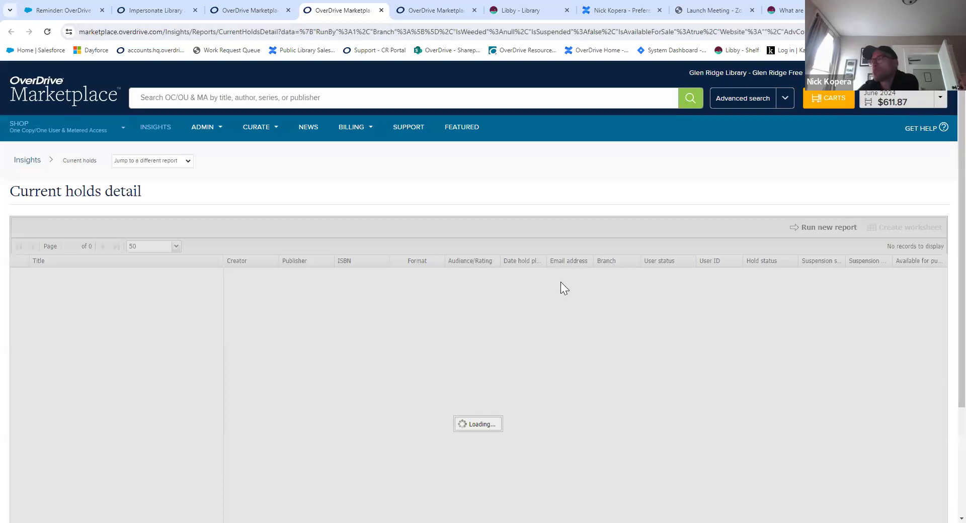
scroll(546, 186, down, 8)
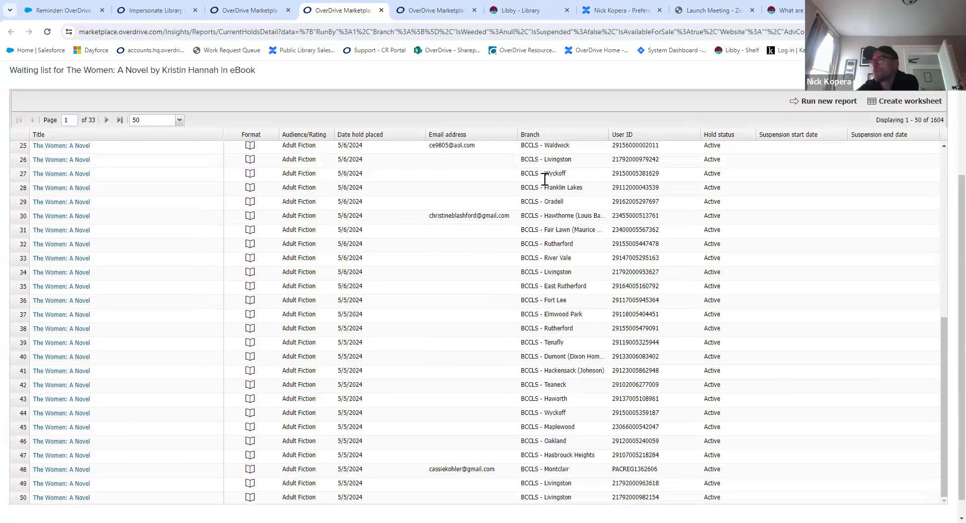
scroll(544, 191, down, 1)
scroll(538, 207, up, 7)
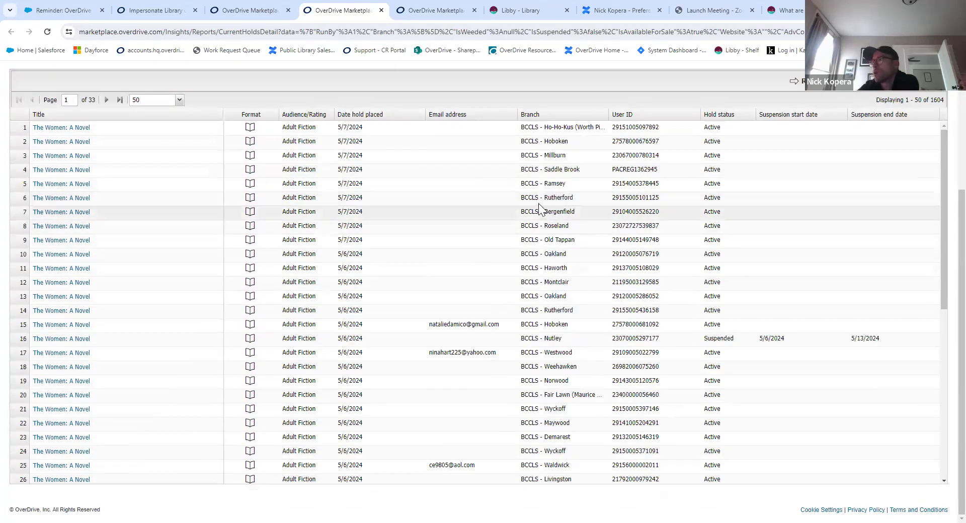
scroll(539, 206, up, 3)
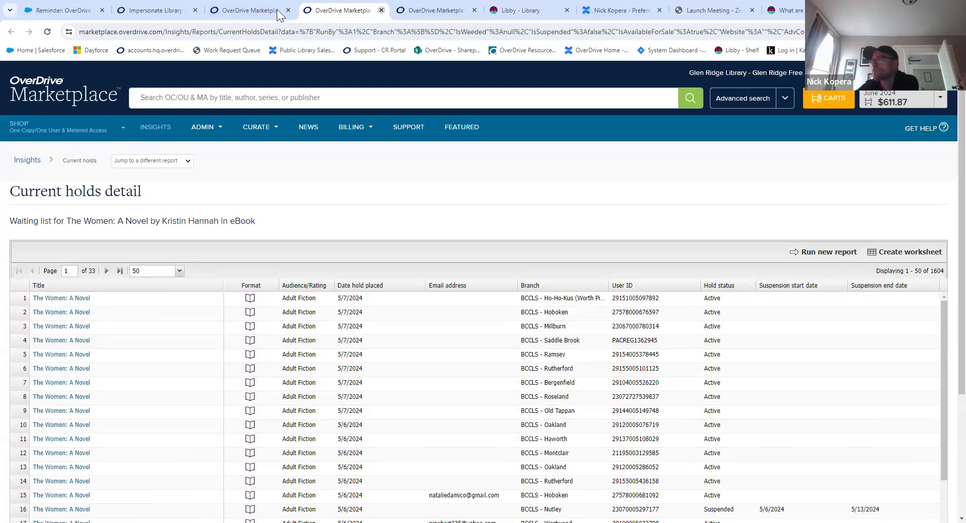
key(ctrl+w)
Limit the Current holds report to the BCCLS - Glen Ridge branch and rerun it.
scroll(385, 204, up, 6)
click(818, 455)
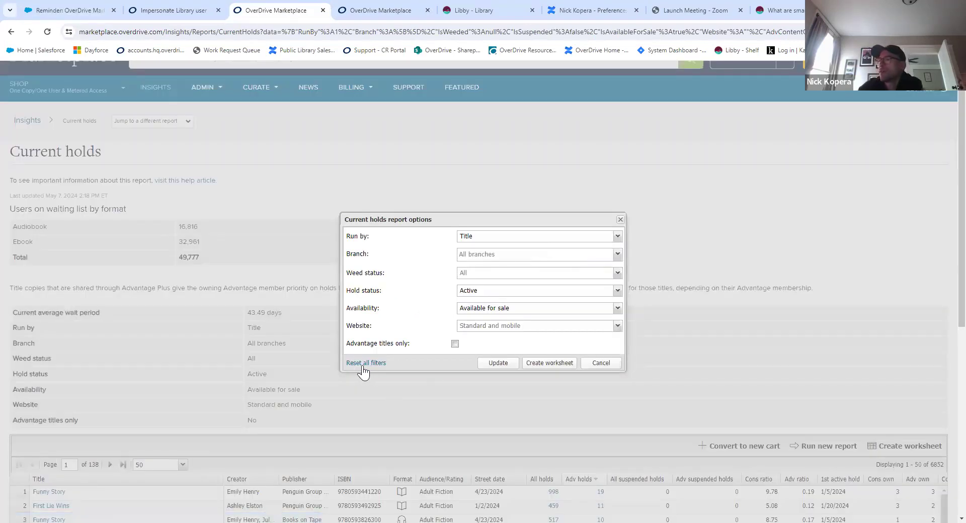
click(617, 254)
scroll(501, 294, down, 5)
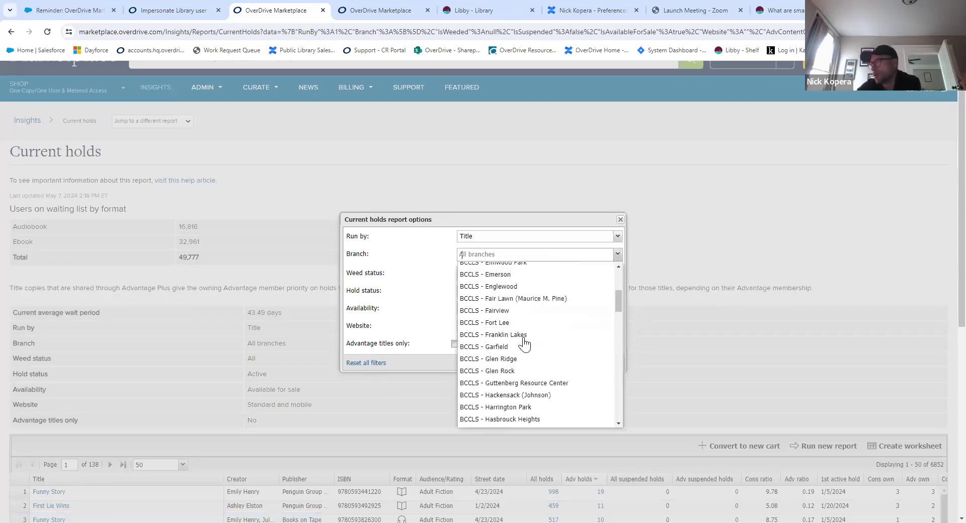
click(497, 309)
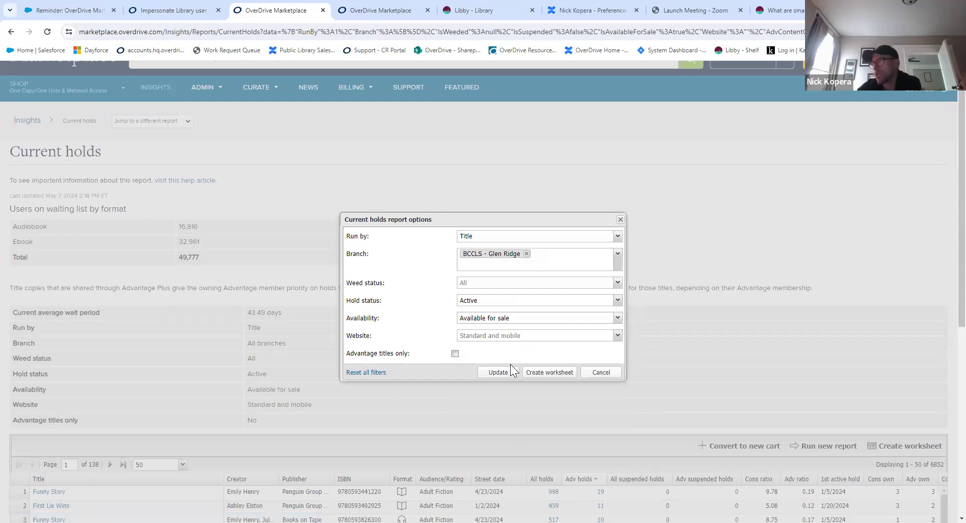
click(512, 363)
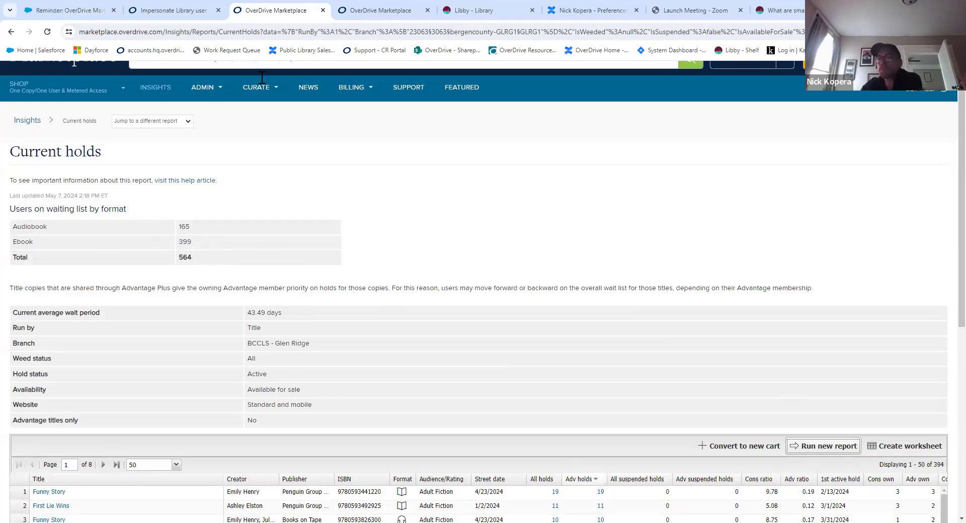
Open the Purchase orders report and set a specific date range starting 01/01/2024.
click(187, 120)
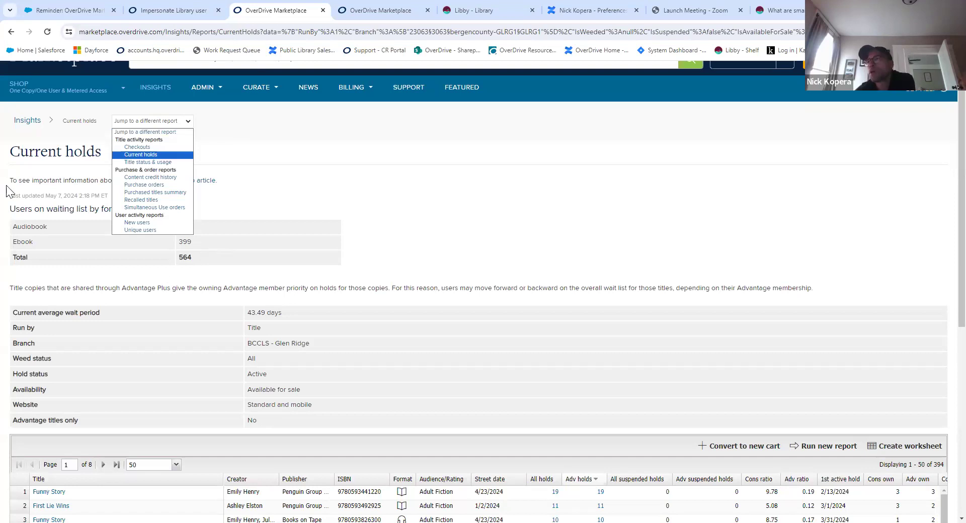
click(141, 185)
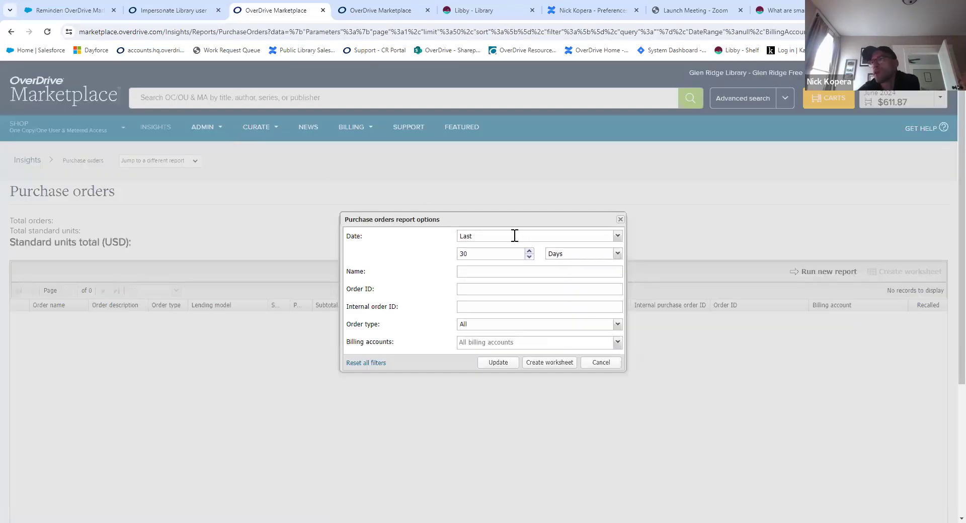
click(618, 236)
click(518, 266)
click(618, 253)
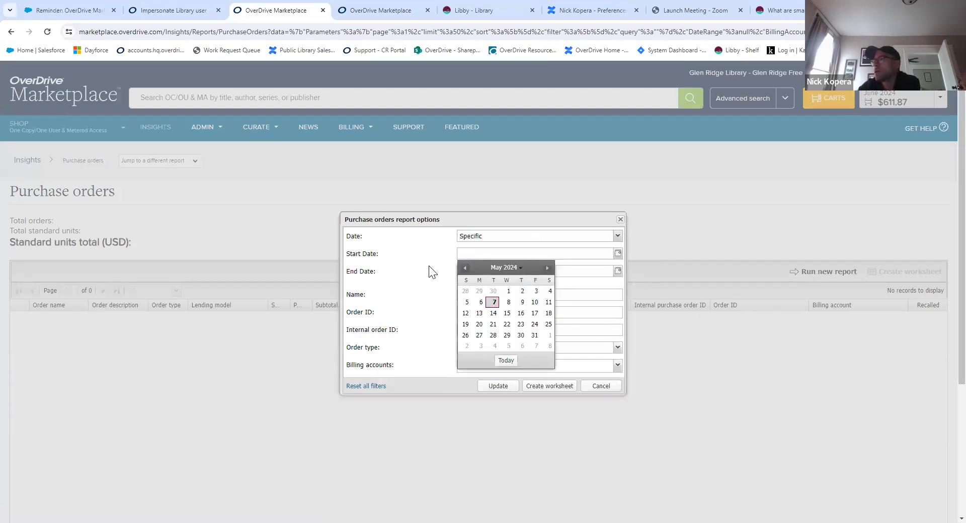
click(466, 269)
click(466, 269)
click(476, 291)
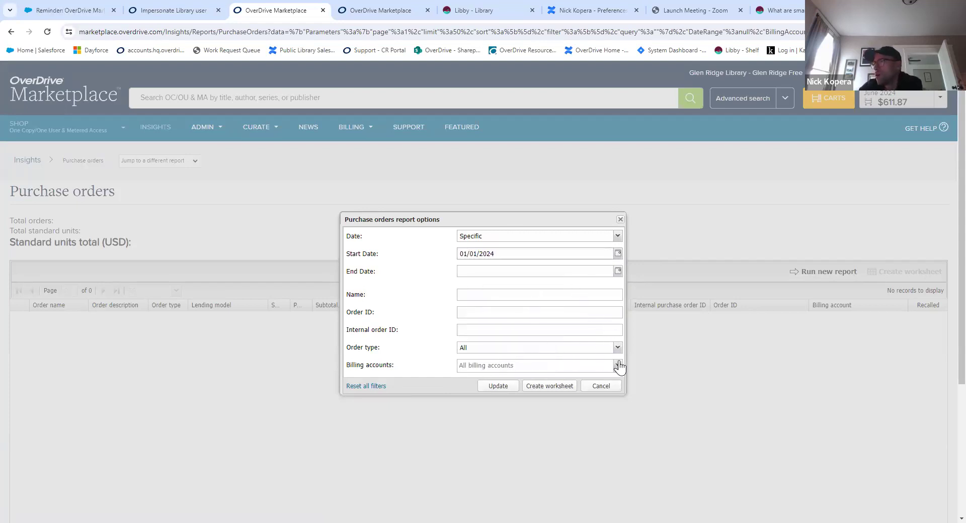
Limit the Purchase orders report to the Bergen County Cooperative Library System billing account and run it.
click(619, 368)
scroll(535, 276, down, 3)
scroll(552, 248, up, 3)
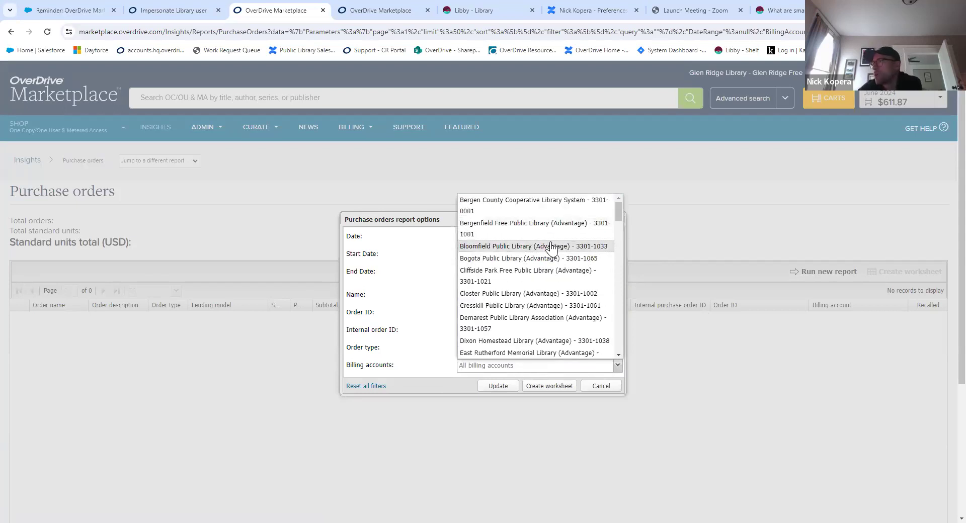
click(584, 206)
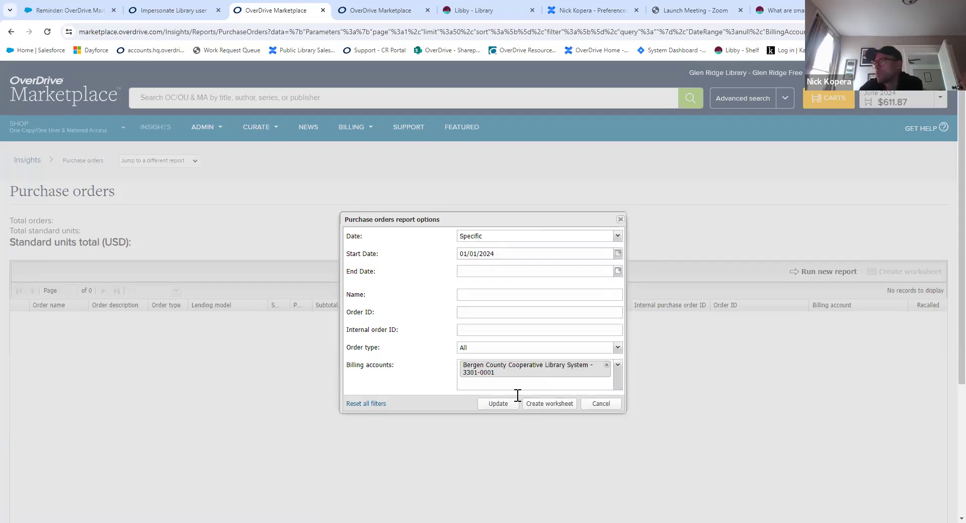
click(495, 403)
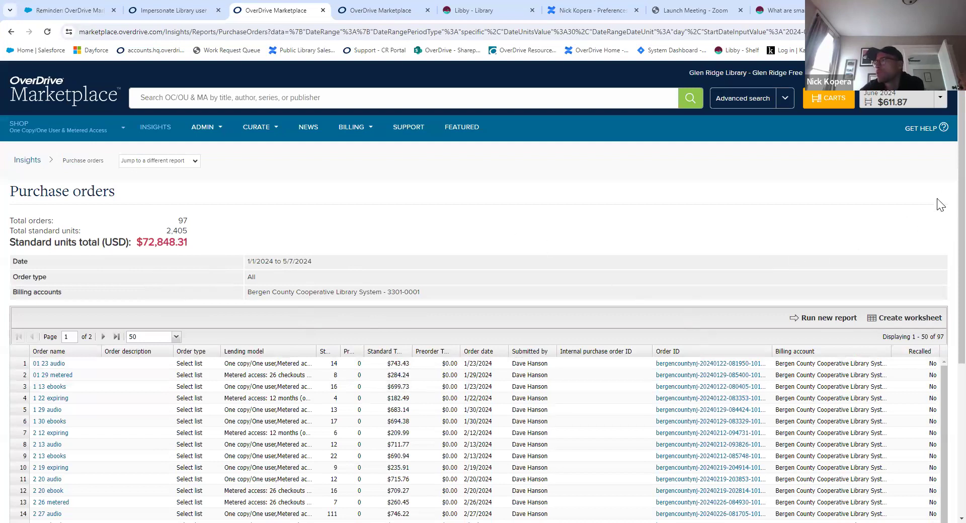
Open the details of the "3 4 metered" order and view the title page for The Kitchen Front: A Novel.
scroll(937, 198, down, 4)
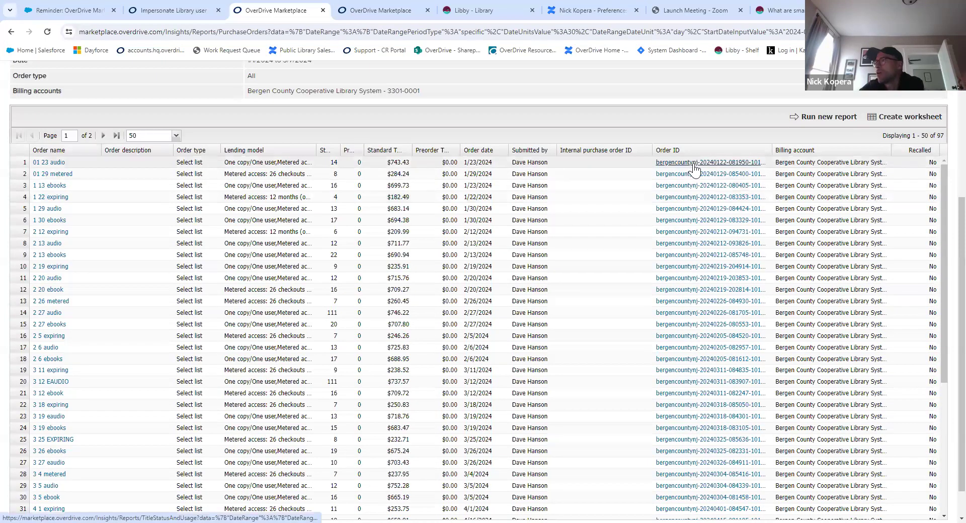
scroll(689, 166, down, 4)
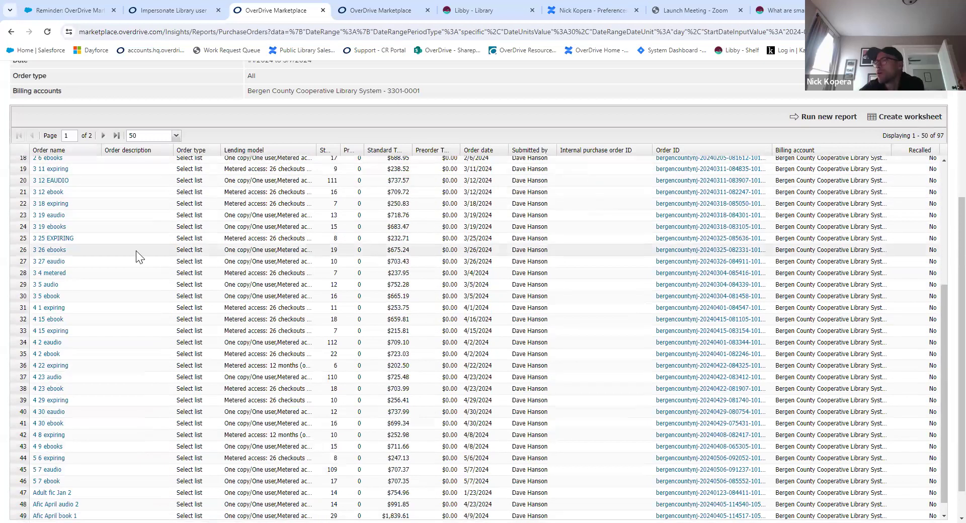
click(59, 274)
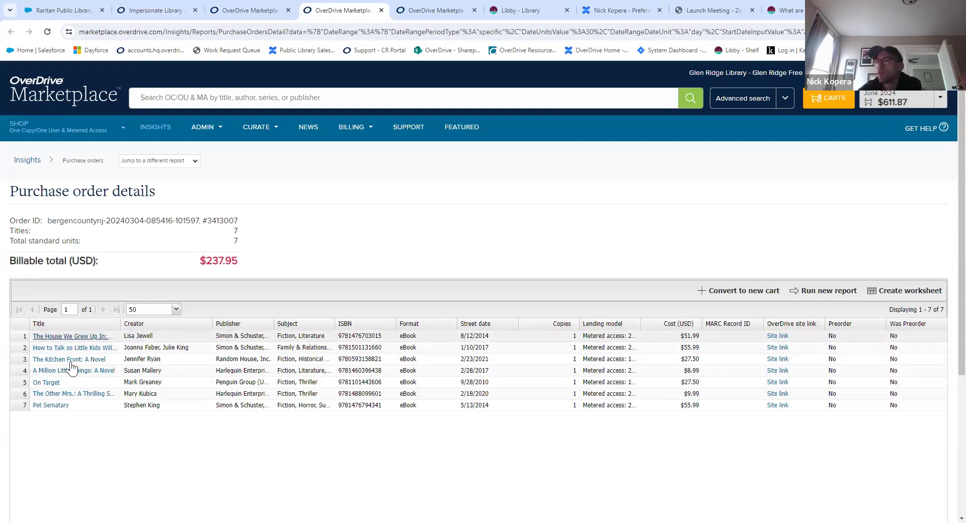
click(70, 362)
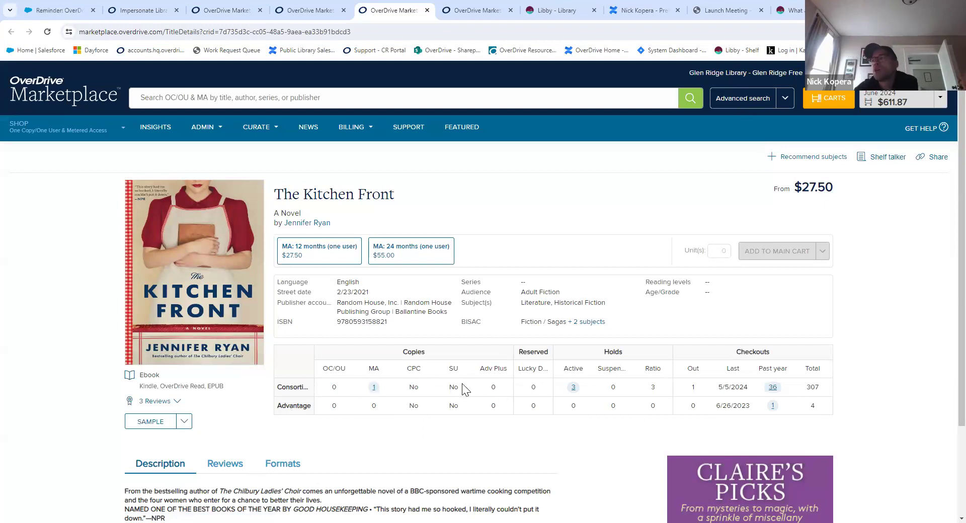
right_click(375, 414)
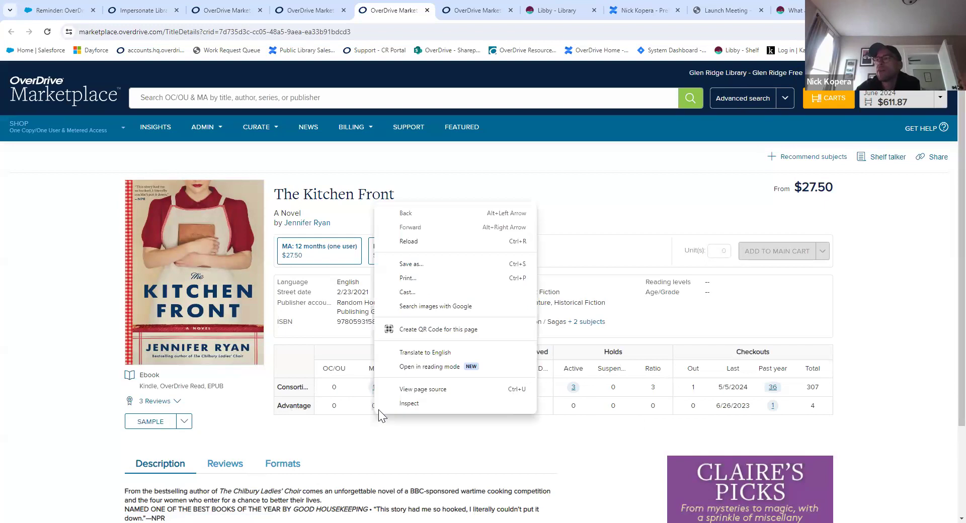
click(372, 413)
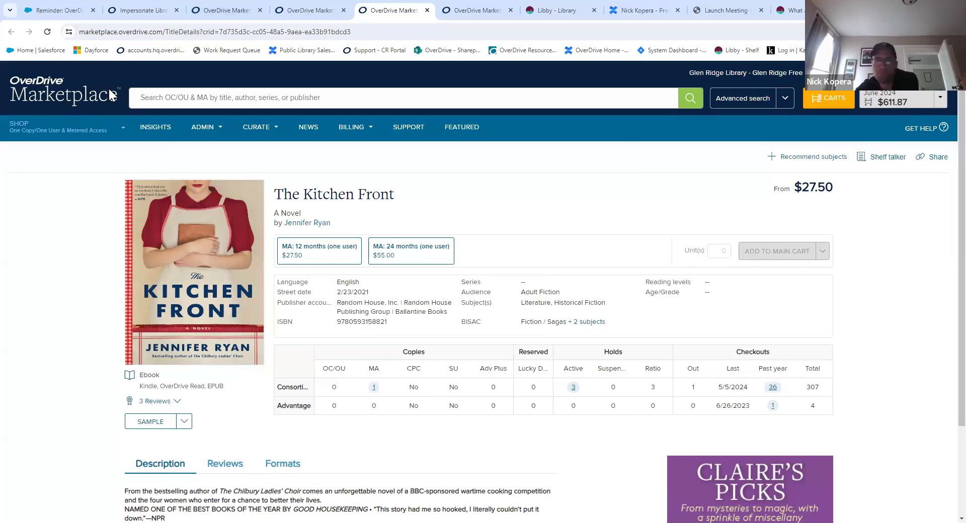
Return to the Purchase orders report and look through its summary and order list.
click(312, 6)
click(239, 7)
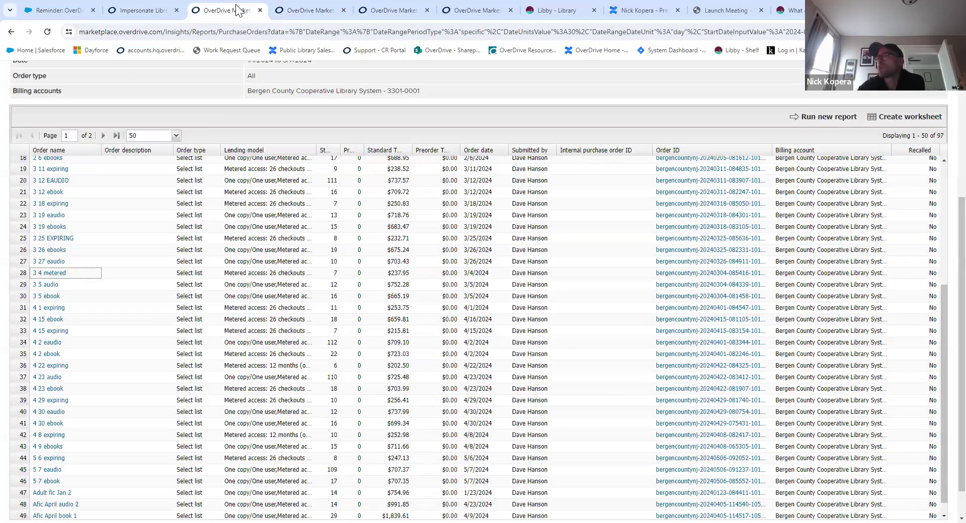
scroll(315, 287, up, 5)
scroll(109, 377, up, 4)
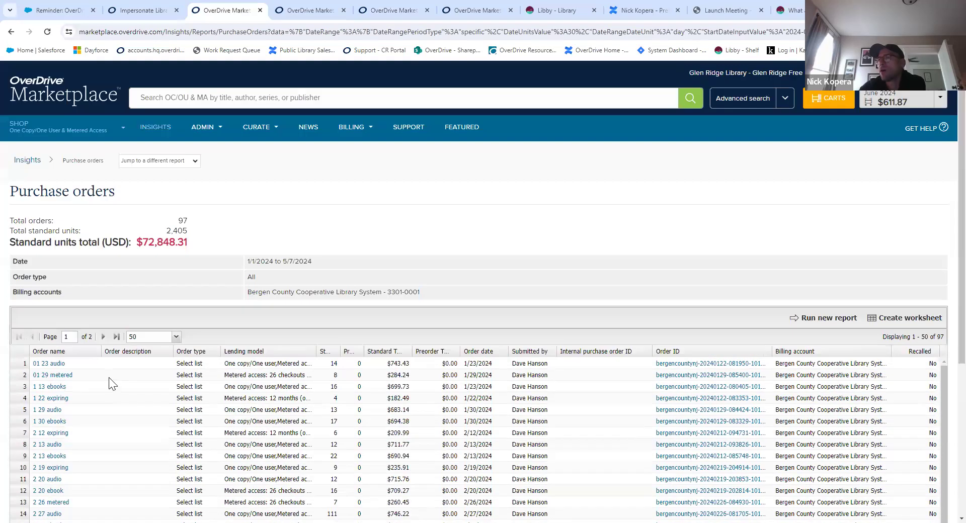
scroll(108, 378, down, 8)
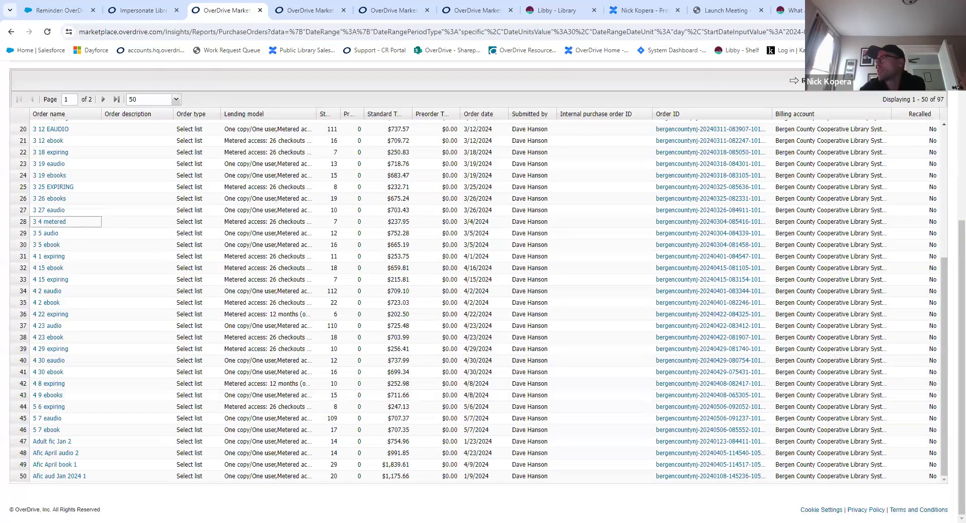
scroll(752, 227, up, 3)
click(798, 80)
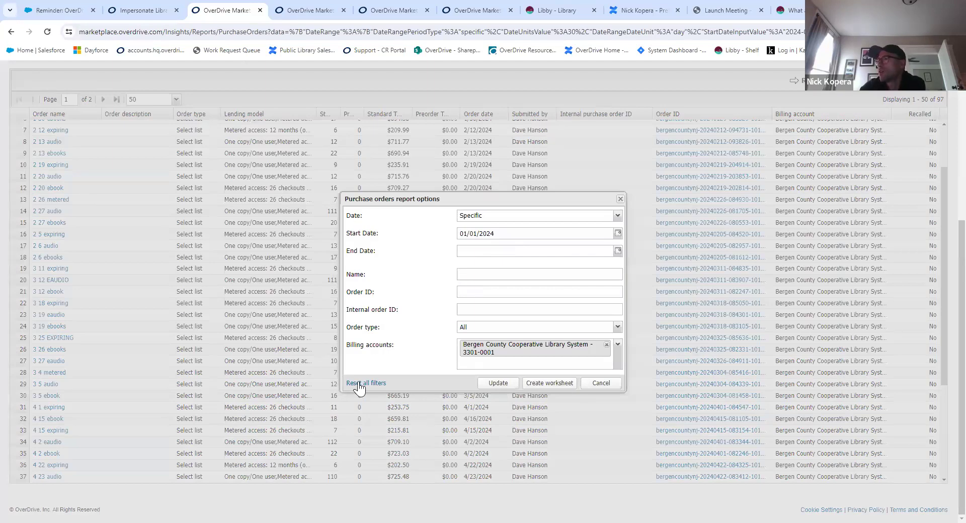
click(359, 384)
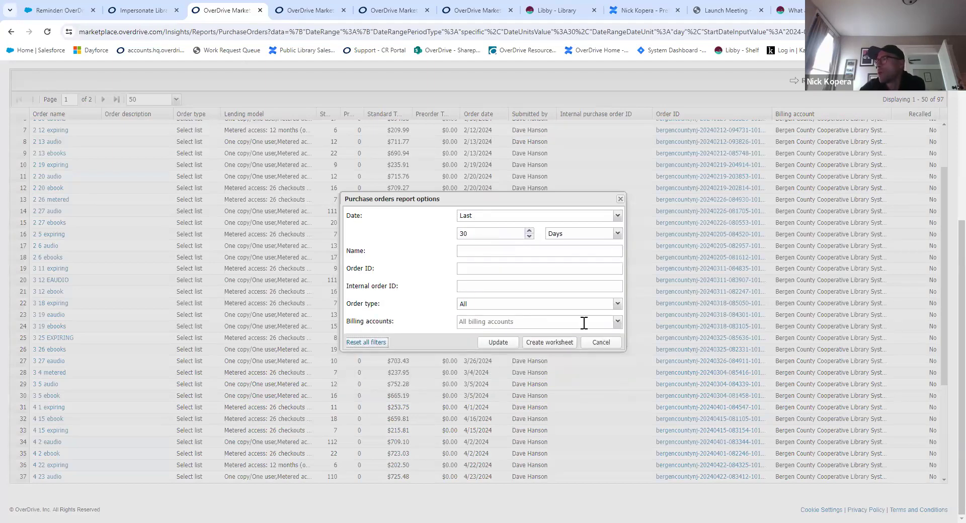
click(601, 322)
click(387, 270)
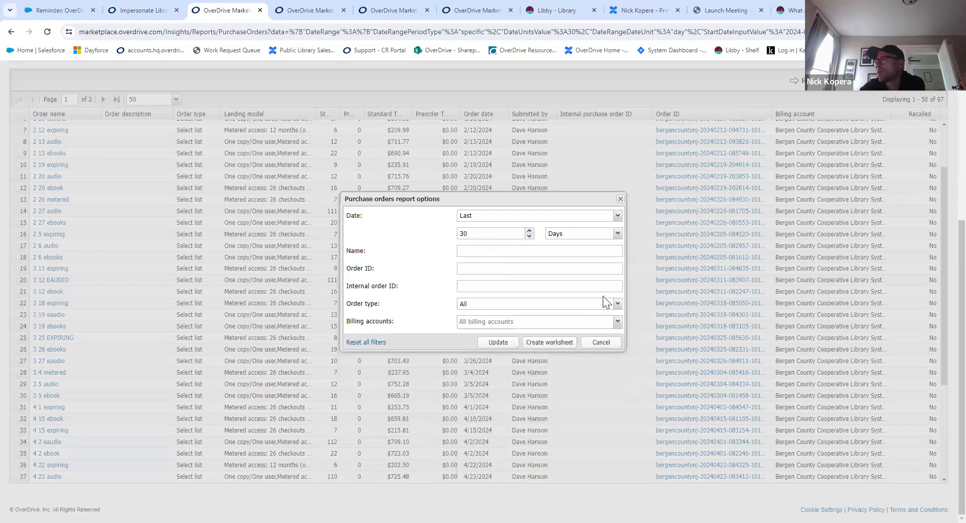
click(602, 343)
scroll(640, 325, up, 10)
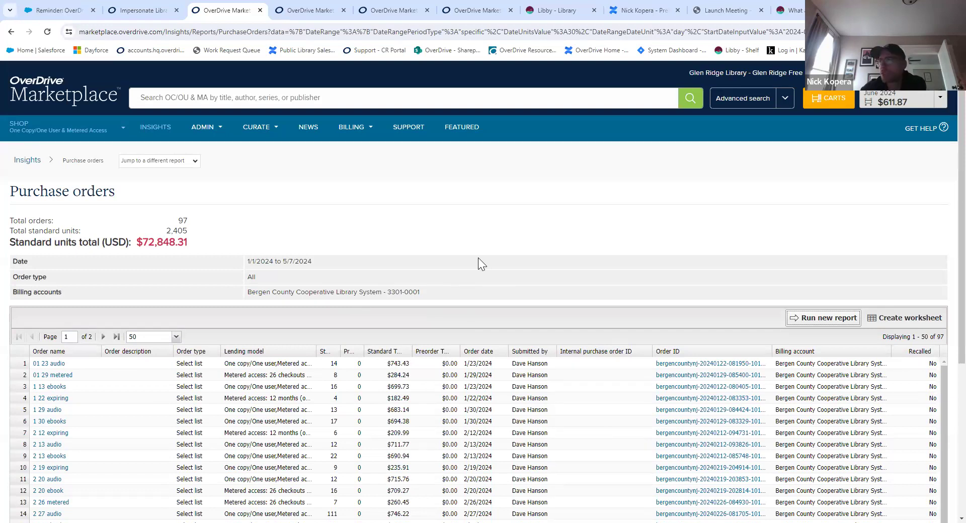
Go to the Purchasing Tools and start a new plan in Holds Manager.
click(70, 98)
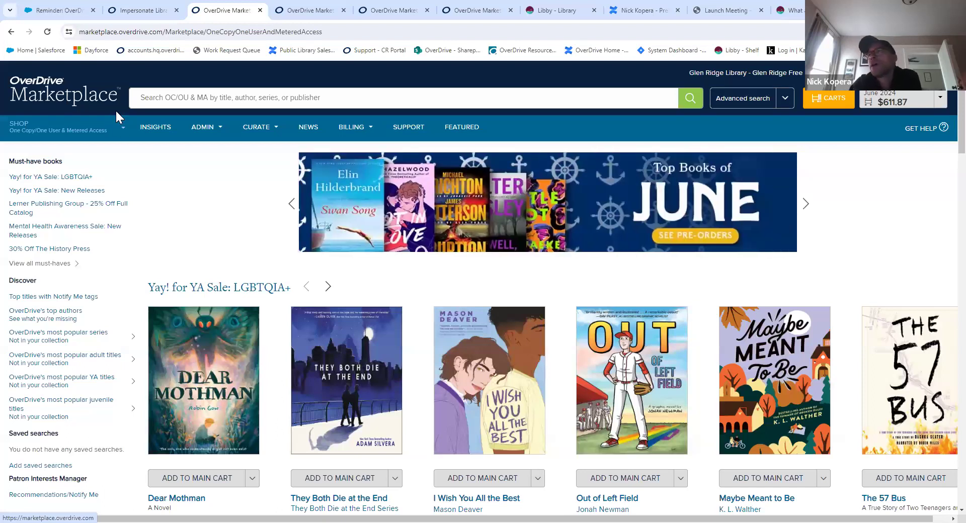
click(124, 129)
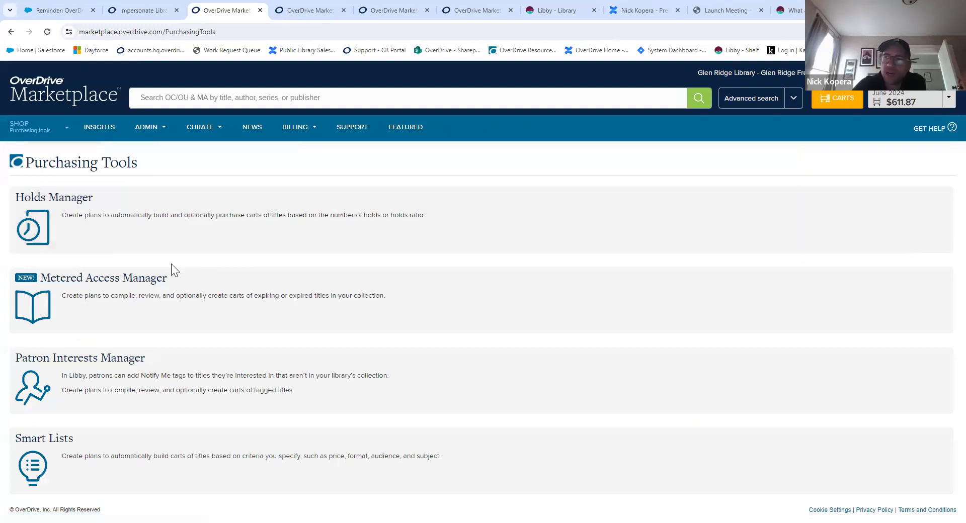
click(112, 207)
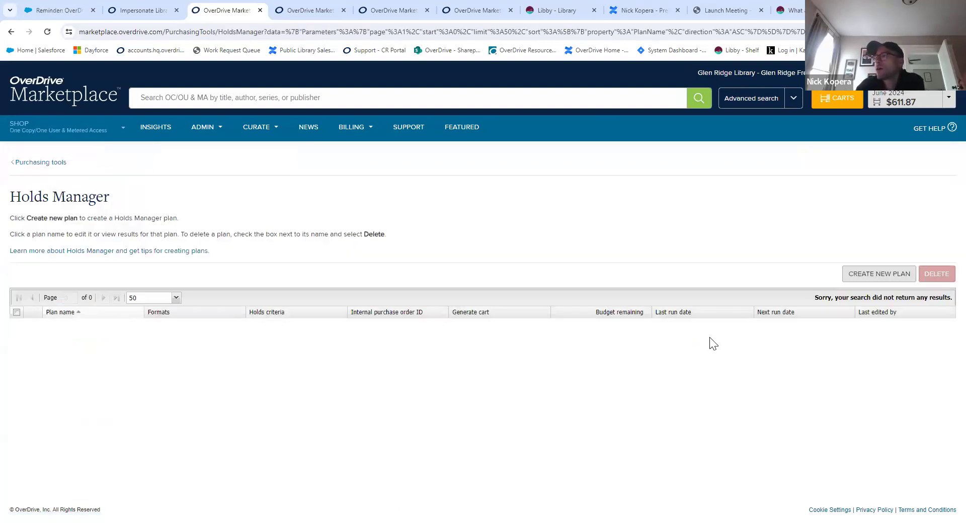
click(885, 278)
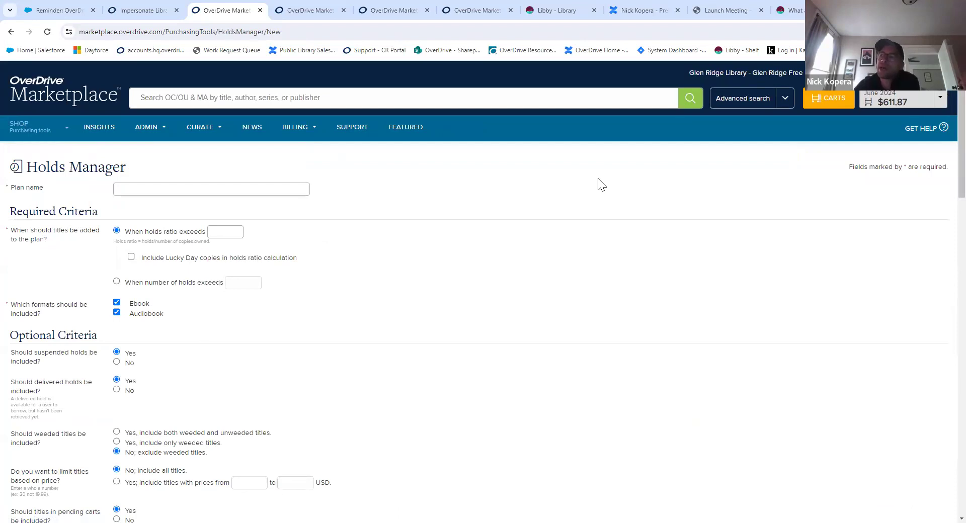
Examine the new Holds Manager plan's required and optional criteria, down to the branch exclusion and cart generation settings.
scroll(246, 217, down, 2)
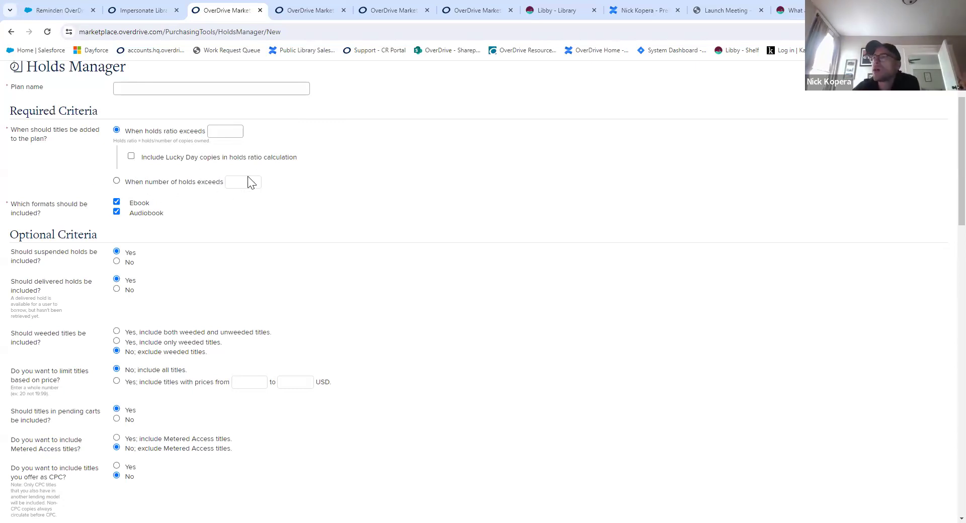
scroll(420, 206, down, 1)
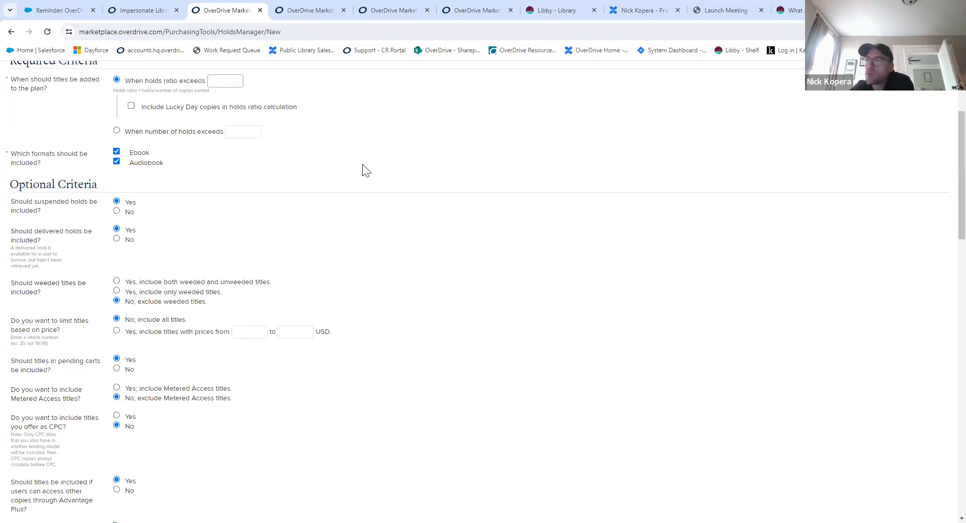
scroll(366, 172, down, 2)
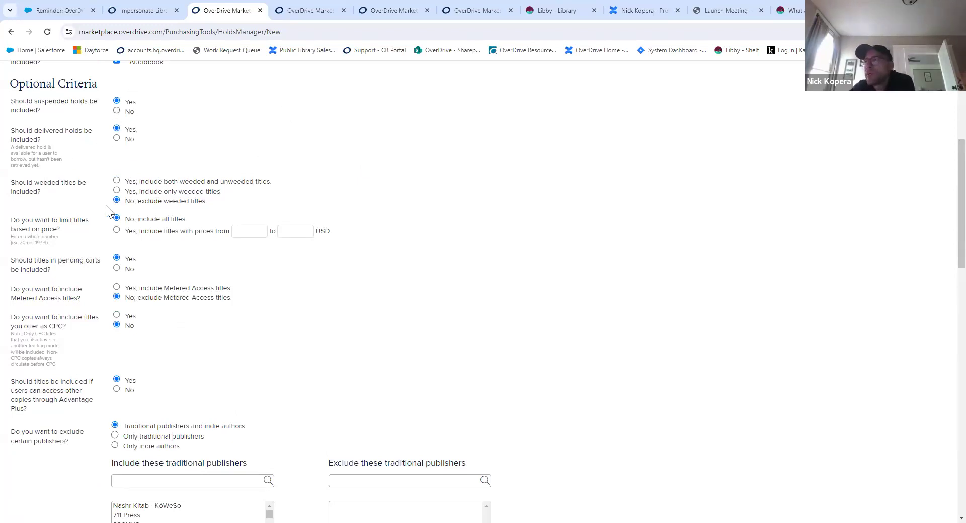
scroll(283, 234, down, 3)
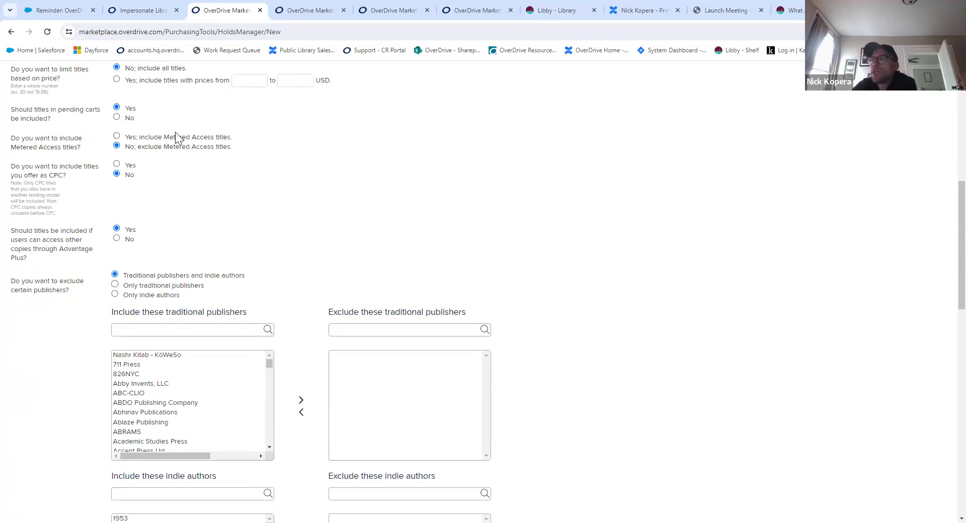
scroll(417, 177, down, 4)
scroll(414, 176, down, 7)
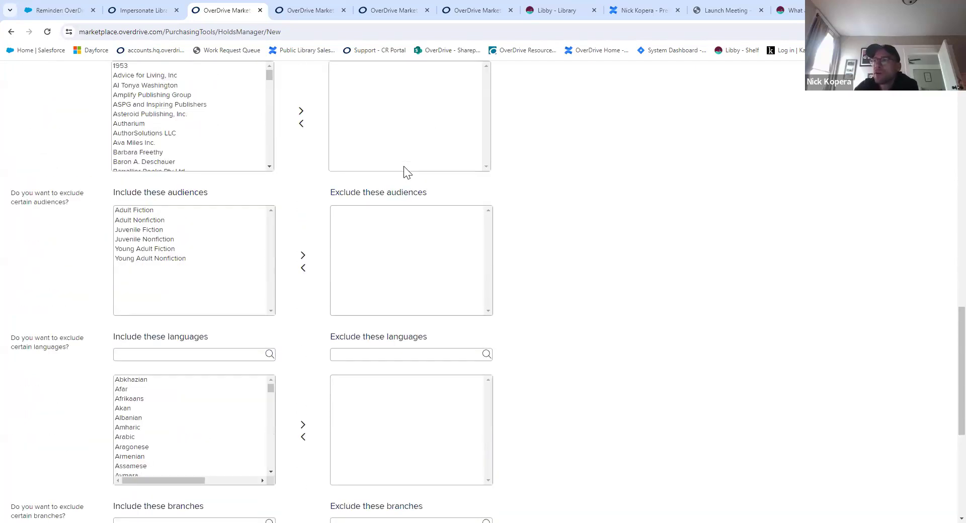
scroll(408, 173, down, 4)
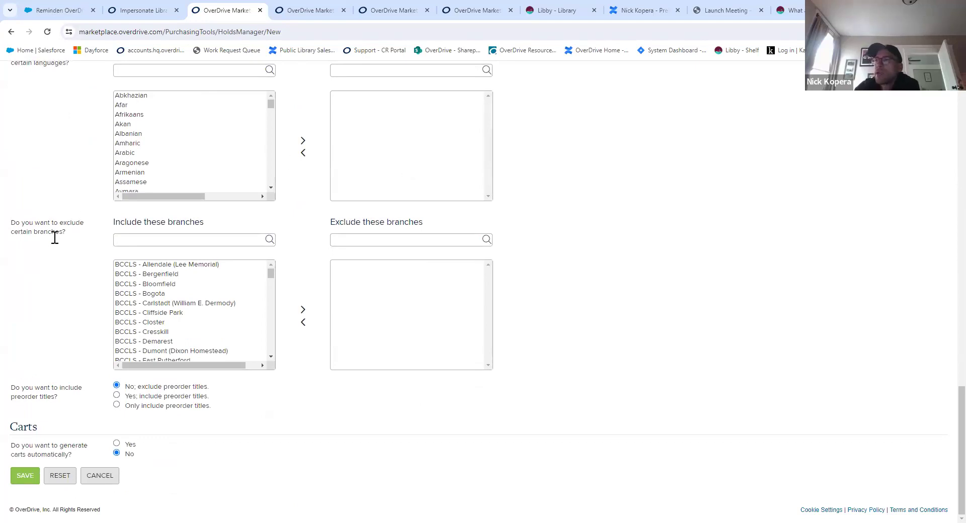
drag(66, 231, 11, 221)
click(80, 254)
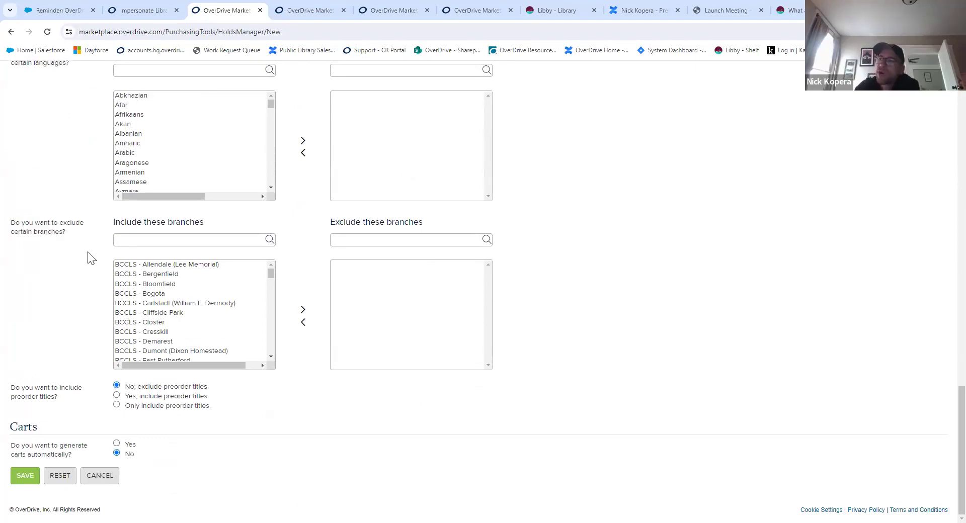
Move every branch, from BCCLS - Allendale (Lee Memorial) through zBCCLS - Edge2, to the plan's excluded branches.
scroll(237, 284, down, 15)
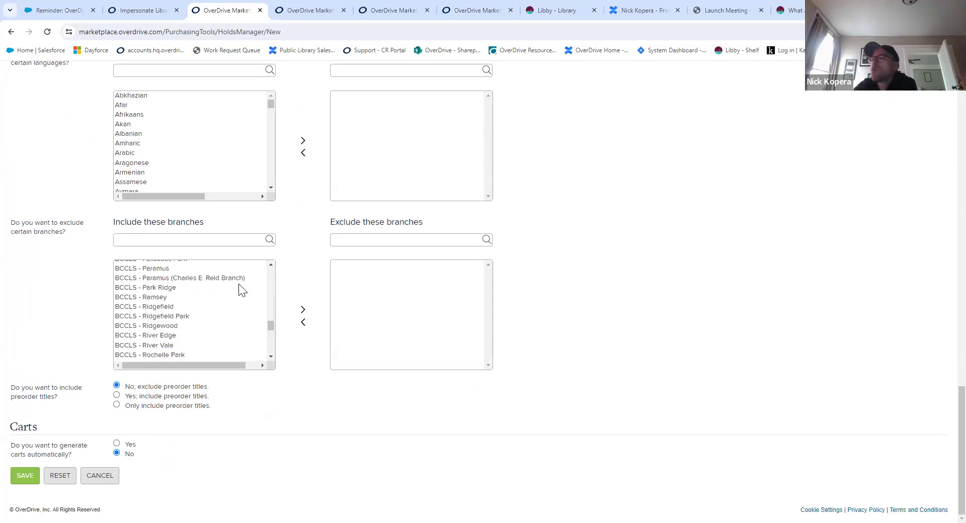
scroll(241, 291, down, 3)
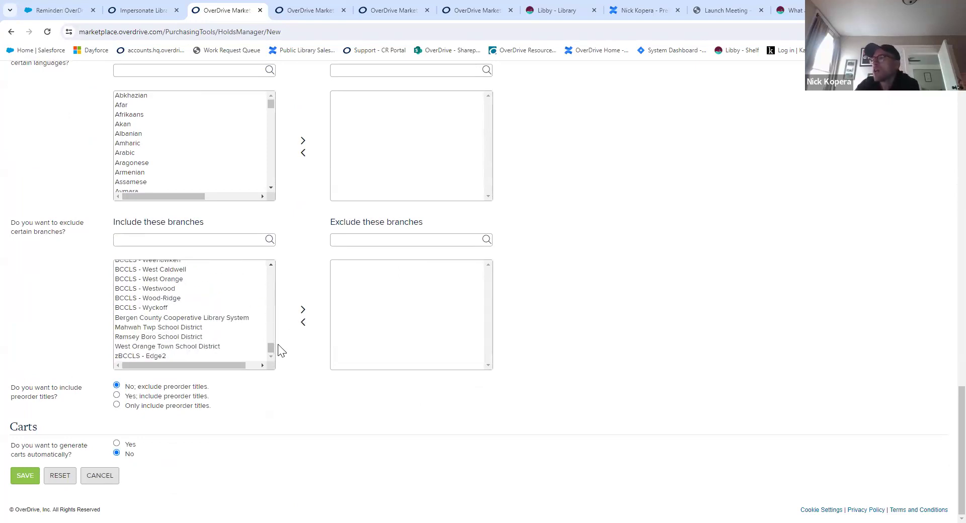
drag(270, 347, 270, 231)
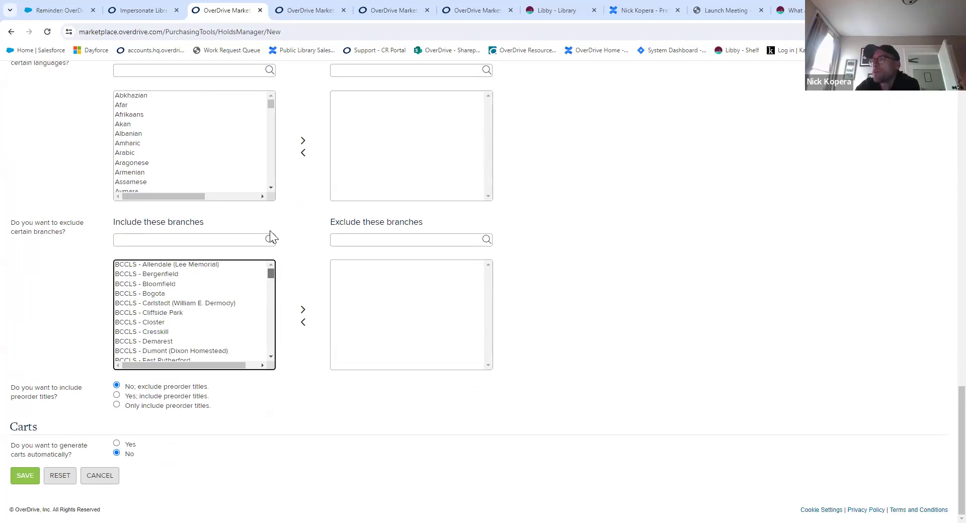
click(183, 266)
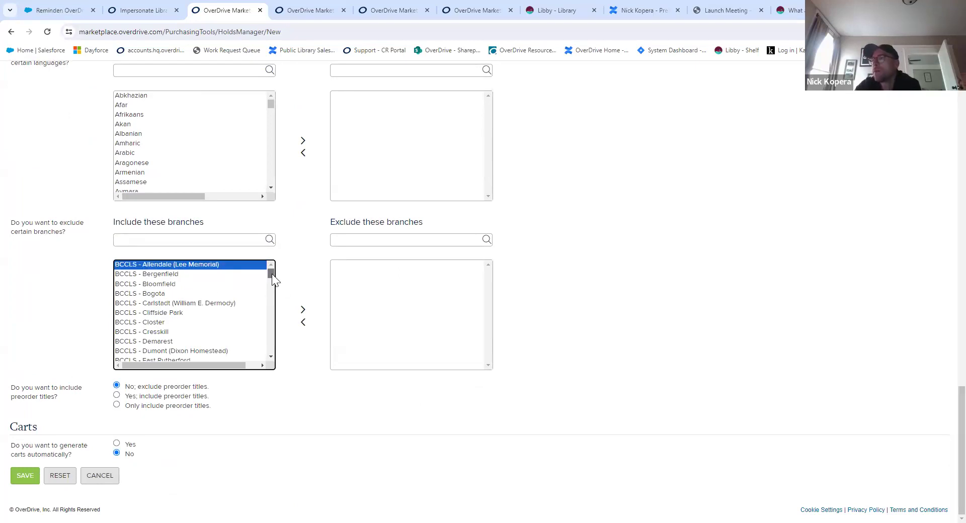
drag(271, 274, 245, 383)
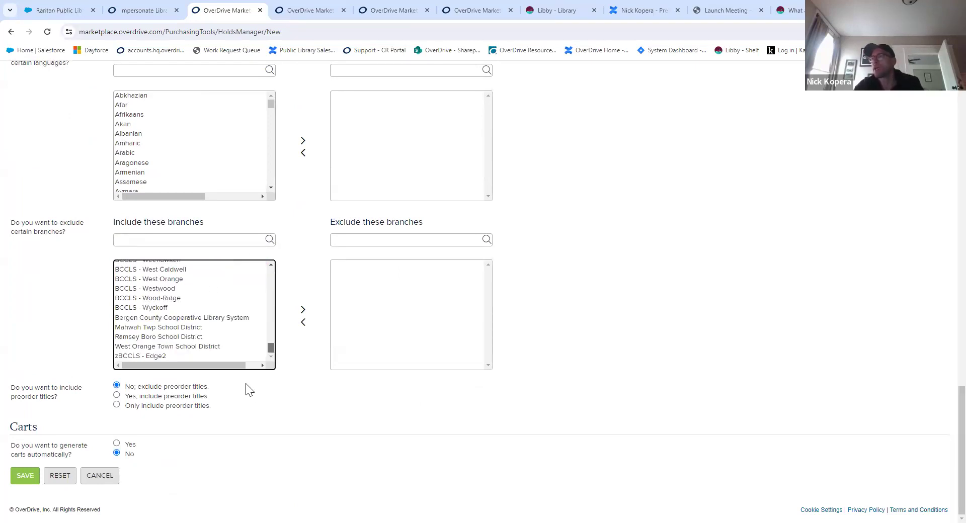
shift+click(139, 354)
click(303, 310)
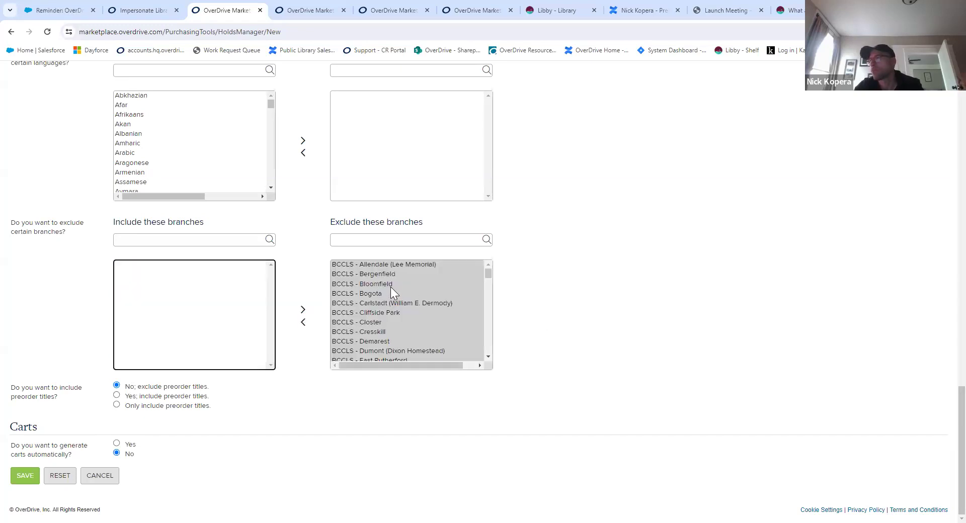
Return BCCLS - Glen Ridge from the excluded branches to the plan's included branches.
click(359, 321)
scroll(383, 312, down, 4)
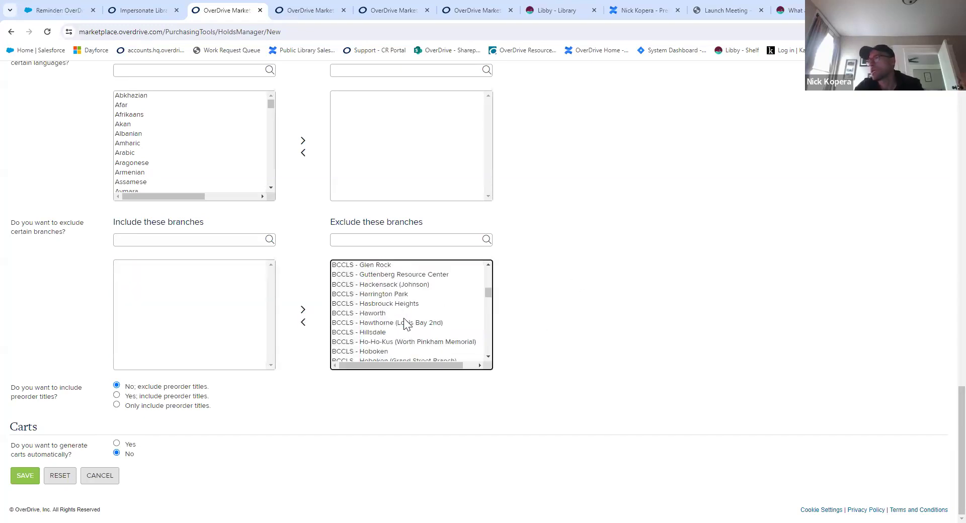
scroll(395, 310, up, 1)
click(373, 306)
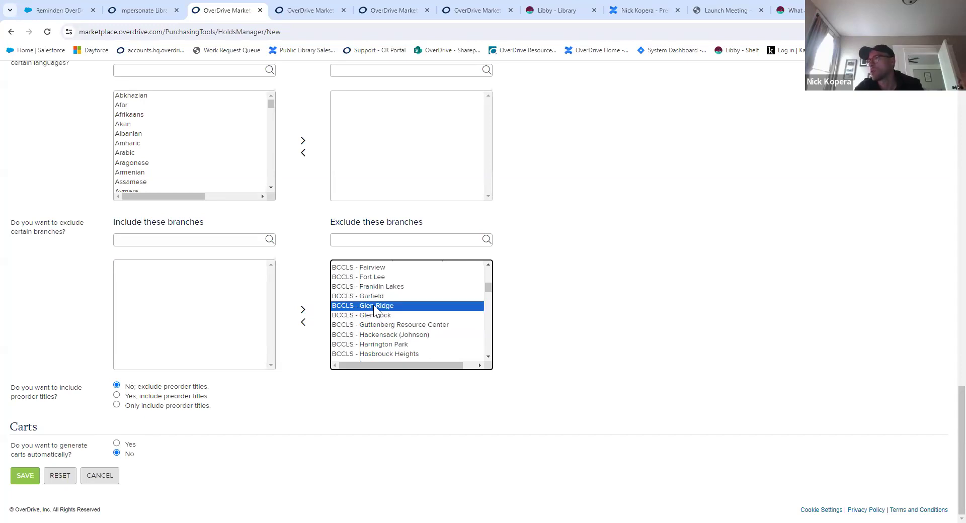
click(303, 323)
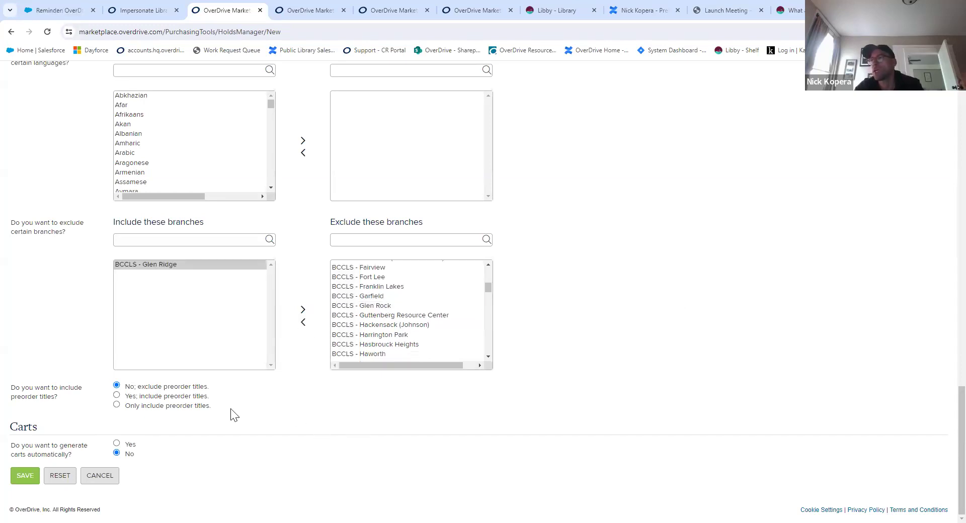
Turn on automatic cart generation to review its schedule, spending limit, copy limit and purchase options, and cancel the new plan.
scroll(514, 197, up, 15)
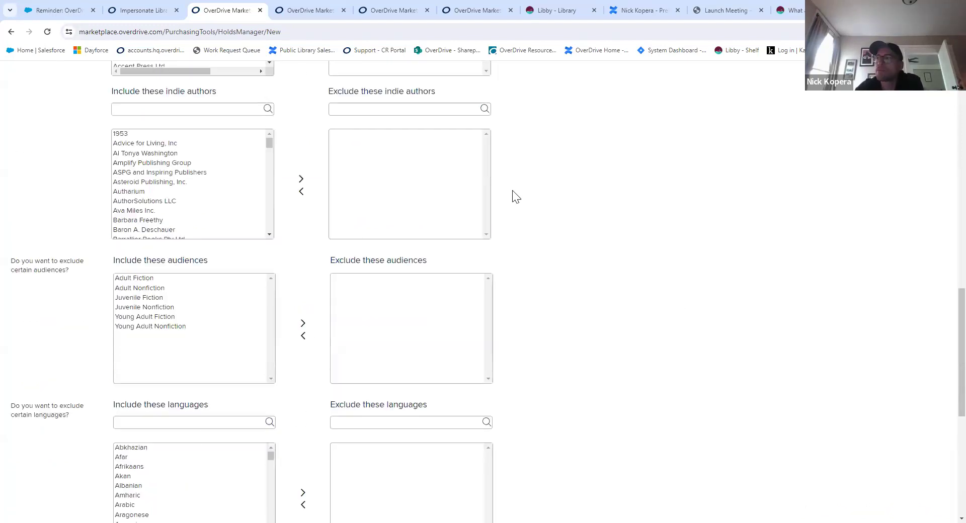
scroll(455, 161, up, 9)
scroll(373, 220, down, 17)
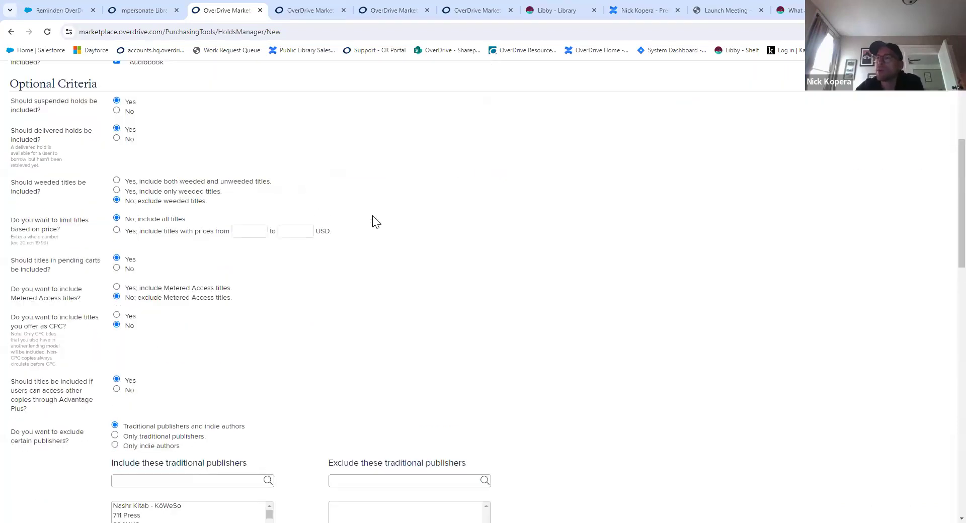
scroll(373, 222, down, 7)
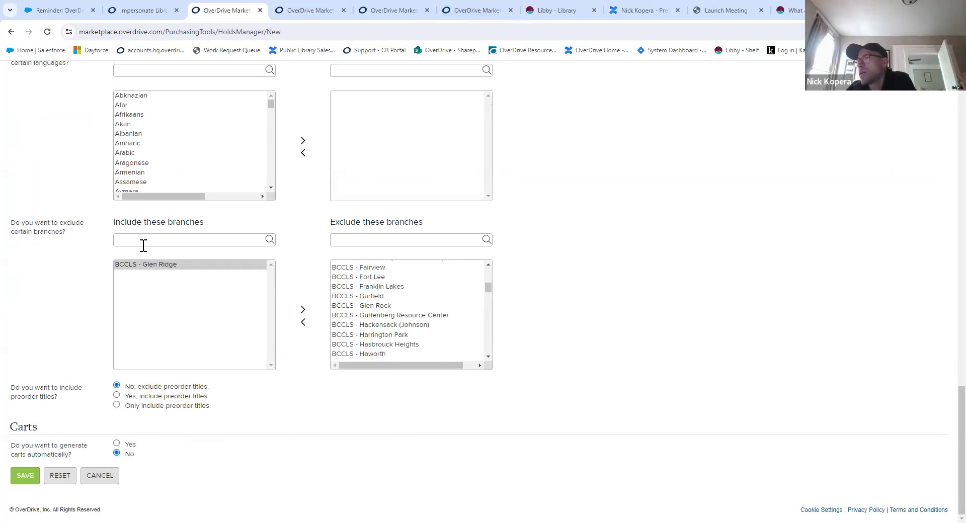
click(116, 444)
scroll(282, 417, down, 4)
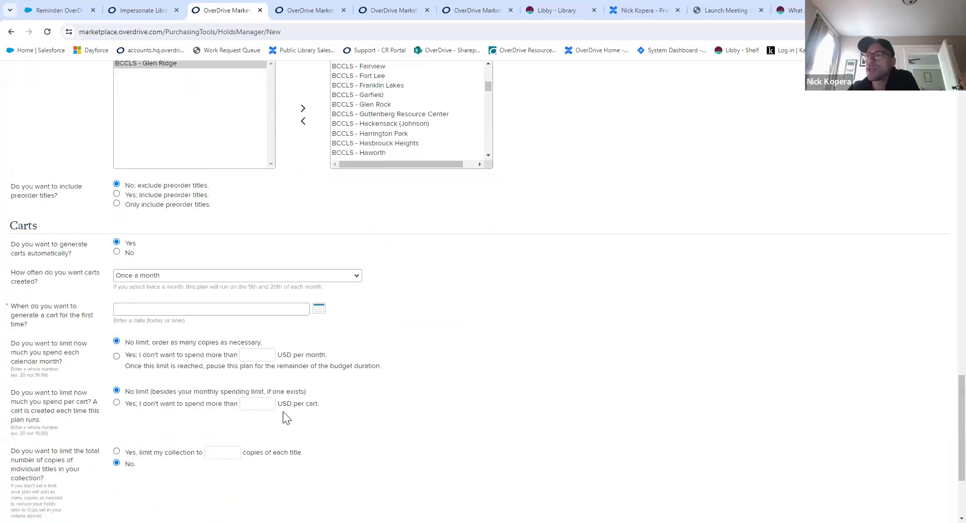
scroll(312, 352, down, 1)
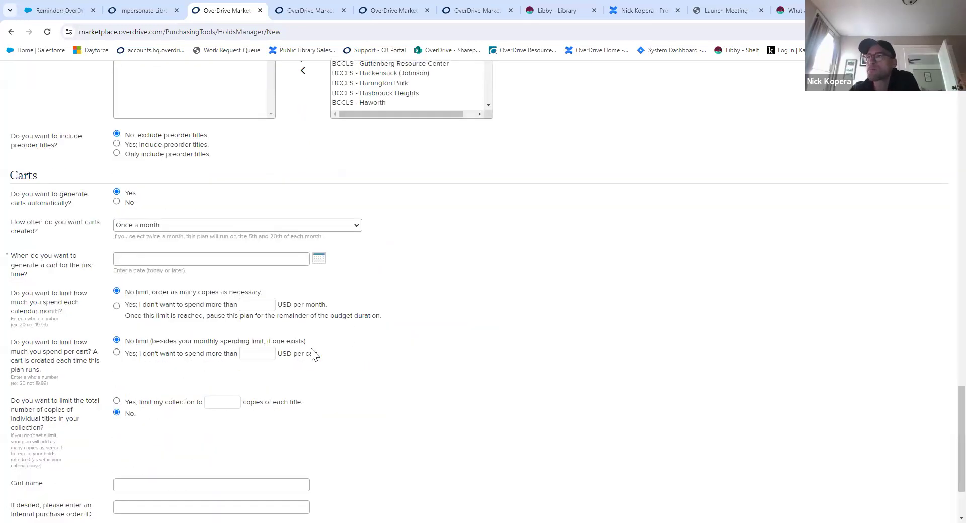
scroll(311, 348, down, 1)
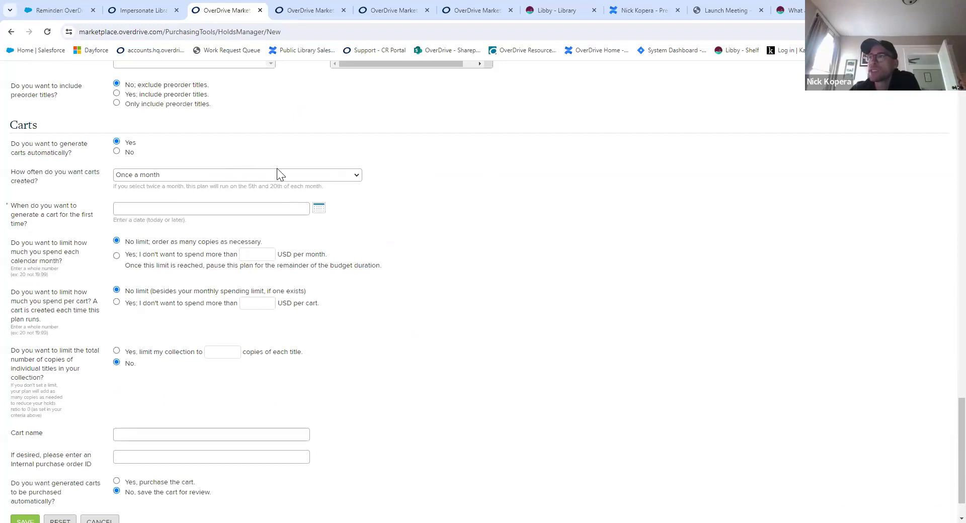
scroll(522, 173, down, 1)
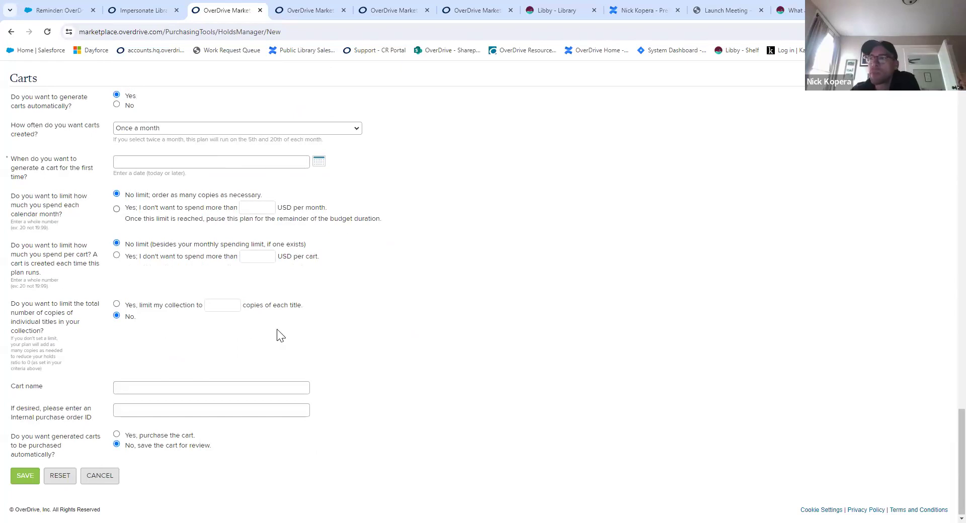
click(100, 478)
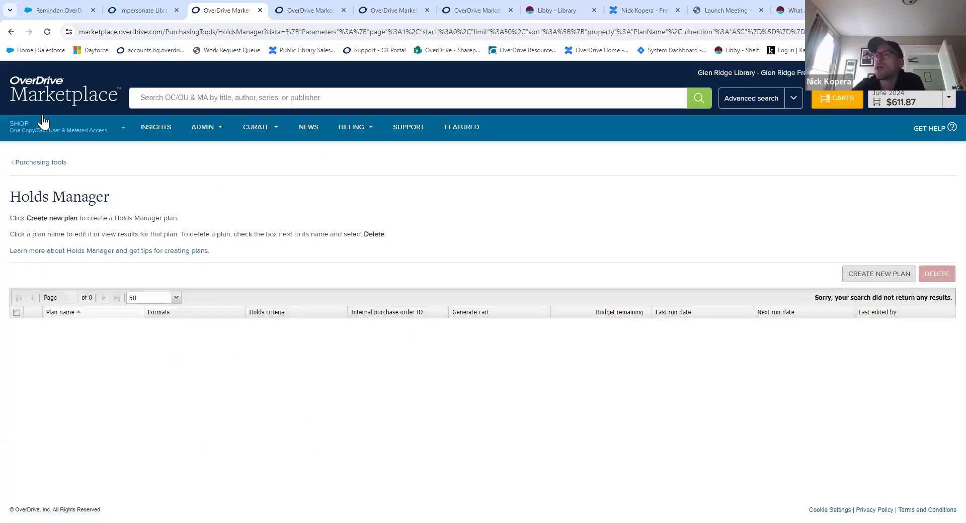
Open the OD Expiring MA titles plan in Metered Access Manager to review its results, and return to the plan list.
click(123, 127)
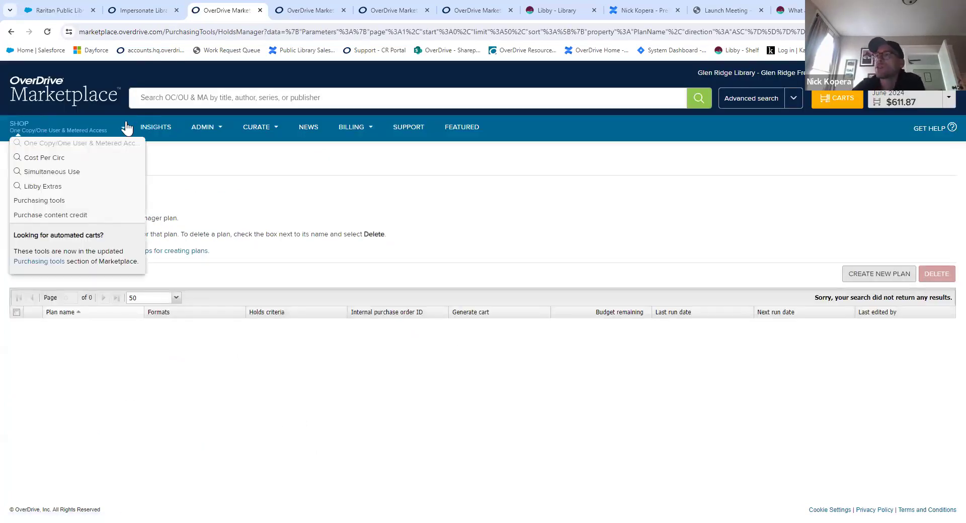
click(63, 207)
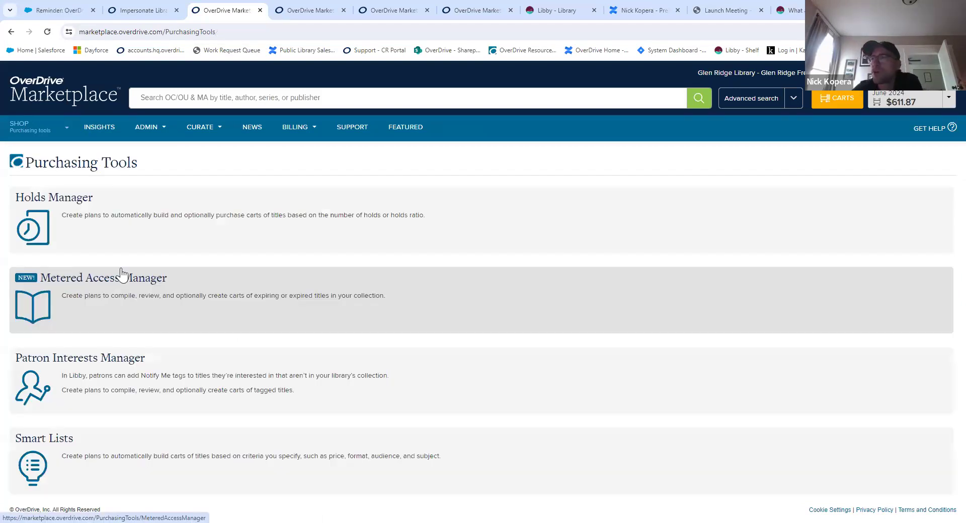
click(121, 274)
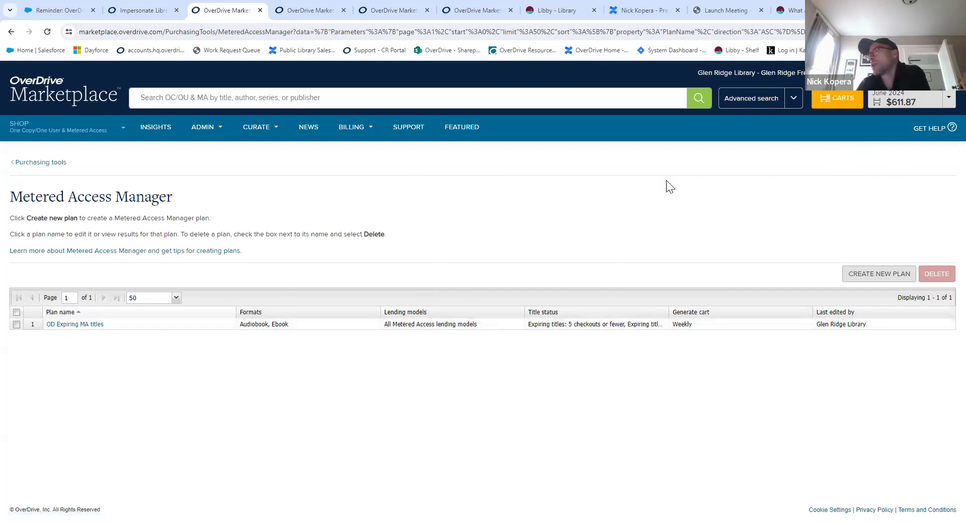
click(92, 325)
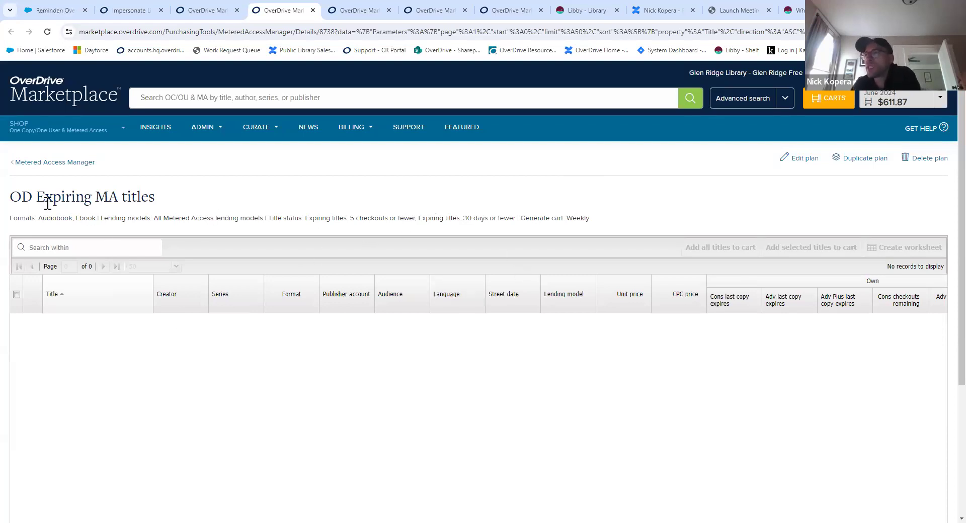
click(48, 162)
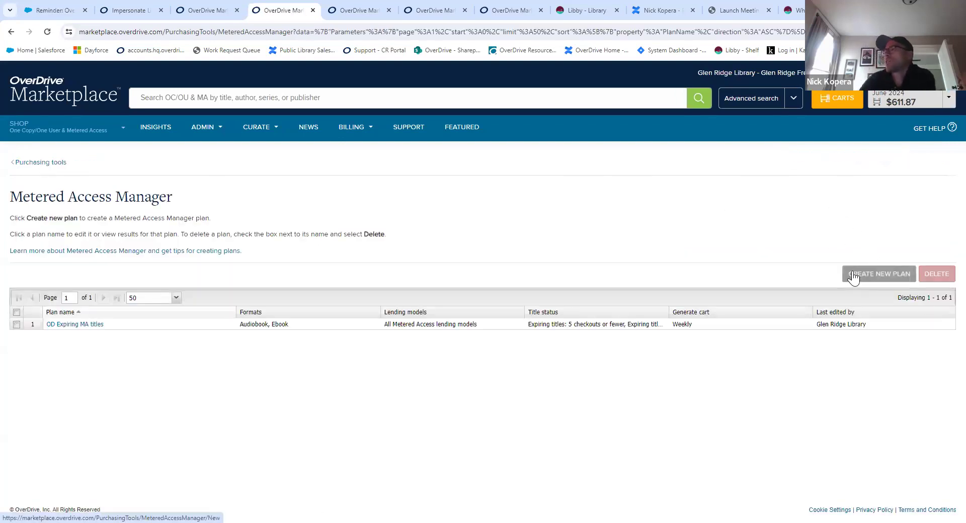
Start a new Metered Access Manager plan and include only the MA: by checkout (one user) lending model.
click(852, 274)
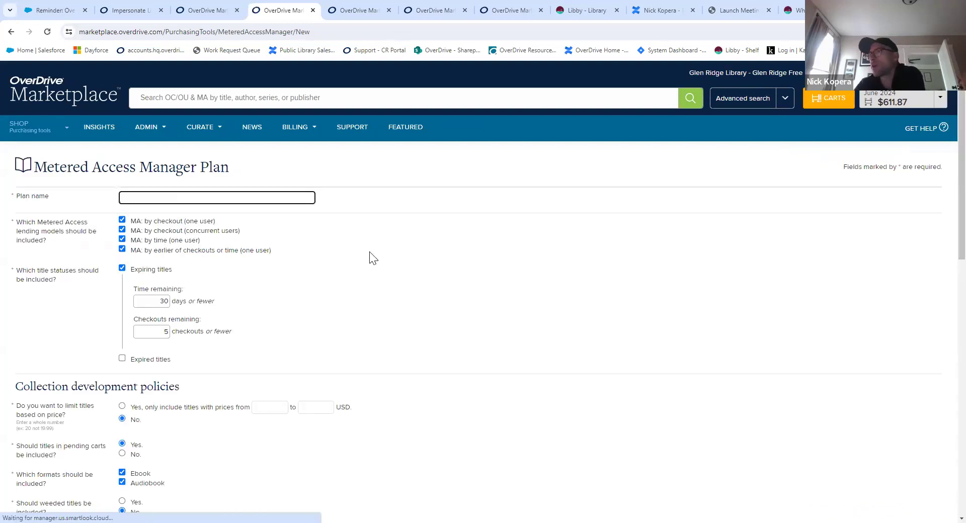
click(122, 230)
click(122, 239)
click(122, 249)
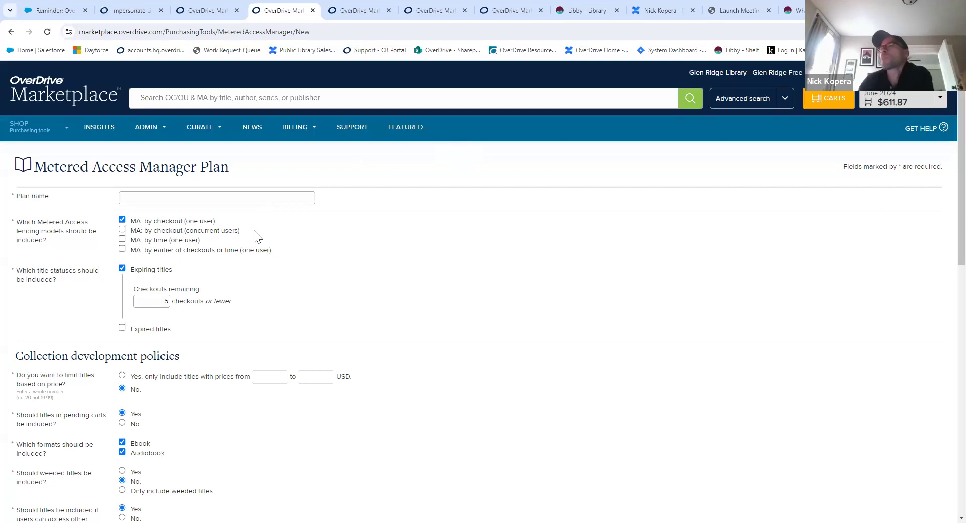
double_click(169, 304)
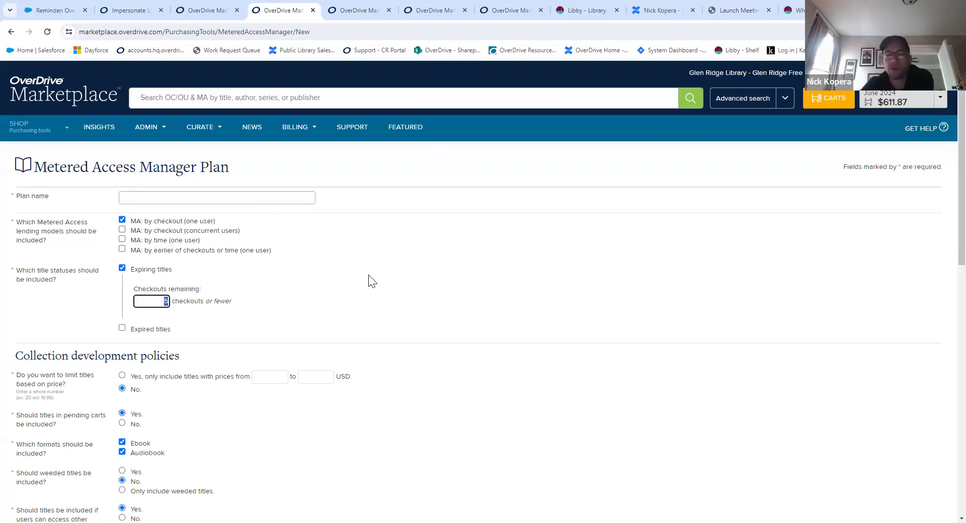
Review the new plan's collection policies, circulation activity time ranges and cart automation options, and cancel the plan.
scroll(356, 140, down, 6)
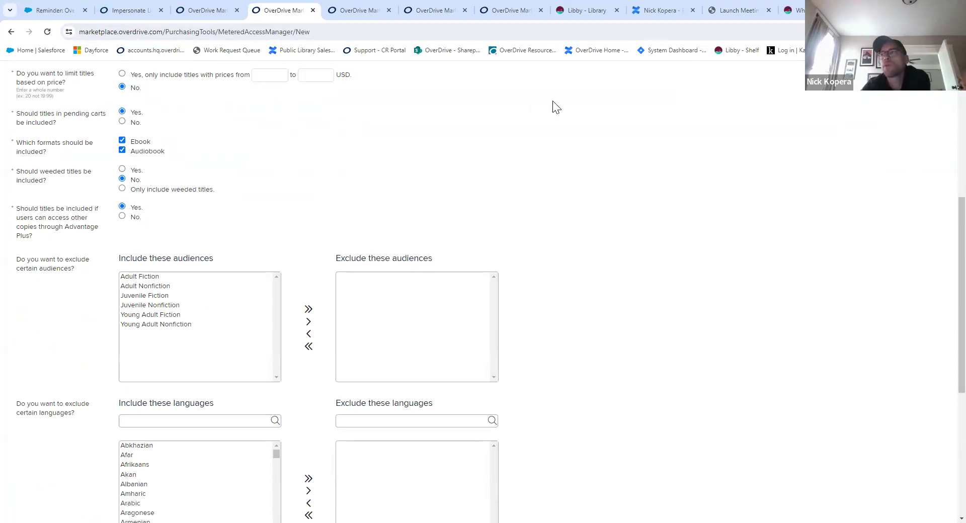
scroll(554, 108, down, 5)
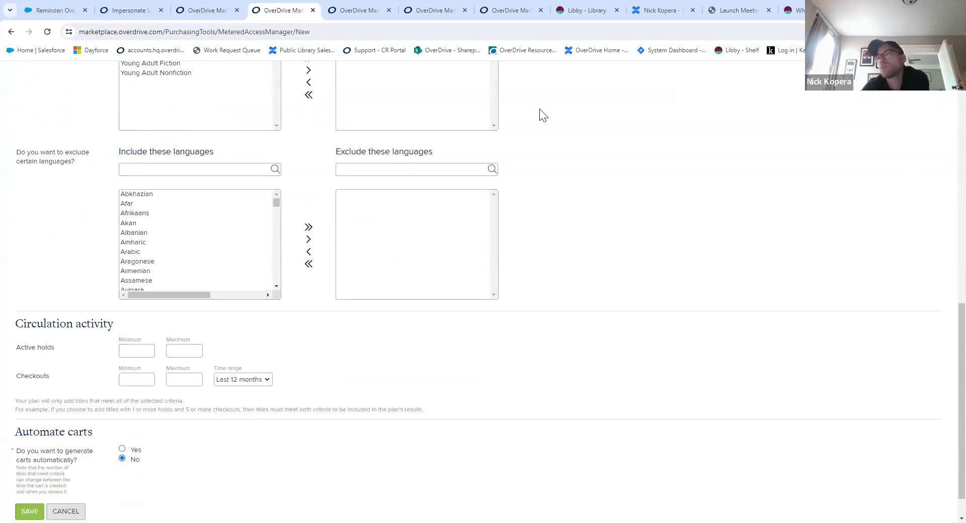
scroll(544, 115, down, 1)
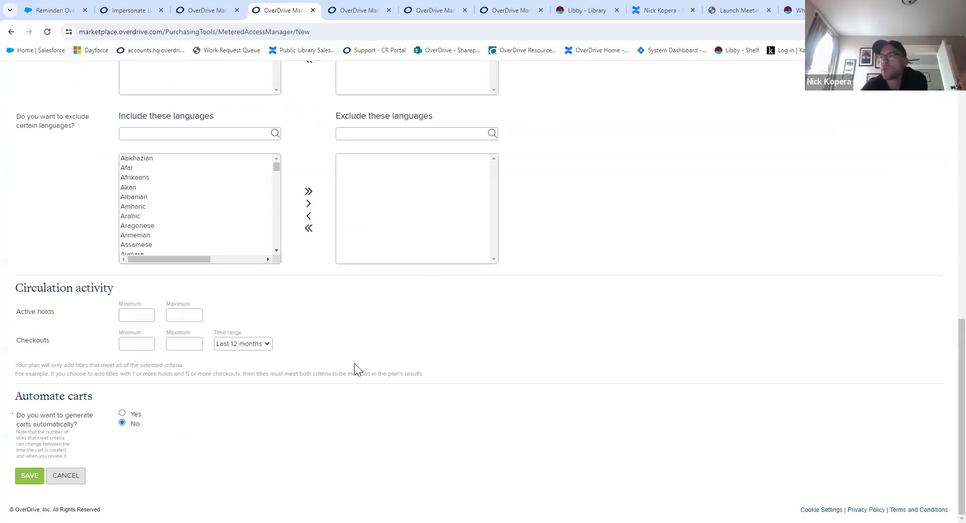
click(266, 344)
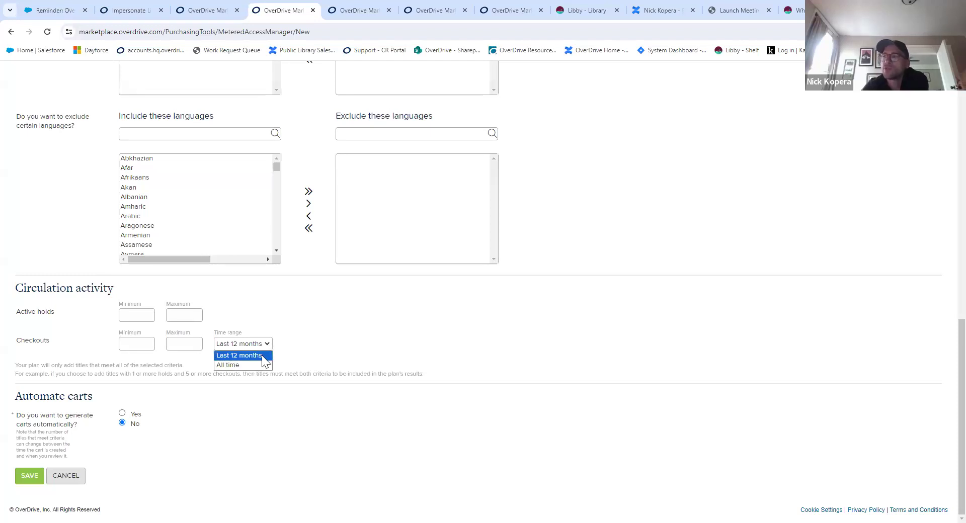
click(591, 426)
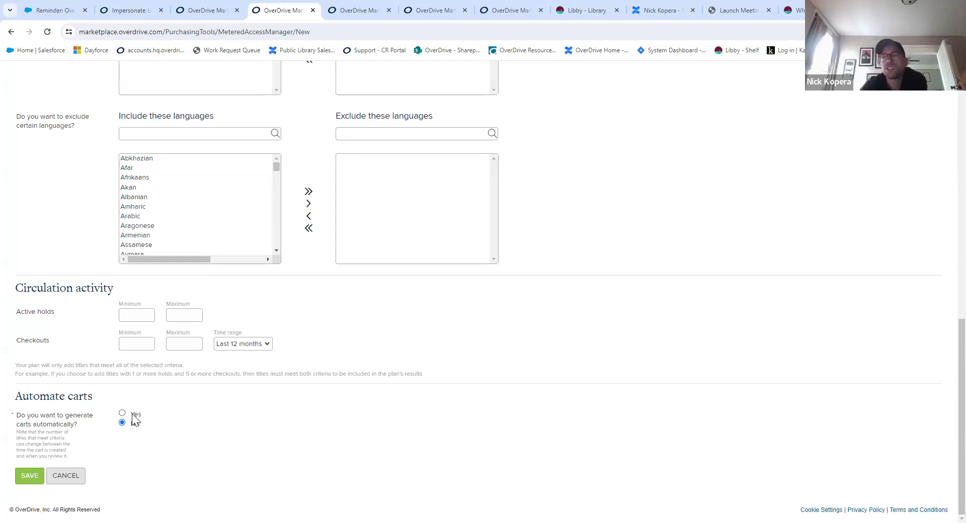
click(67, 478)
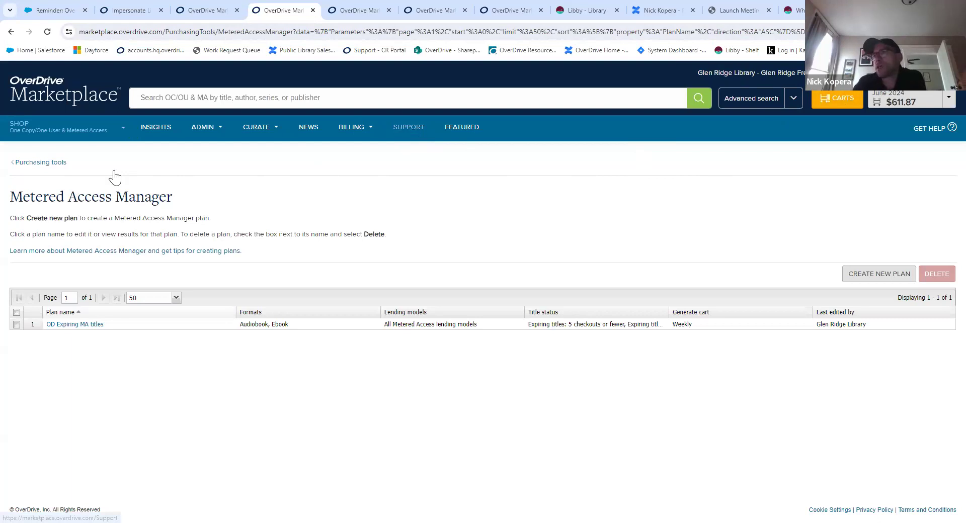
Open the Recommendations/Notify Me plan in Patron Interests Manager to review its results.
click(84, 187)
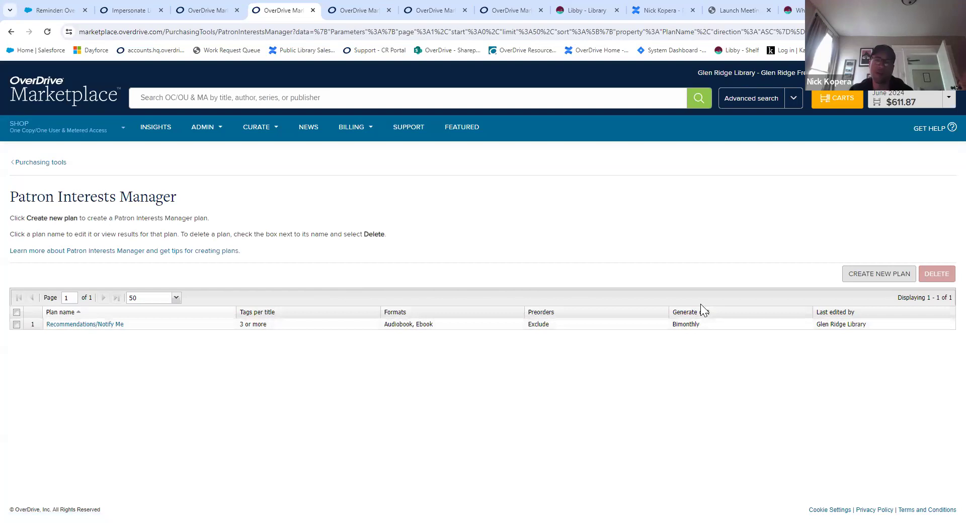
click(74, 321)
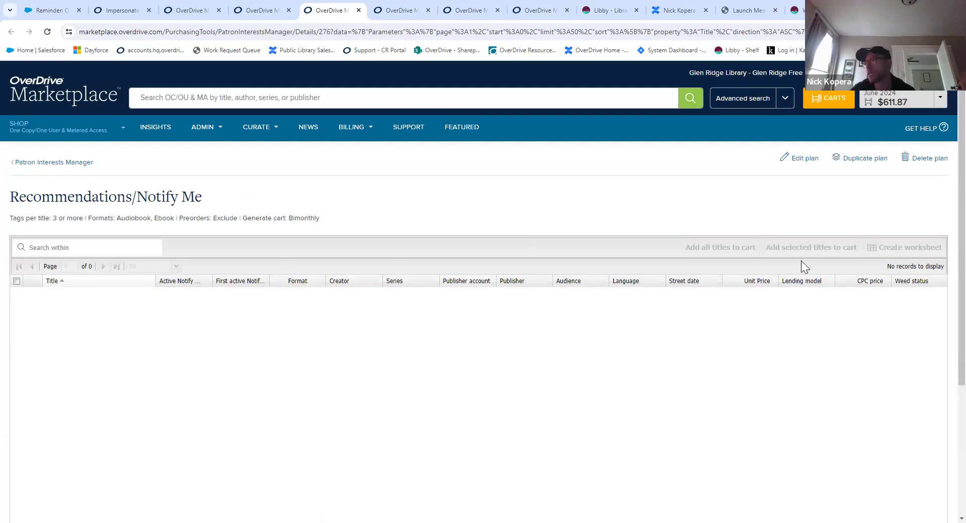
Open the Patron interests dashboard in Insights and apply its activity filter for Notify Me data from the last 60 days.
click(142, 128)
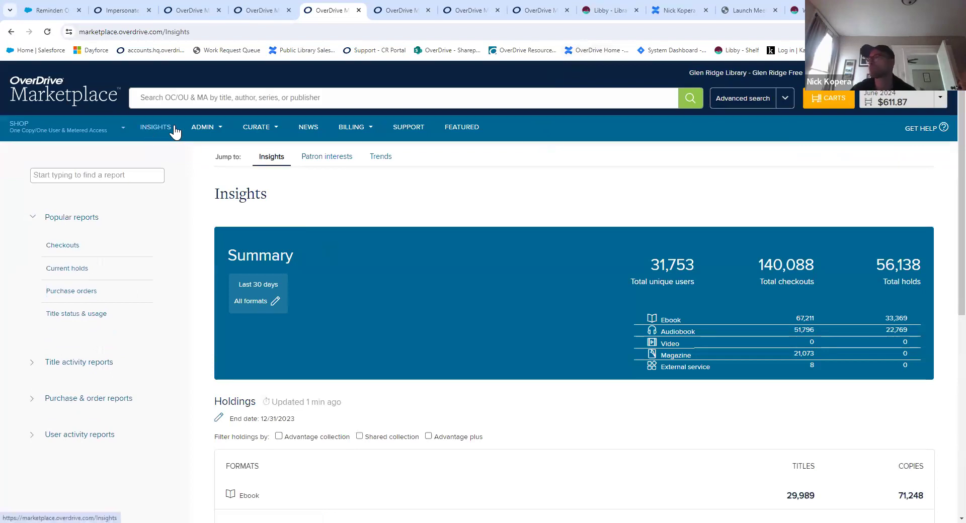
click(332, 150)
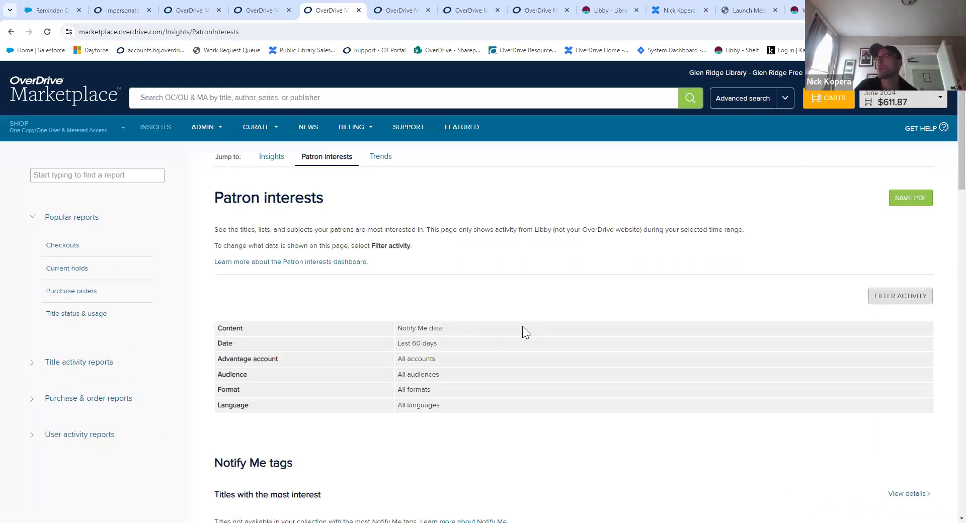
scroll(541, 326, down, 2)
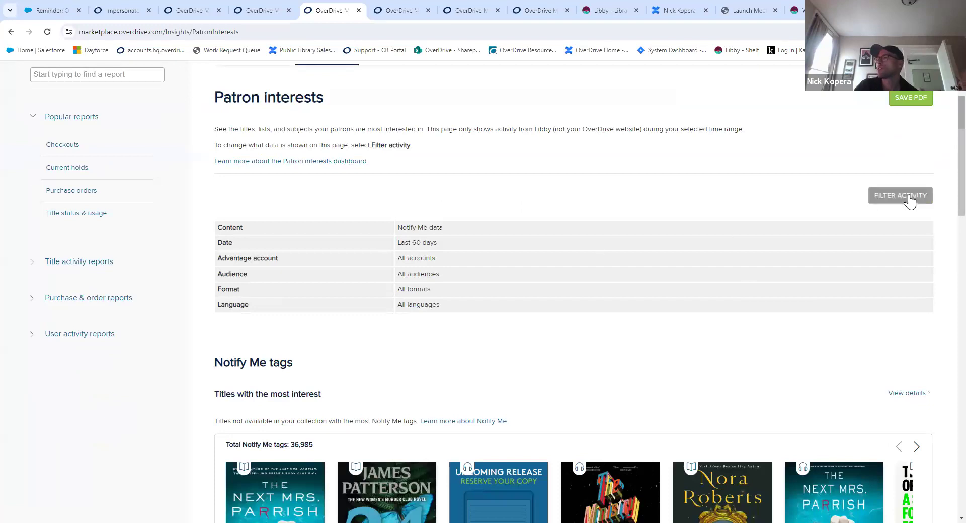
click(909, 197)
click(508, 232)
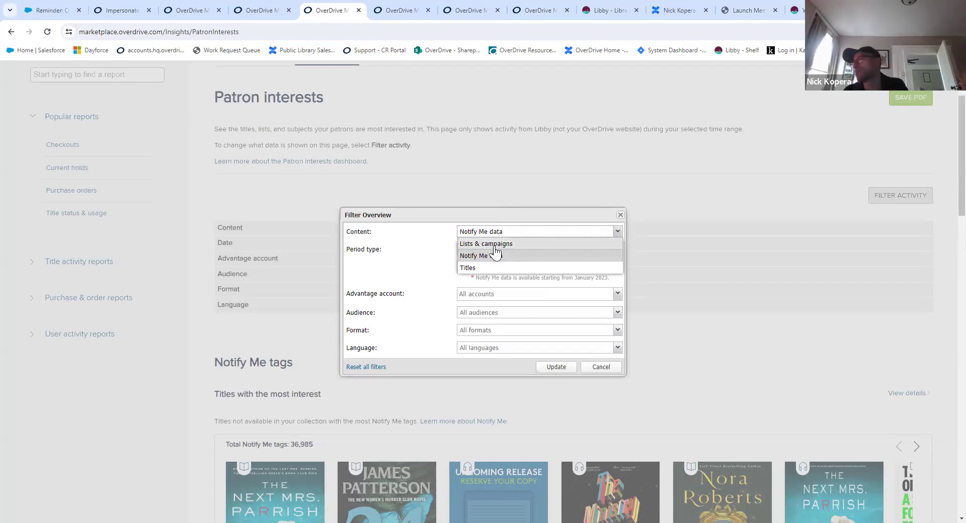
click(581, 165)
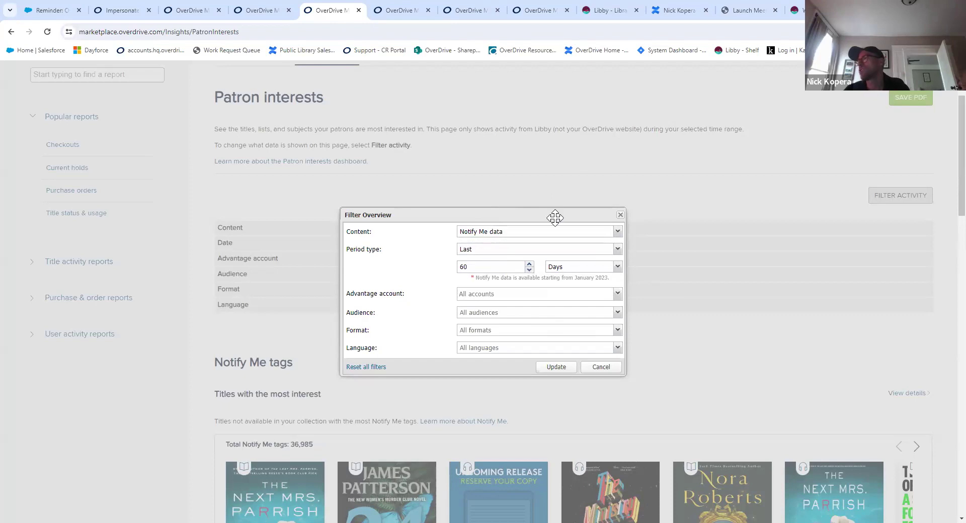
click(554, 368)
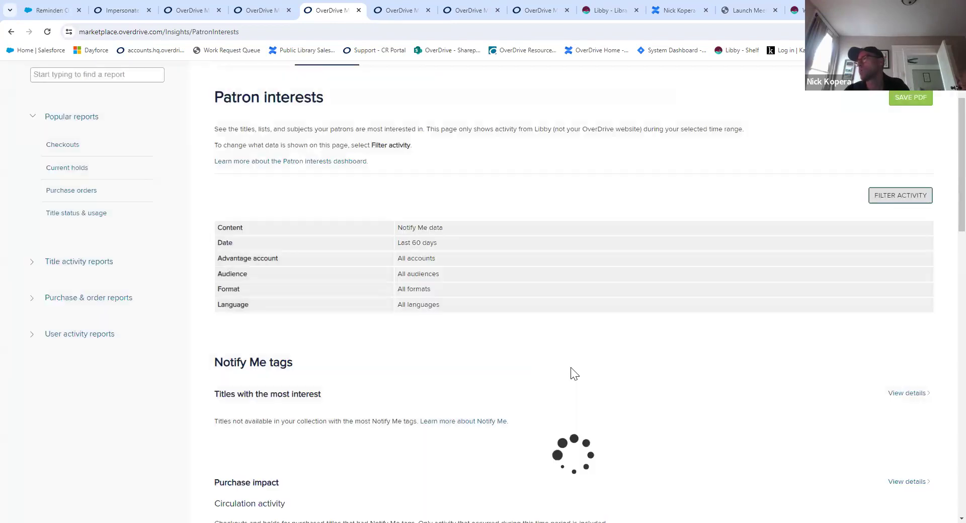
View the title details of the top-ranked Notify Me ebook, return to the dashboard and browse further titles with the most interest.
scroll(729, 272, down, 5)
scroll(756, 272, down, 1)
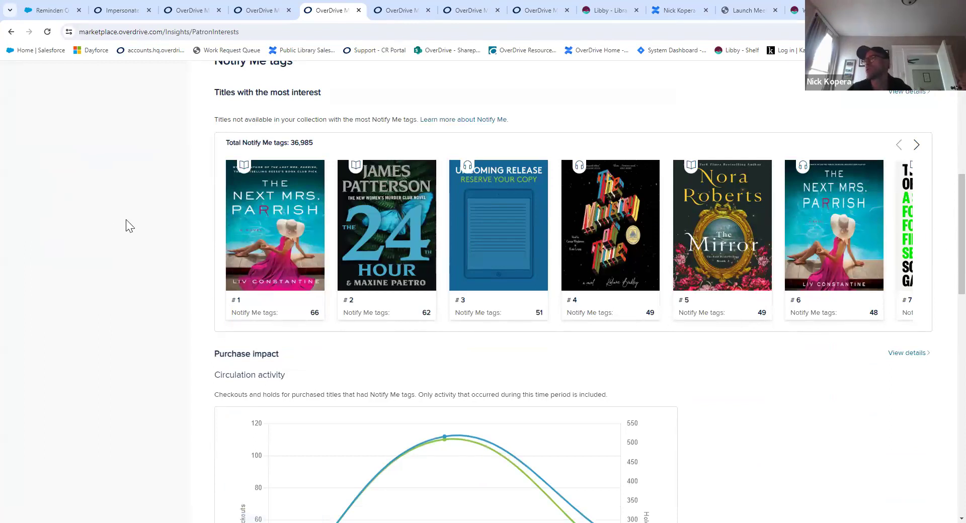
click(258, 250)
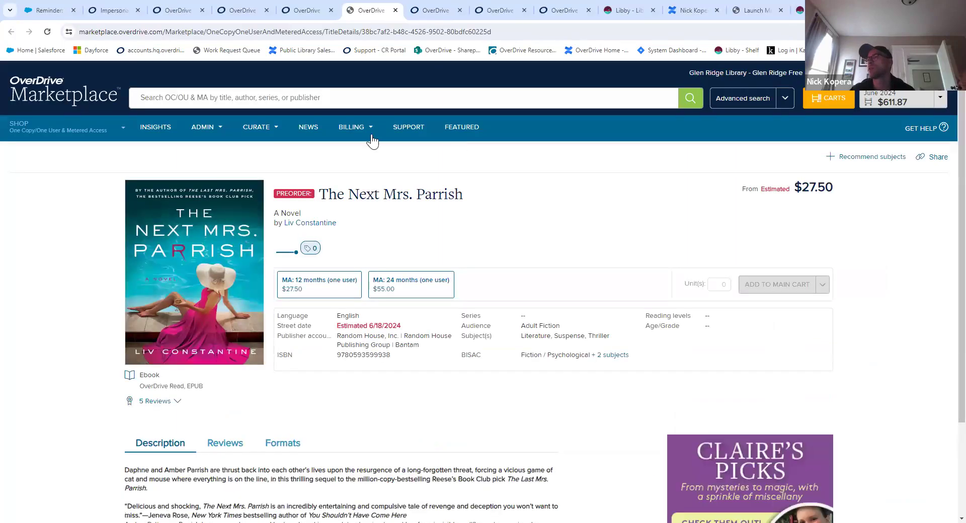
click(319, 9)
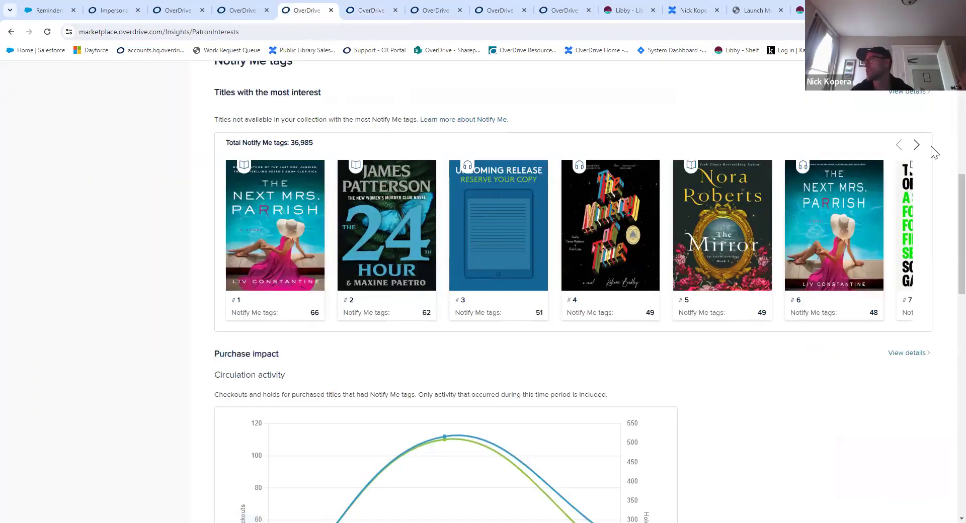
click(917, 146)
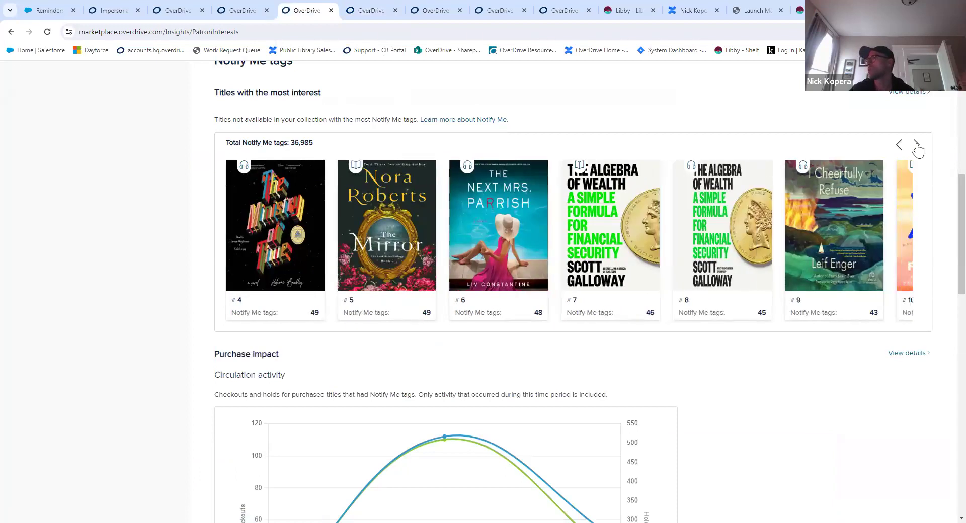
click(917, 146)
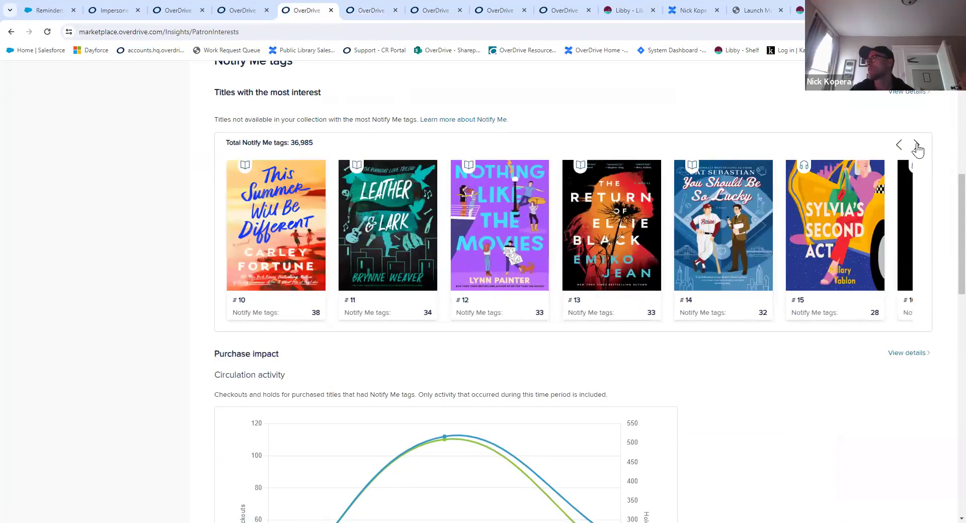
Look through the Advantage account choices in the Patron interests activity filter and close it without applying changes.
scroll(811, 269, up, 7)
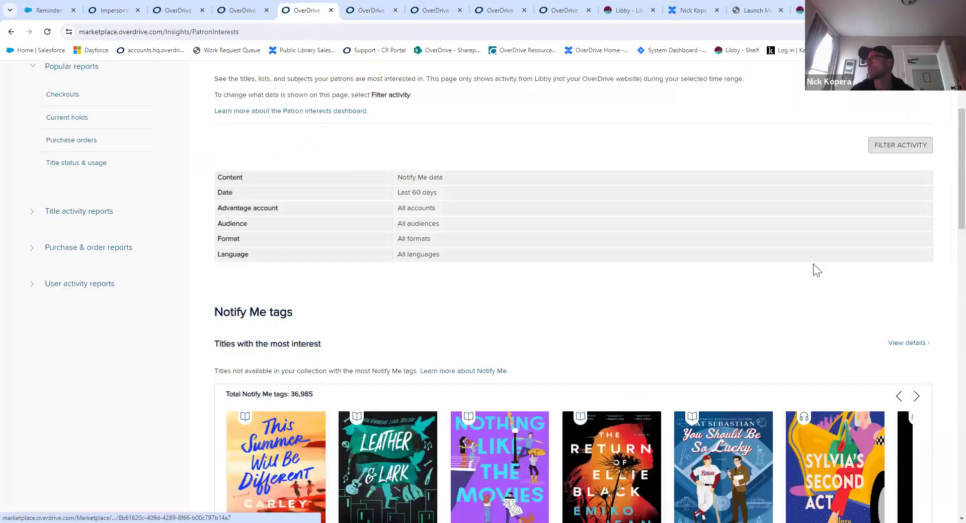
click(887, 240)
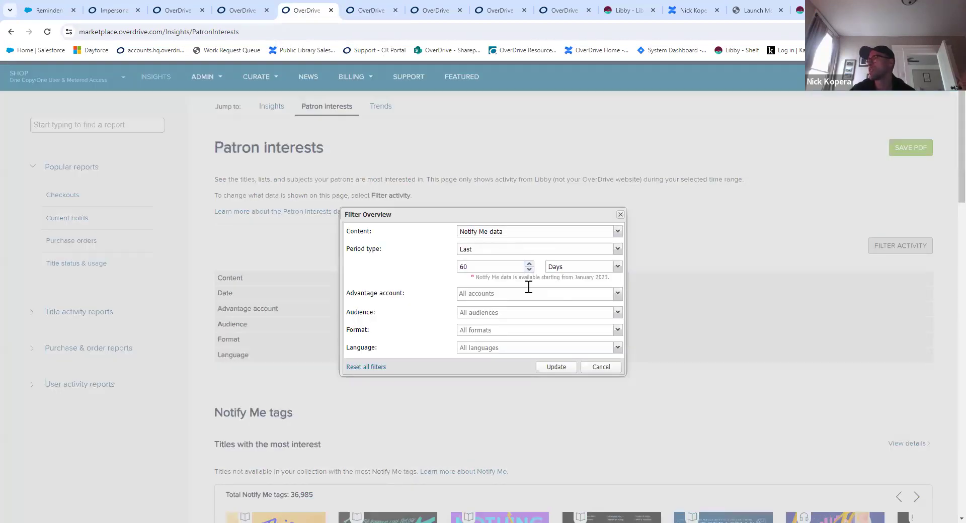
click(510, 292)
scroll(511, 340, down, 7)
scroll(511, 340, down, 5)
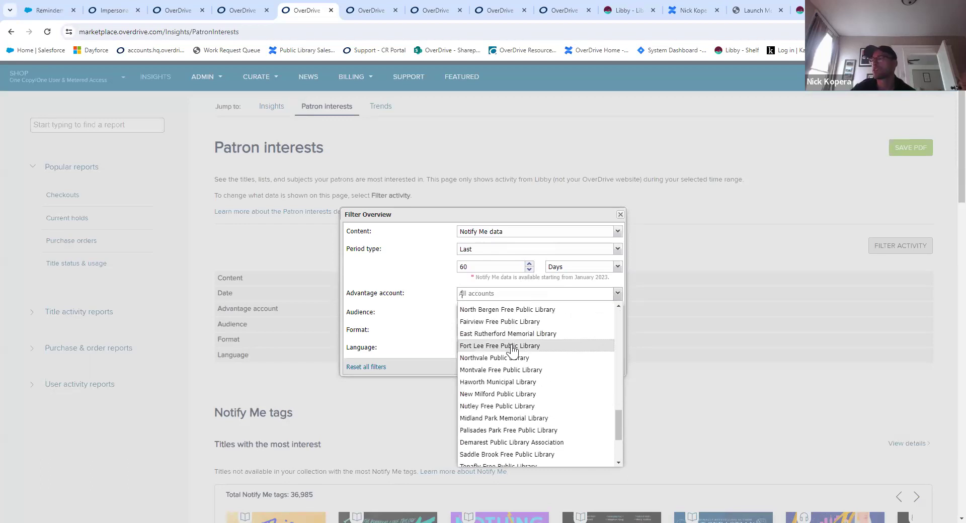
click(414, 316)
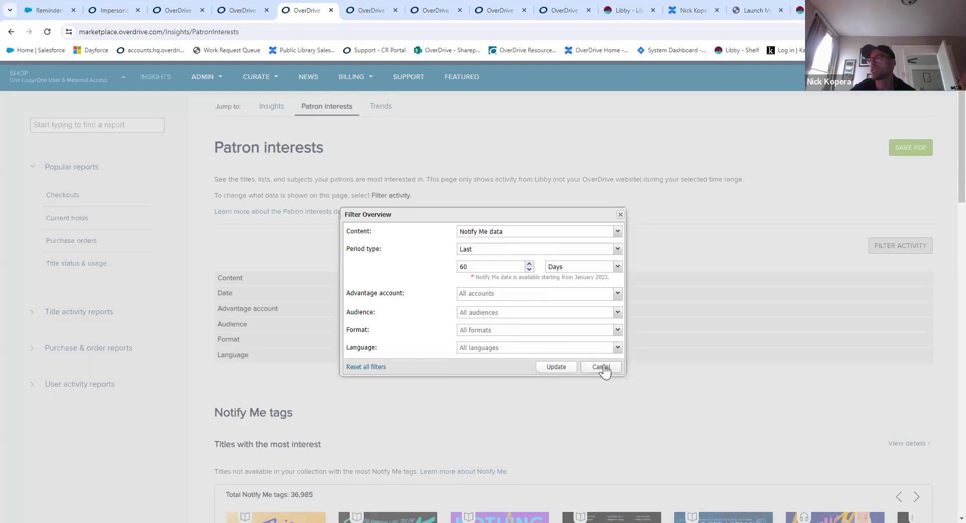
click(602, 368)
Open the detailed report of titles with the most Notify Me interest and examine its title list.
scroll(849, 322, down, 6)
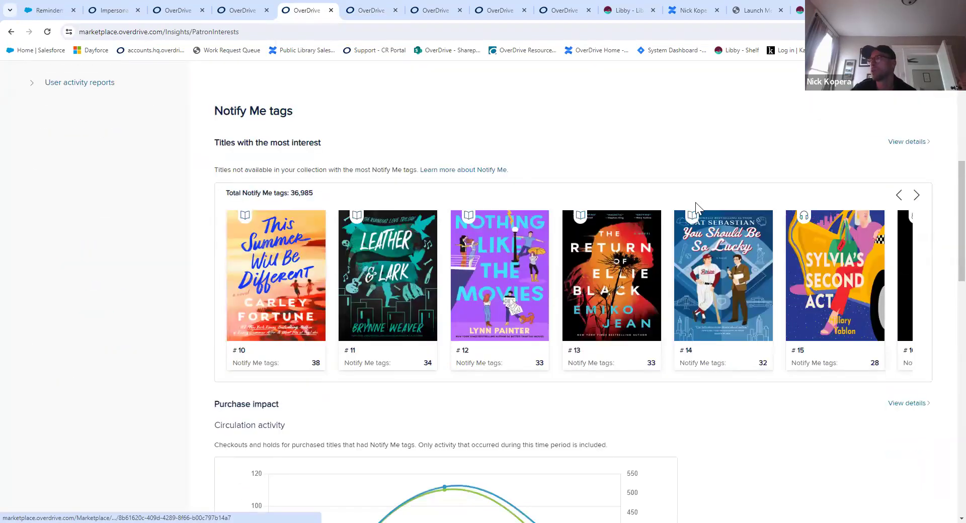
click(900, 143)
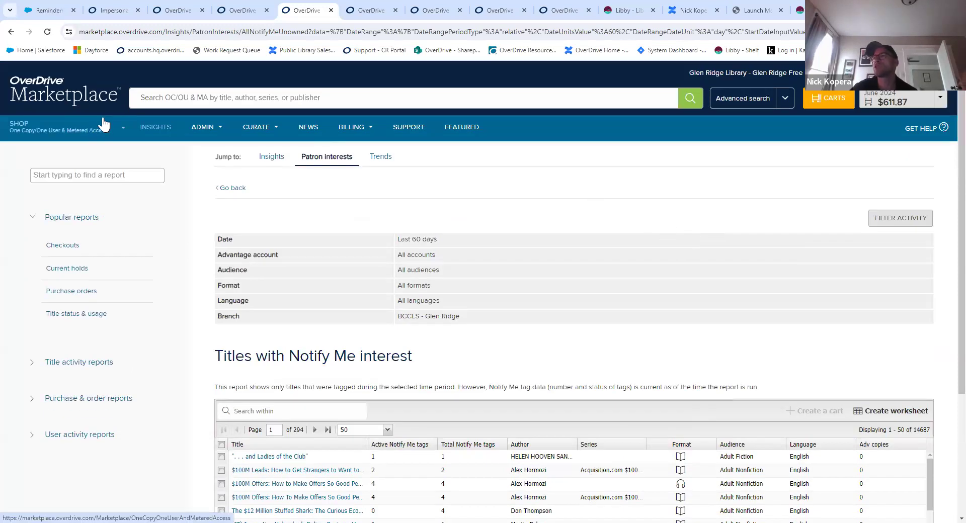
click(123, 130)
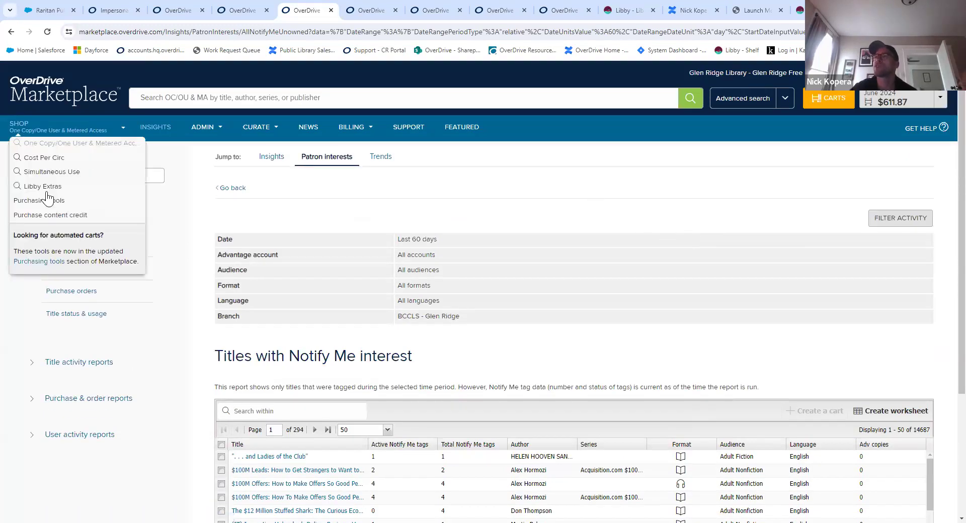
scroll(48, 203, down, 4)
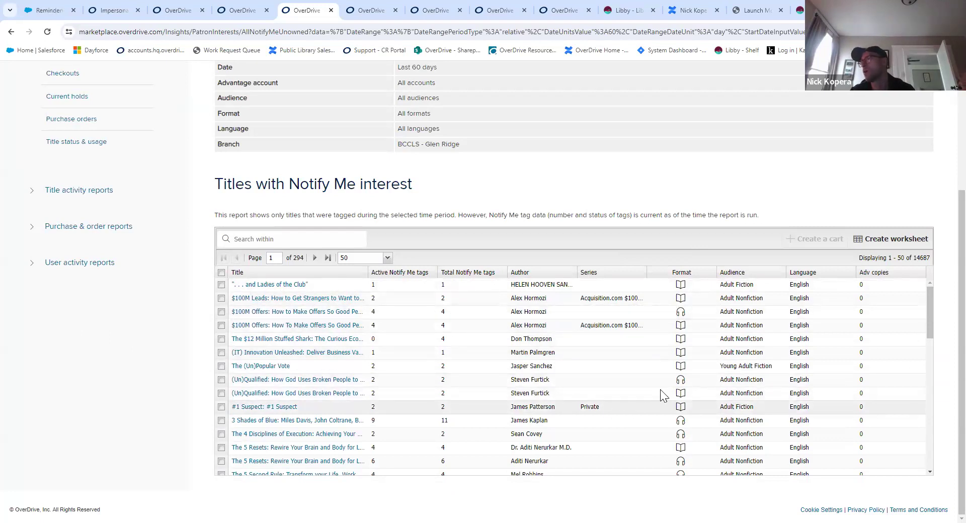
Finish reviewing the Titles with Notify Me interest report and open the Purchasing Tools overview.
scroll(811, 390, down, 1)
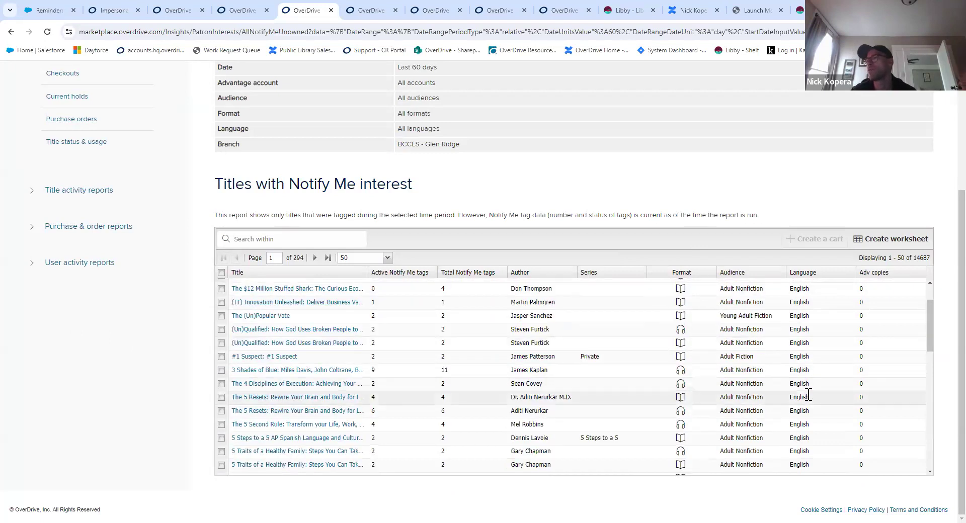
scroll(755, 382, up, 3)
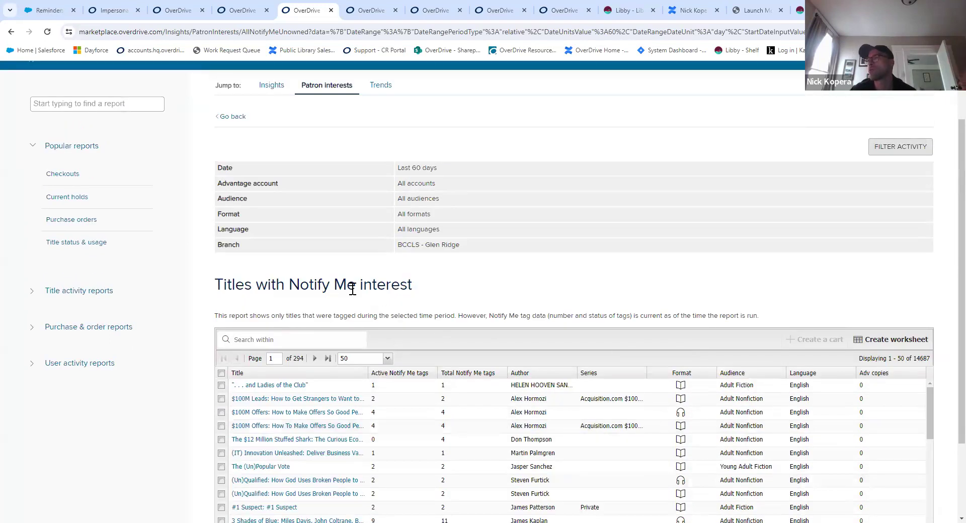
scroll(513, 309, up, 2)
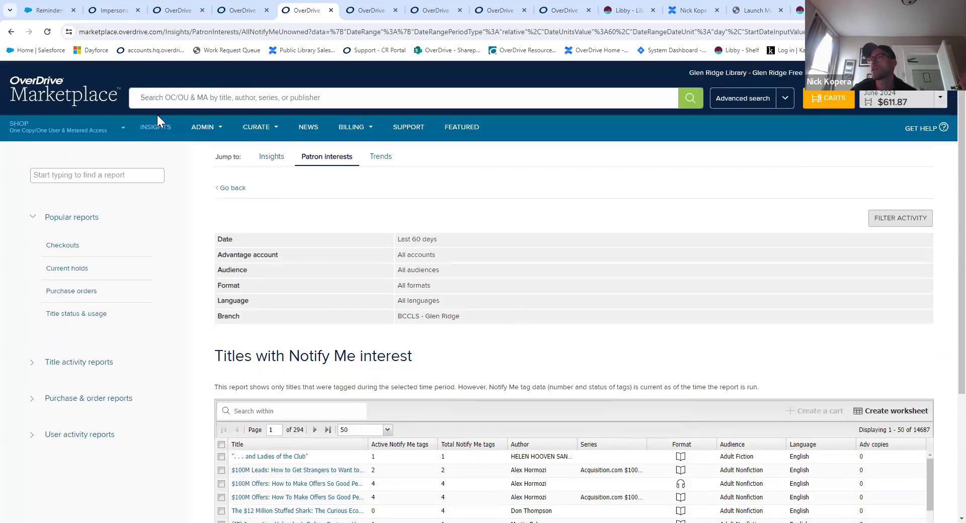
click(122, 128)
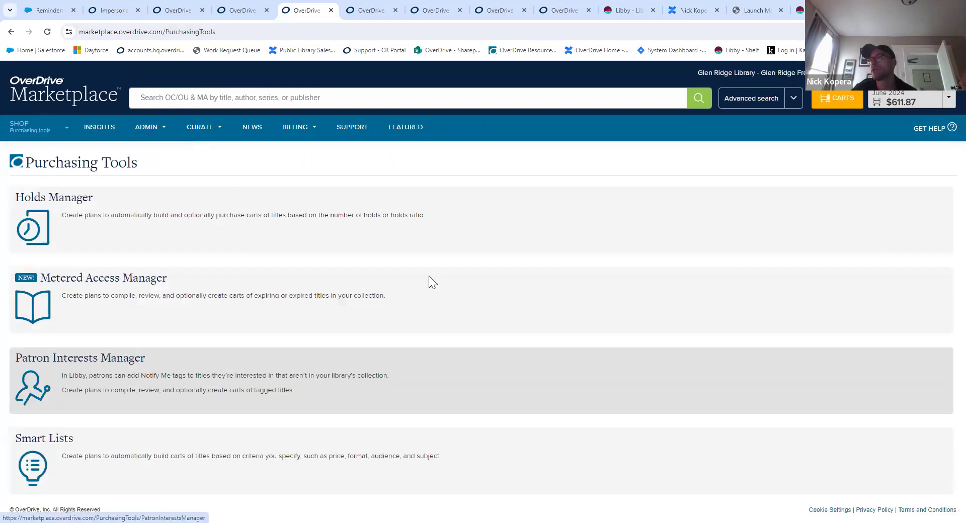
Go to the One Copy/One User & Metered Access shop and open its advanced search form at the holdings criteria.
click(146, 358)
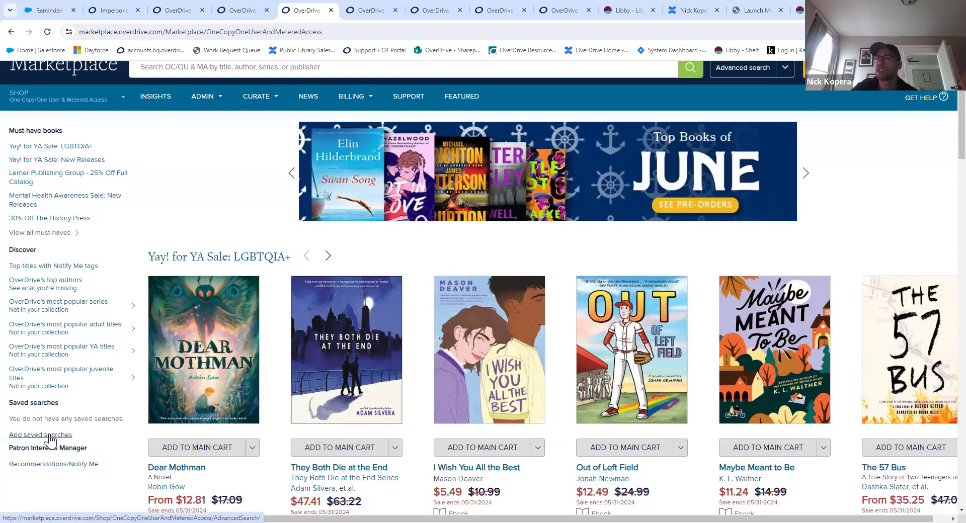
scroll(745, 110, up, 1)
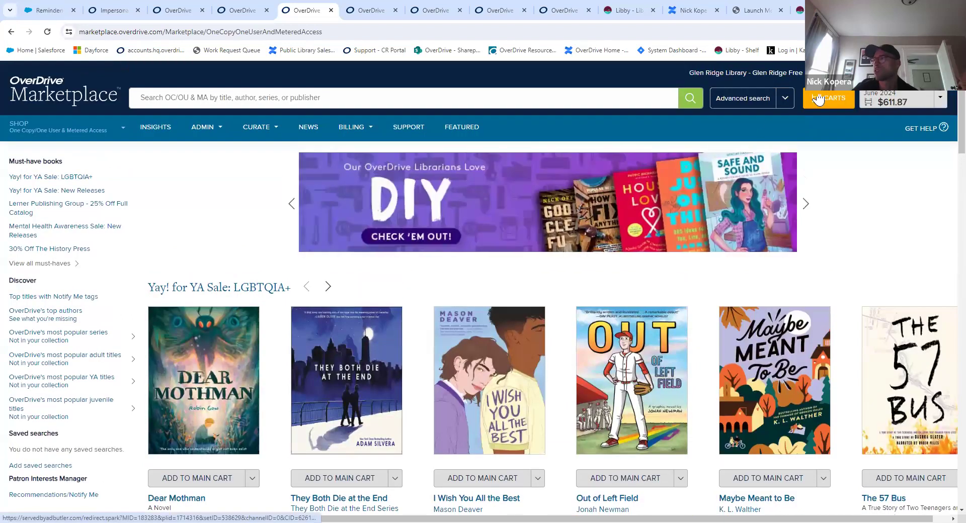
click(742, 98)
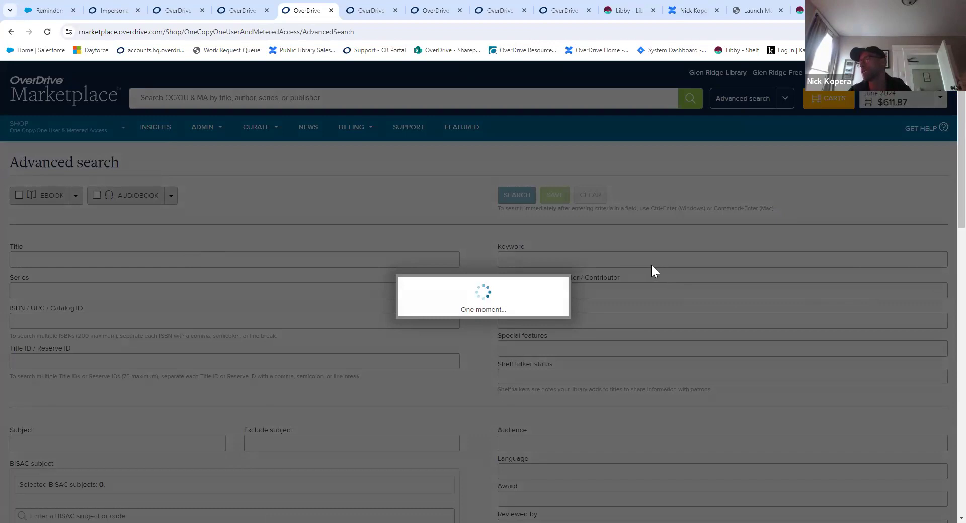
scroll(652, 266, down, 6)
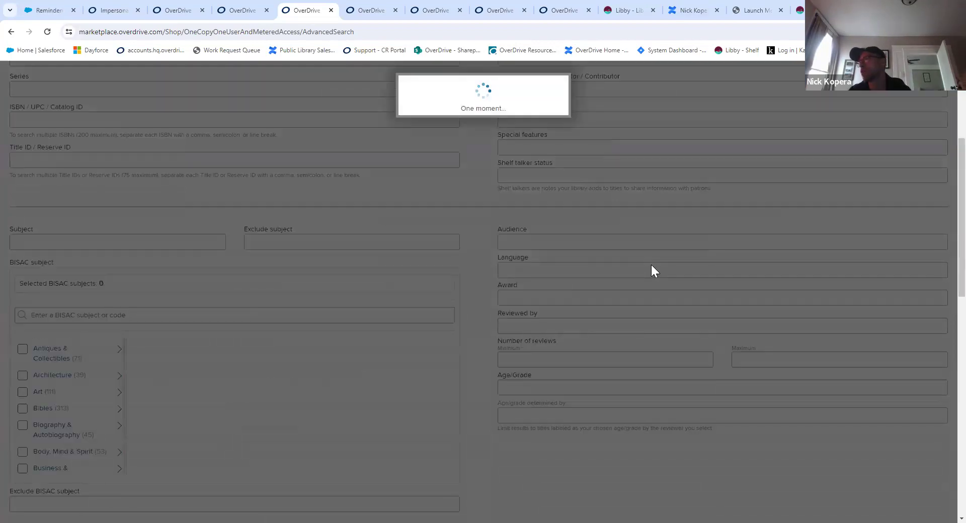
scroll(651, 265, down, 7)
scroll(655, 231, down, 1)
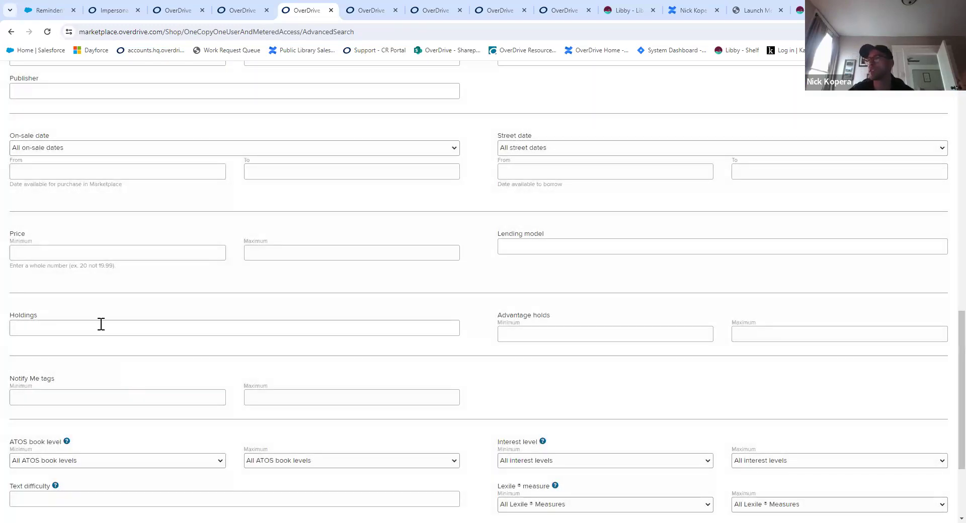
Look through the Holdings filter options for titles in and not in the collection, without choosing any.
click(102, 326)
scroll(124, 406, down, 6)
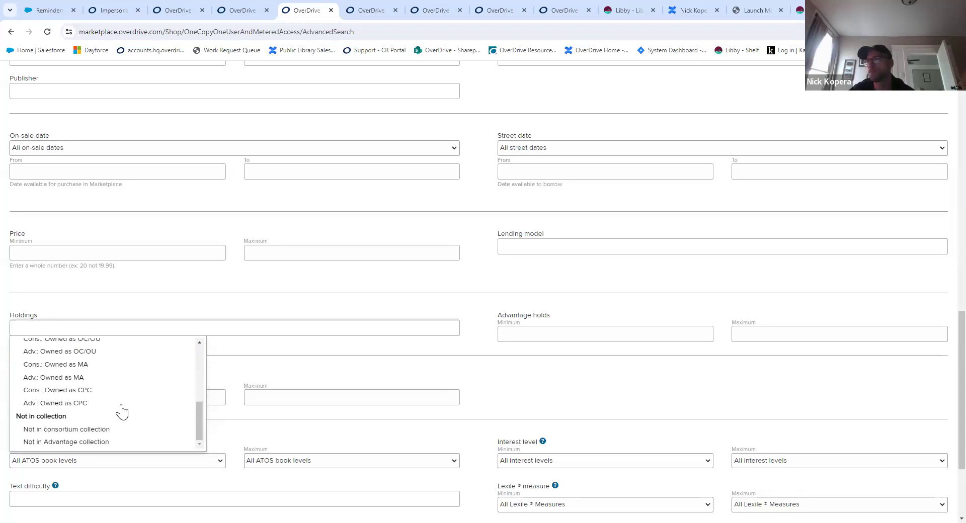
scroll(122, 410, up, 6)
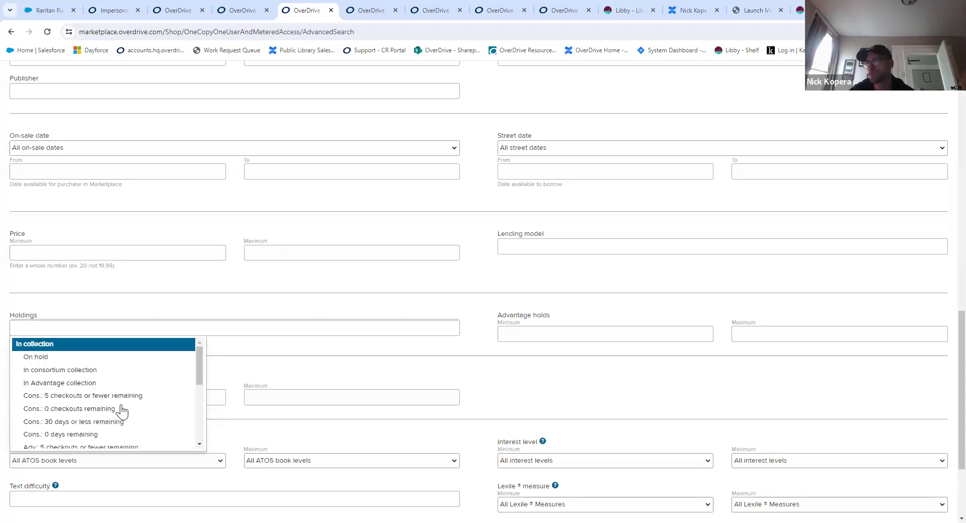
click(371, 308)
Set the minimum Advantage holds to 1 in the advanced search criteria.
click(606, 330)
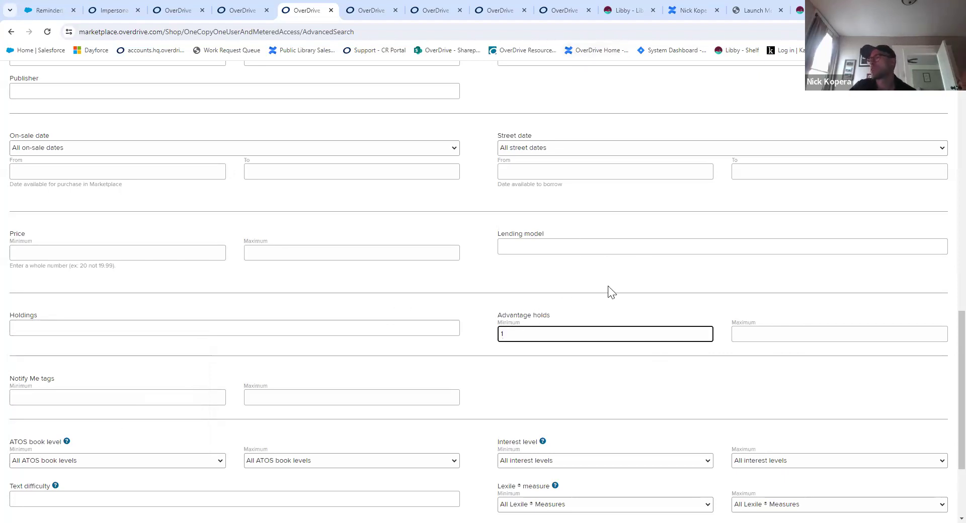
scroll(604, 235, up, 6)
scroll(607, 239, down, 9)
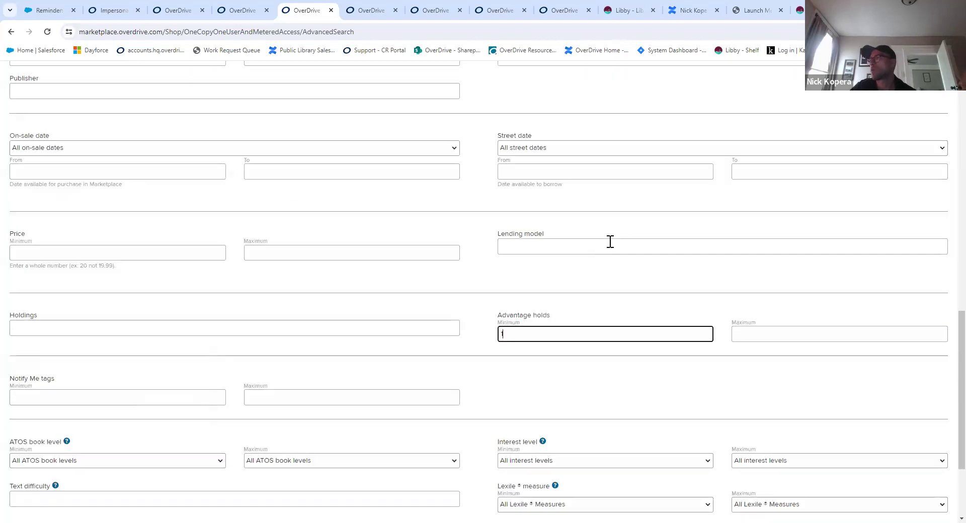
scroll(620, 224, up, 20)
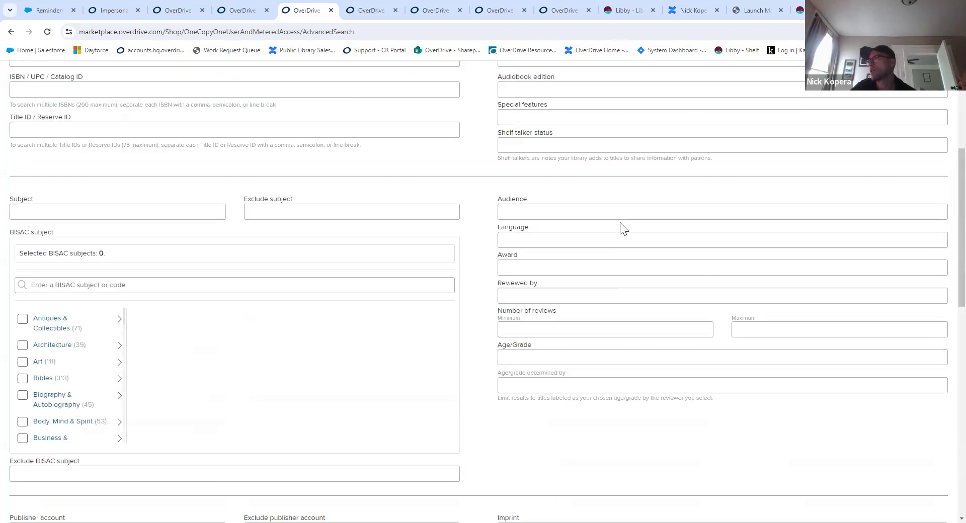
scroll(621, 222, down, 4)
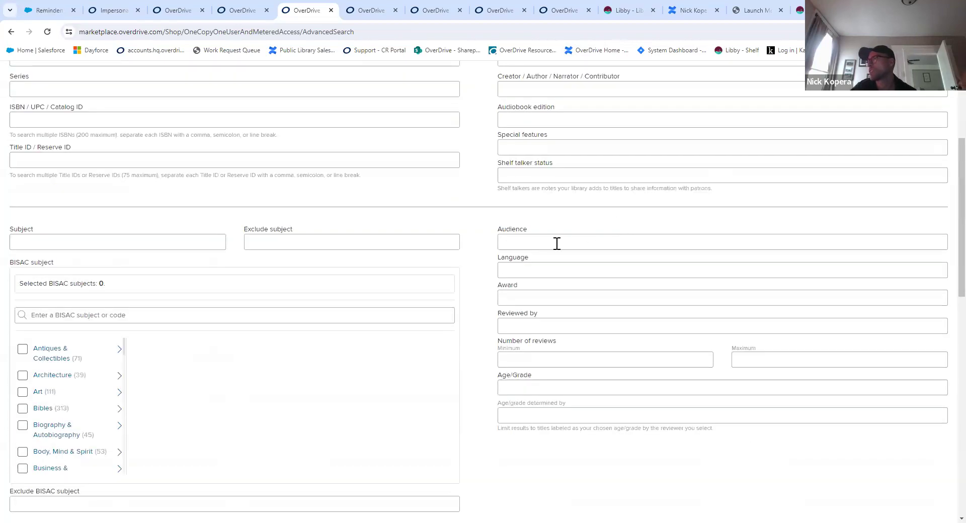
Limit the audience to Juvenile Fiction and Young Adult Fiction and try to save the search.
click(557, 243)
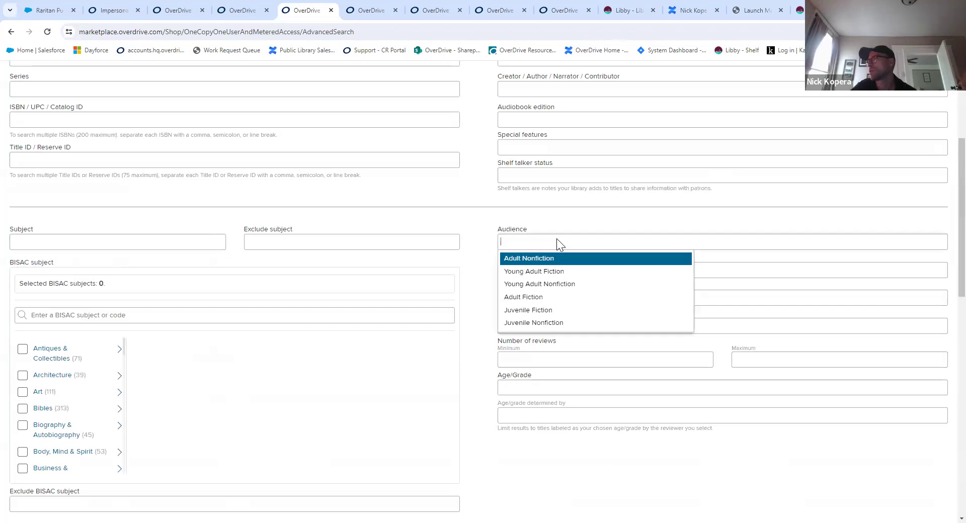
click(538, 311)
click(536, 272)
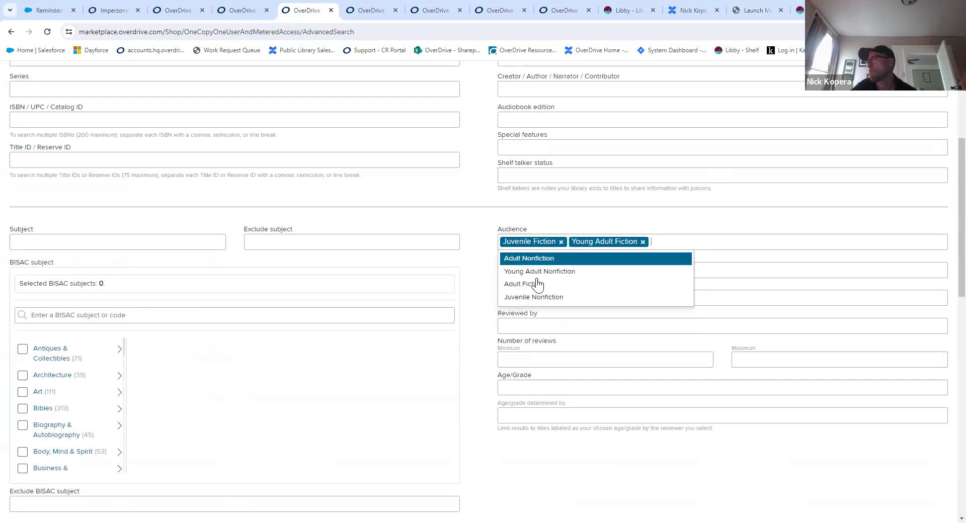
click(813, 222)
scroll(718, 341, down, 10)
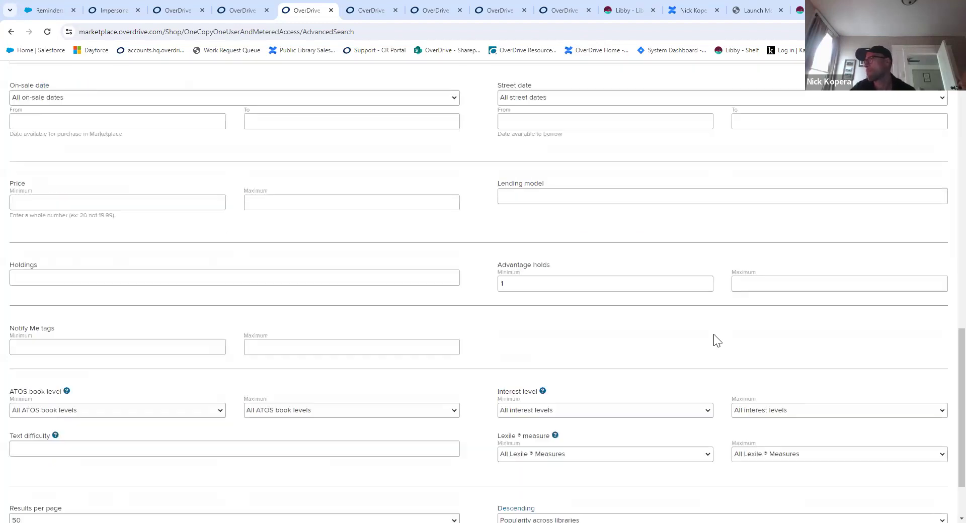
scroll(718, 340, down, 2)
click(555, 474)
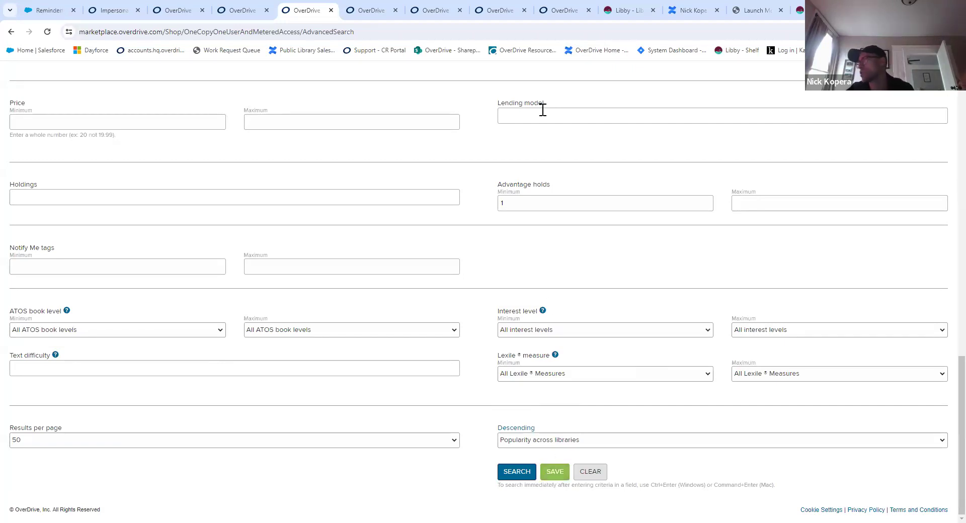
Close the advanced search tab, open the Marketplace home page in the next OverDrive tab and view its Saved searches section.
click(331, 10)
click(92, 98)
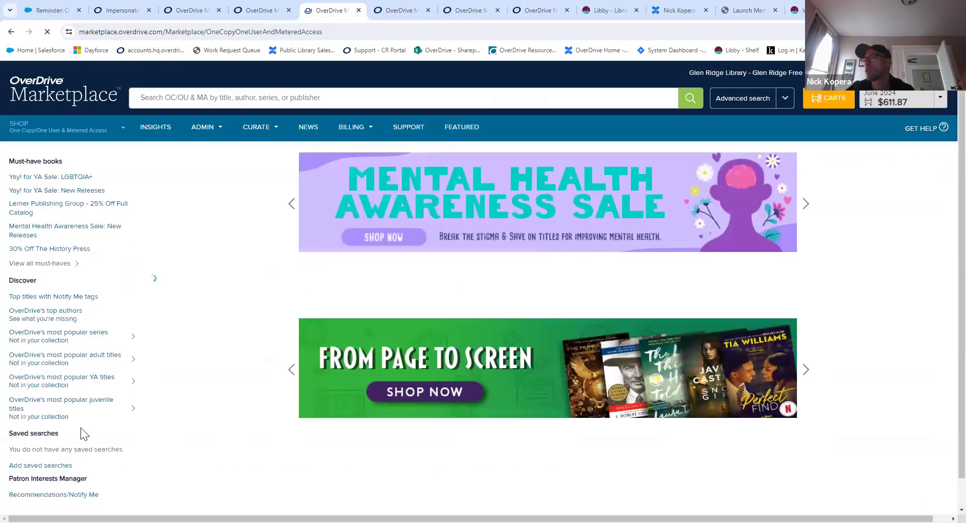
scroll(80, 429, down, 2)
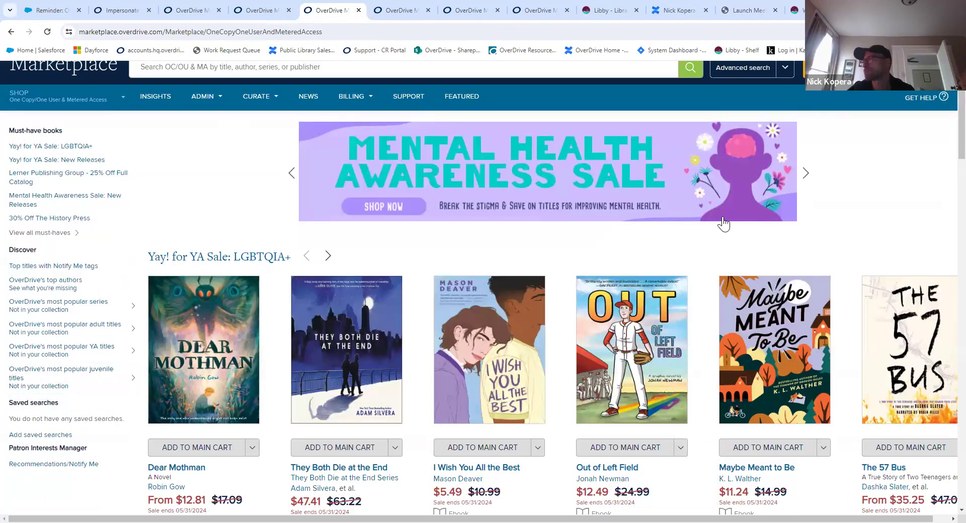
scroll(723, 224, up, 1)
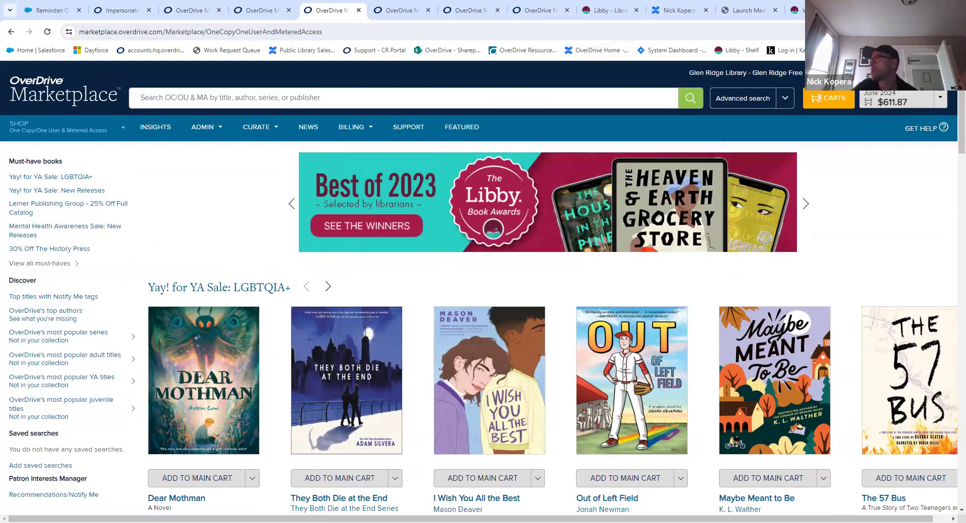
click(925, 73)
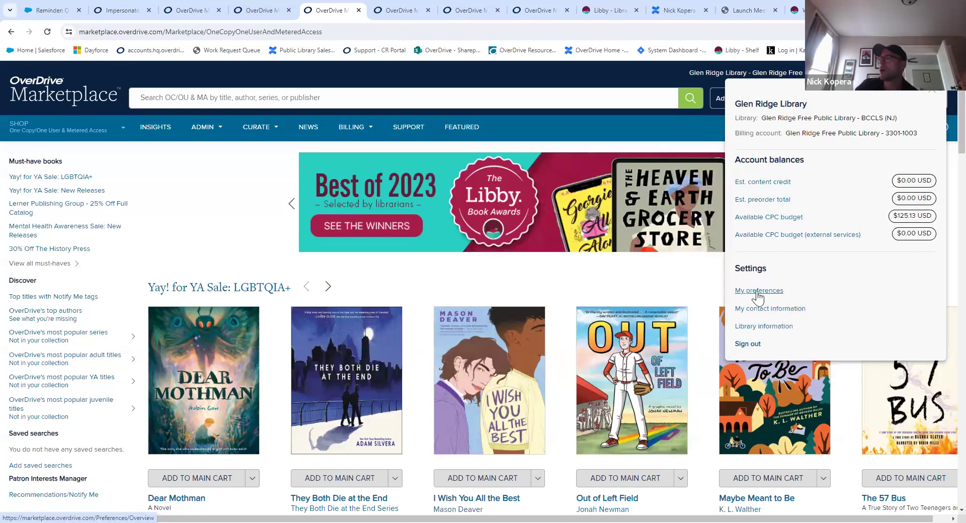
click(759, 309)
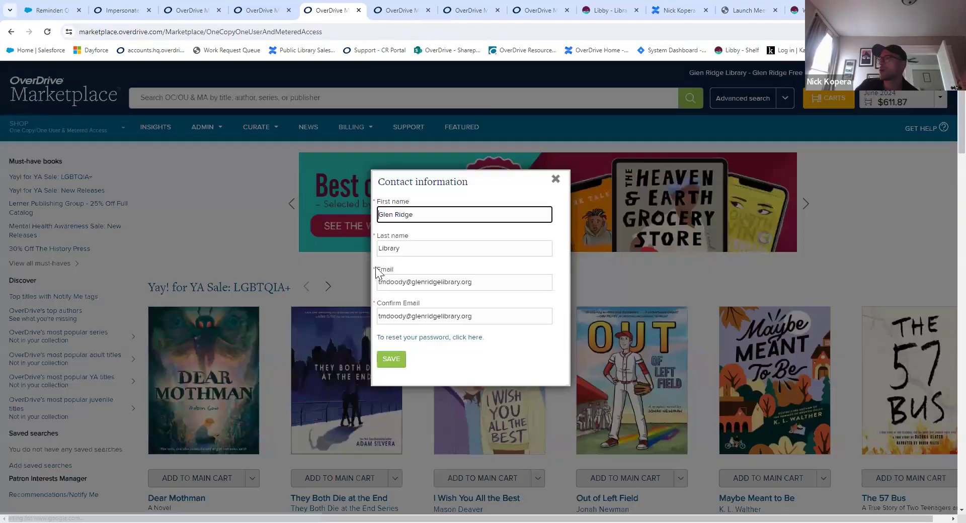
click(556, 179)
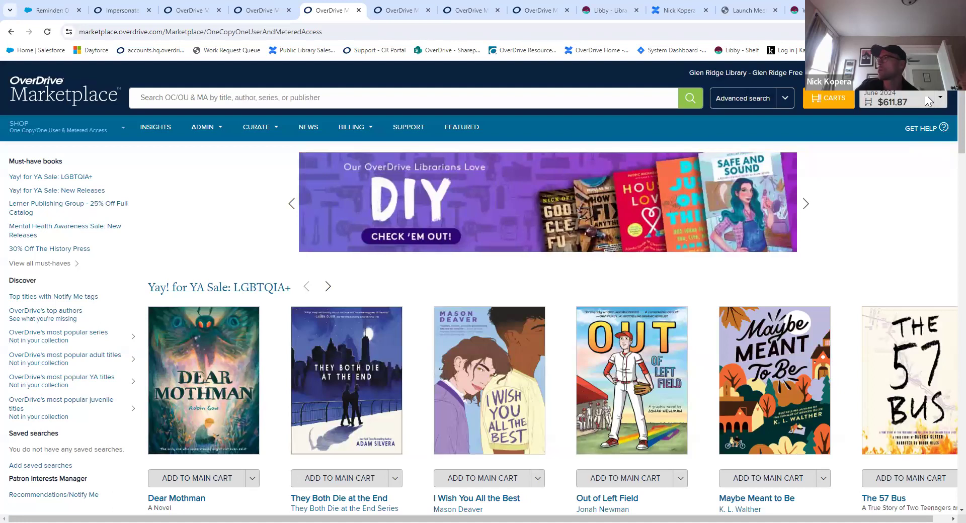
Open the account's My preferences page and review the search presets overview.
click(846, 73)
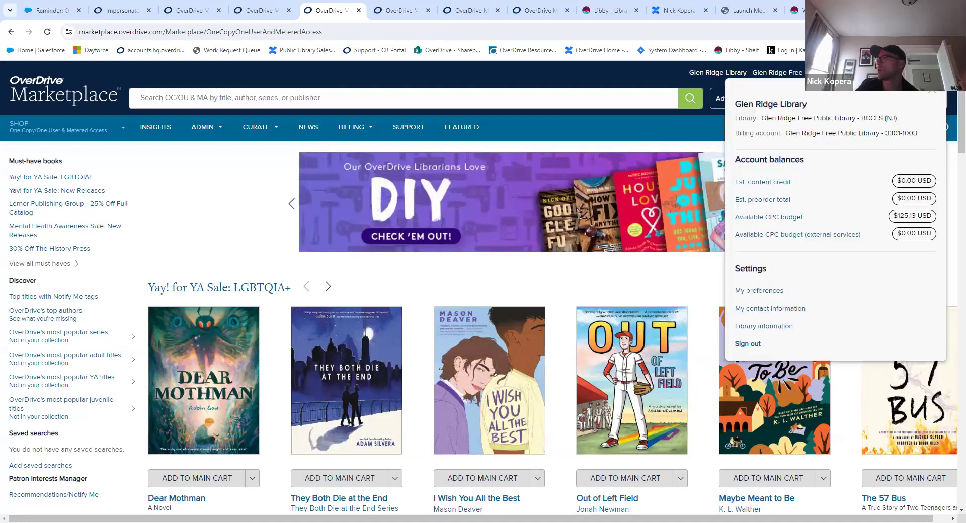
click(762, 290)
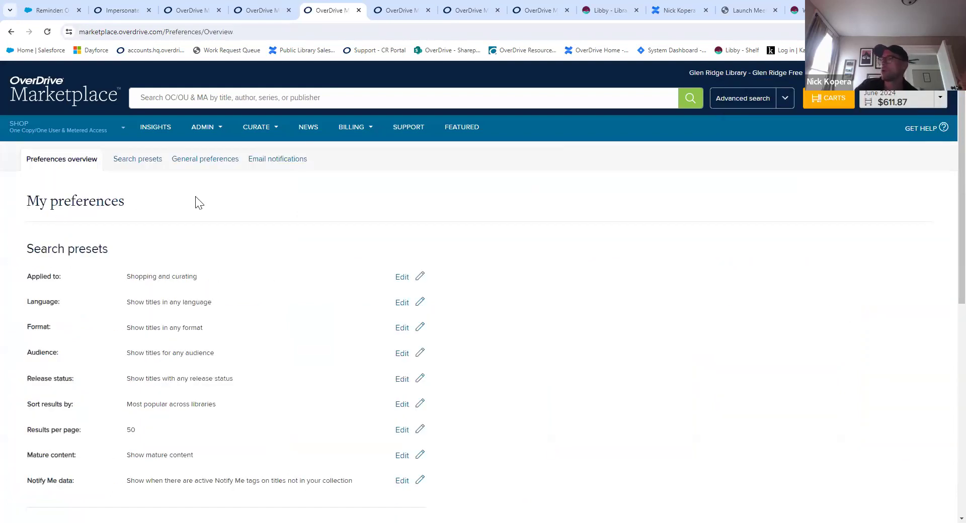
scroll(281, 209, down, 3)
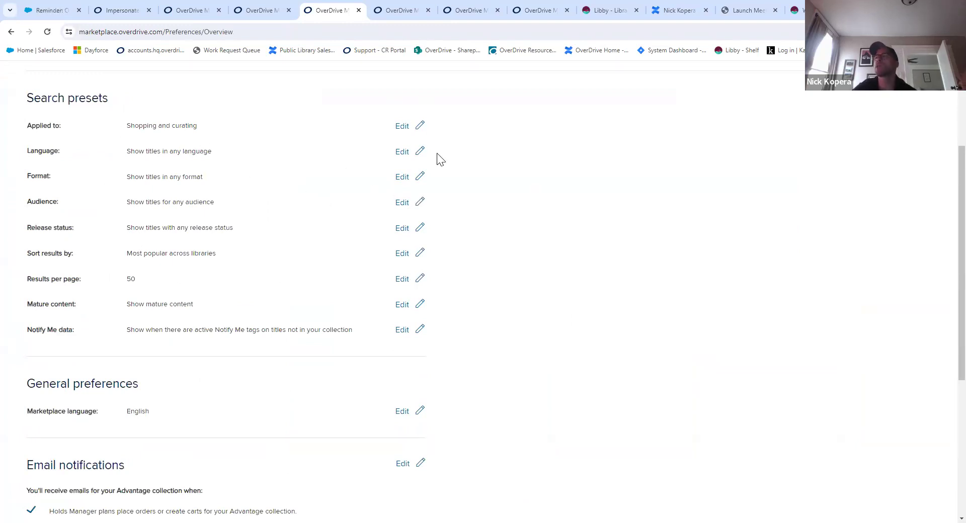
Open the Language search preset for editing, examine the filter and display options, and return to the preferences overview.
click(413, 152)
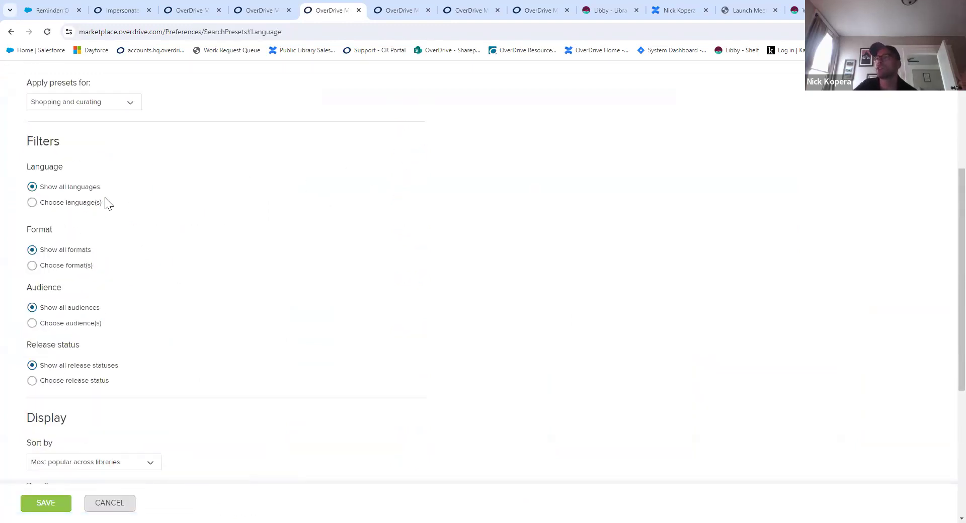
scroll(139, 207, down, 3)
scroll(143, 207, down, 2)
scroll(381, 209, up, 6)
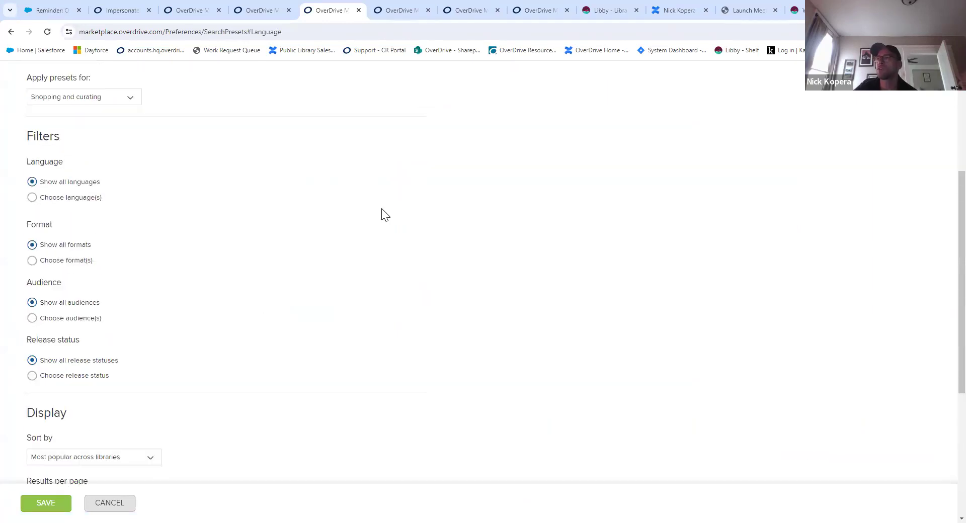
scroll(380, 208, up, 3)
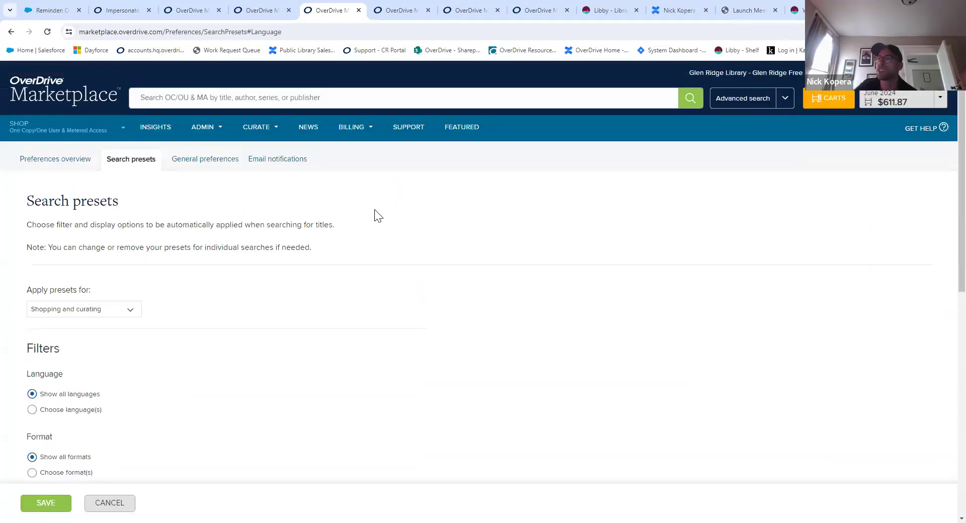
click(11, 31)
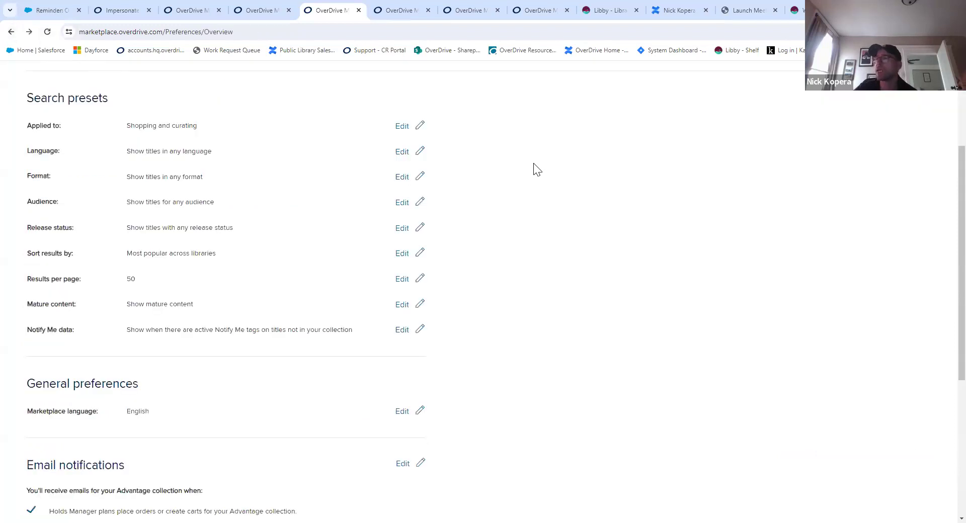
Switch the Language search preset to choosing specific languages, look over the preset options and cancel the change.
click(420, 151)
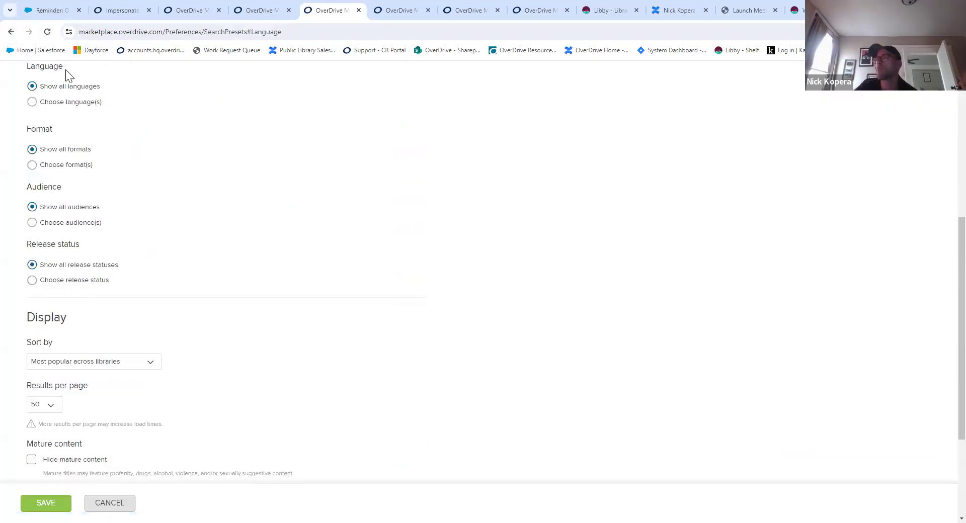
scroll(169, 99, up, 3)
click(33, 253)
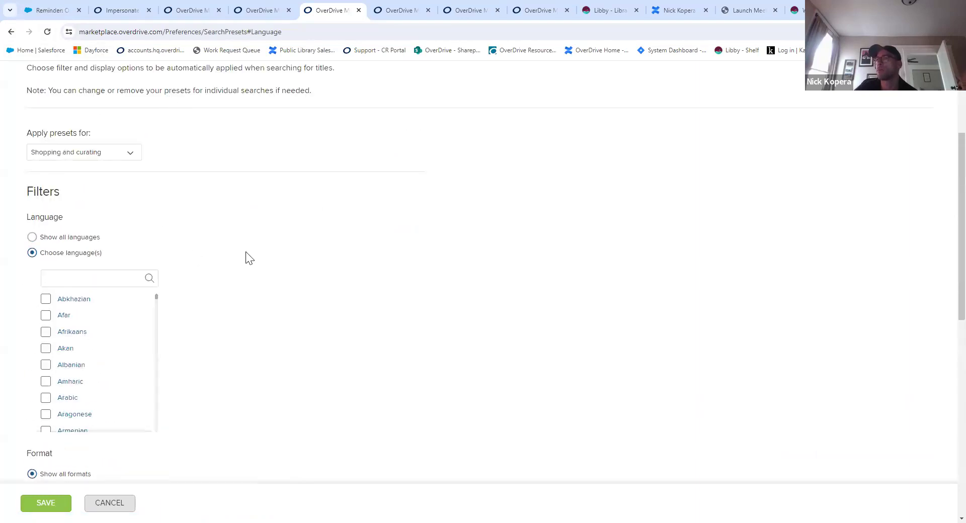
scroll(113, 282, down, 4)
scroll(113, 276, up, 2)
drag(111, 504, 117, 503)
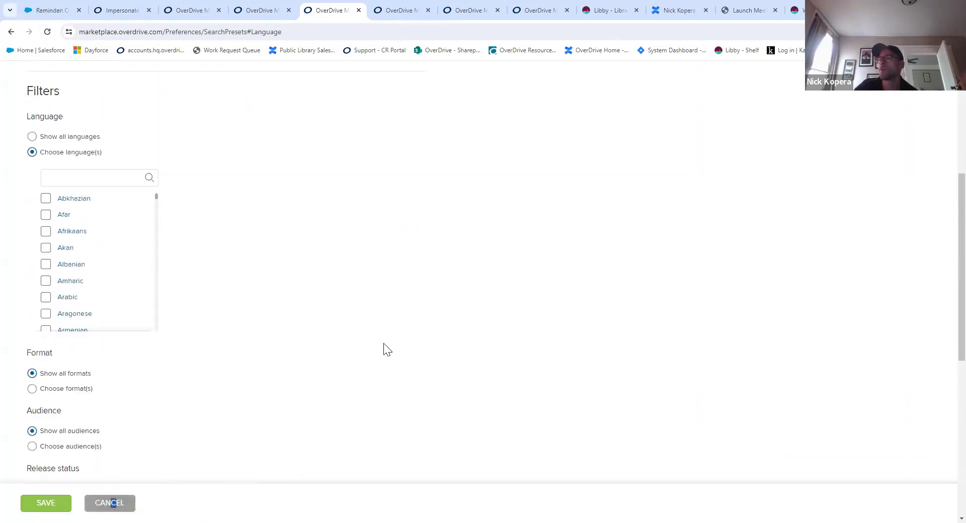
Leave the search presets editor without saving and review the general preferences and email notification settings on the preferences overview.
click(105, 503)
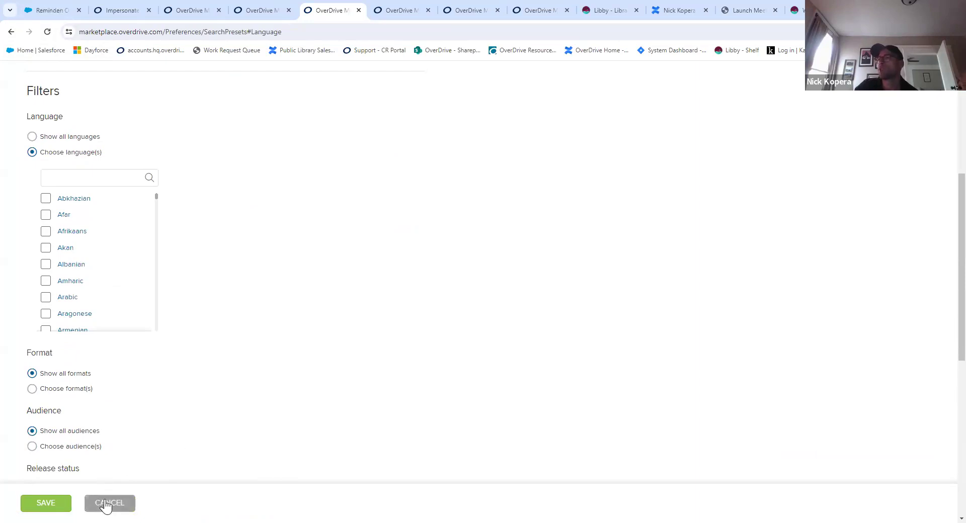
scroll(317, 382, up, 5)
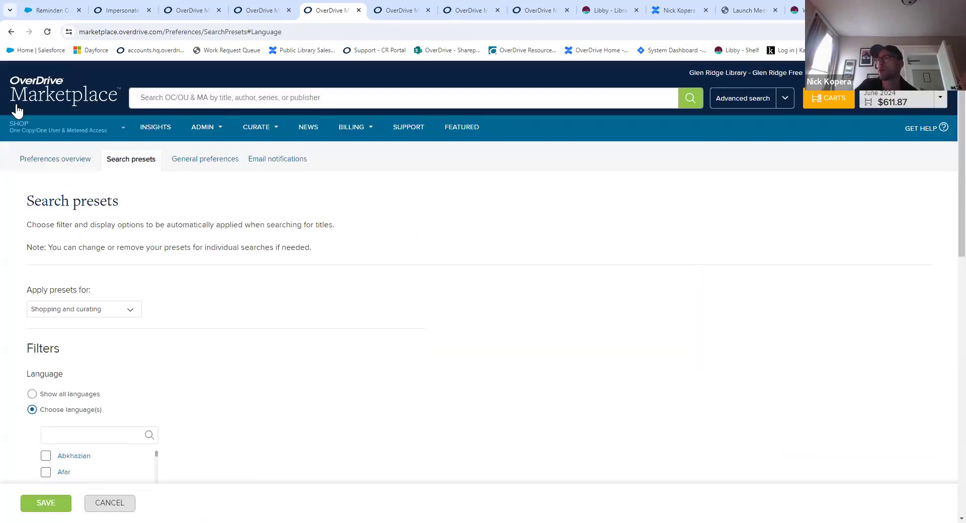
click(11, 32)
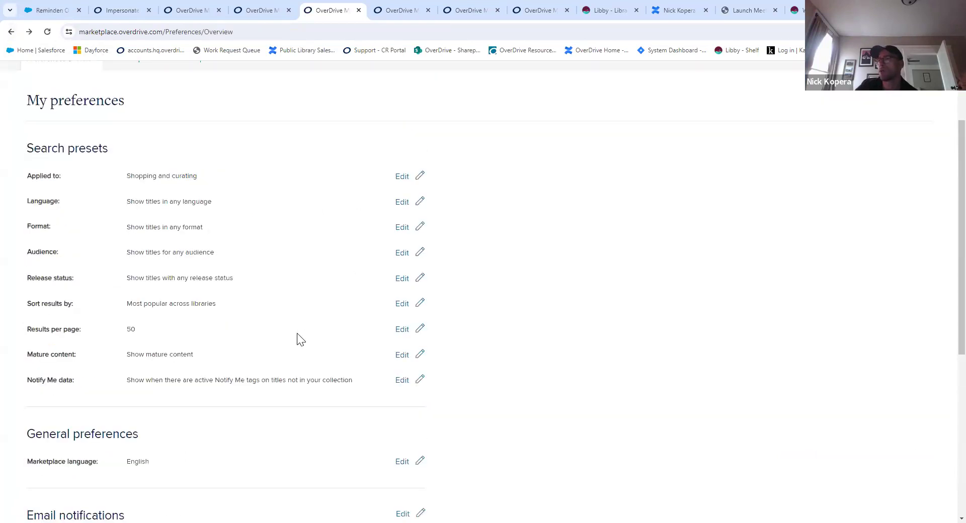
scroll(301, 347, down, 6)
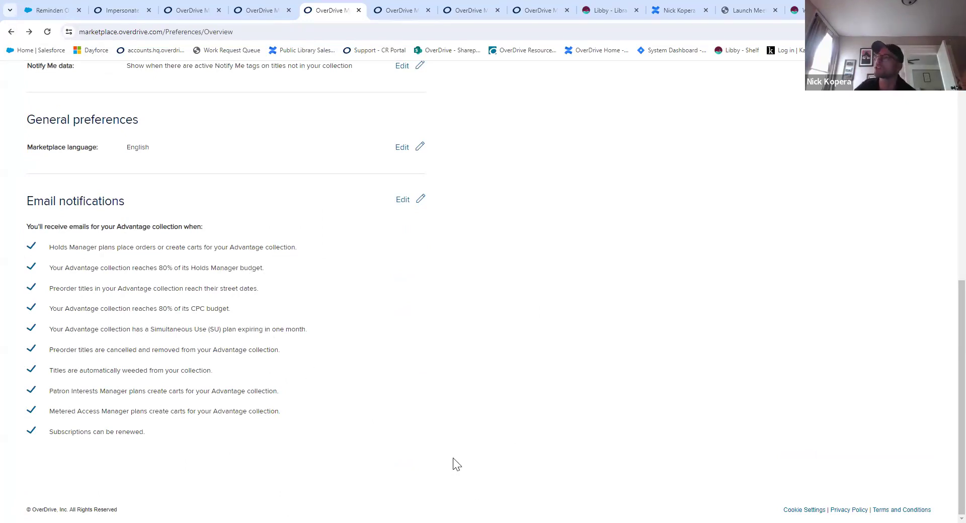
scroll(529, 370, up, 1)
scroll(640, 338, up, 2)
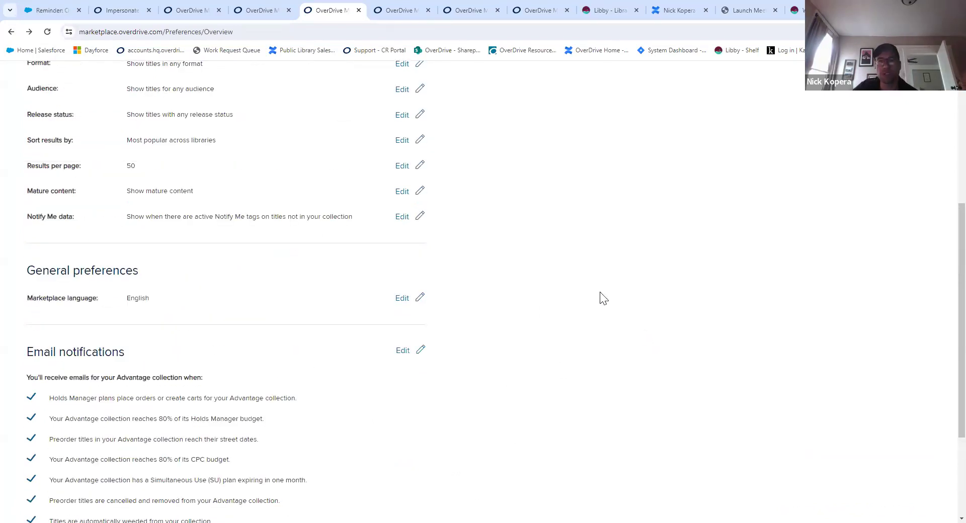
scroll(742, 176, up, 5)
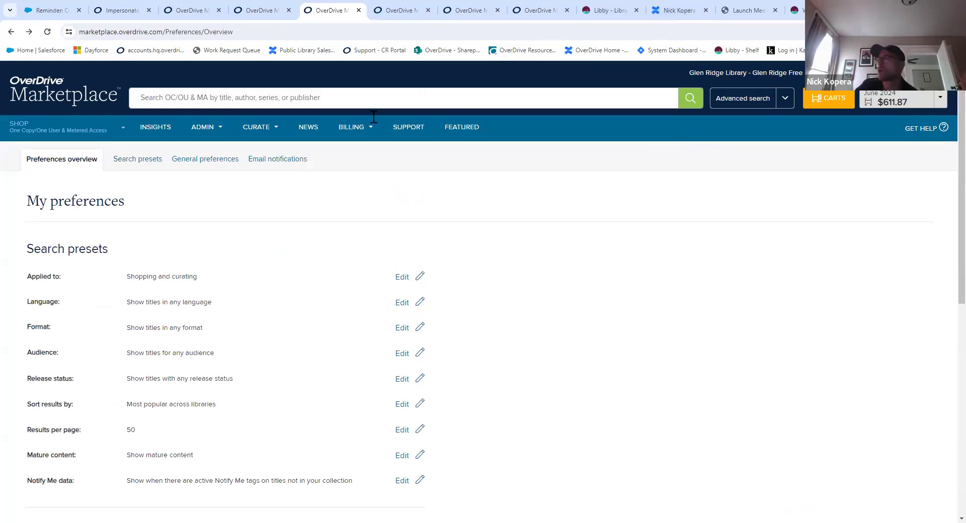
Open the Marketplace Support page and review the end-user support, account team, help resources and contact options.
click(413, 129)
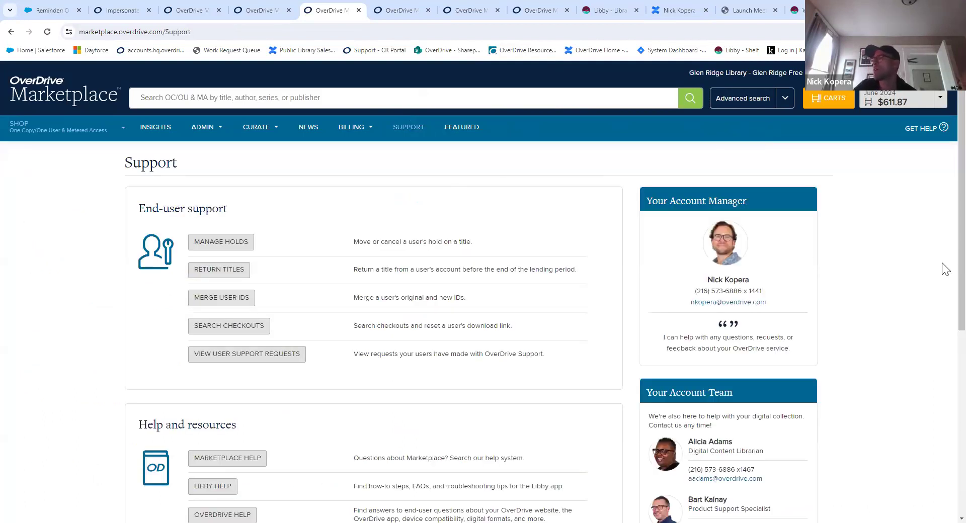
scroll(943, 272, down, 3)
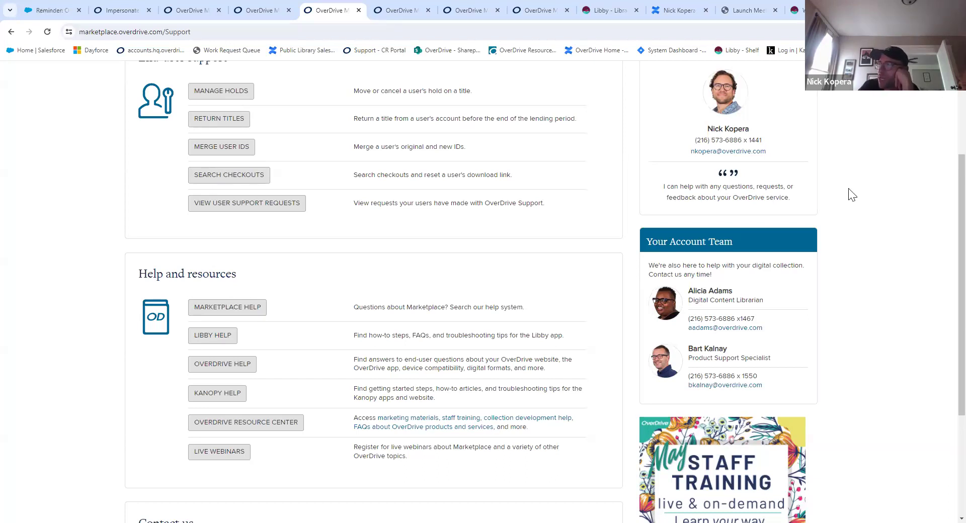
scroll(869, 271, down, 2)
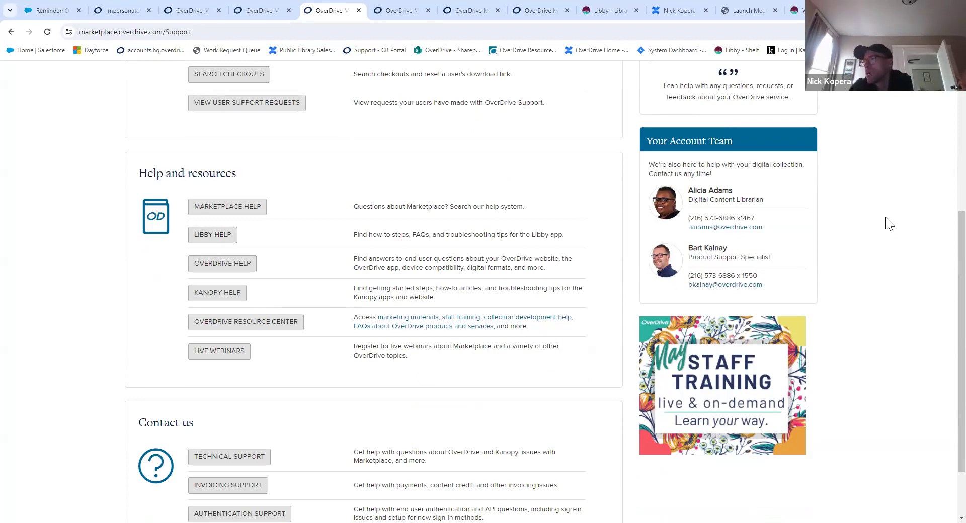
scroll(493, 412, down, 3)
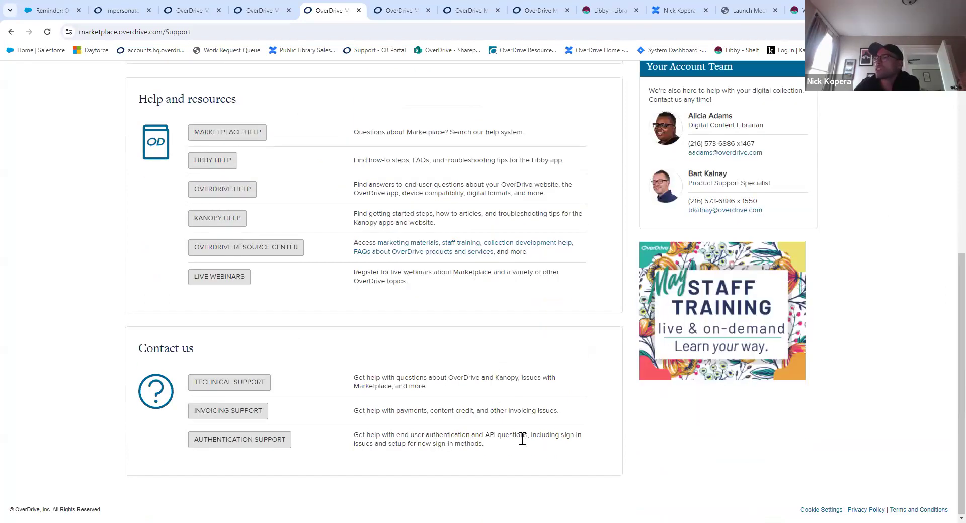
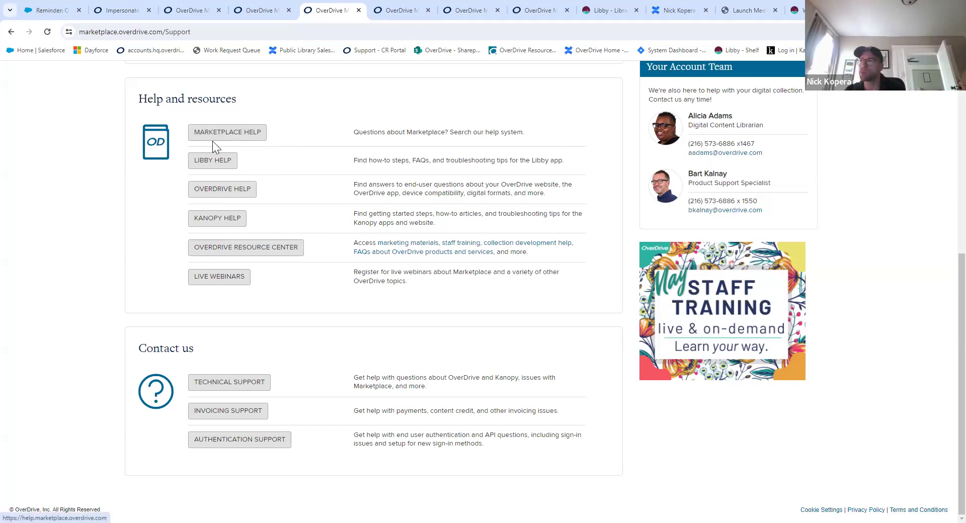
Open the OverDrive Resource Center from the Support page's help resources and highlight its base web address.
click(271, 247)
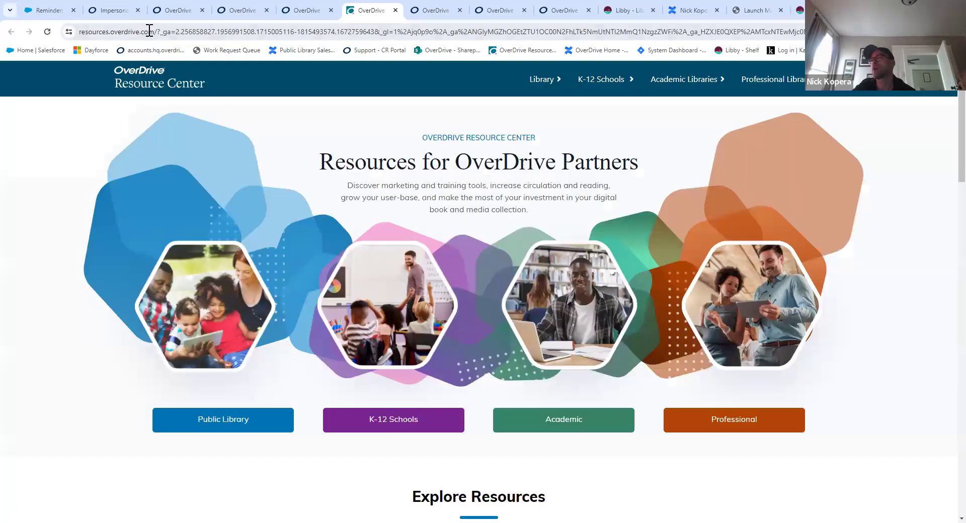
double_click(150, 31)
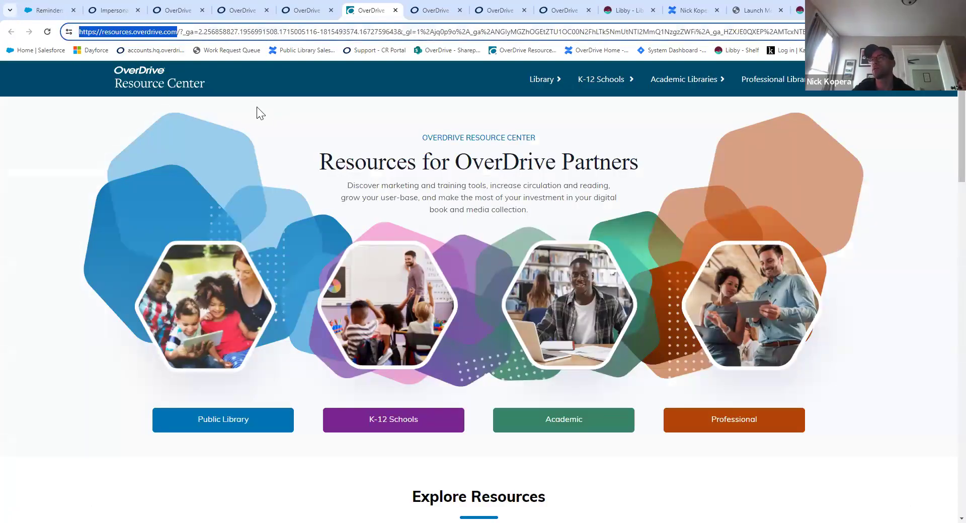
click(77, 134)
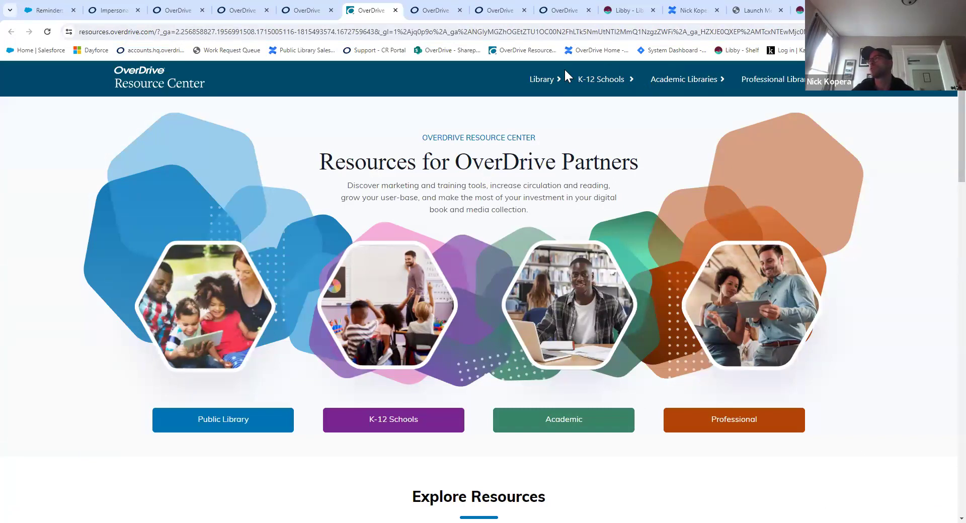
Open the library Collection Development page in the Resource Center and look over the recommended list categories.
click(559, 80)
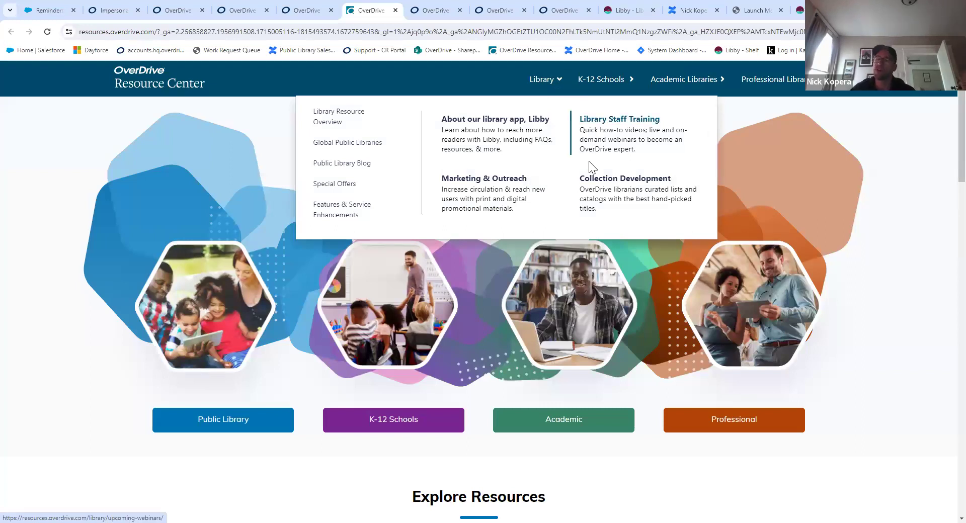
click(615, 185)
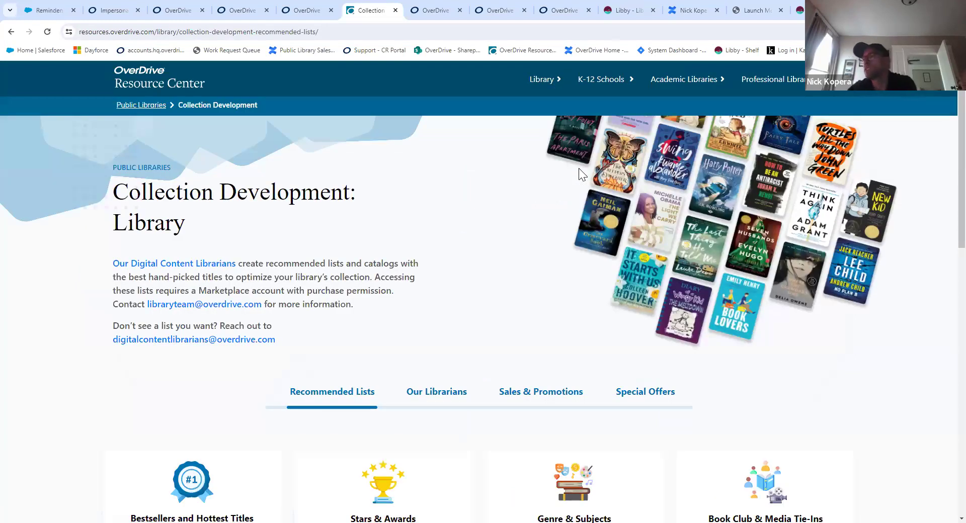
scroll(401, 176, down, 5)
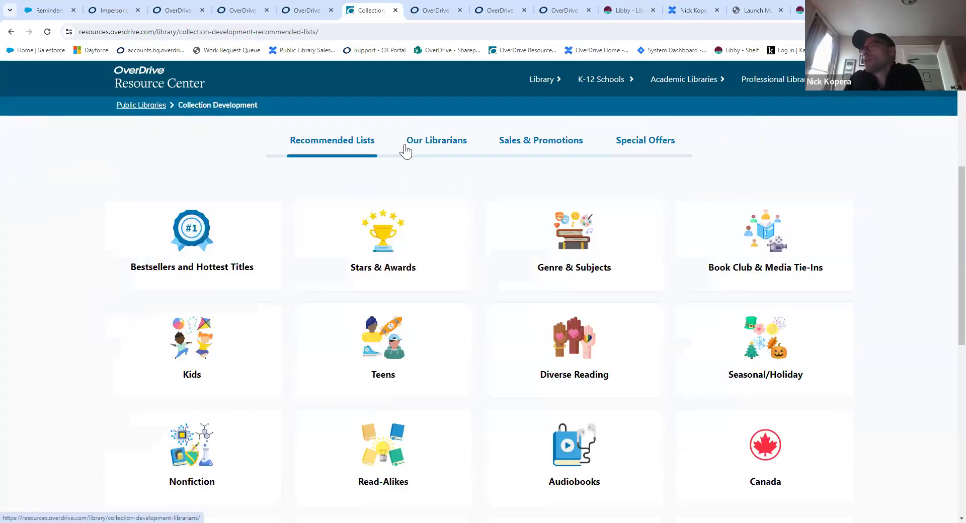
scroll(541, 174, down, 5)
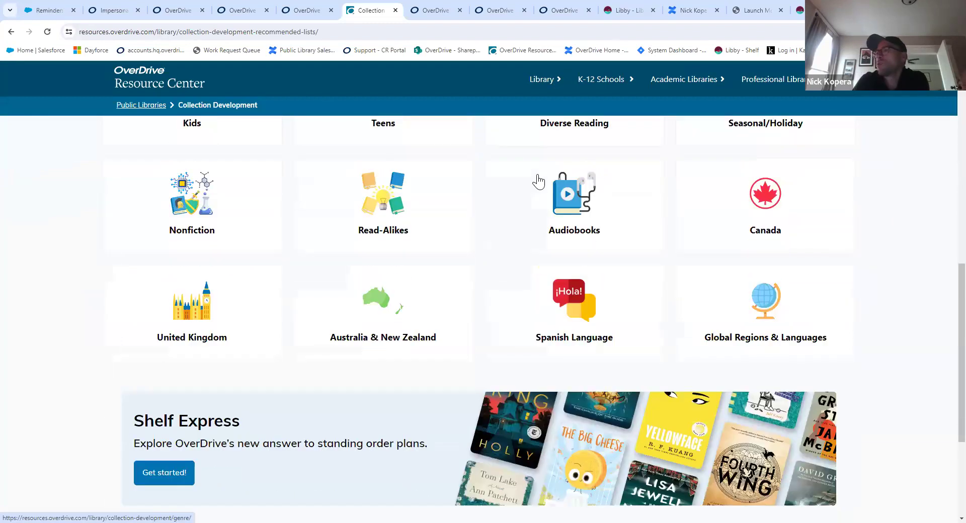
scroll(535, 175, up, 6)
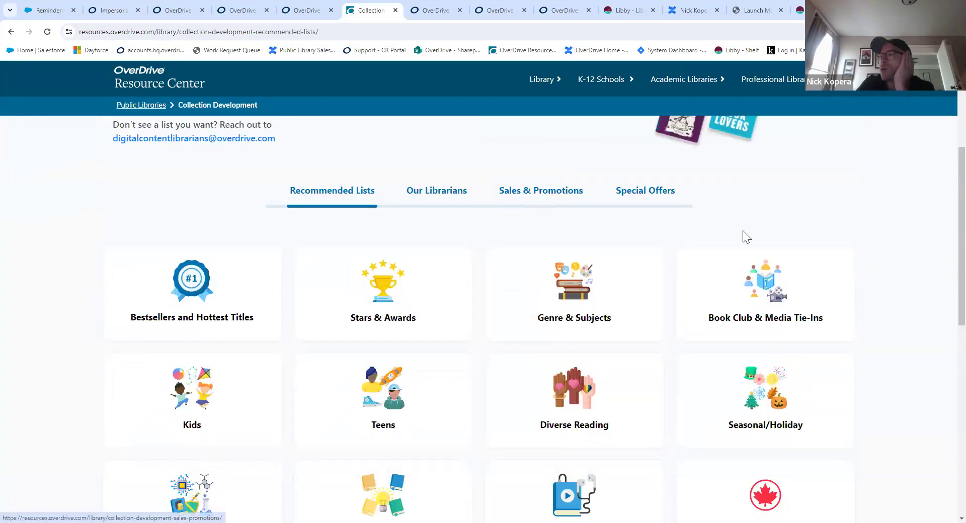
scroll(743, 230, down, 3)
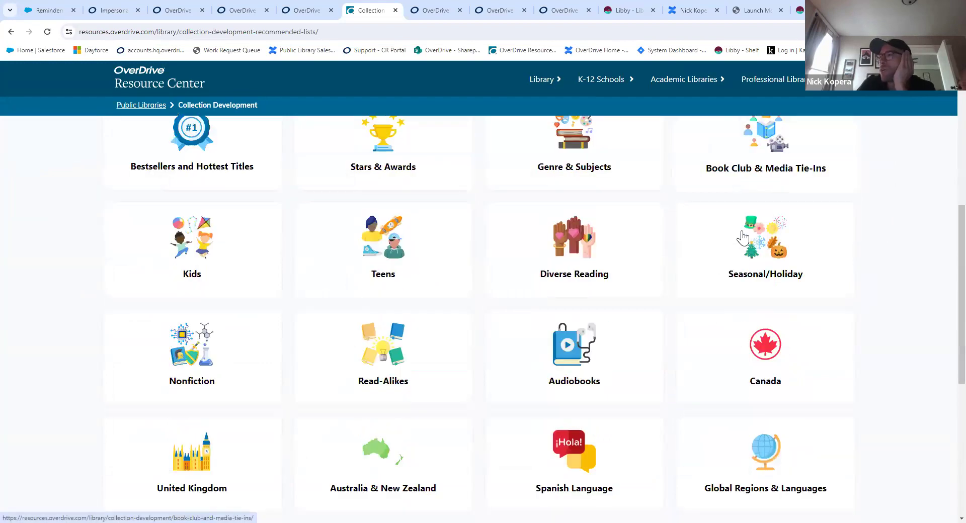
Open the Diverse Reading recommended lists, look through their sections down to Diverse Awards, and close that page.
click(521, 235)
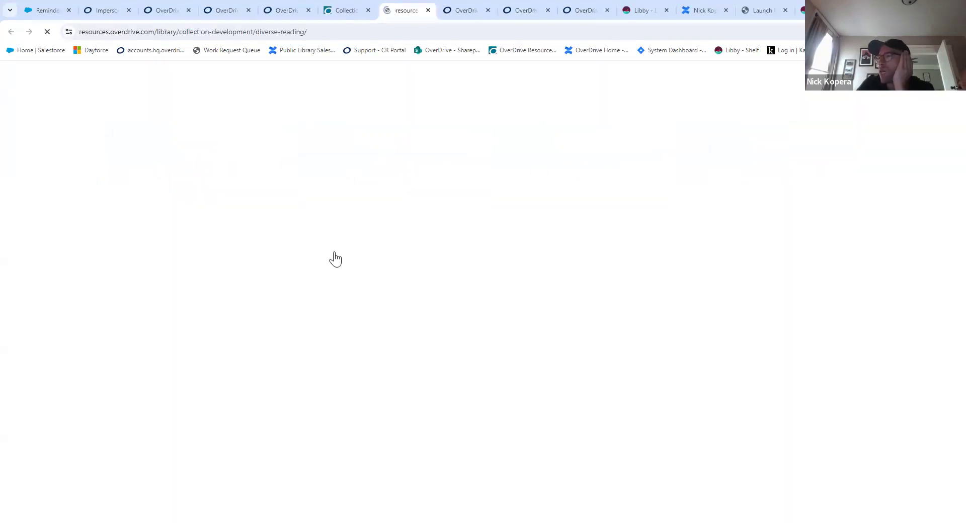
scroll(467, 186, down, 14)
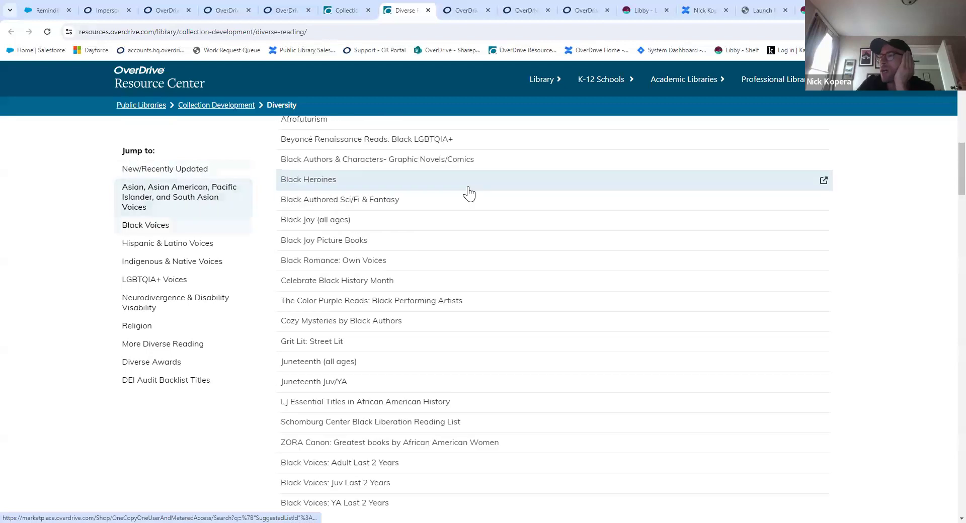
scroll(471, 190, down, 15)
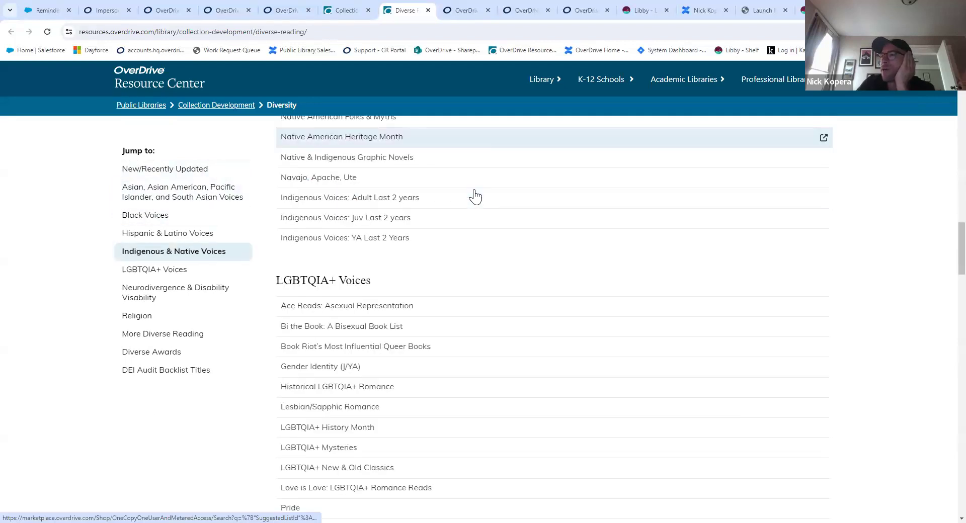
scroll(475, 196, down, 20)
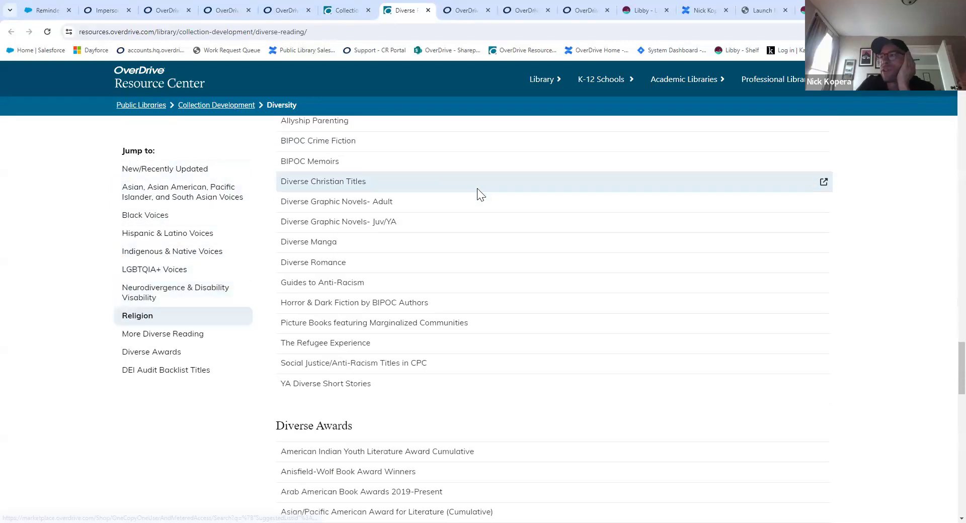
scroll(478, 191, down, 5)
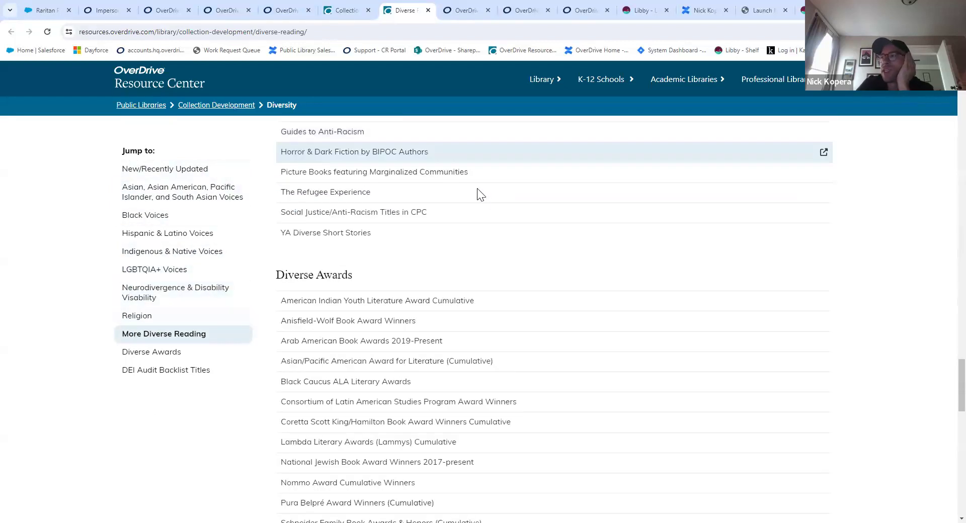
click(428, 10)
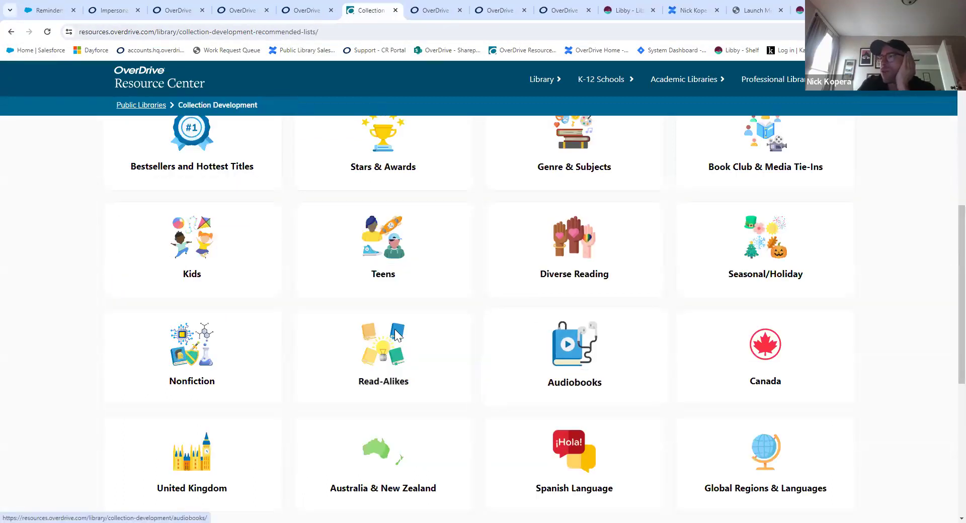
Open the Read-Alikes recommended lists, look through all sections down to TV & Movie Read-Alikes, and close that page.
click(396, 333)
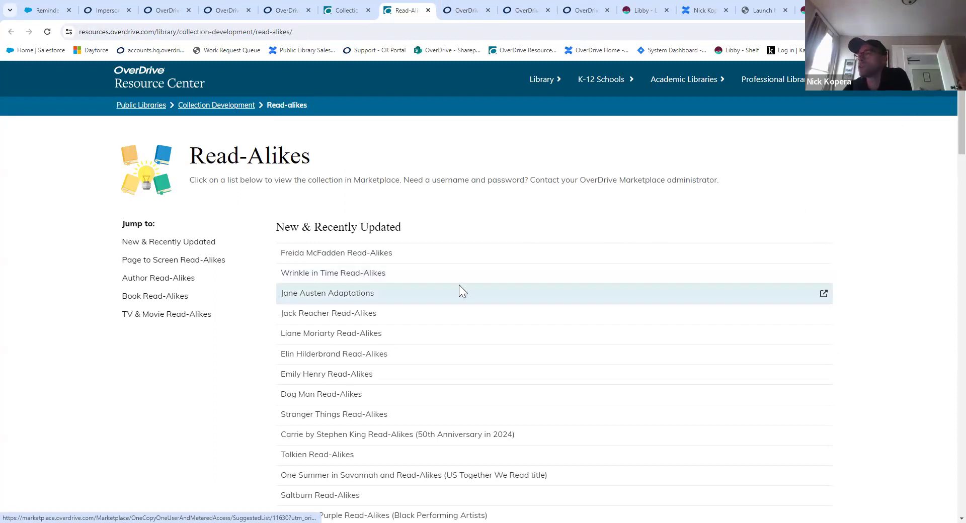
scroll(349, 333, down, 3)
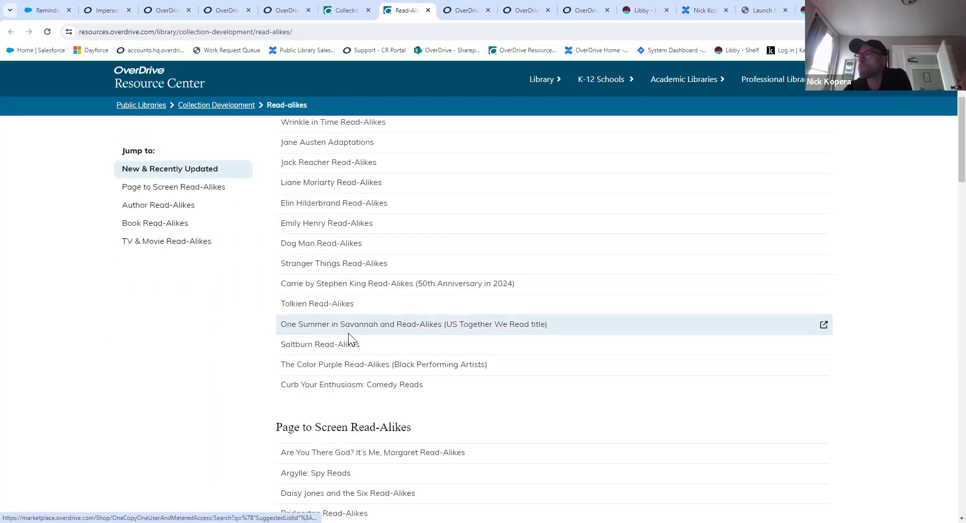
scroll(320, 206, up, 2)
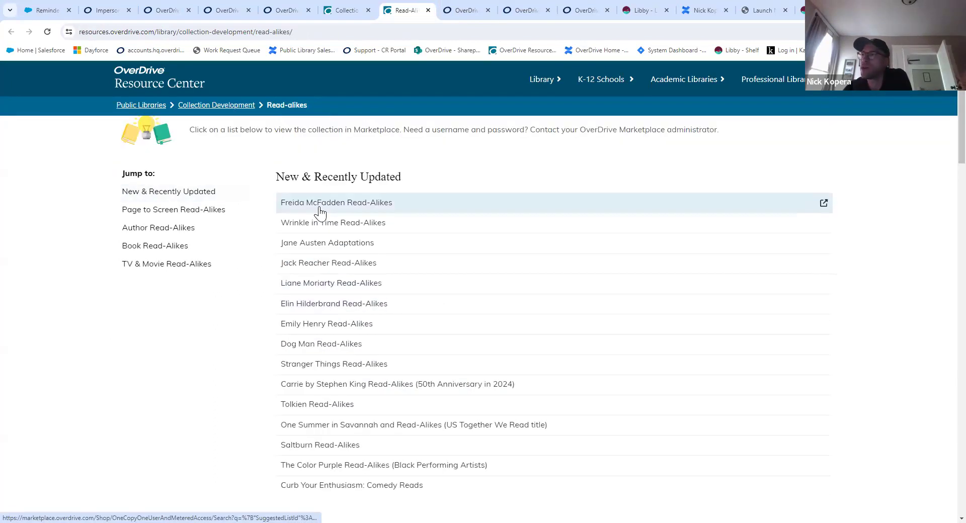
scroll(466, 286, down, 2)
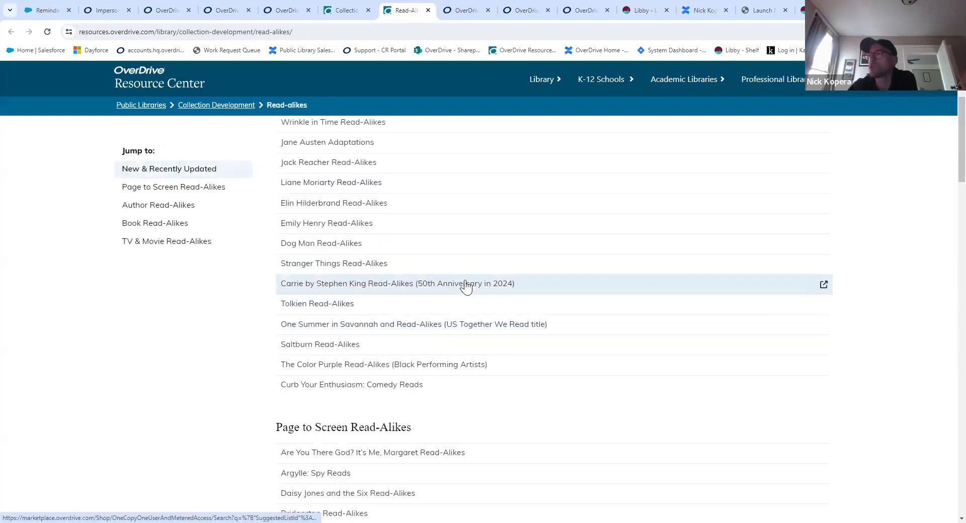
scroll(466, 285, down, 13)
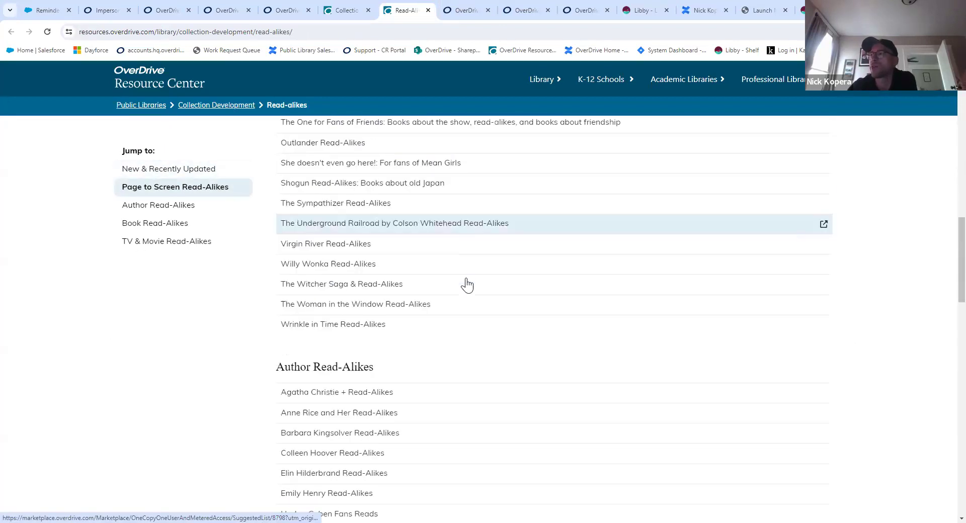
scroll(466, 282, down, 19)
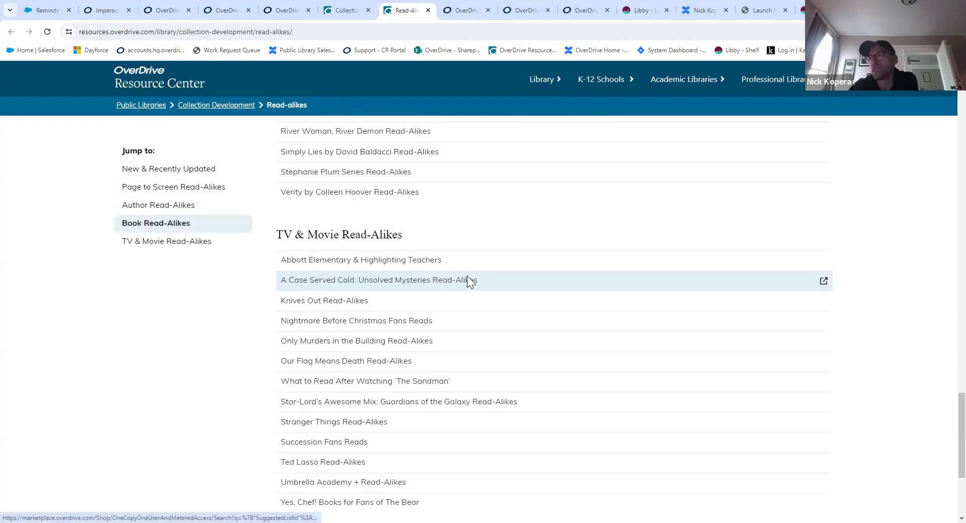
scroll(467, 276, down, 4)
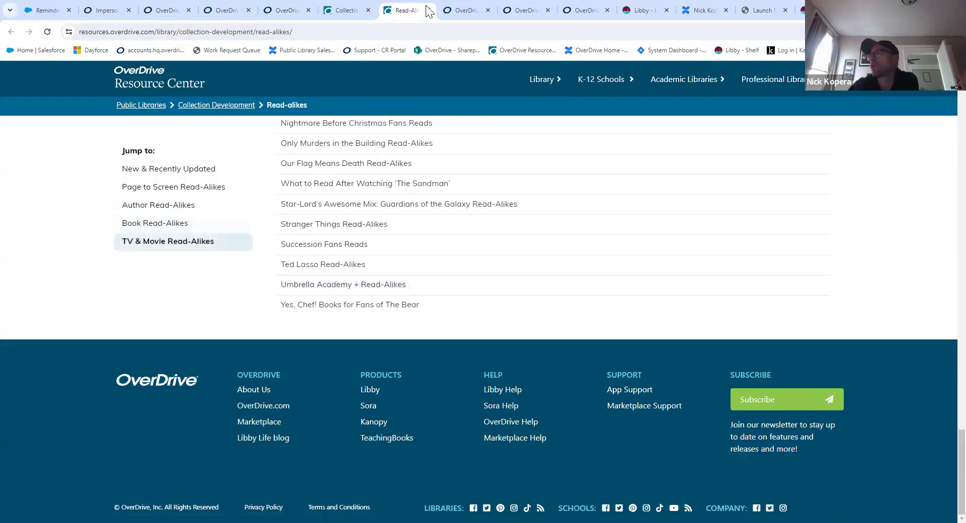
click(429, 10)
Look over the Collection Development page from the recommended list categories down to the Shelf Express section.
scroll(616, 322, up, 4)
scroll(617, 322, down, 2)
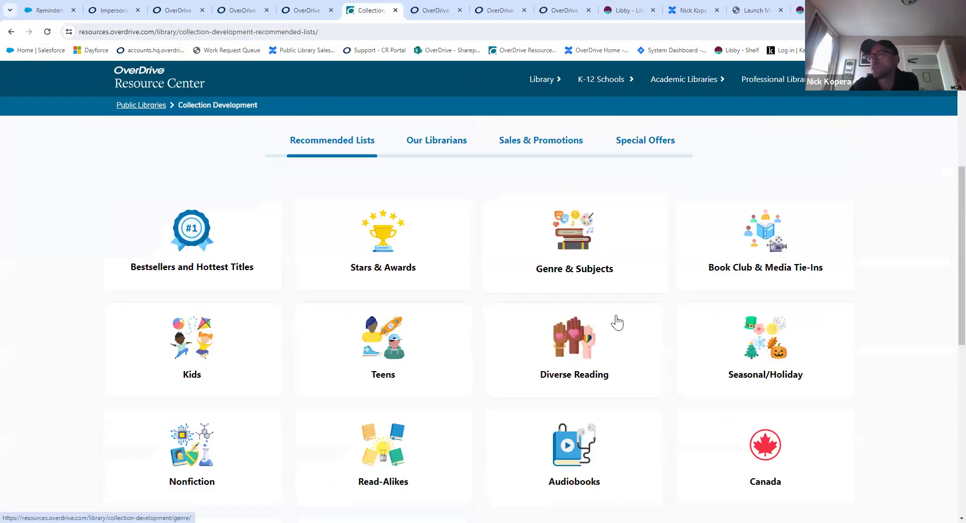
scroll(617, 322, down, 9)
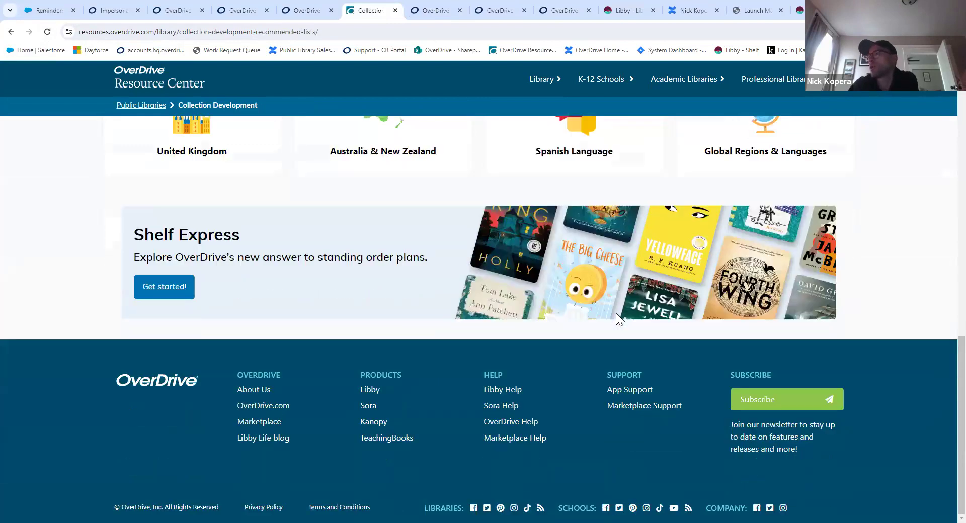
Open the Audiobooks recommended lists from the Collection Development categories and look over the New & Recently Updated section.
scroll(618, 320, up, 4)
scroll(618, 320, up, 4)
scroll(617, 317, up, 6)
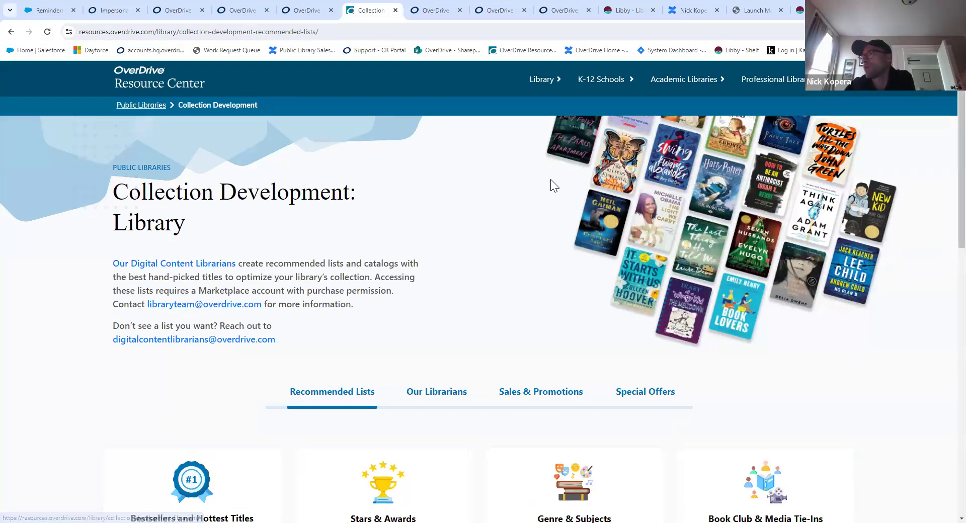
mouse_move(559, 83)
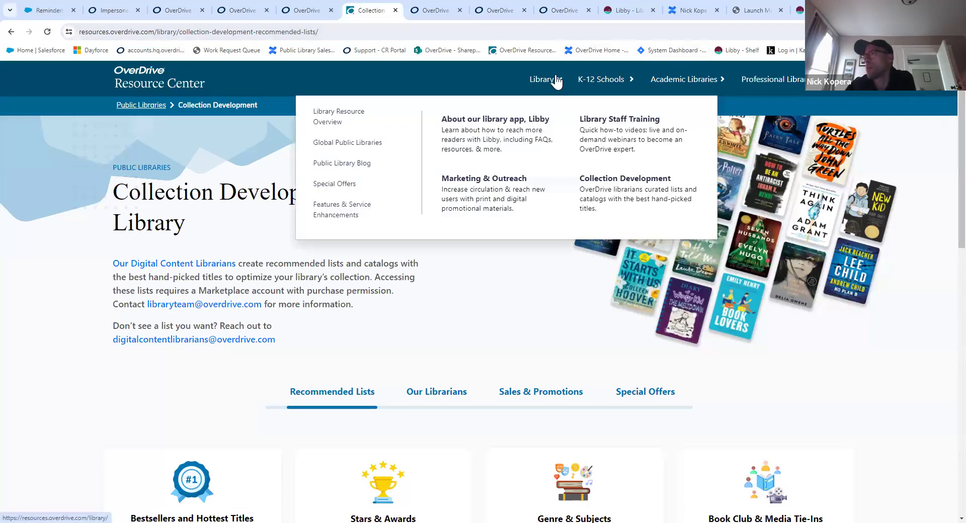
scroll(539, 272, down, 3)
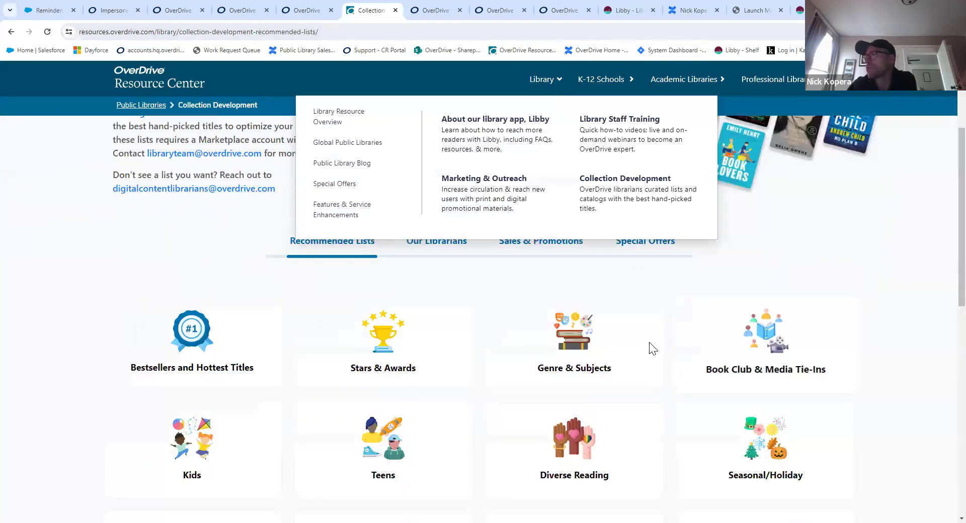
scroll(781, 332, down, 2)
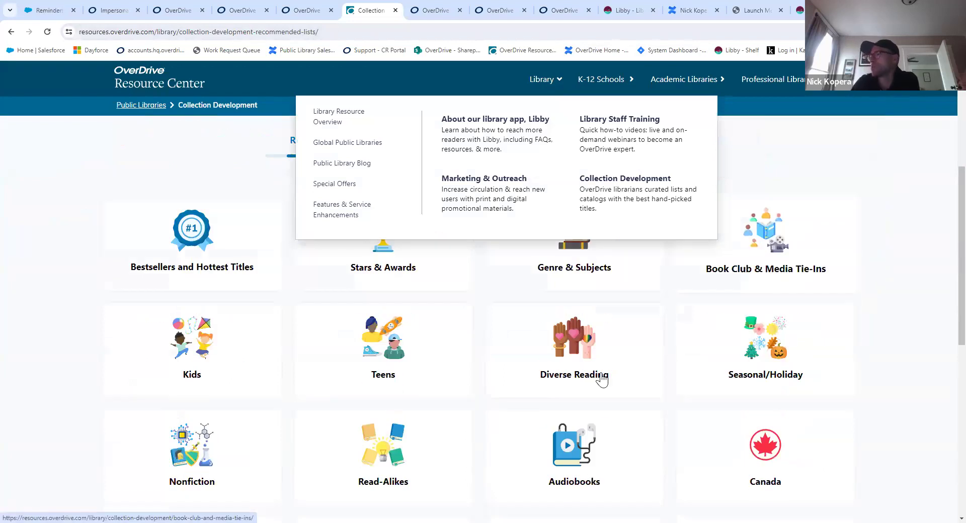
click(574, 453)
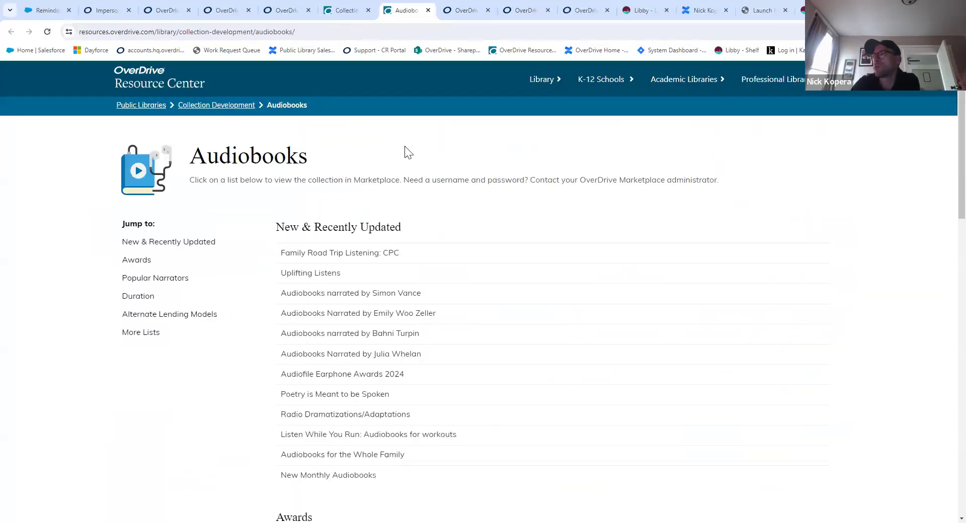
scroll(589, 223, down, 2)
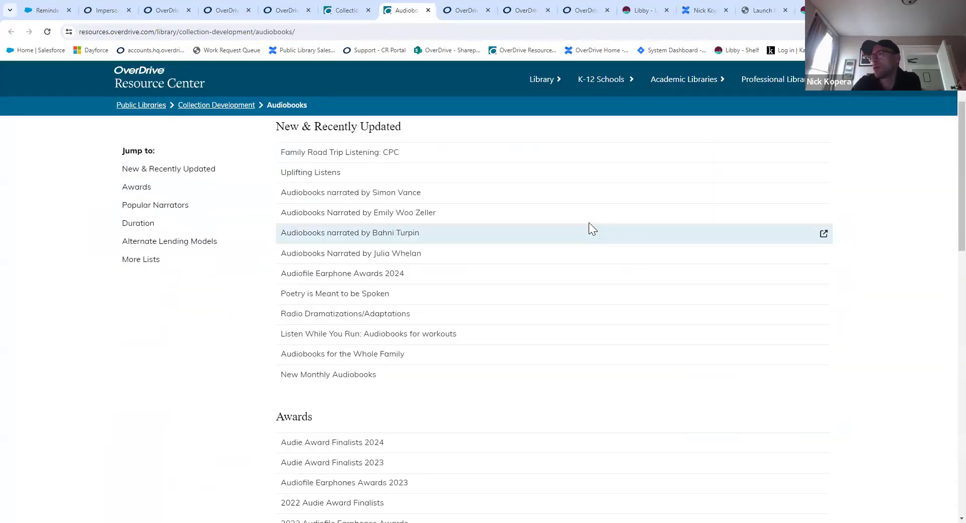
Open the New Monthly Audiobooks list in Marketplace and look through its titles.
click(361, 372)
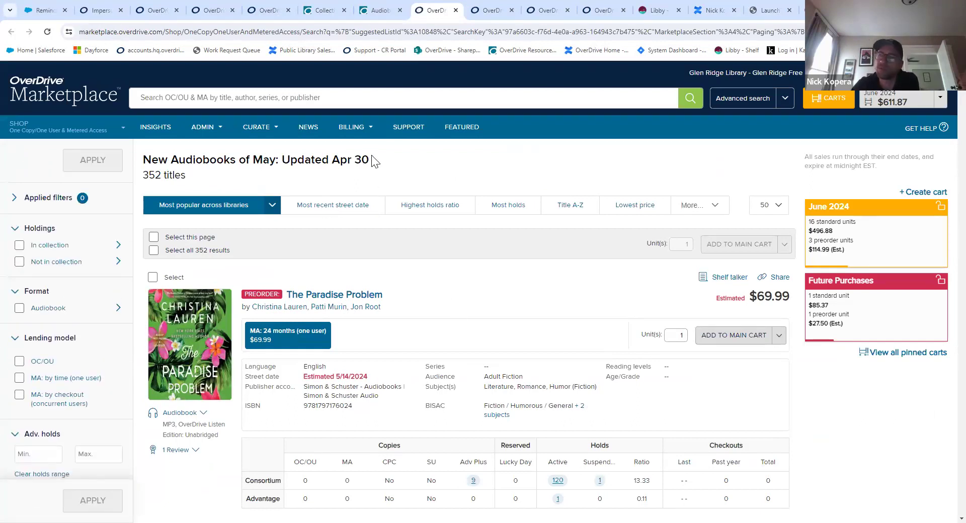
scroll(423, 169, down, 10)
scroll(430, 161, up, 4)
scroll(430, 161, up, 5)
Close the Audiobooks recommended lists page and open the library Marketing & Outreach page in the Resource Center.
click(397, 13)
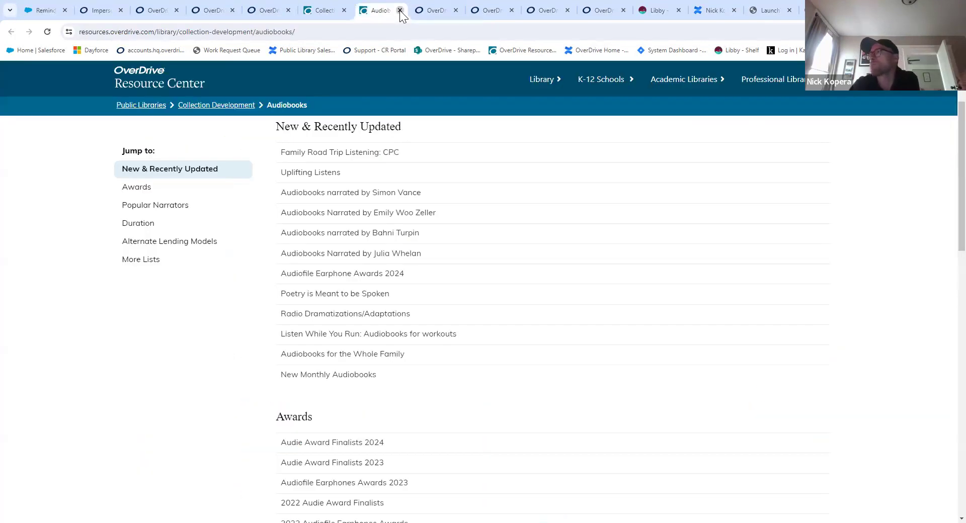
click(400, 10)
click(325, 10)
mouse_move(555, 82)
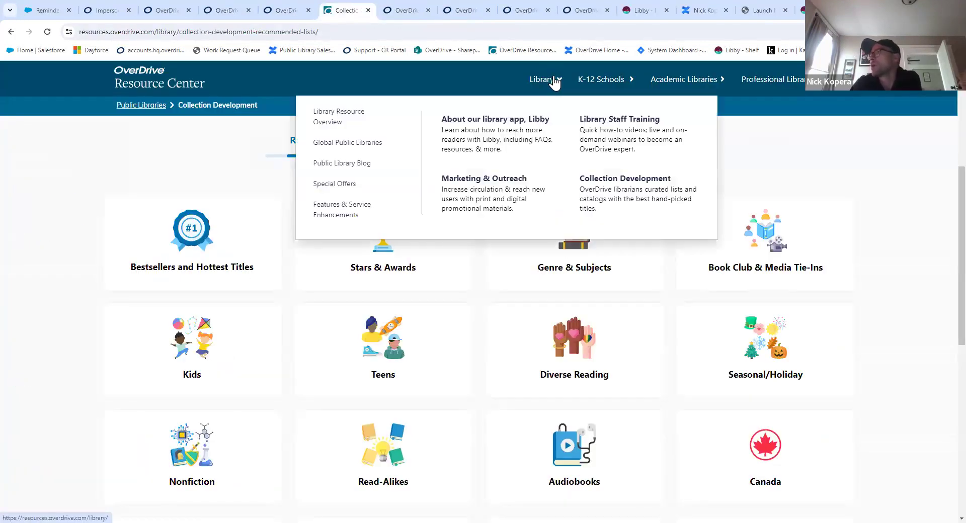
click(458, 180)
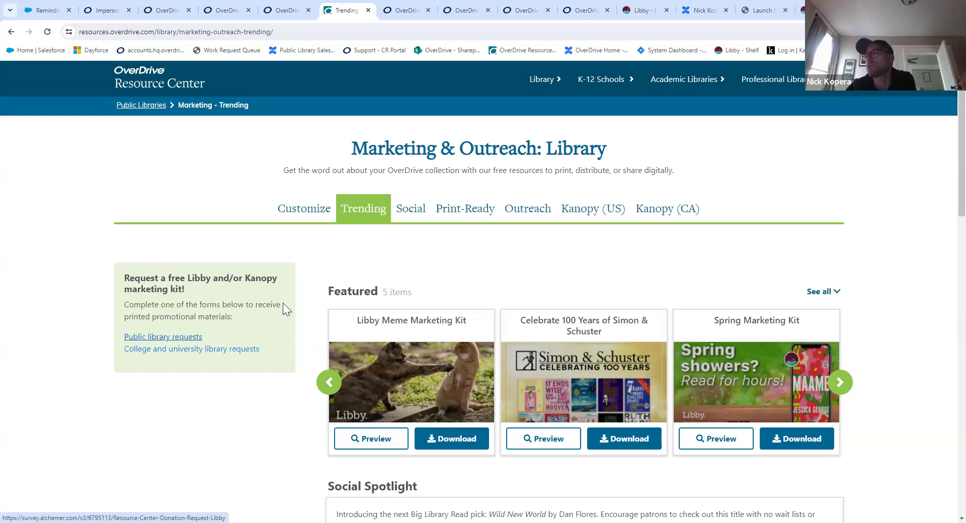
Open the Library Staff Training page and look through the full list of upcoming webinars.
mouse_move(563, 90)
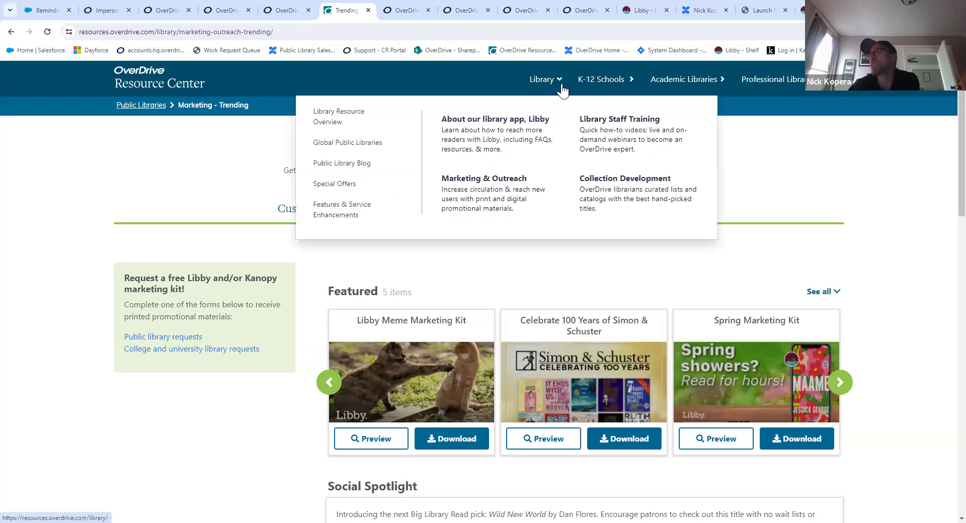
click(620, 120)
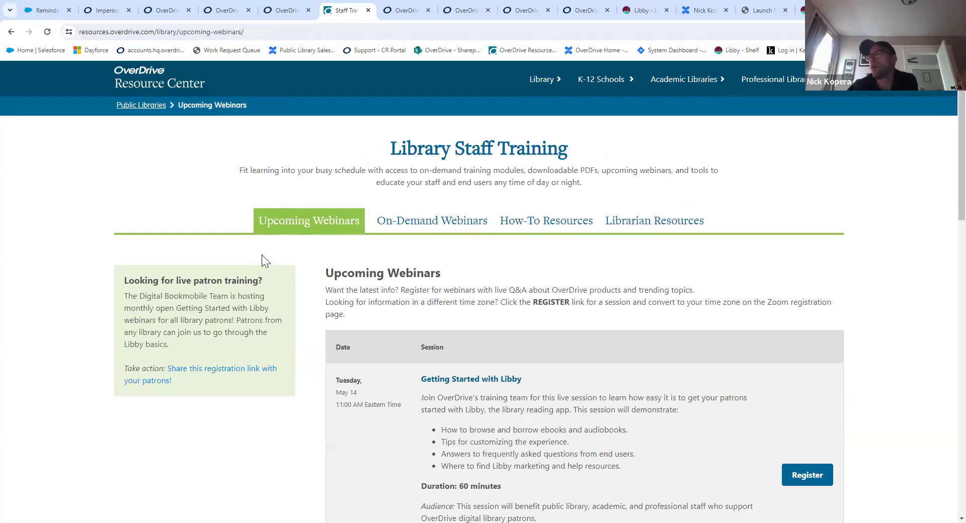
scroll(736, 376, down, 15)
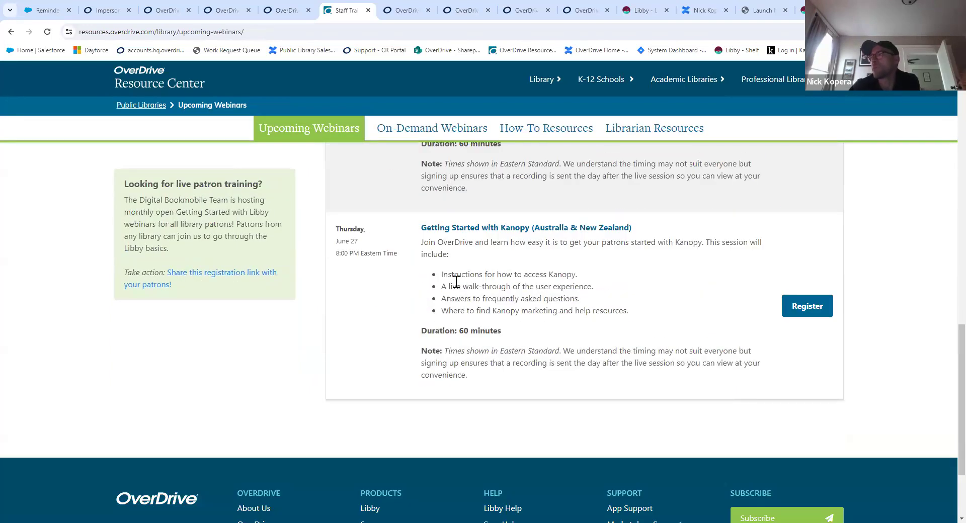
scroll(624, 289, up, 10)
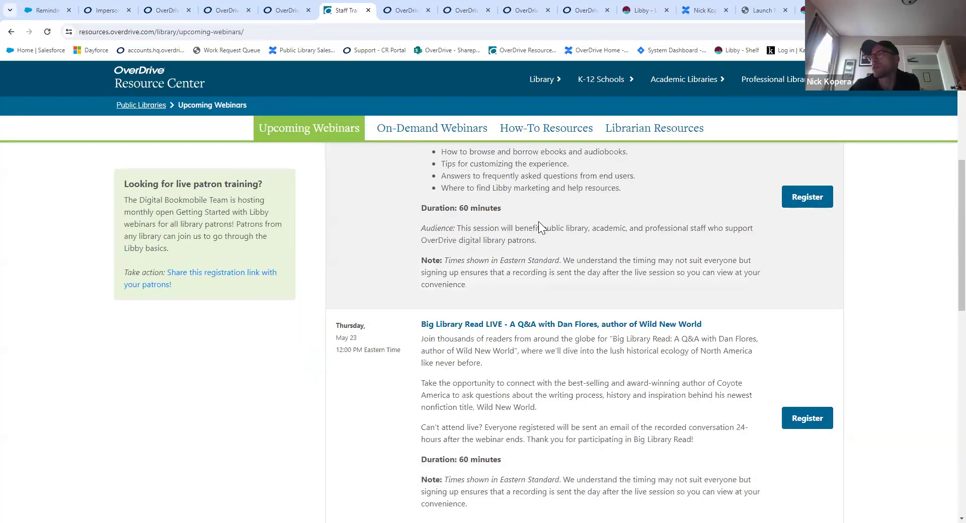
scroll(539, 228, up, 5)
Open the On-Demand Webinars and look through the archived recordings, including Getting Started with Libby and Introduction to Marketplace.
click(476, 196)
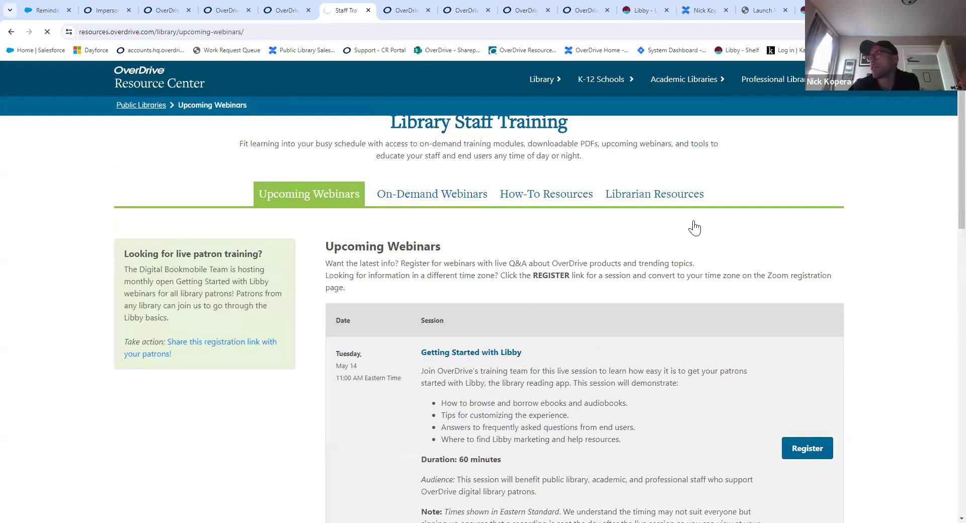
scroll(726, 198, down, 7)
scroll(726, 197, down, 11)
scroll(724, 196, down, 6)
scroll(726, 198, up, 5)
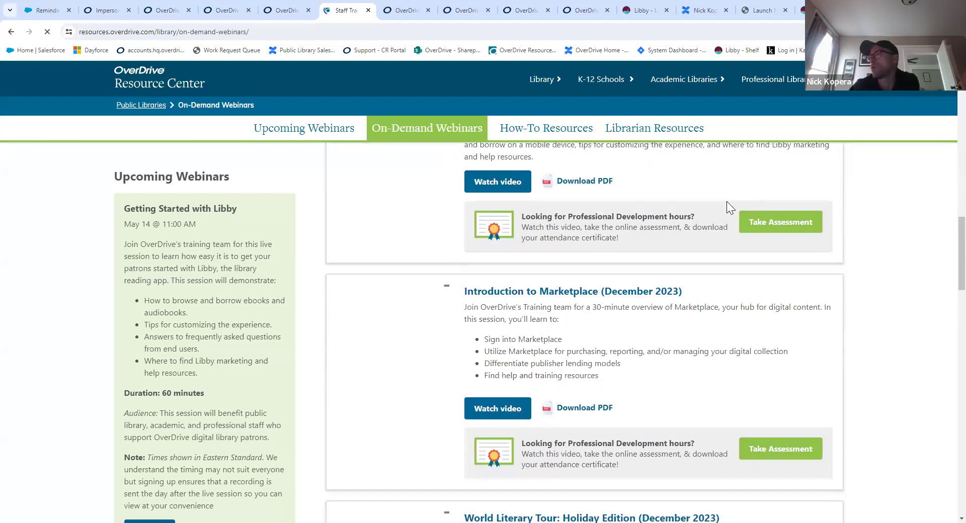
scroll(727, 202, up, 5)
scroll(704, 383, down, 2)
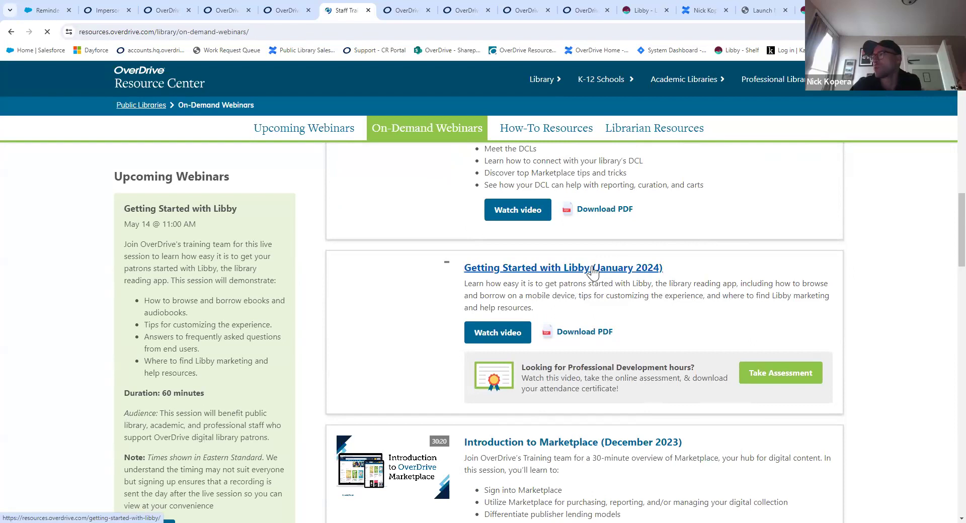
Open the How-To Resources and look over the Marketplace, Libby, Kanopy and More Apps, Sites, & Help topics.
scroll(863, 254, up, 20)
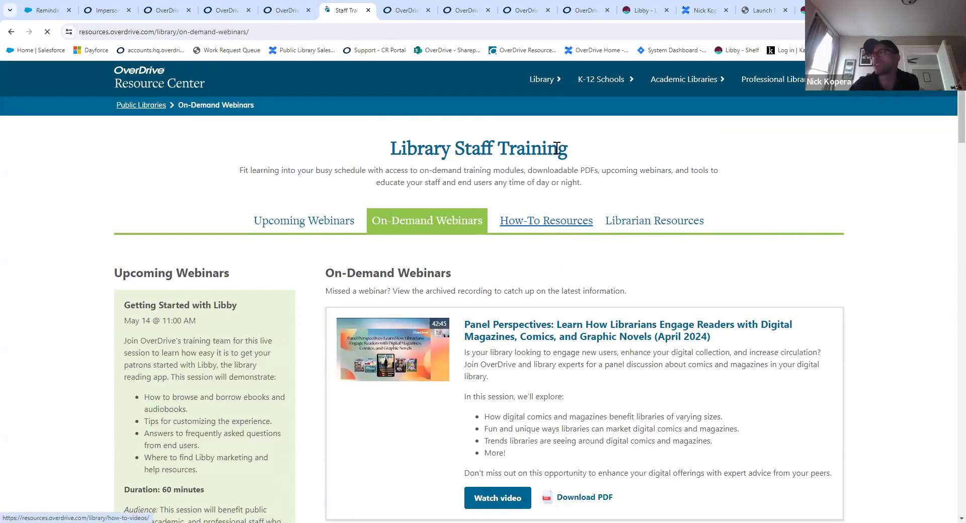
scroll(398, 290, down, 2)
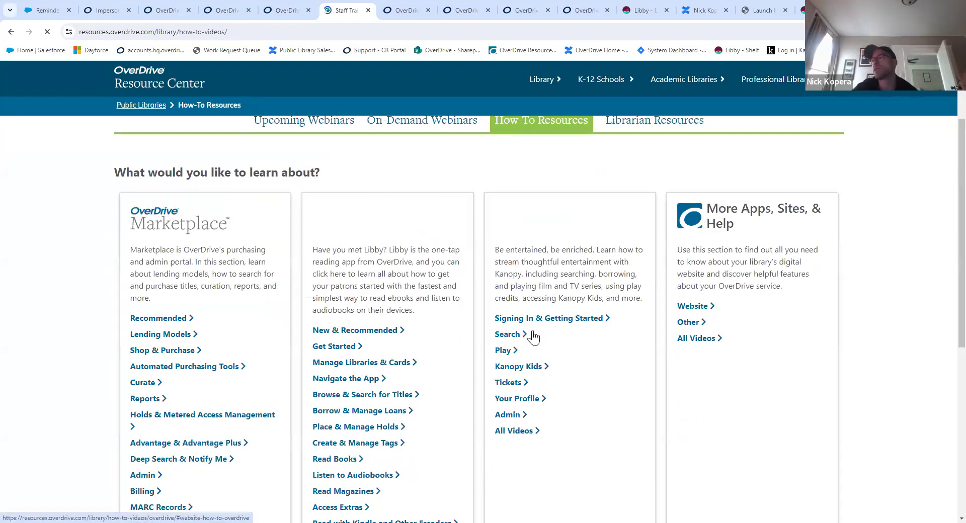
scroll(533, 330, down, 2)
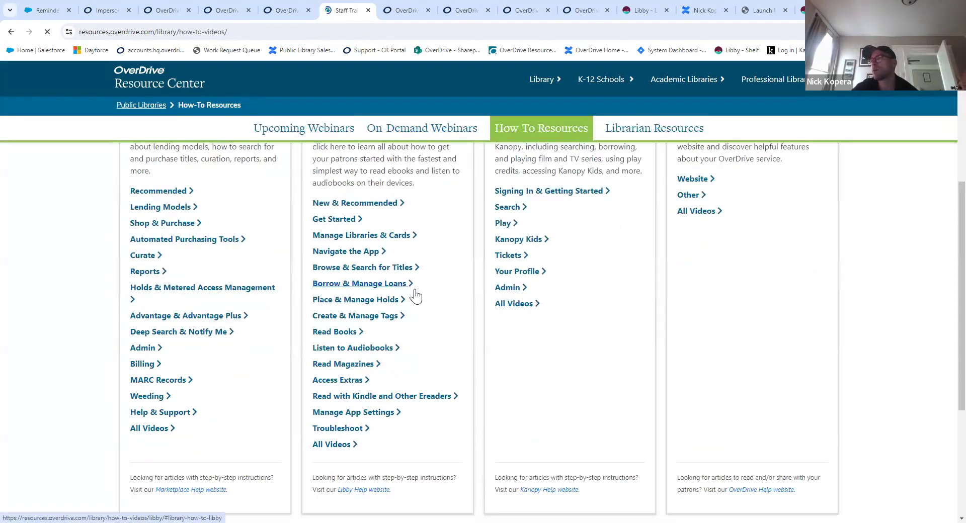
scroll(415, 298, up, 3)
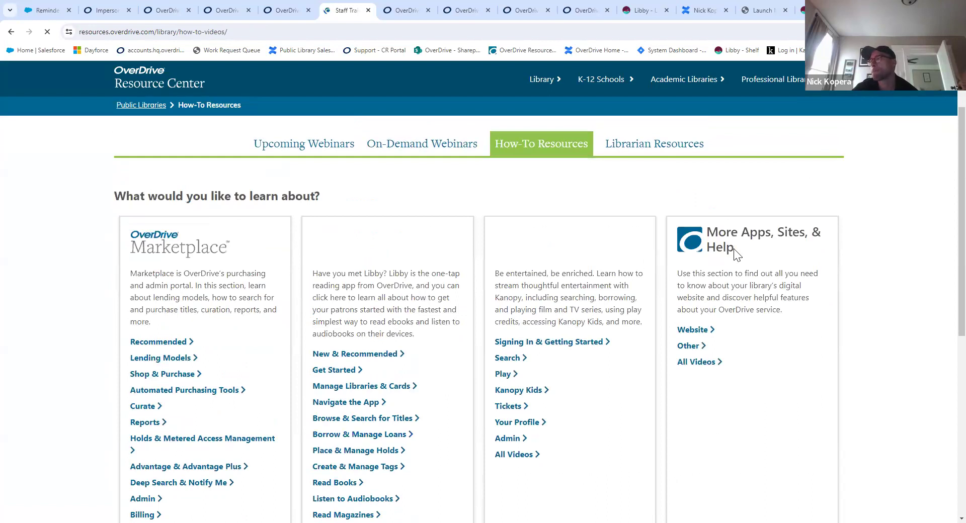
scroll(736, 255, down, 2)
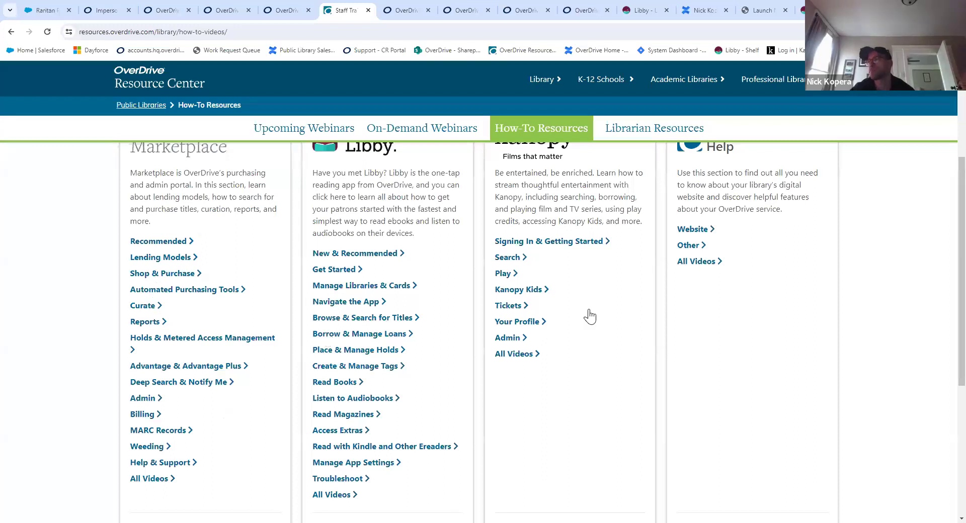
scroll(358, 308, down, 1)
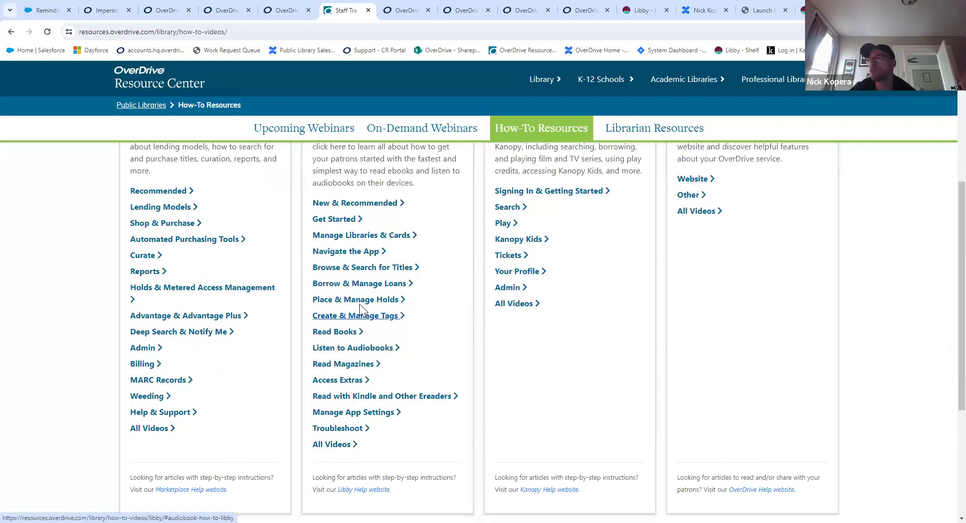
Open the Libby Create & Manage Tags videos, then view the Tag a title video page and its sharing options.
click(335, 316)
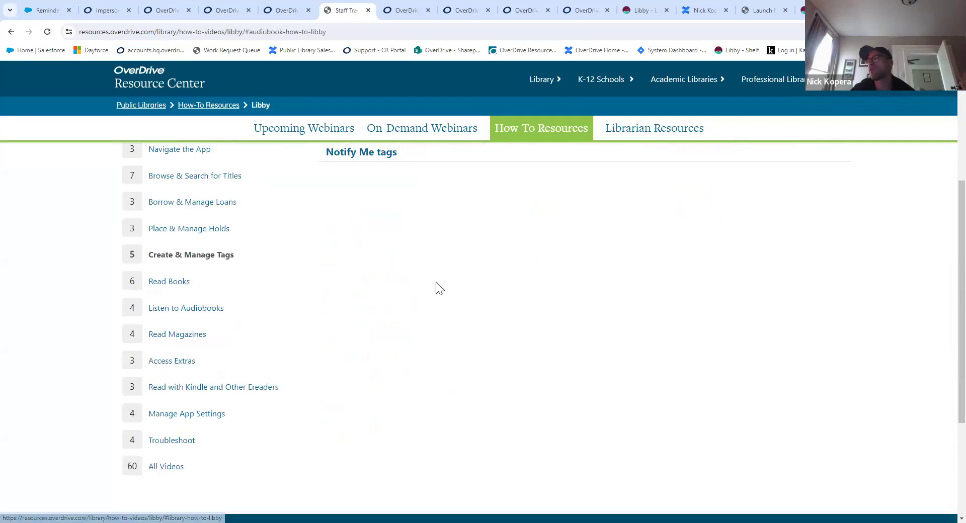
scroll(640, 265, up, 3)
scroll(638, 267, up, 2)
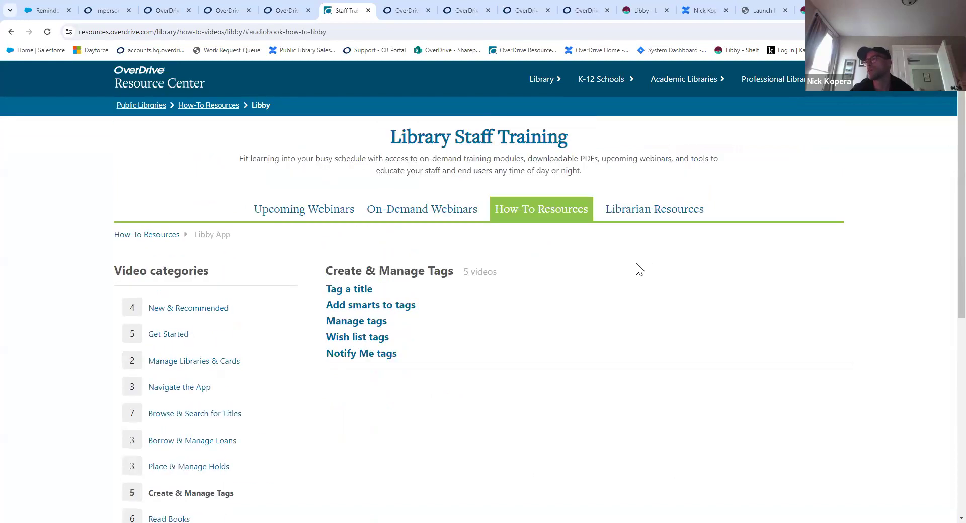
click(347, 301)
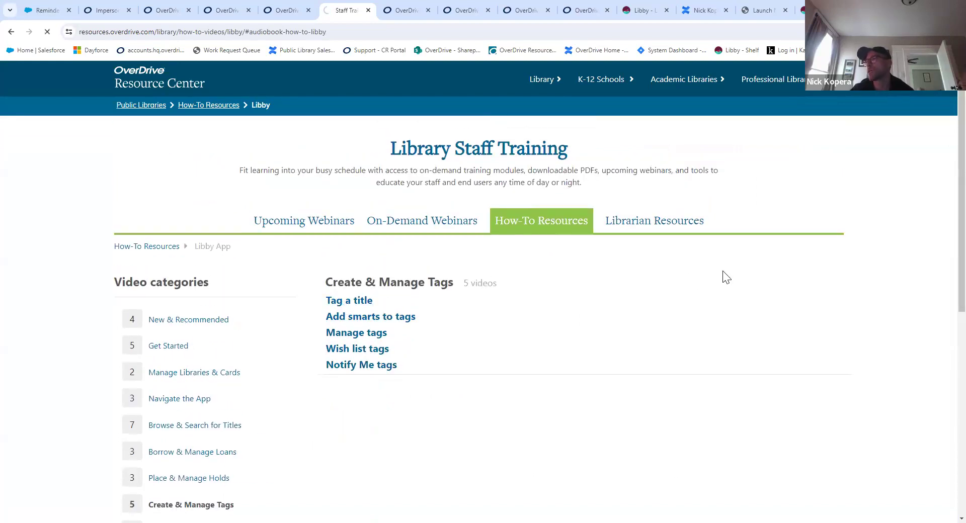
scroll(719, 277, down, 1)
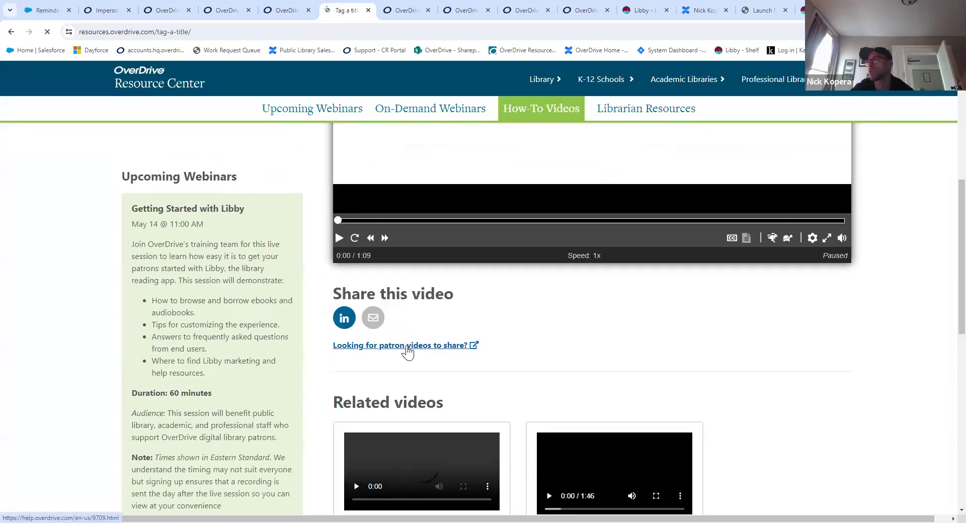
scroll(718, 339, down, 1)
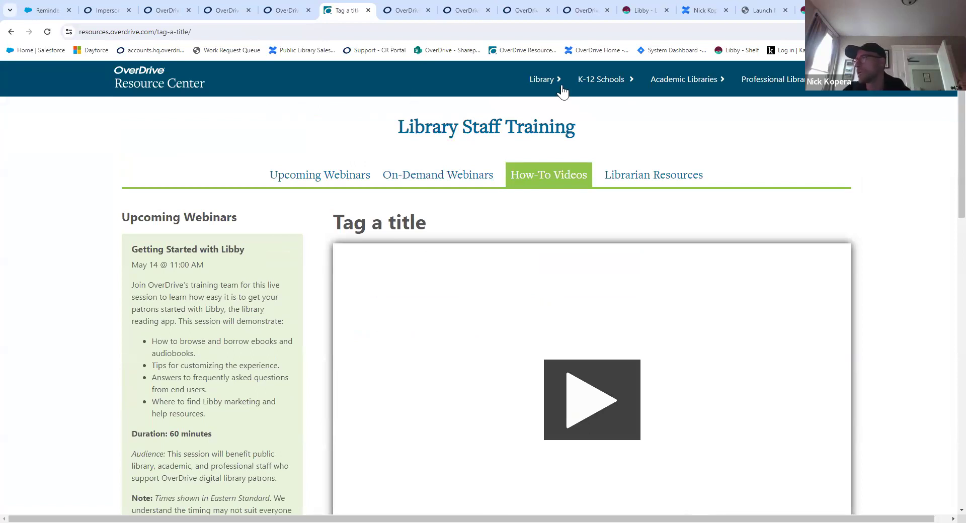
Close the Resource Center video page and return to the Marketplace home page from the purchase order details.
mouse_move(565, 89)
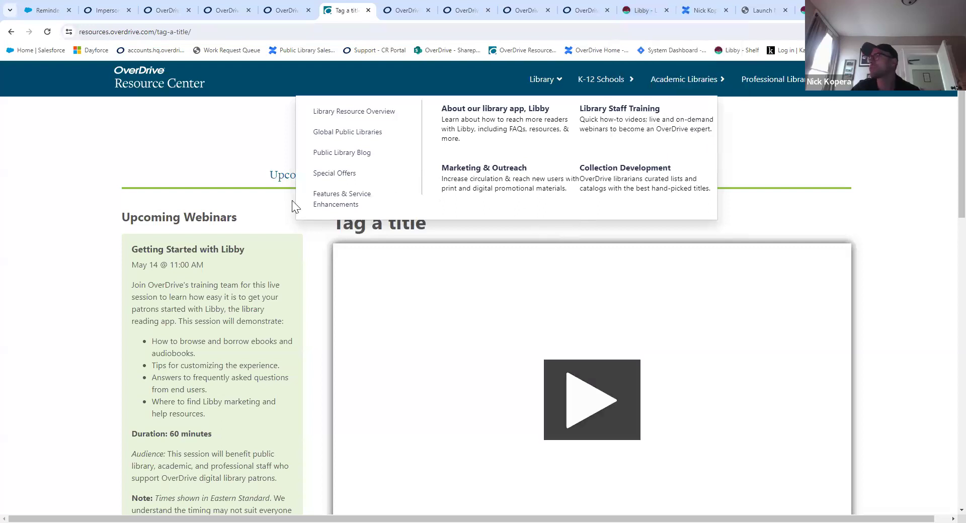
click(368, 10)
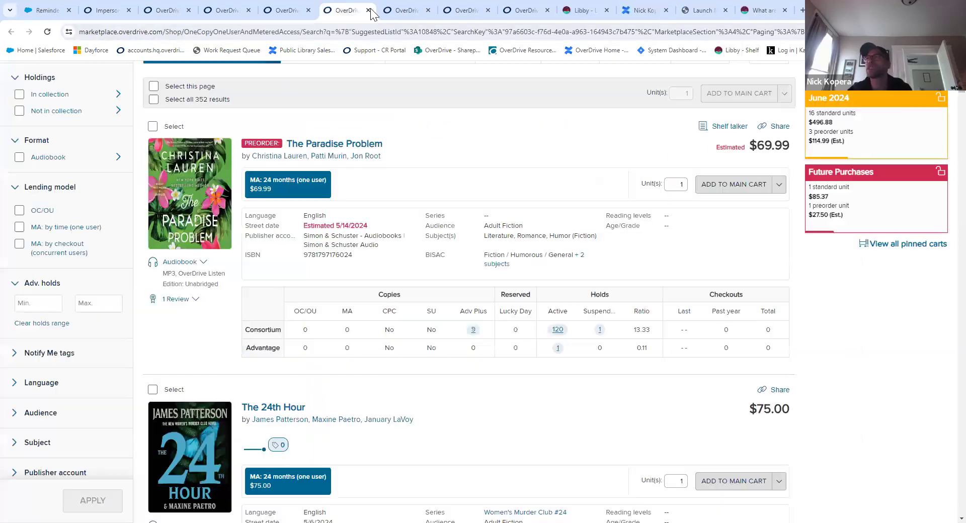
click(390, 11)
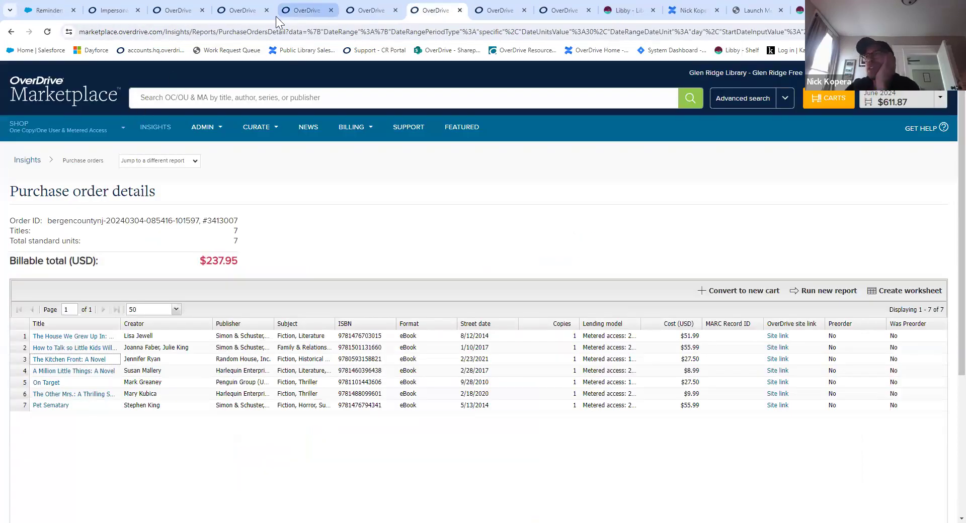
click(89, 93)
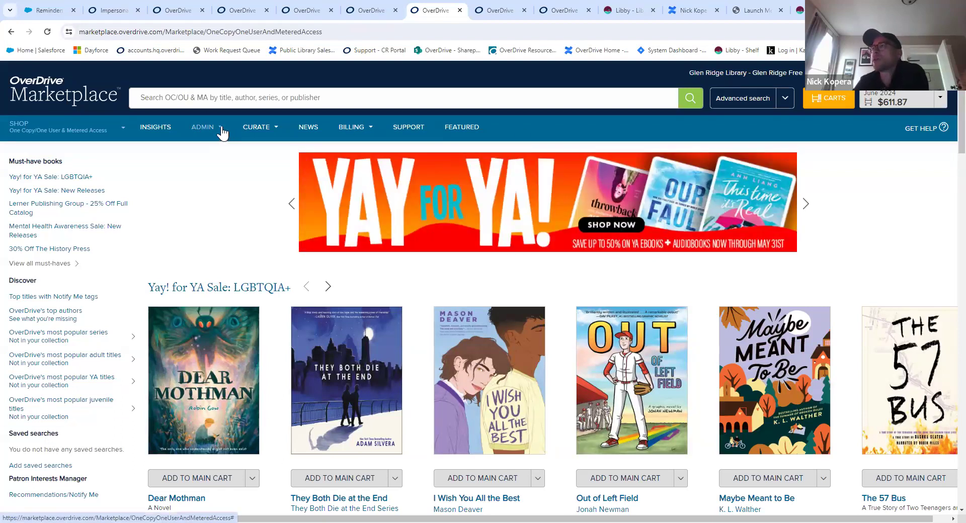
Review the automatic weeding plan summary on the Weeding administration page, and open the Marketplace Support page.
click(221, 129)
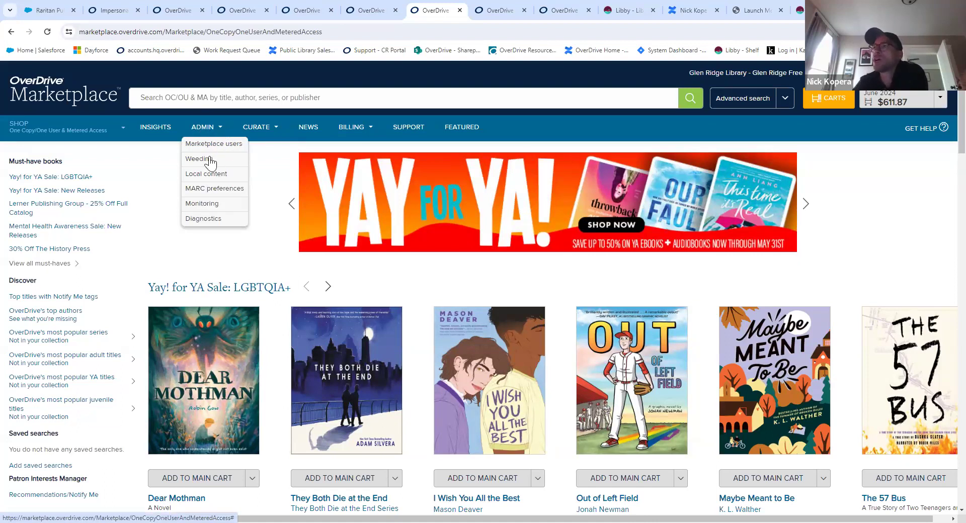
click(210, 158)
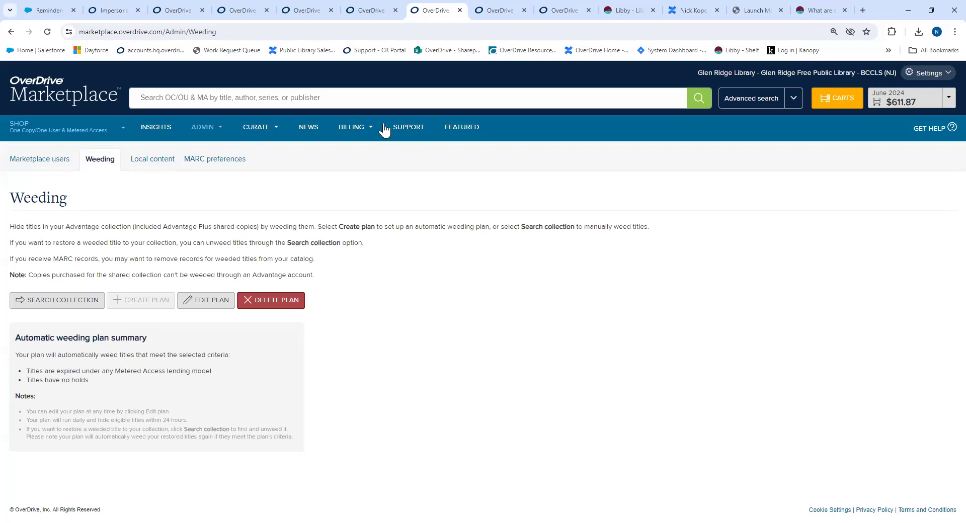
click(405, 129)
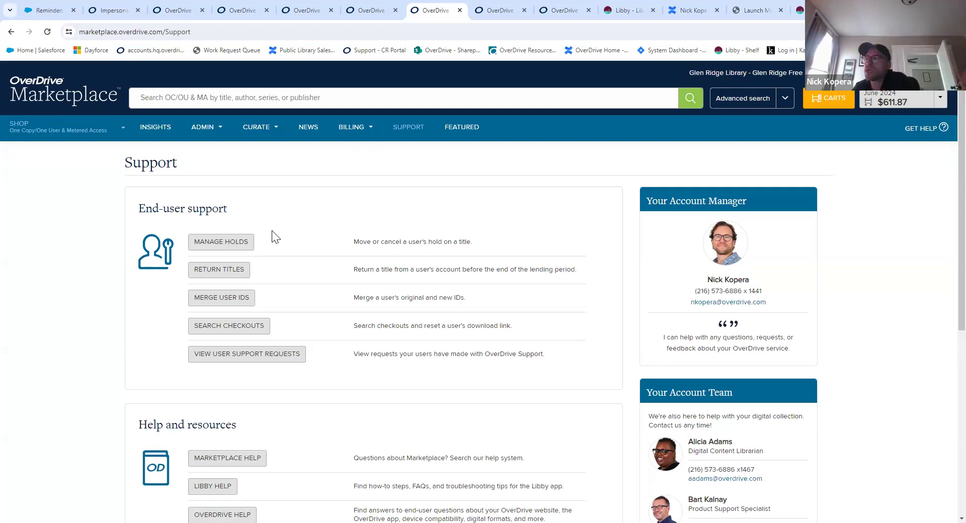
Open Manage Holds from the Support page, look over its report options and dismiss them without running a report.
click(217, 242)
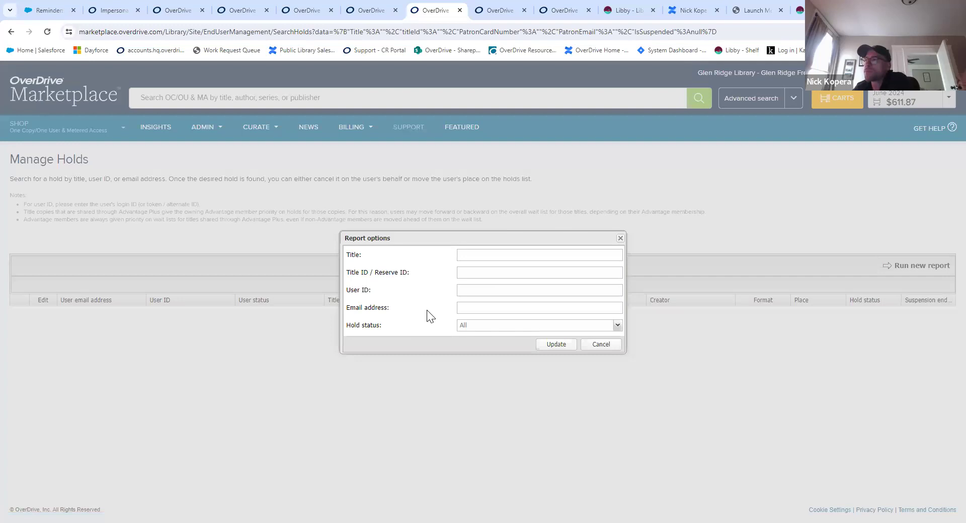
click(536, 255)
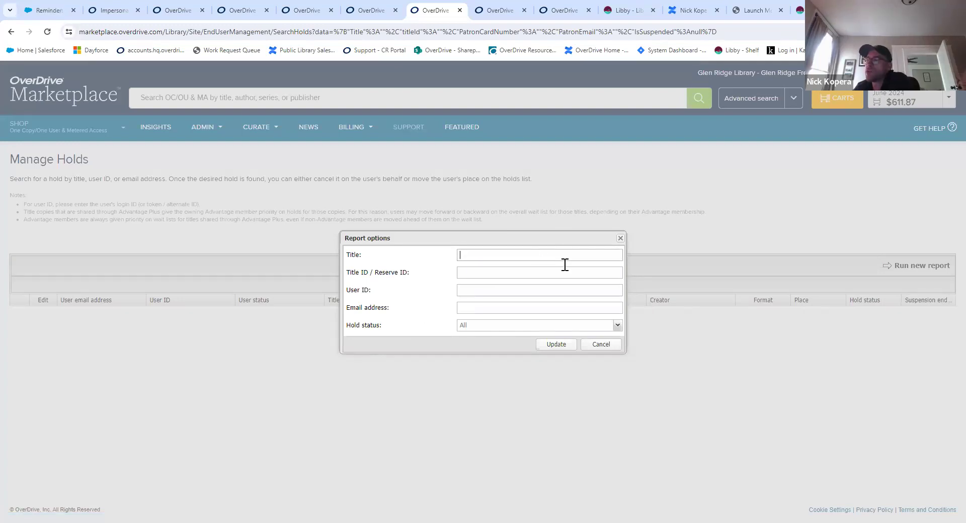
click(607, 345)
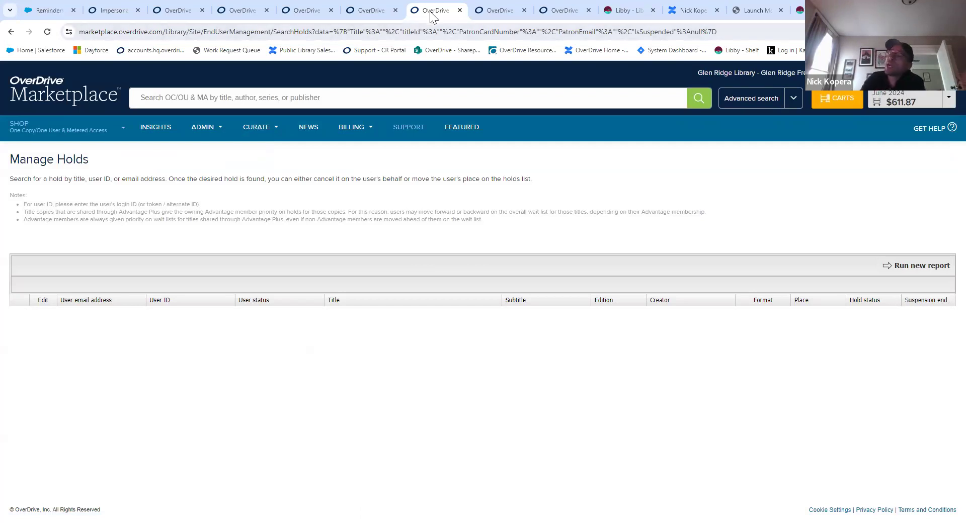
Close the Manage Holds page and open the Weeding administration page from the title details page for The Kitchen Front.
click(460, 10)
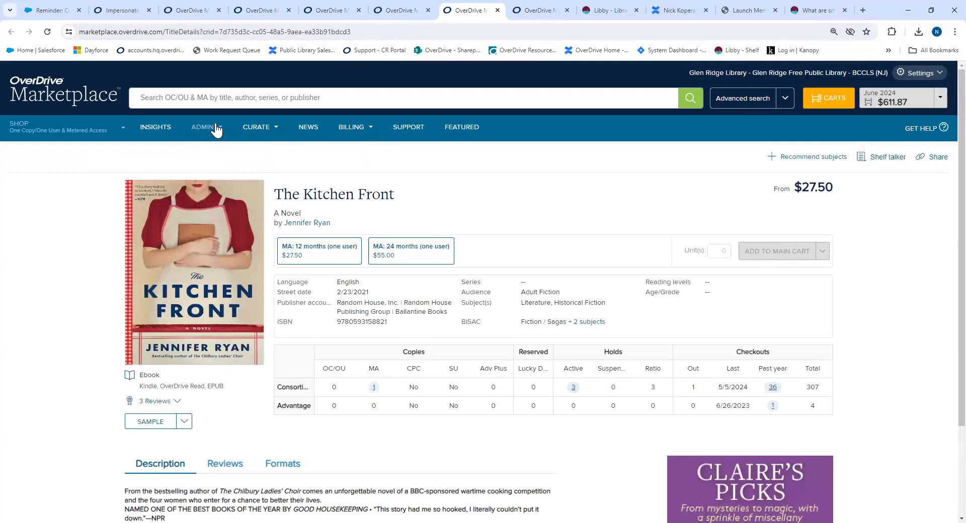
click(217, 129)
click(206, 152)
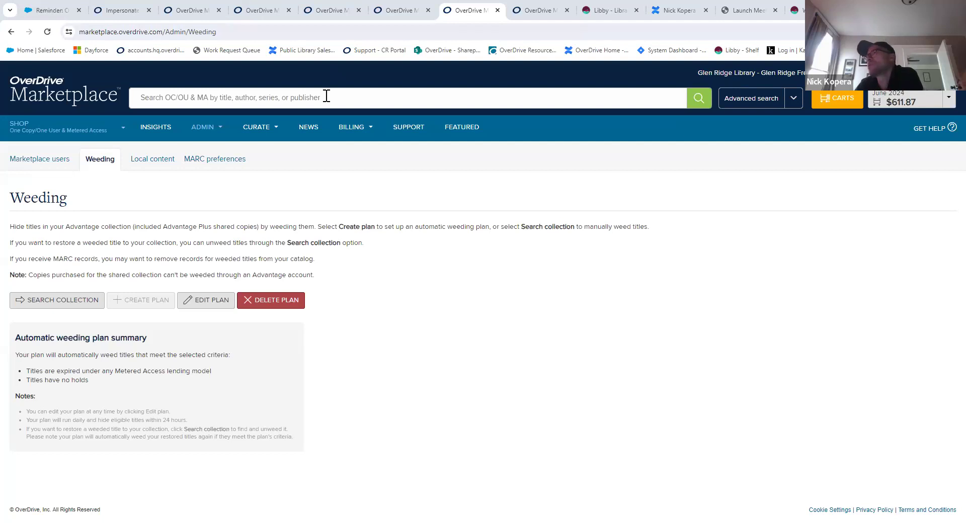
Switch to Libby and search the CLEVNET library for Tom Coyne.
mouse_move(592, 10)
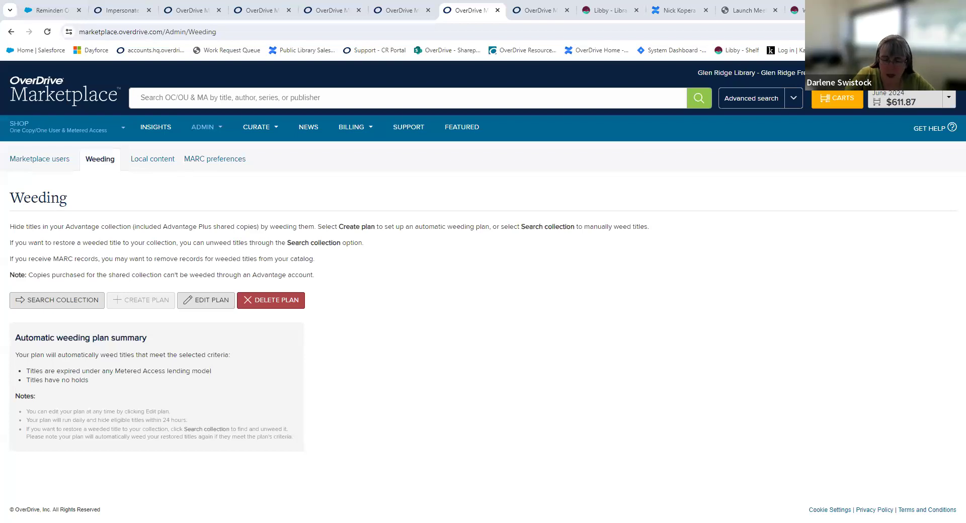
click(610, 4)
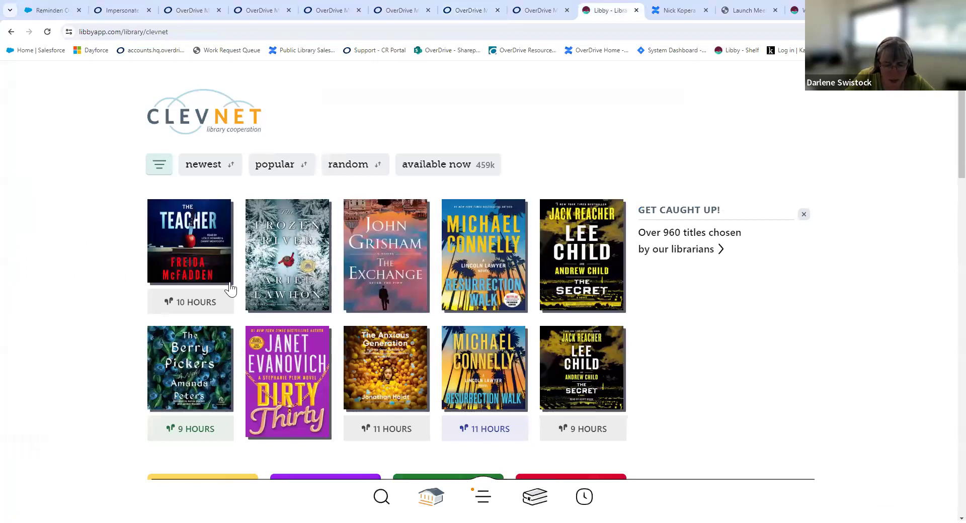
click(381, 497)
click(167, 155)
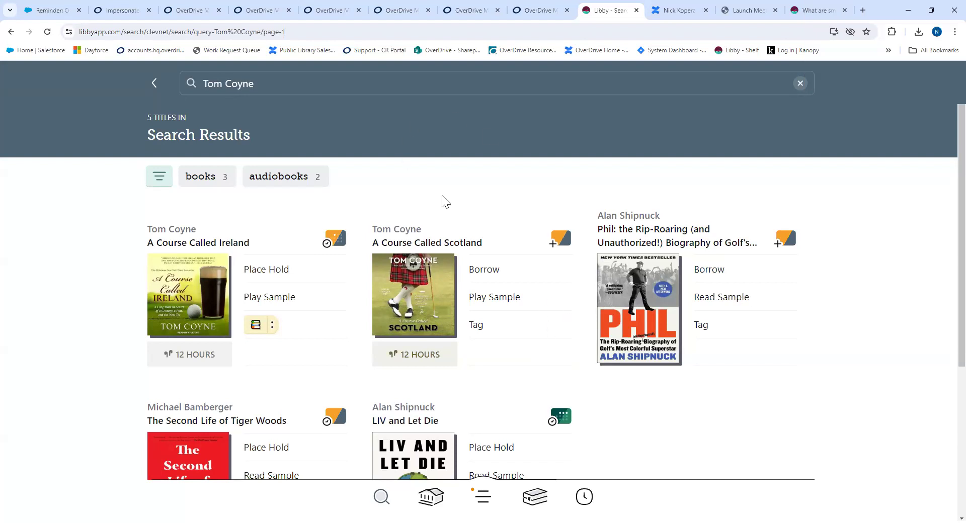
Look over the Tom Coyne search results, including each title's borrow, hold, sample and tag options.
scroll(457, 199, down, 5)
scroll(463, 198, up, 5)
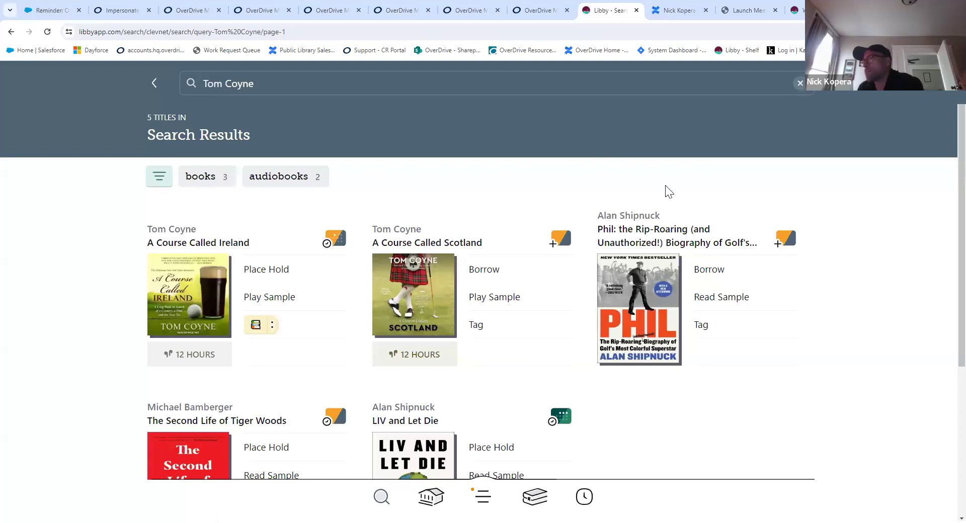
scroll(466, 212, down, 1)
scroll(466, 212, up, 1)
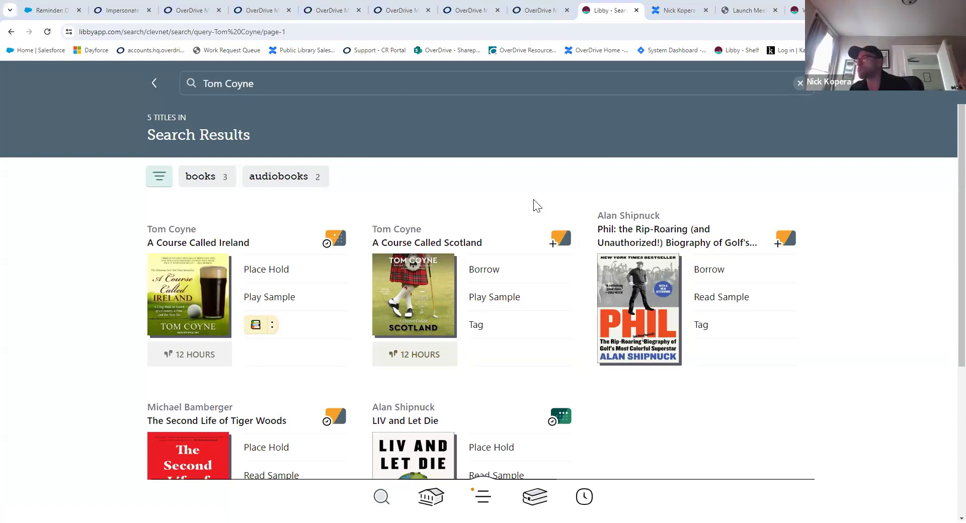
scroll(579, 205, down, 5)
scroll(451, 234, up, 5)
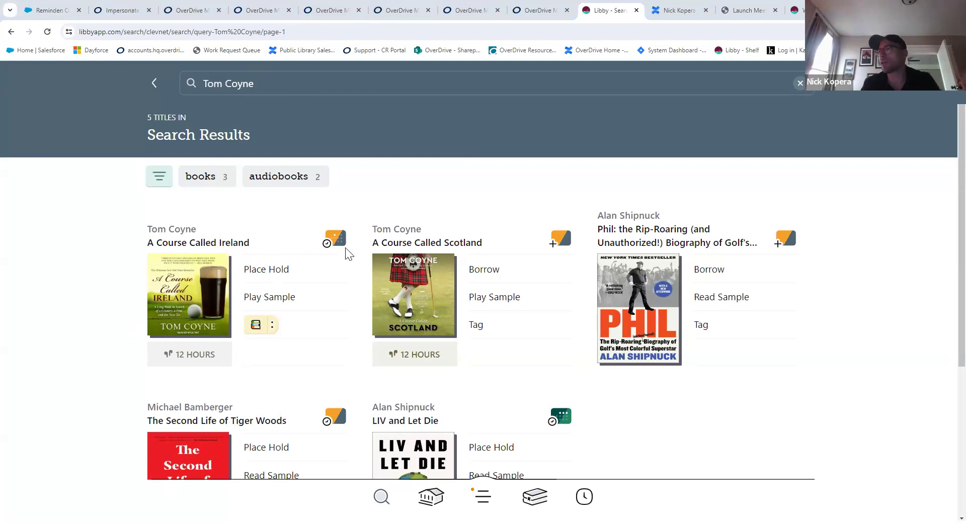
scroll(259, 246, down, 2)
scroll(259, 245, up, 2)
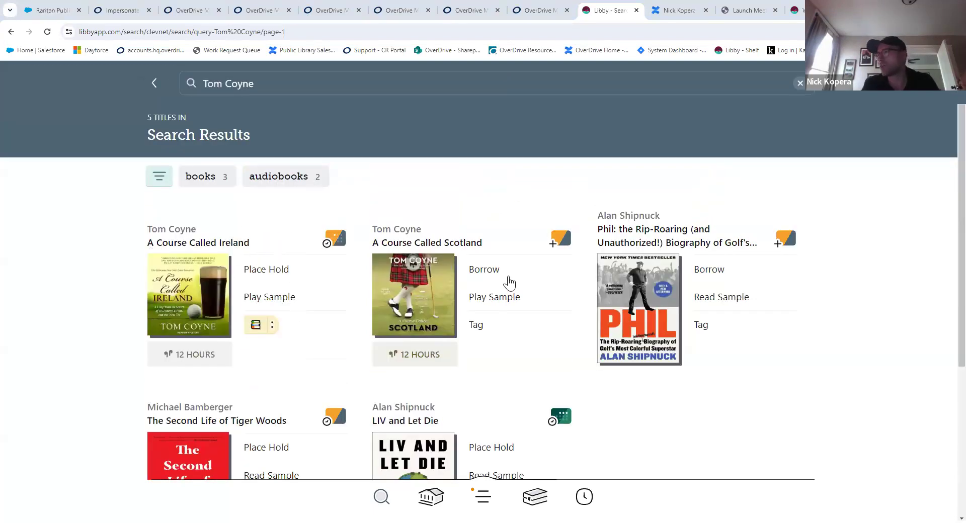
scroll(508, 280, down, 2)
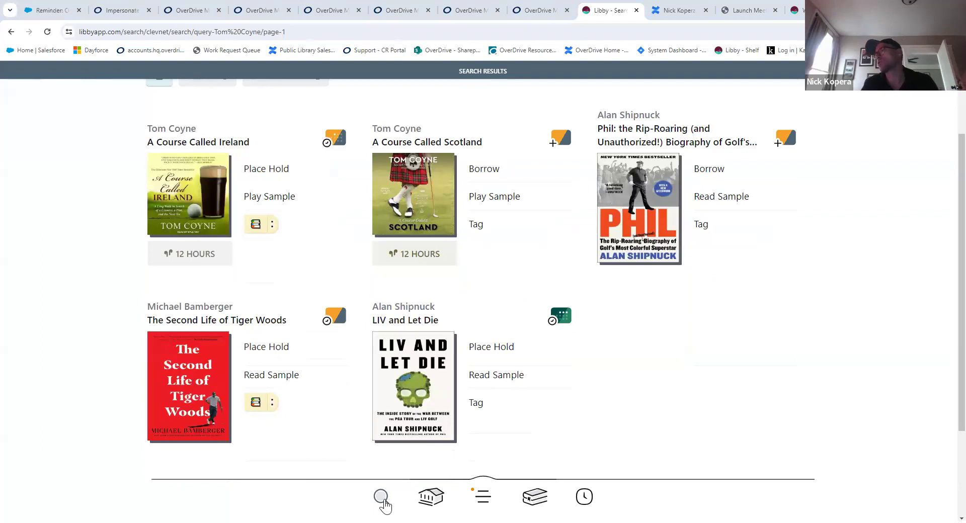
scroll(390, 443, up, 2)
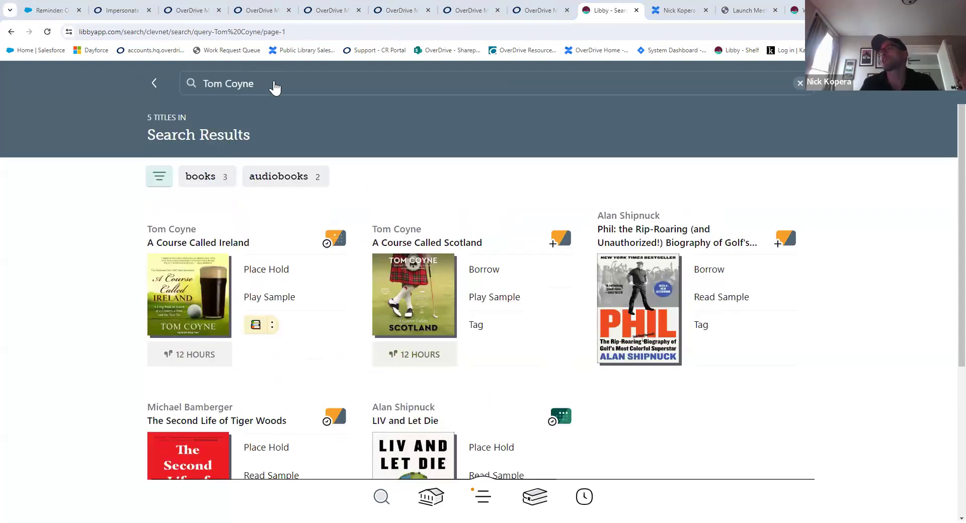
scroll(624, 310, down, 4)
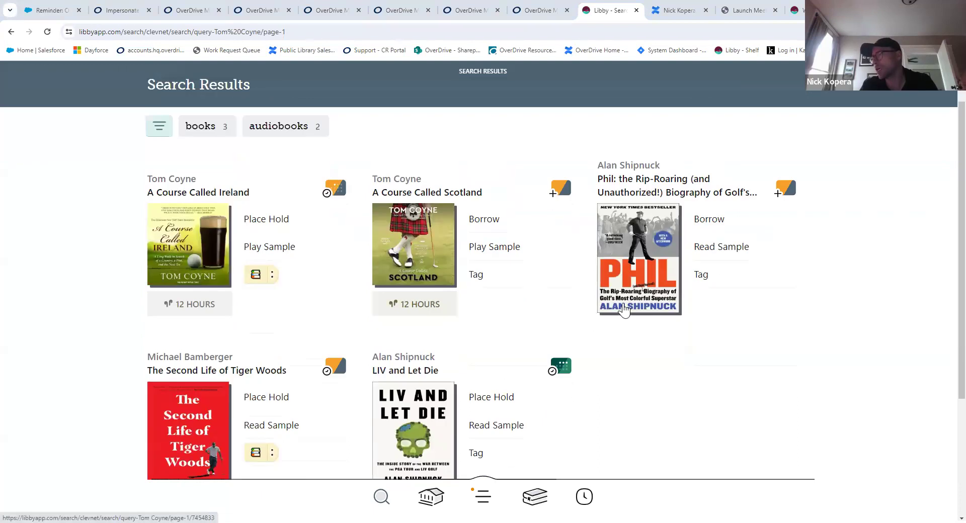
scroll(625, 310, up, 2)
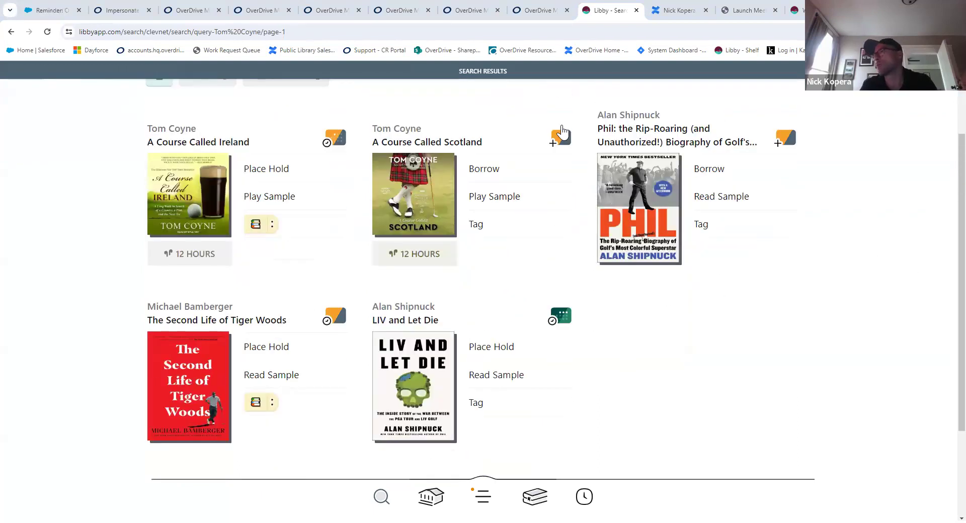
Check the wait times for LIV and Let Die at each library, and return to the search results.
click(563, 317)
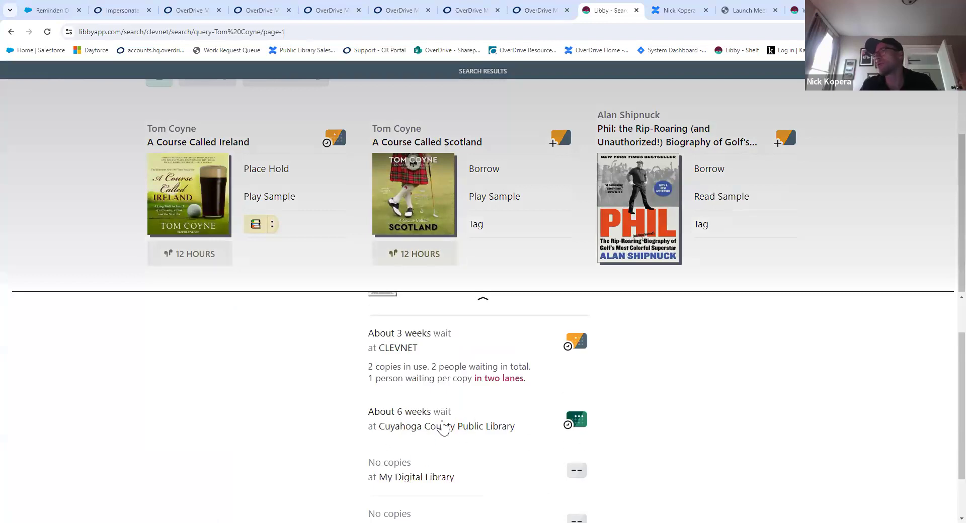
click(485, 300)
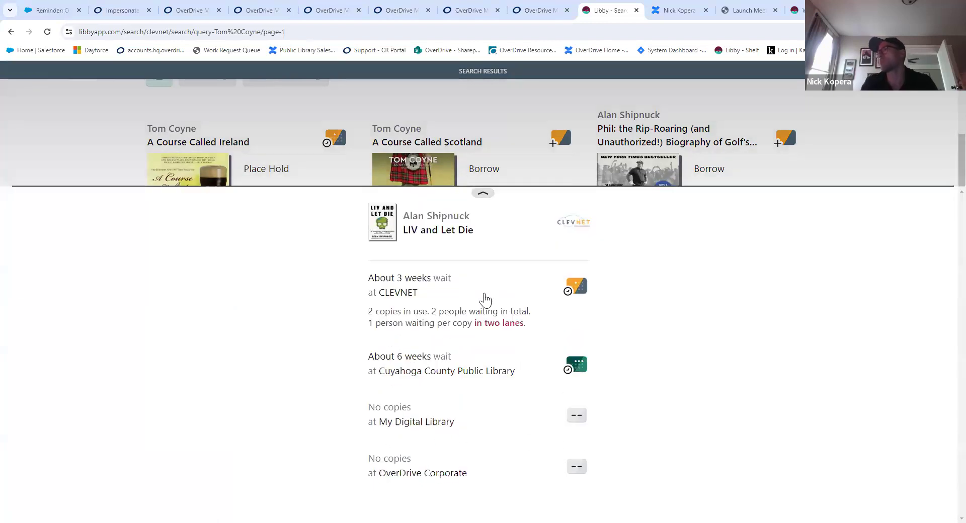
click(483, 199)
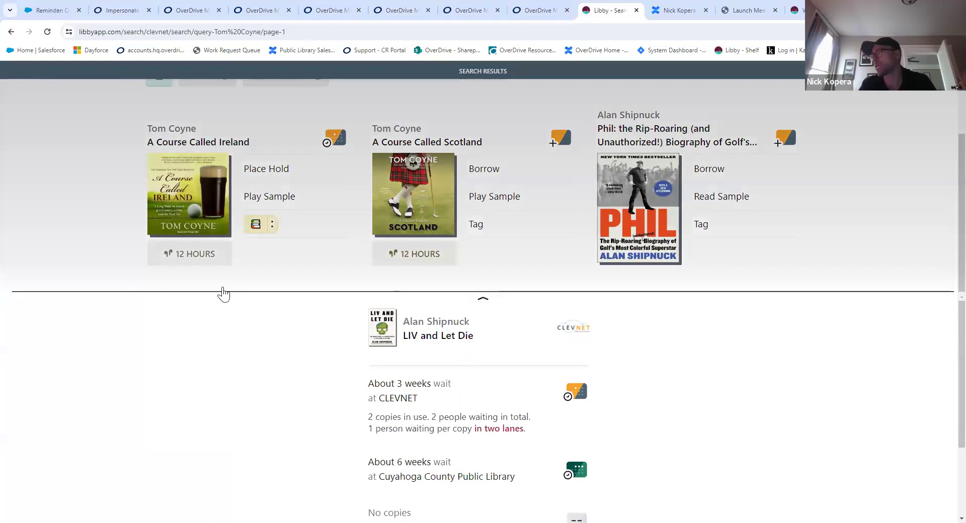
click(328, 287)
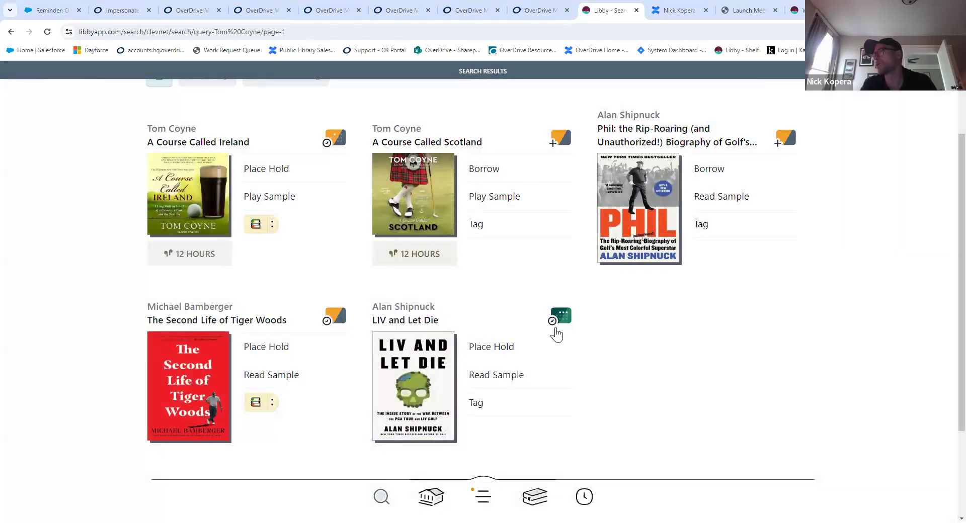
Open the filters from the end of the Tom Coyne results and turn on the deep search filter.
scroll(537, 382, down, 3)
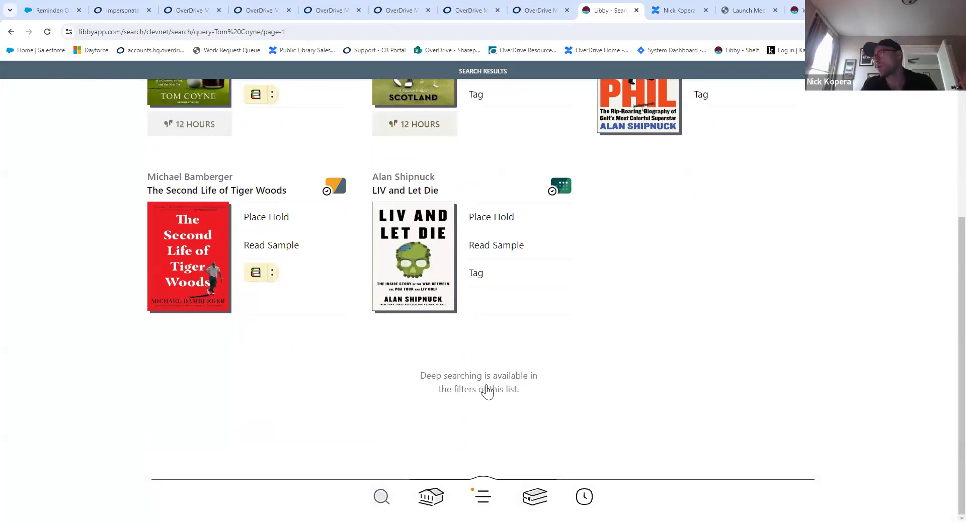
scroll(531, 377, up, 2)
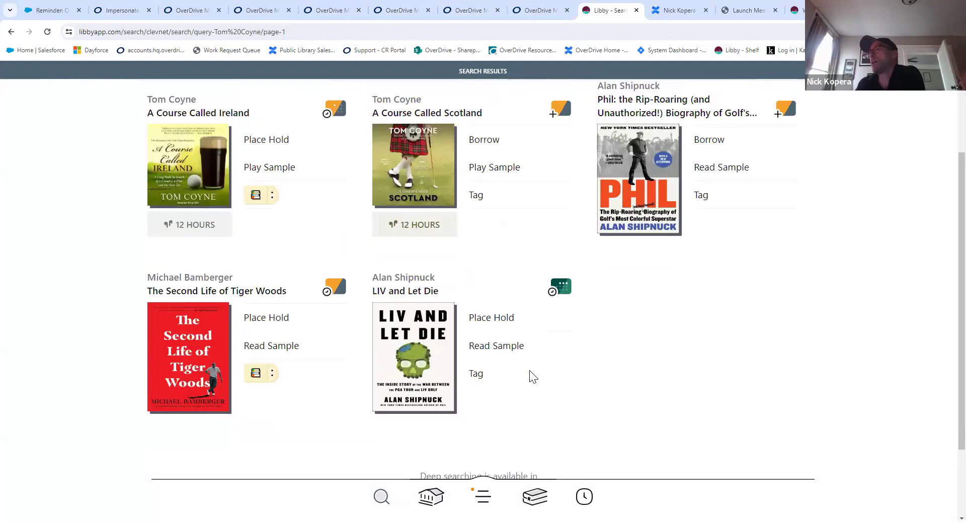
scroll(533, 377, up, 2)
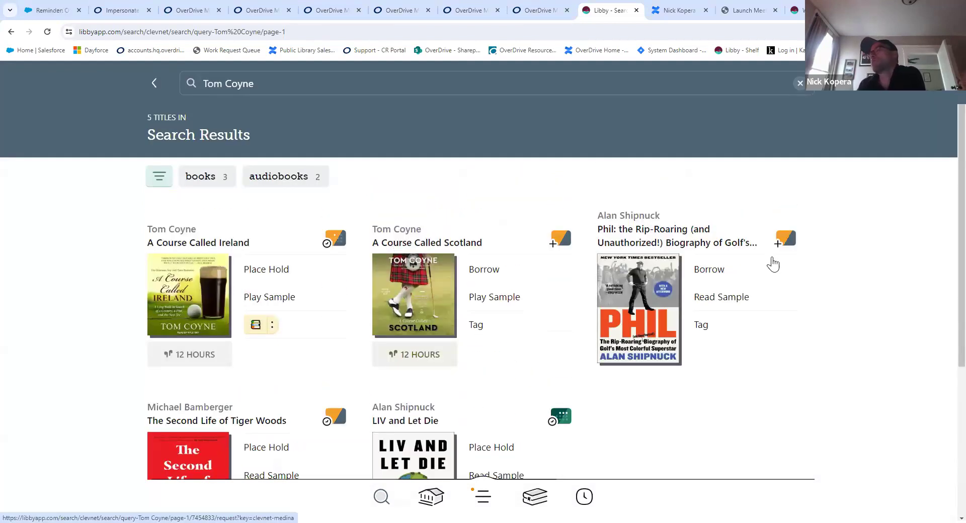
scroll(774, 263, down, 3)
scroll(777, 263, down, 2)
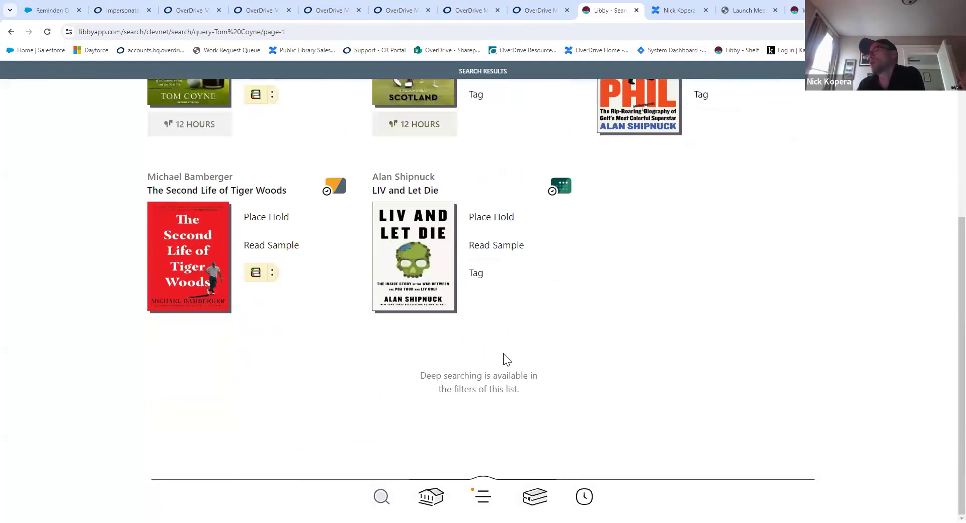
click(485, 384)
scroll(512, 280, down, 6)
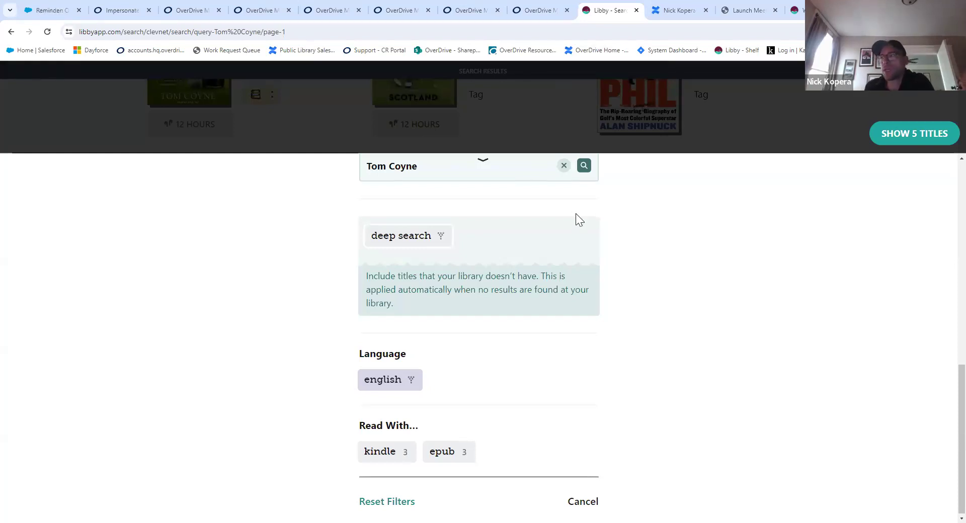
click(429, 238)
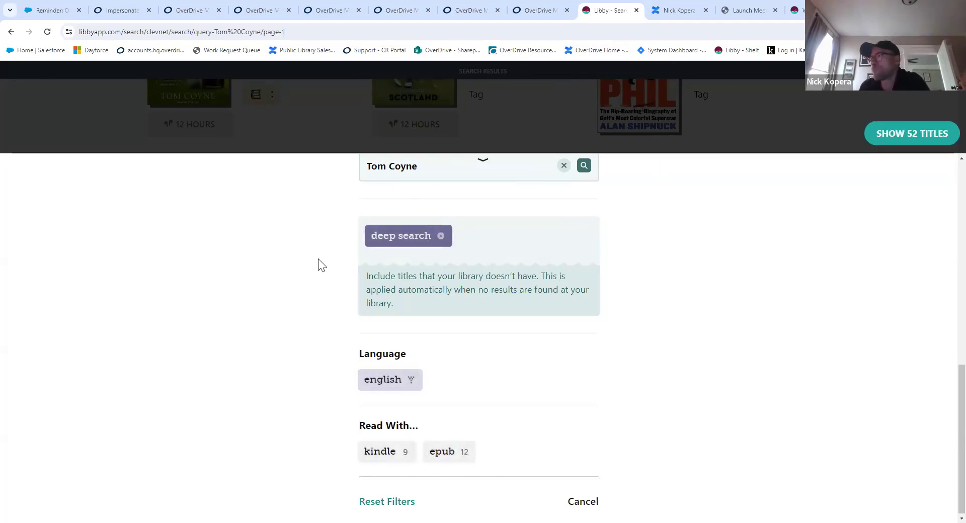
Review the remaining sort, format, availability and subject filters, and show the titles found with deep search.
scroll(490, 261, up, 4)
scroll(495, 258, up, 6)
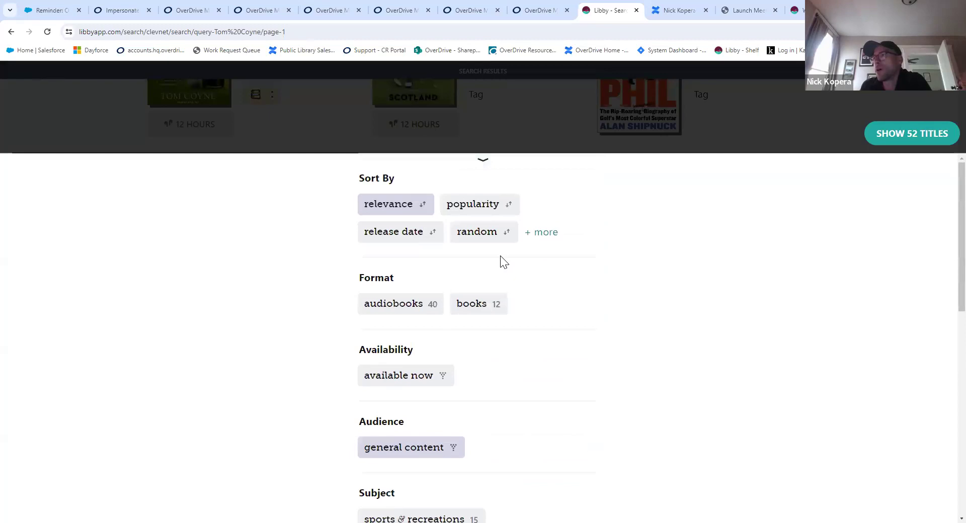
scroll(503, 255, down, 2)
scroll(505, 262, down, 5)
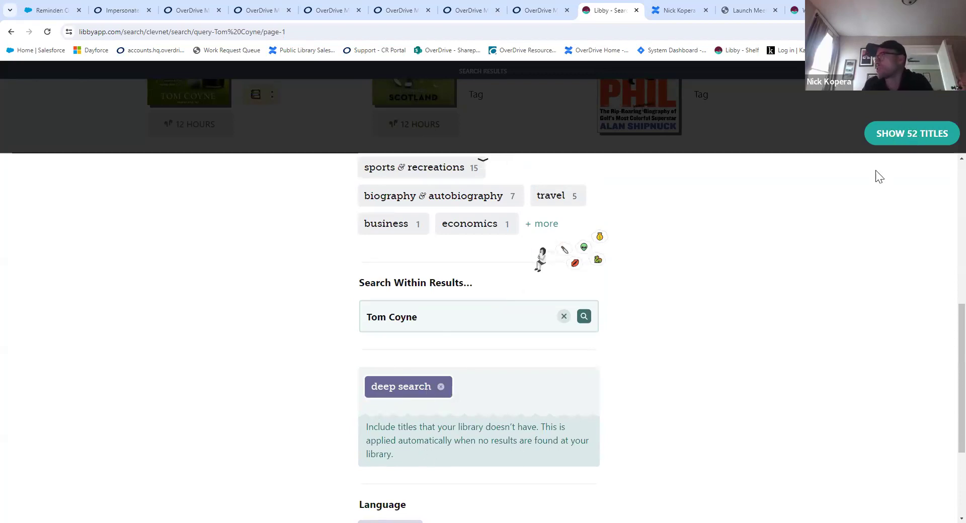
click(904, 142)
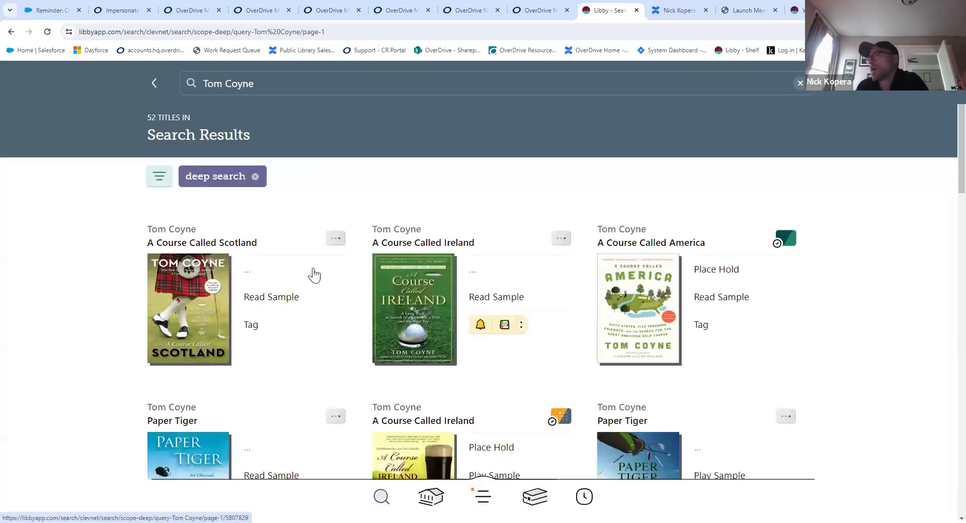
Examine the Notify Me options and tags in the deep search results, and return to the CLEVNET library home page.
scroll(153, 236, down, 3)
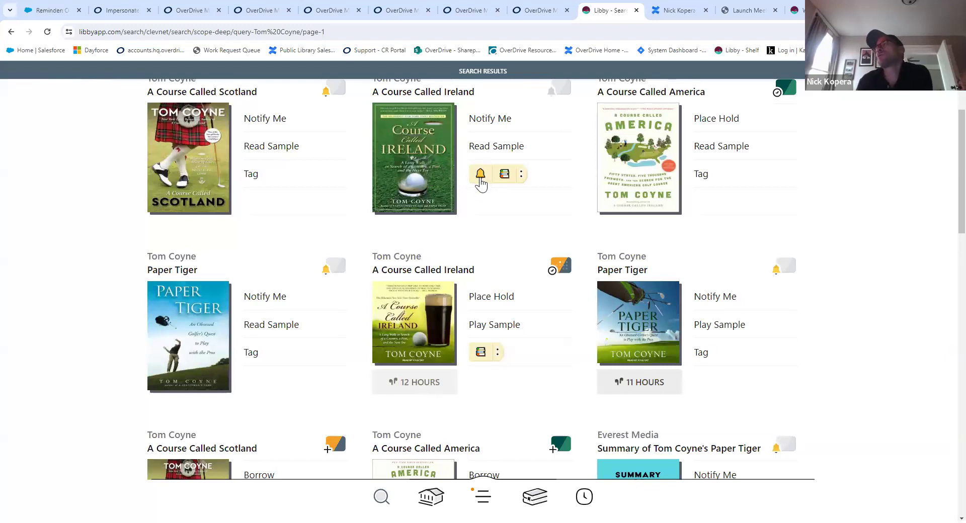
scroll(473, 189, up, 1)
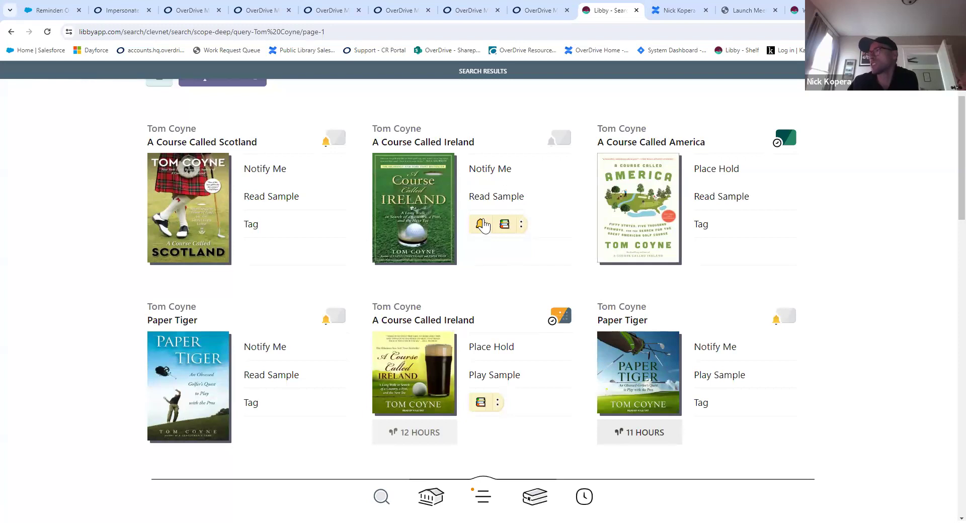
scroll(541, 408, up, 2)
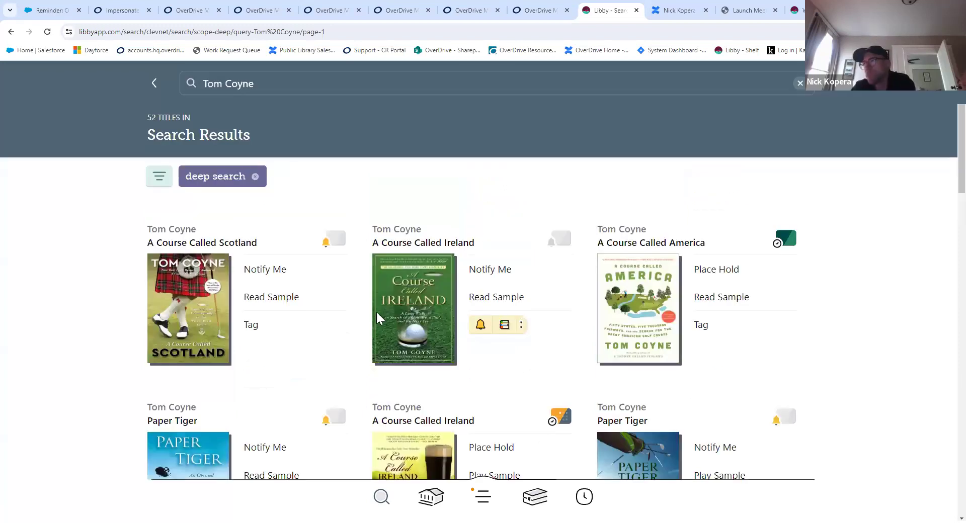
scroll(476, 306, down, 5)
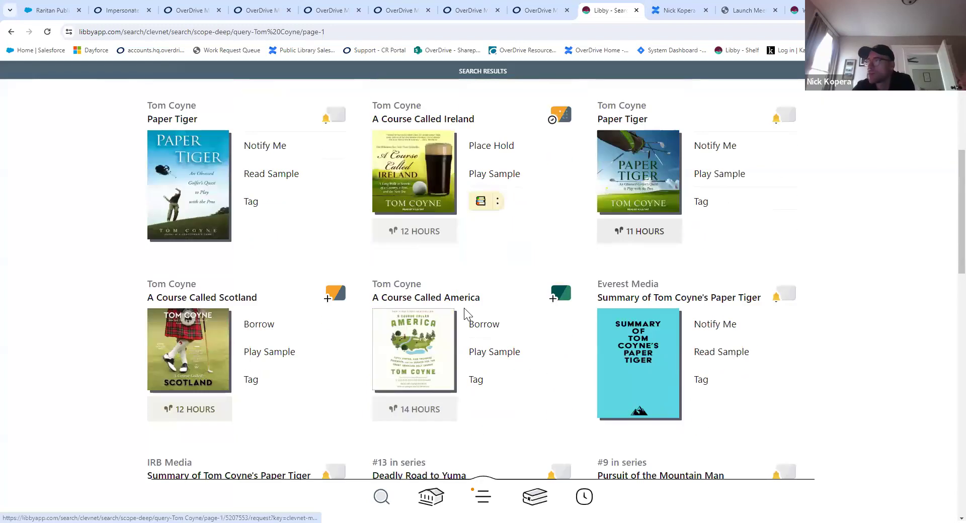
click(485, 501)
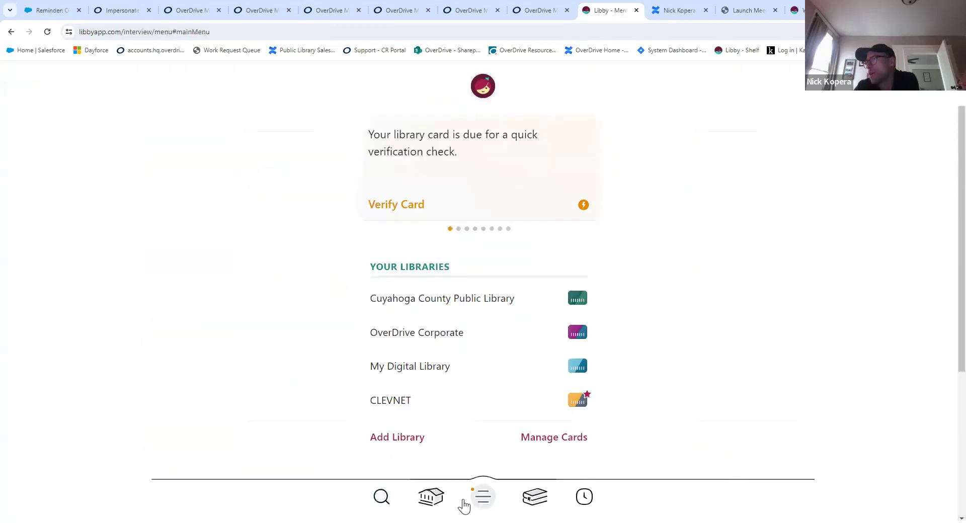
click(424, 503)
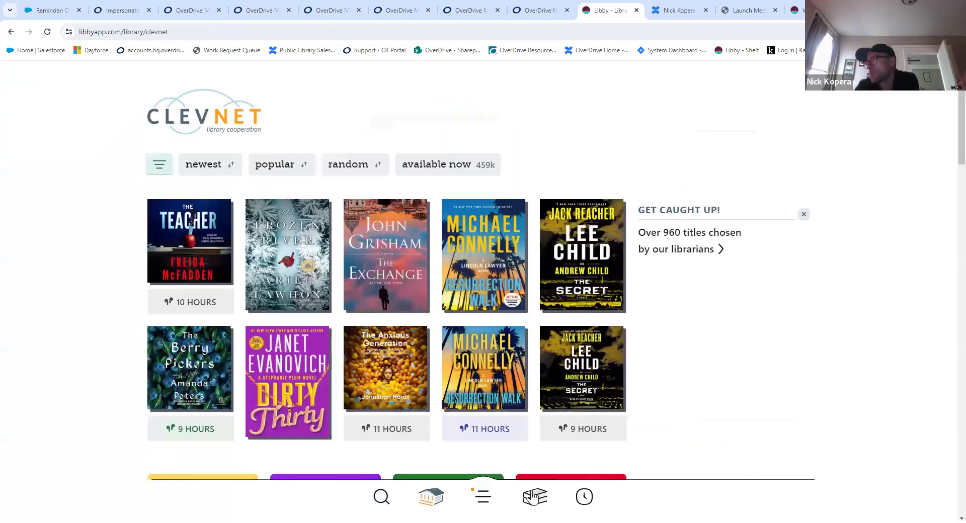
Open the tags list from the shelf and show the titles under the bell Notify Me smart tag.
click(534, 498)
click(289, 132)
scroll(483, 229, down, 2)
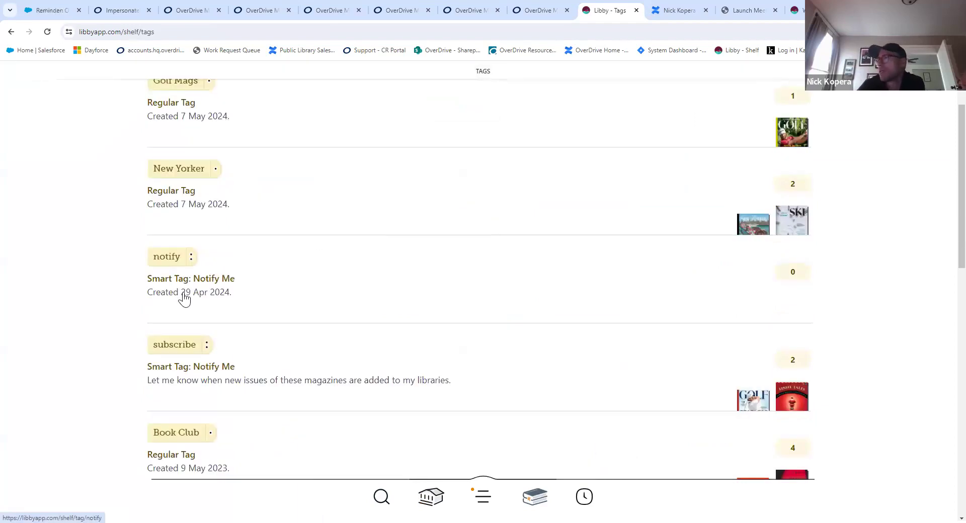
scroll(183, 297, down, 4)
scroll(179, 267, down, 2)
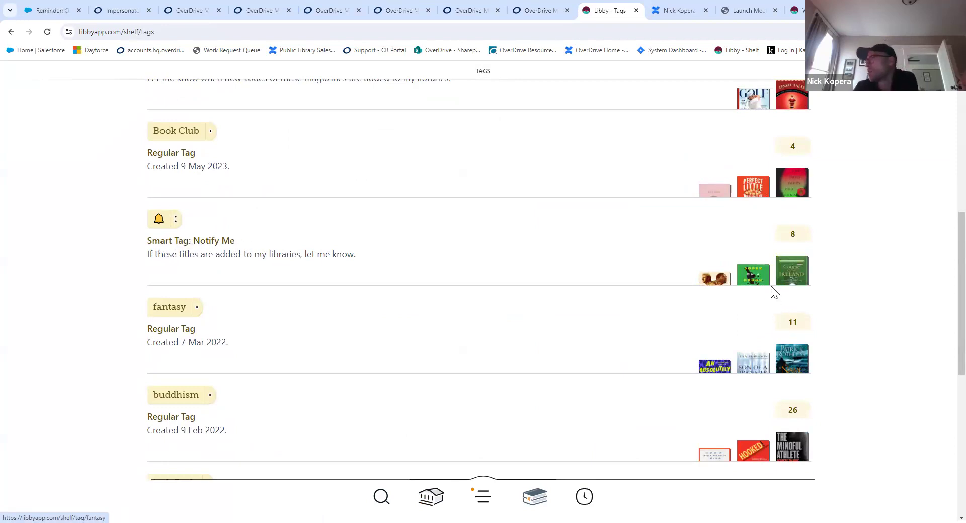
click(786, 250)
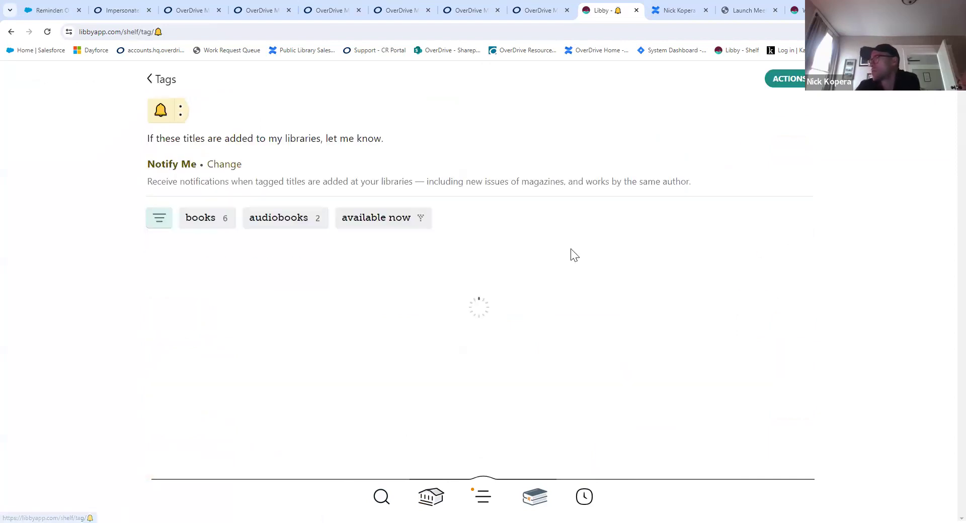
Review all titles saved under the bell Notify Me tag, and return to the tags list.
scroll(299, 261, down, 2)
scroll(298, 261, down, 5)
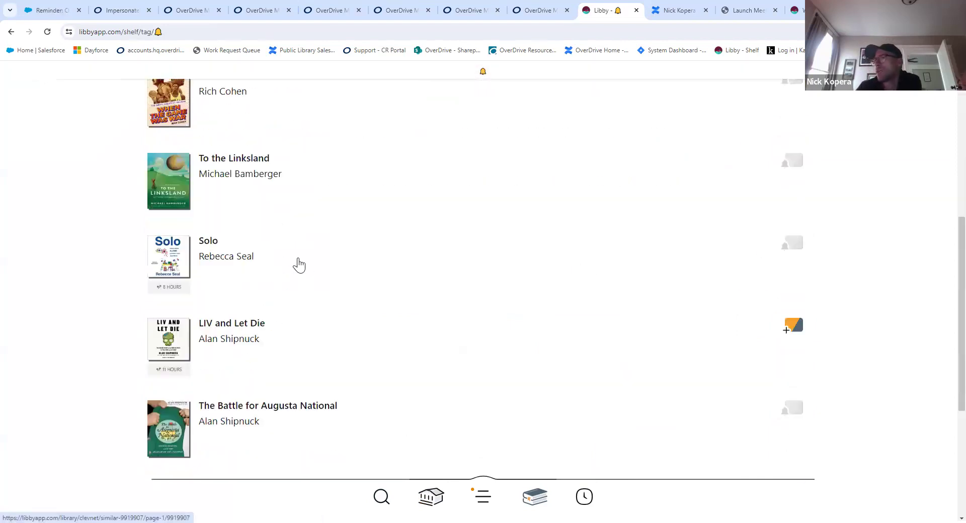
scroll(297, 257, down, 3)
scroll(297, 259, down, 2)
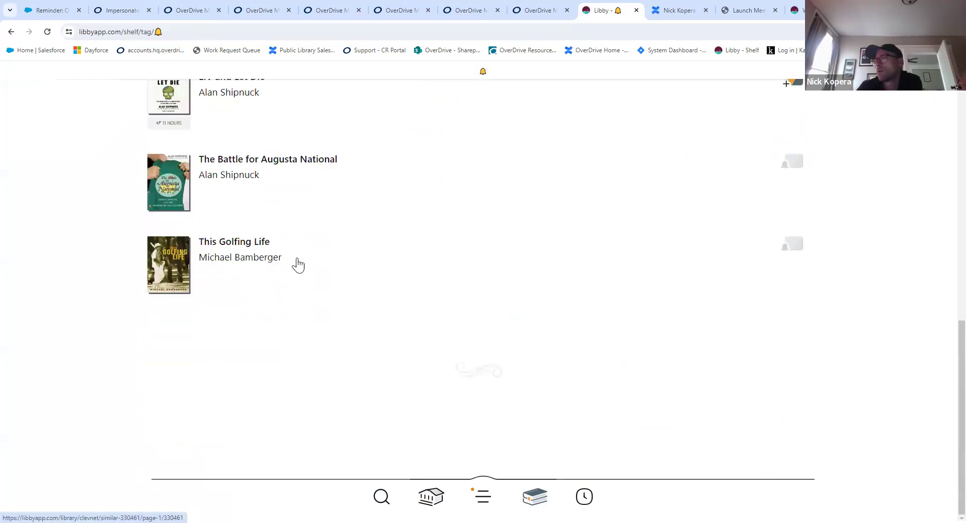
scroll(298, 265, up, 10)
scroll(305, 274, up, 1)
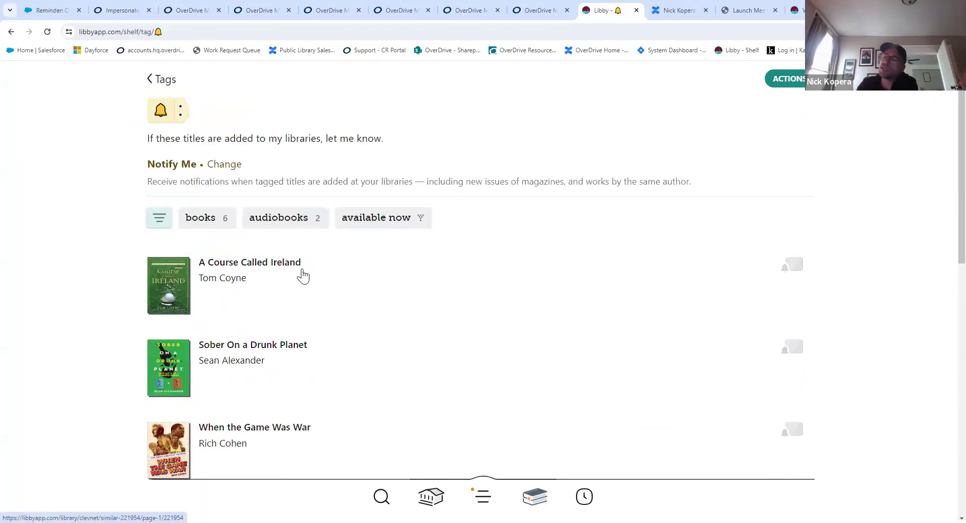
scroll(337, 338, down, 2)
scroll(337, 325, down, 10)
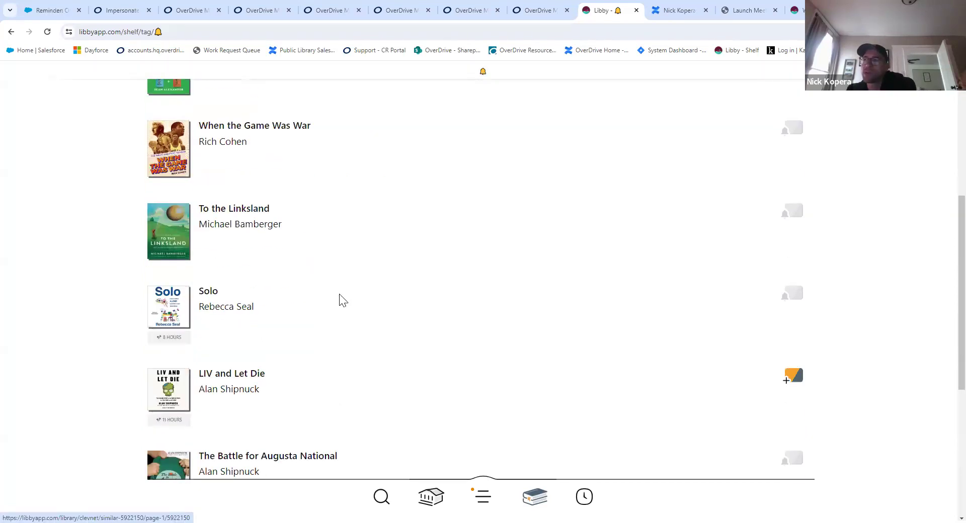
scroll(371, 290, up, 12)
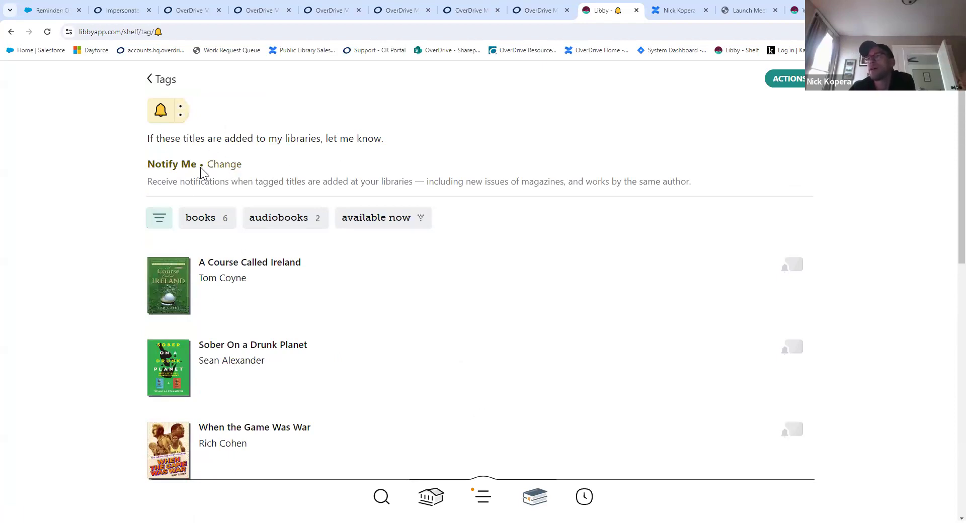
click(156, 87)
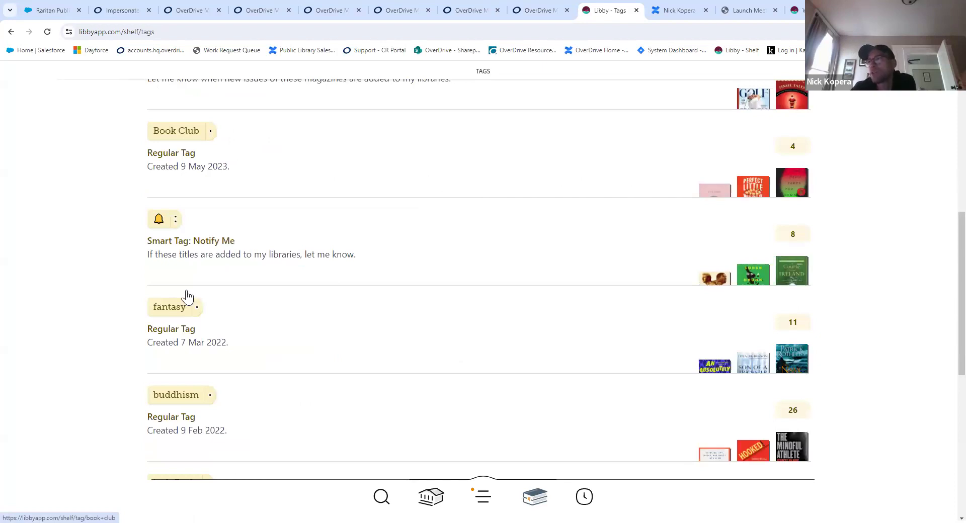
Examine the regular tags and the Notify Me smart tags, including notify, subscribe and the bell tag.
scroll(225, 255, up, 1)
scroll(177, 206, up, 5)
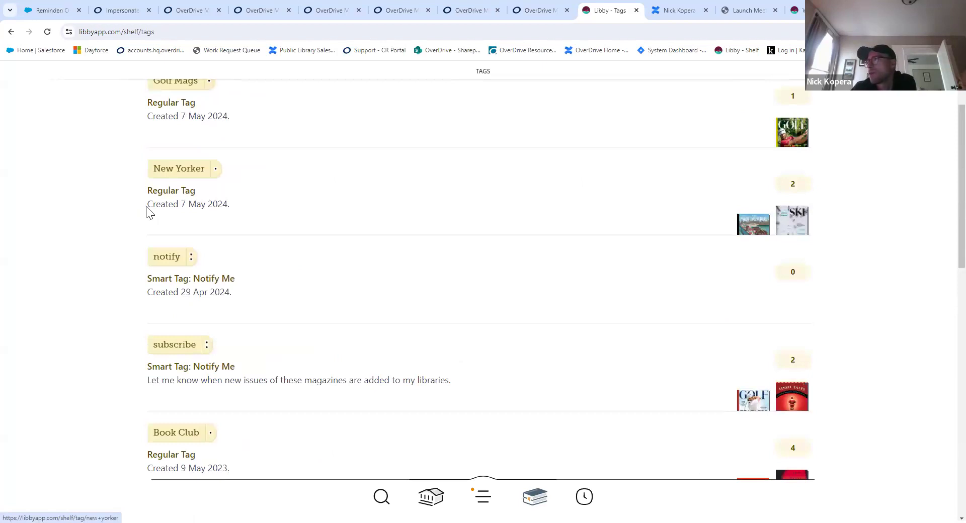
scroll(146, 212, up, 2)
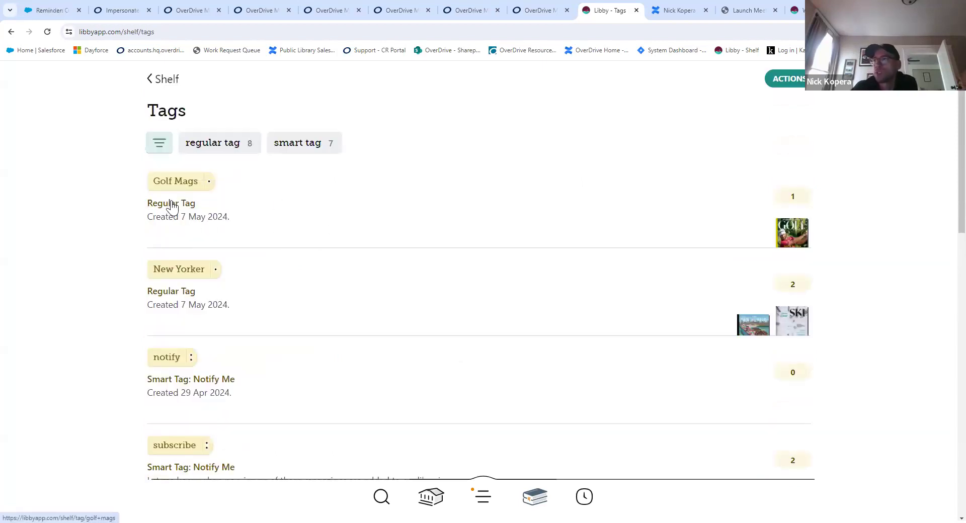
scroll(207, 292, down, 2)
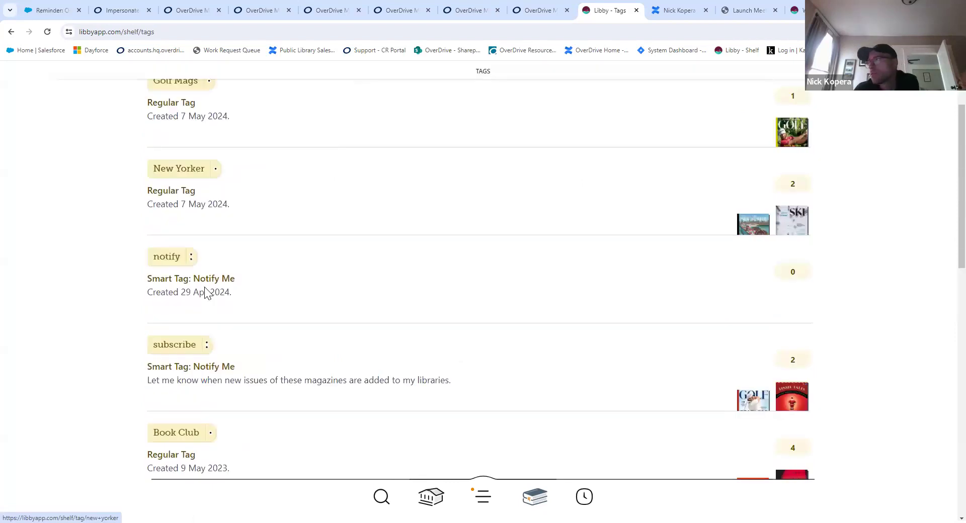
scroll(264, 217, down, 3)
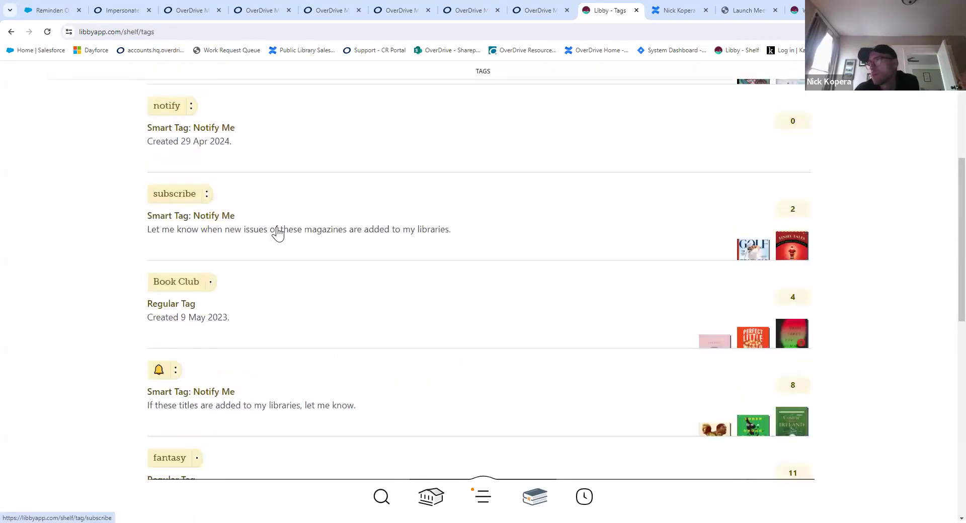
scroll(151, 161, down, 1)
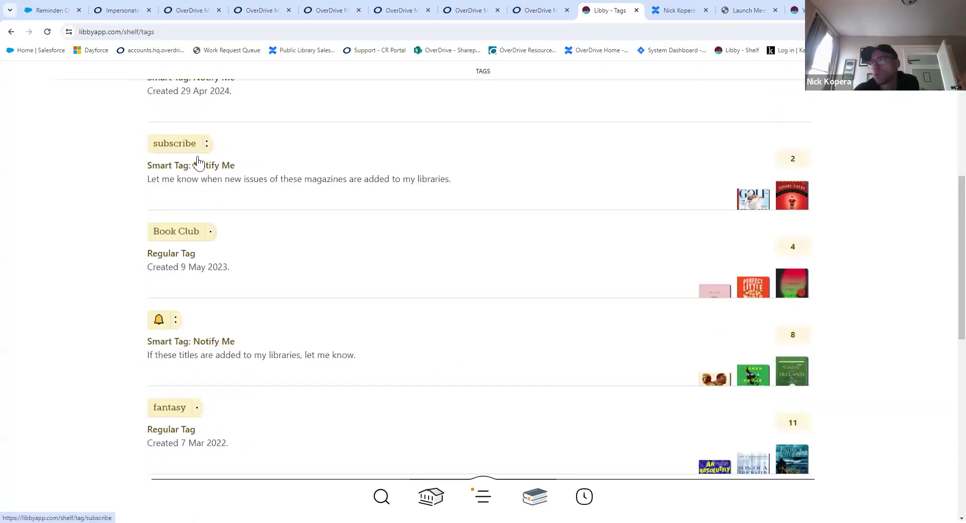
scroll(403, 218, down, 3)
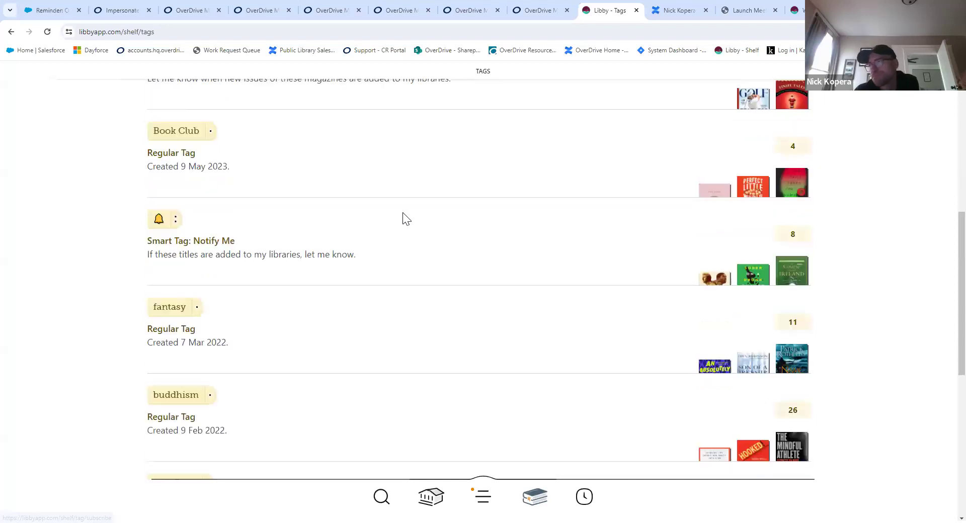
scroll(403, 219, down, 1)
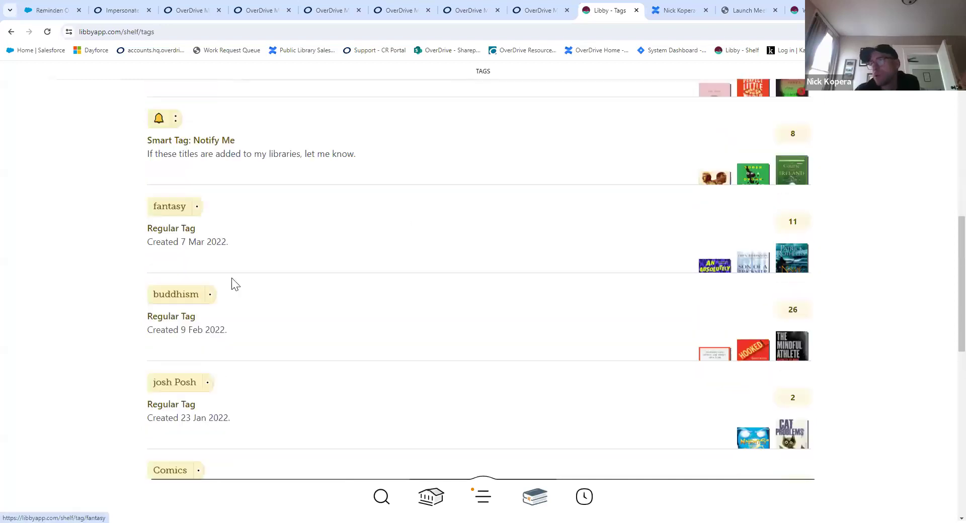
Review the older tags down to prof dev and the Sampled, Borrowed and OverDrive Wish List smart tags.
scroll(204, 148, down, 7)
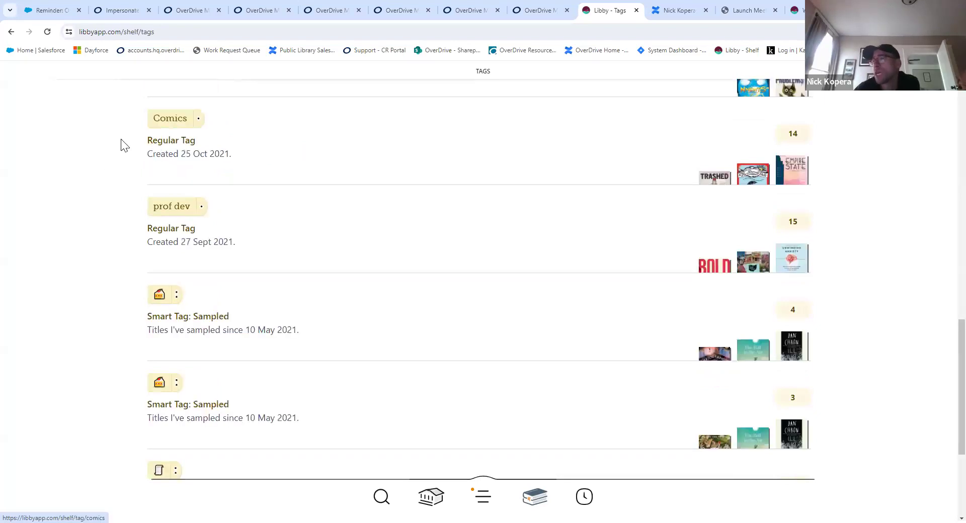
scroll(401, 191, down, 1)
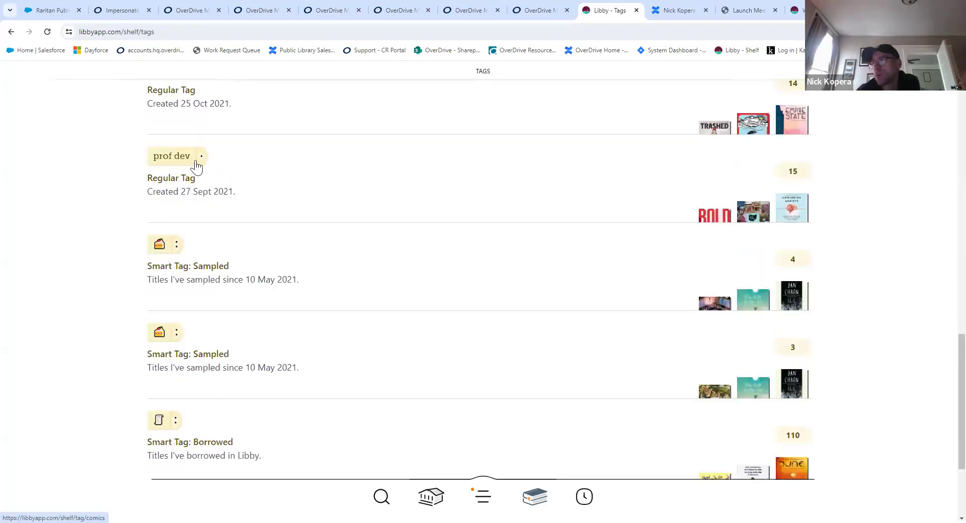
scroll(218, 222, down, 2)
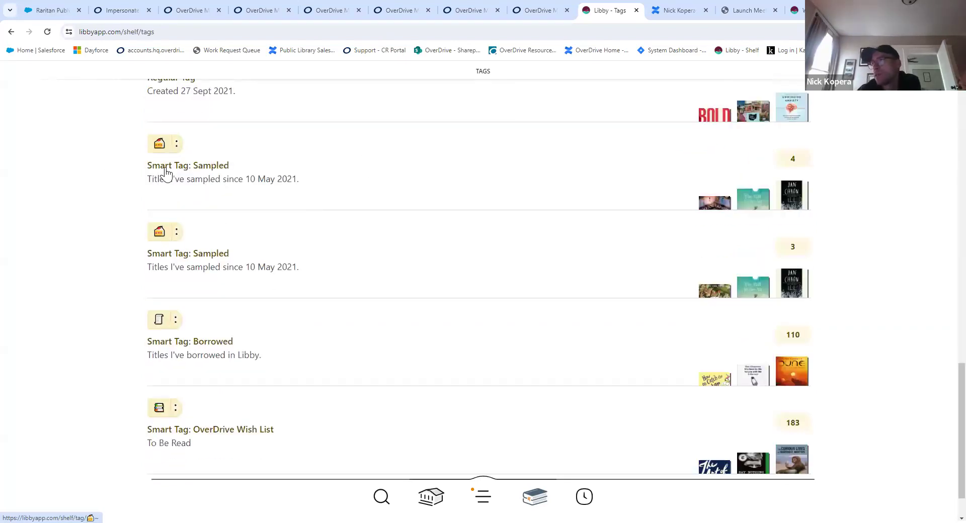
scroll(201, 177, down, 1)
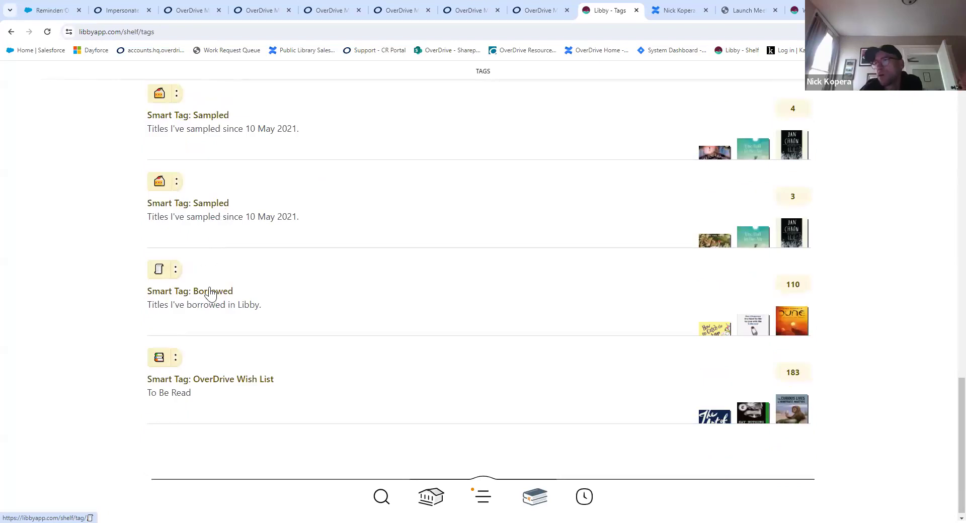
scroll(396, 347, up, 4)
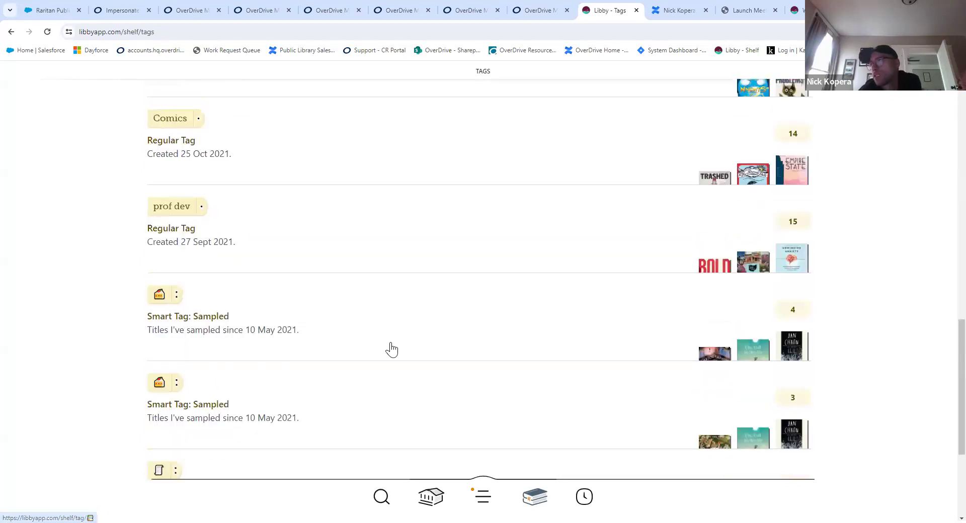
scroll(394, 351, up, 15)
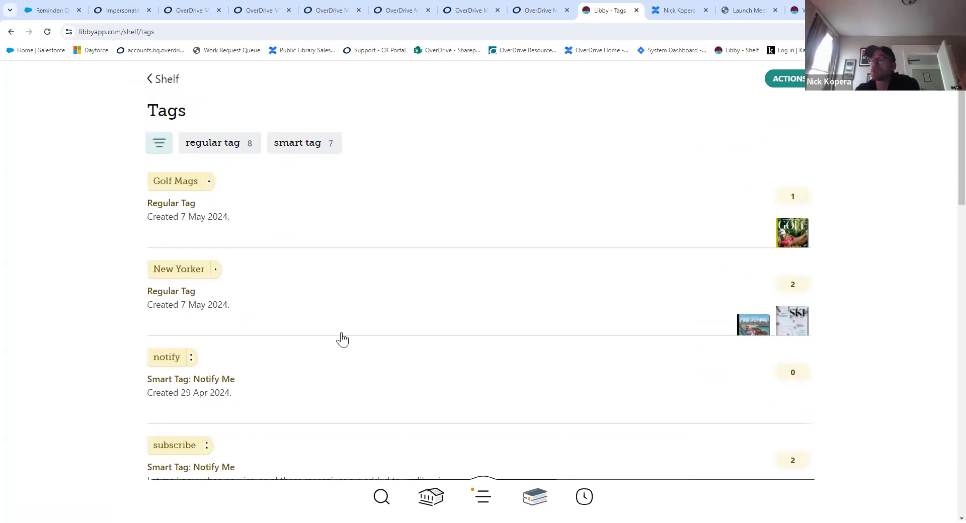
Look over the first tags again, and return through the shelf to the CLEVNET library home page.
scroll(336, 304, down, 4)
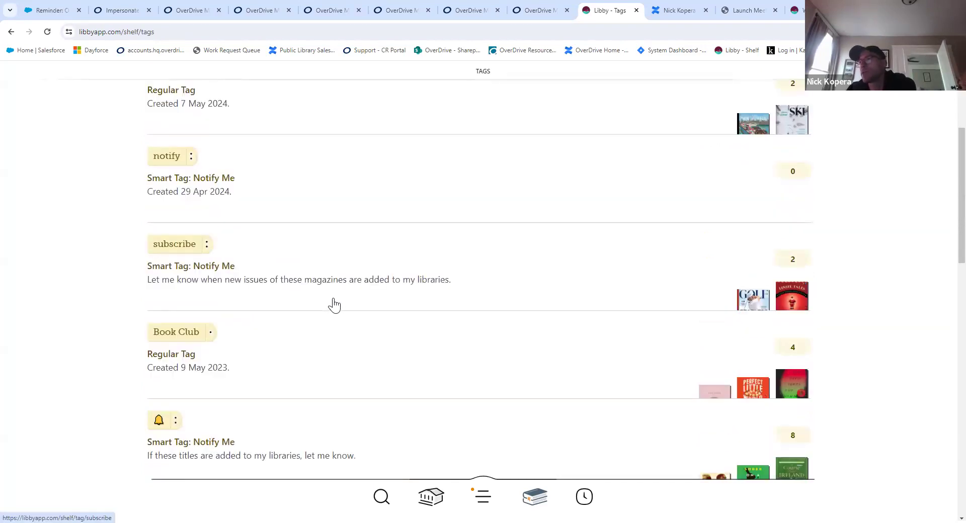
scroll(481, 245, up, 4)
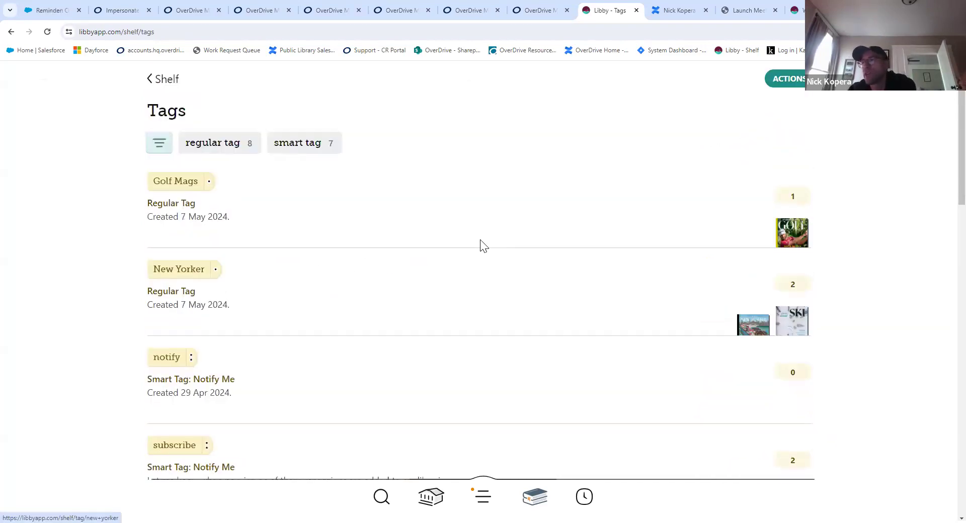
click(157, 80)
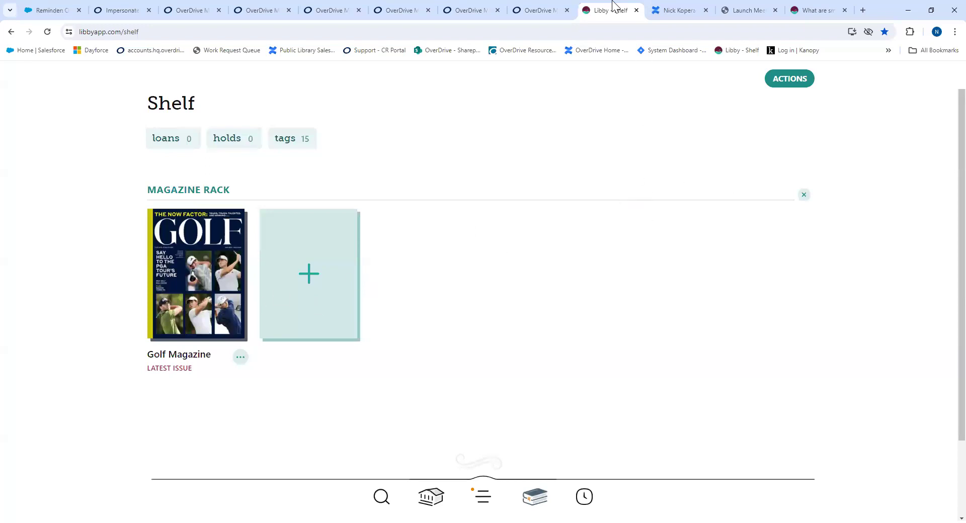
click(434, 497)
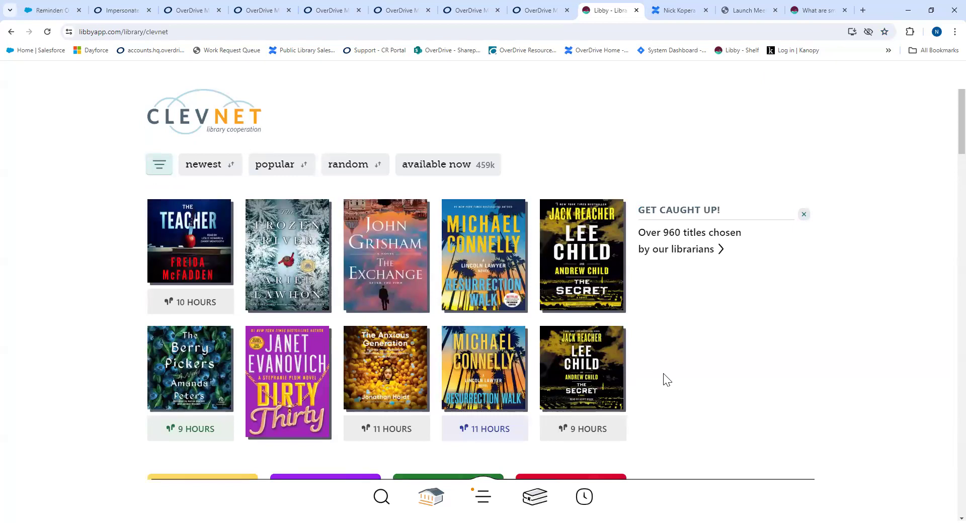
Open the Manage Notifications settings and review the loan, hold and Notify Me event options.
click(488, 498)
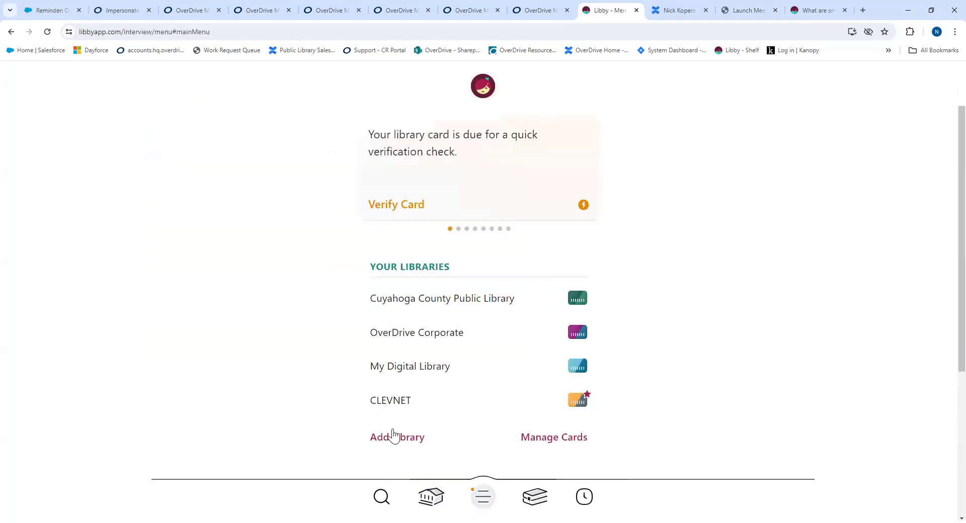
scroll(394, 436, down, 4)
click(558, 381)
scroll(448, 413, down, 2)
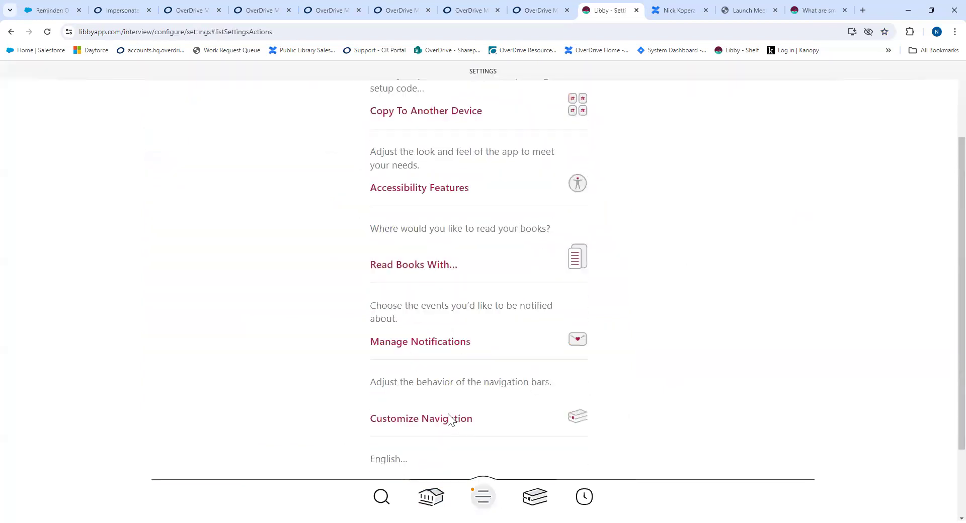
scroll(448, 413, down, 2)
click(428, 243)
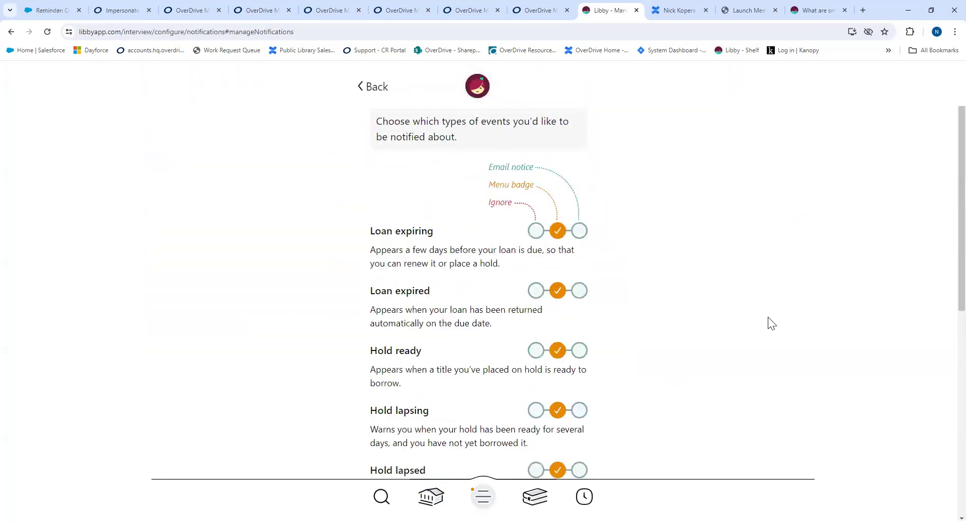
scroll(604, 254, down, 7)
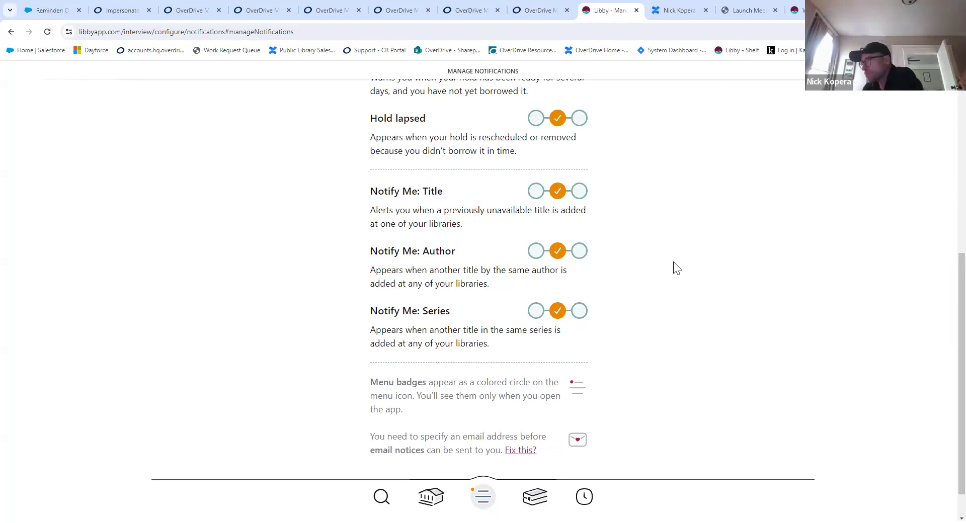
scroll(649, 297, up, 7)
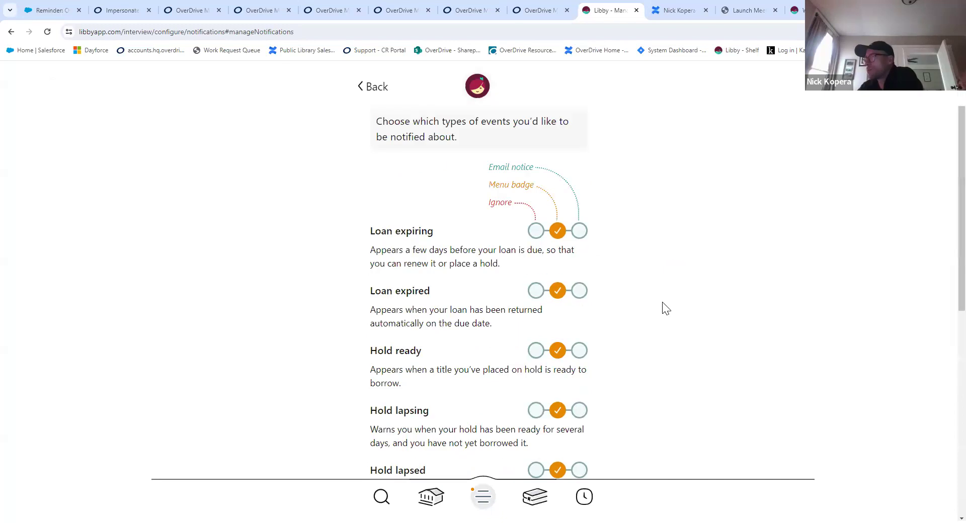
Reopen Manage Notifications from the main menu's settings and examine the Notify Me title, author and series alerts.
click(474, 496)
scroll(483, 423, down, 4)
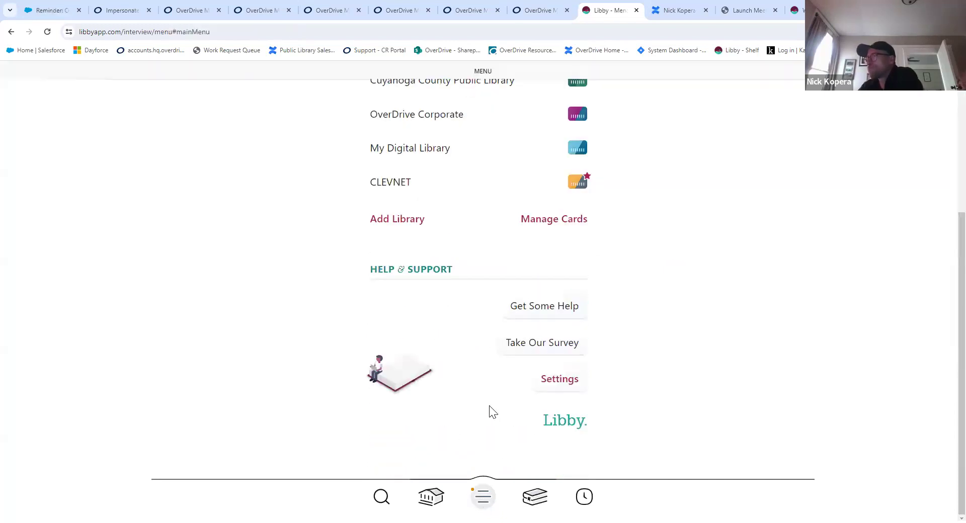
click(563, 380)
scroll(634, 337, down, 4)
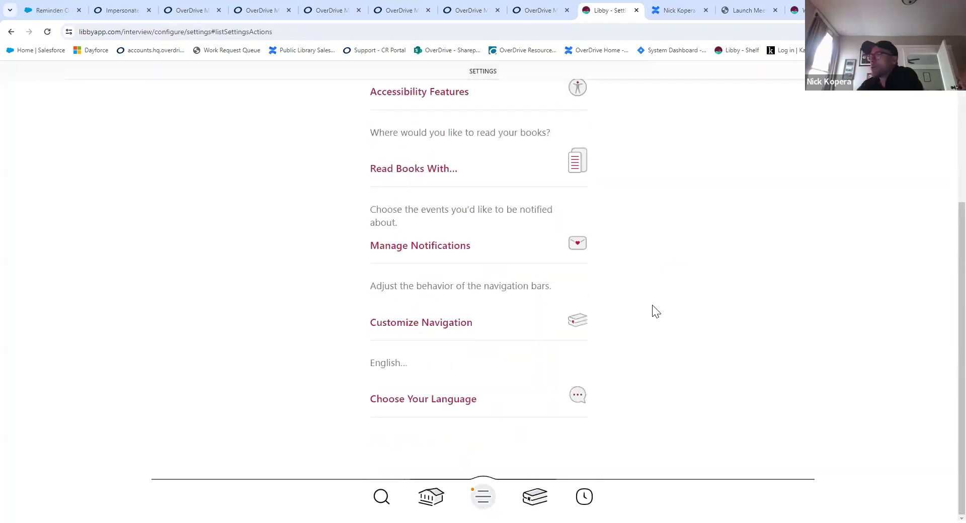
click(405, 248)
scroll(544, 313, down, 1)
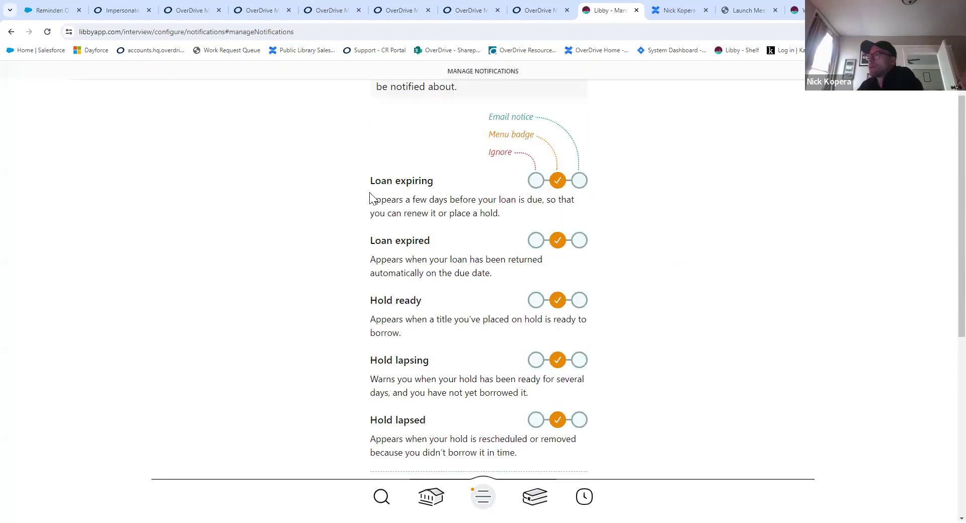
scroll(452, 313, down, 6)
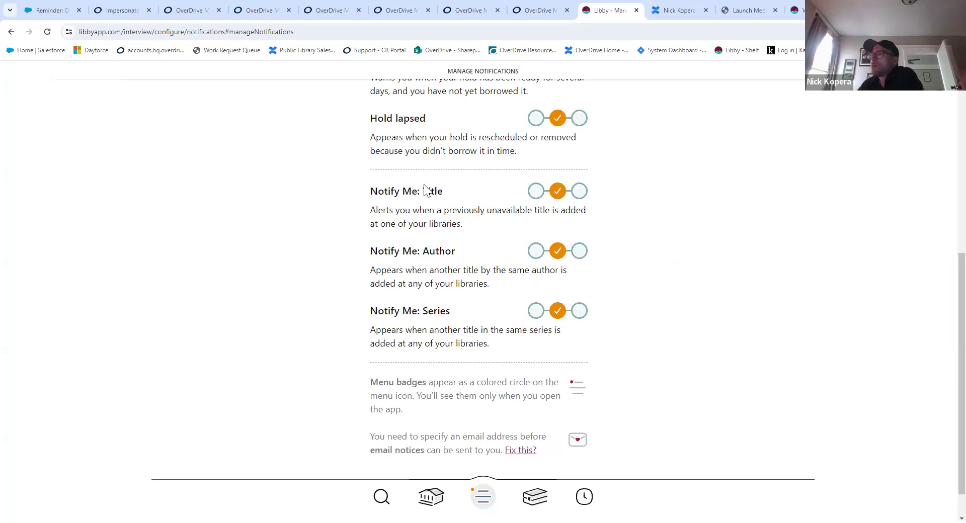
Compare the Ignore, Menu badge and Email notice choices against the Notify Me alerts, including the explanatory notes below them.
scroll(510, 329, up, 7)
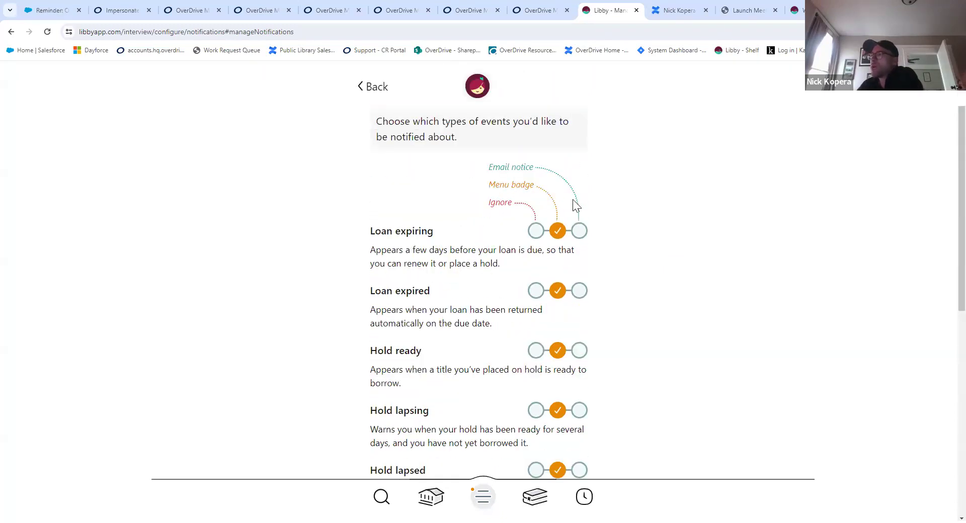
scroll(561, 307, down, 6)
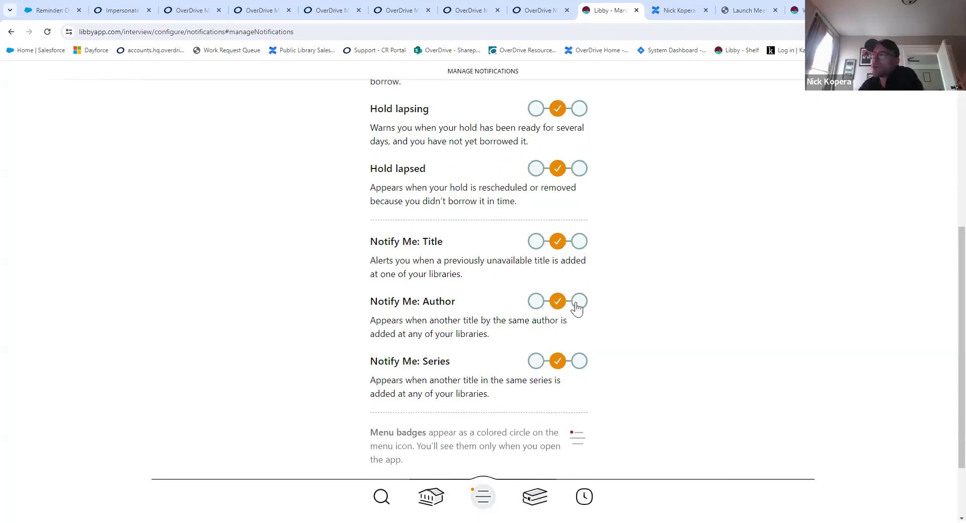
scroll(611, 307, up, 6)
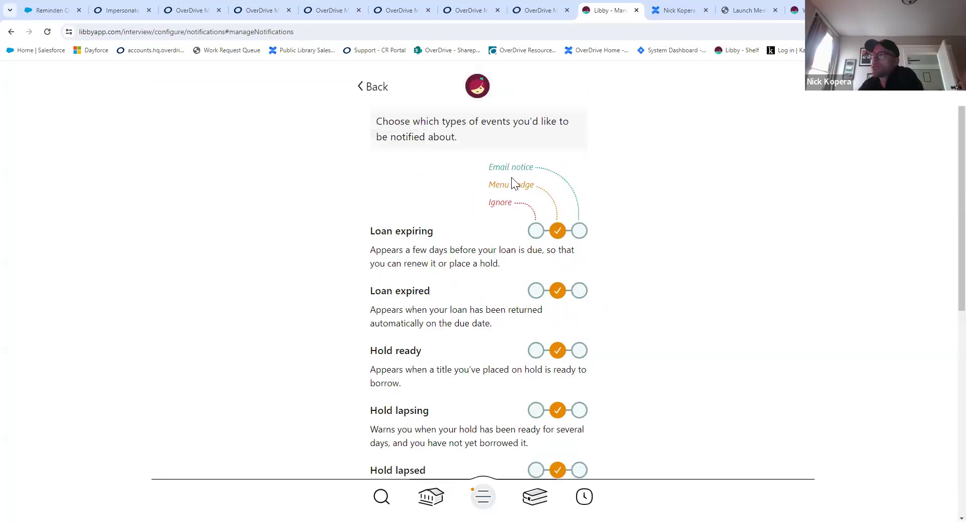
scroll(654, 385, down, 7)
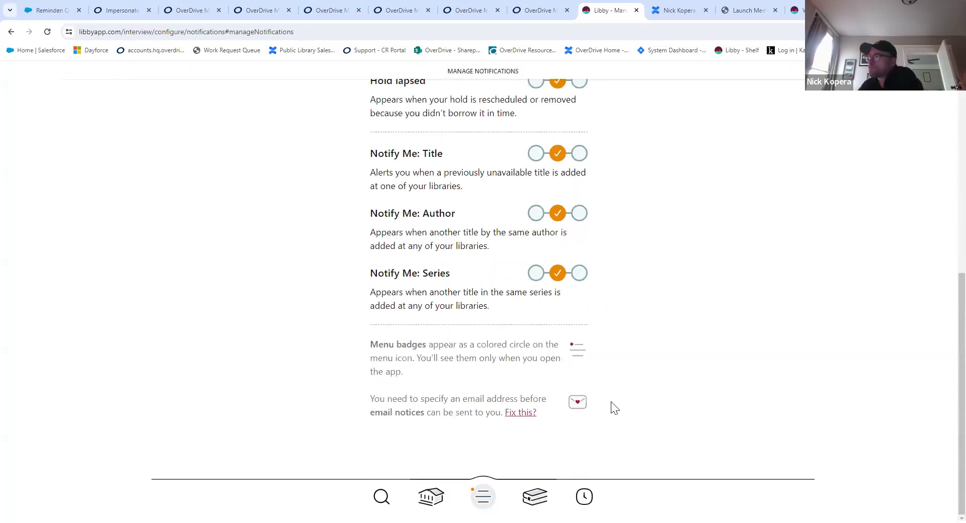
scroll(619, 393, up, 7)
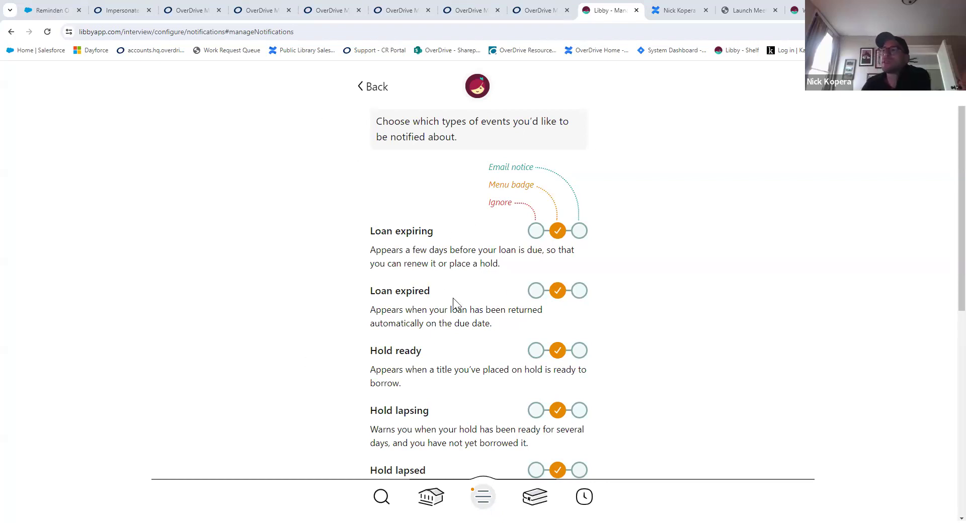
Leave the Manage Notifications settings and return to the CLEVNET library home page.
scroll(453, 302, down, 3)
scroll(451, 242, up, 2)
scroll(436, 272, up, 1)
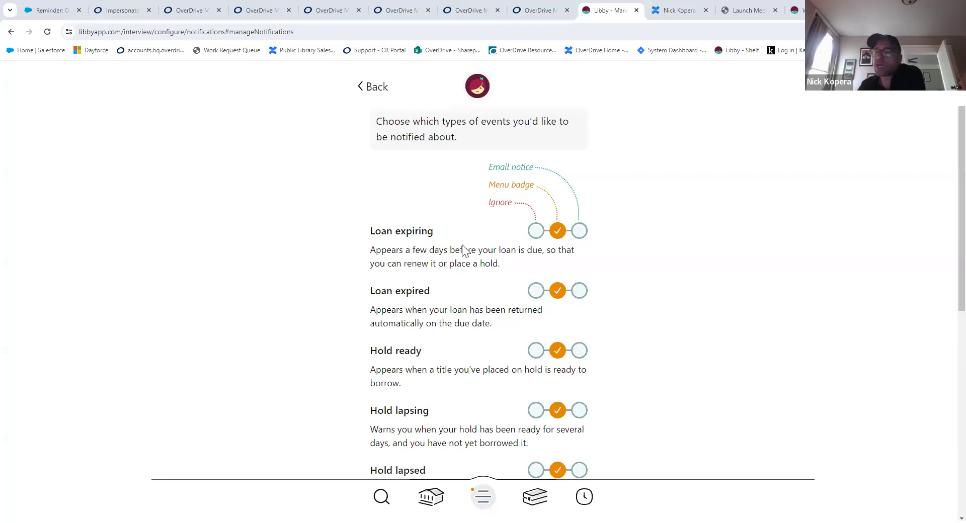
click(375, 90)
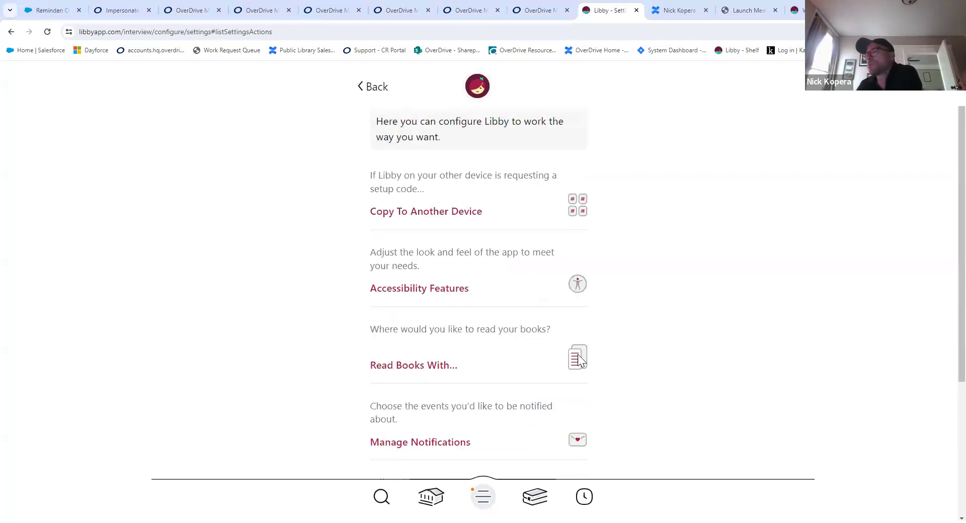
click(689, 374)
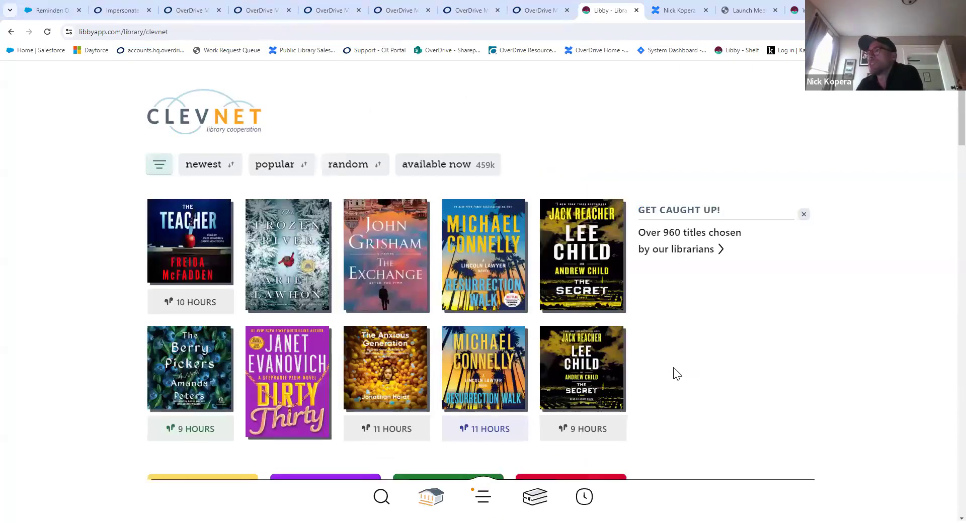